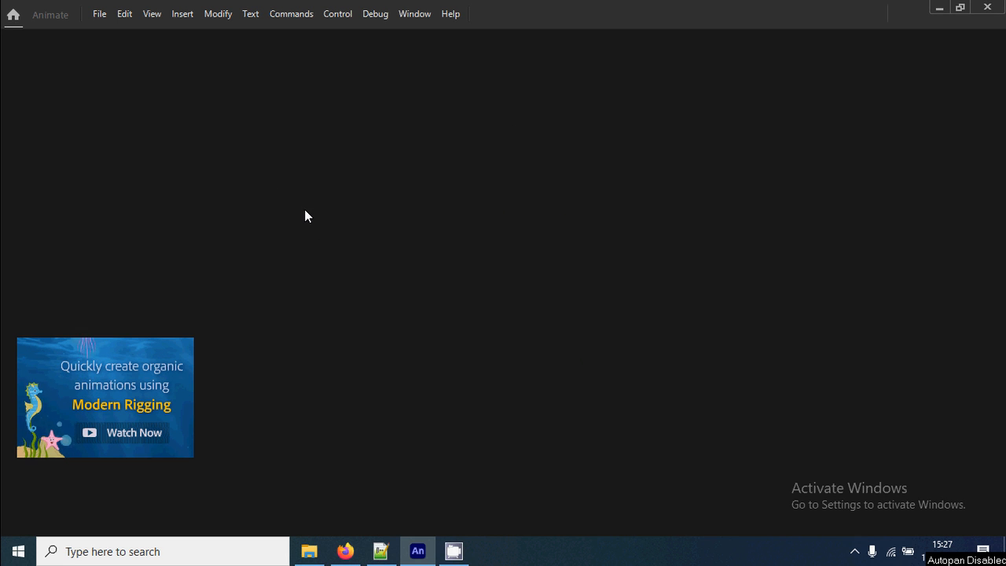
Create a new HD character animation document, 1280 x 720 at 30 fps, using the ActionScript 3.0 platform.
click(102, 16)
click(172, 36)
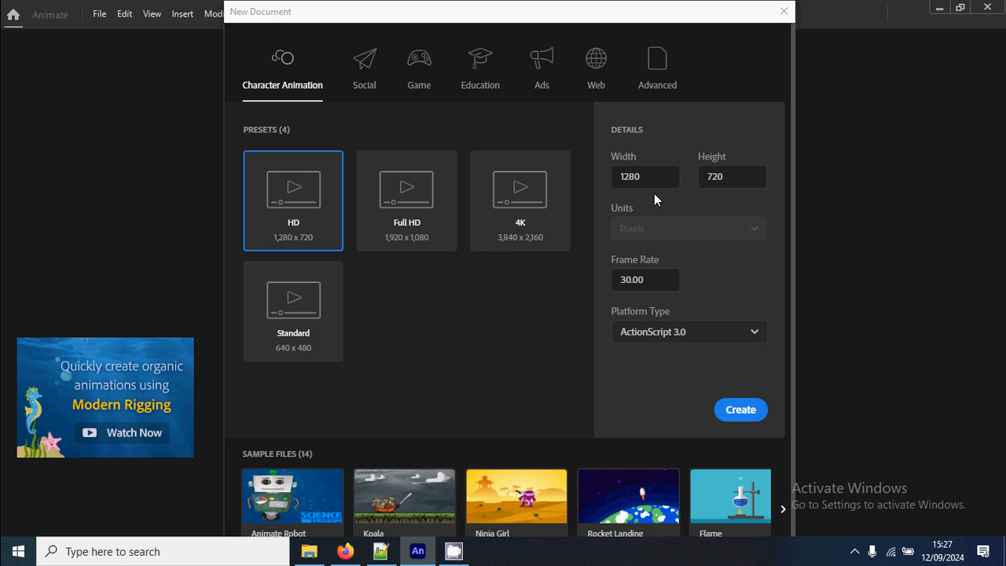
click(633, 178)
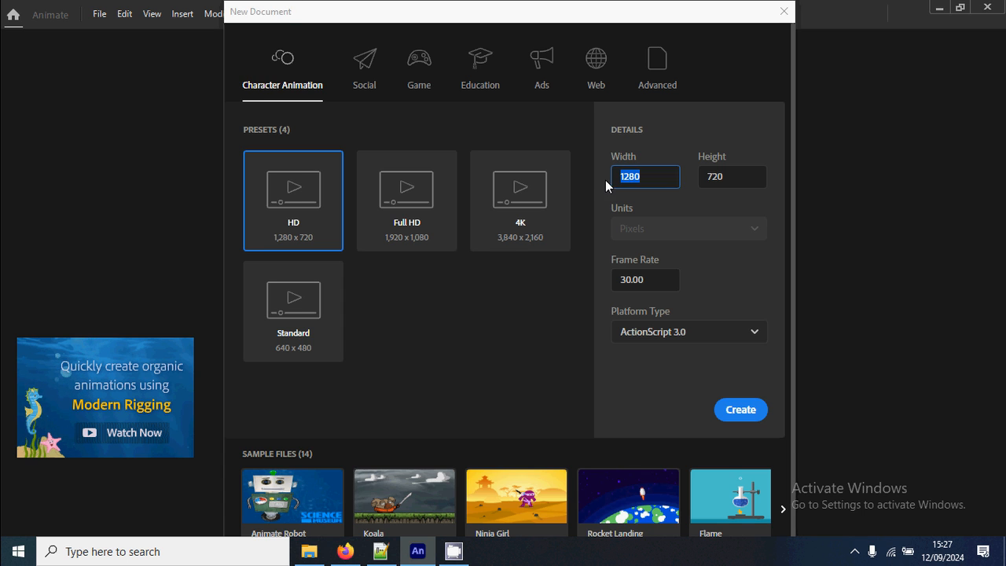
click(727, 178)
click(641, 286)
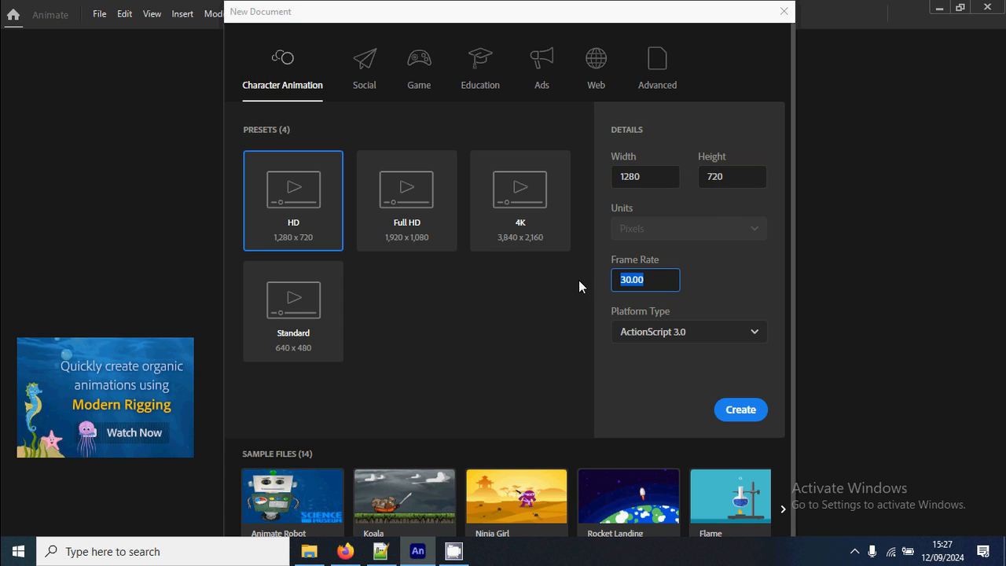
click(683, 339)
click(697, 344)
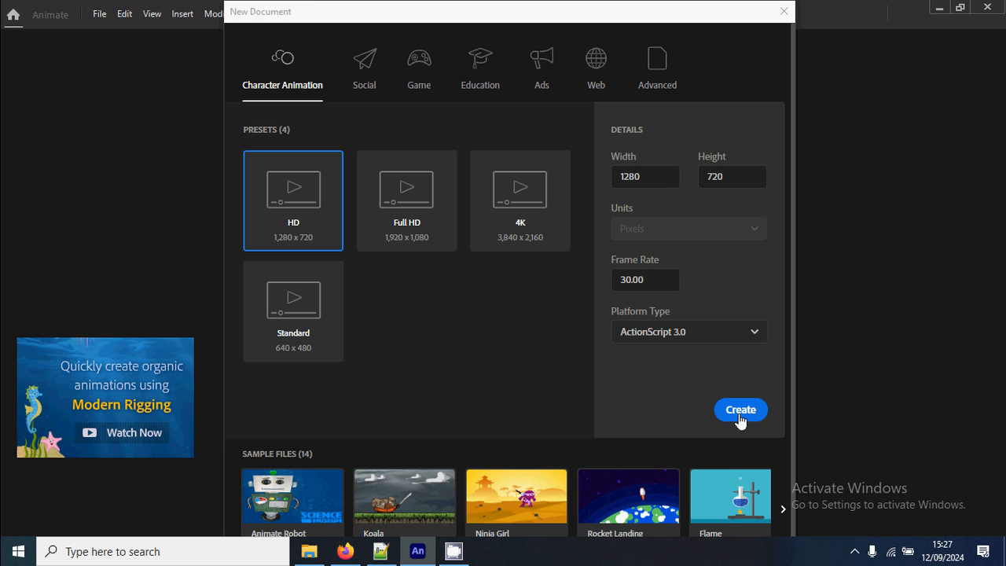
click(743, 413)
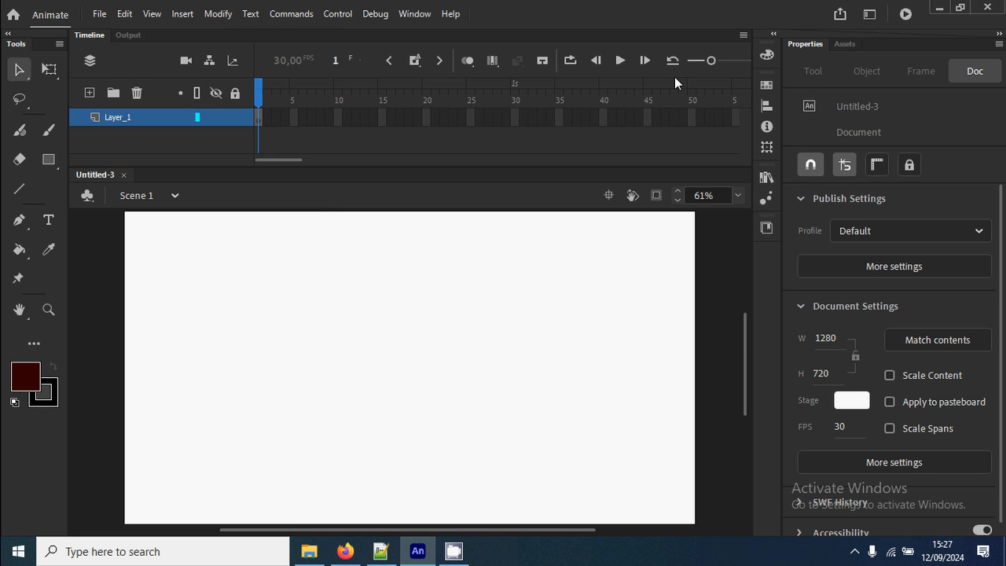
Switch the workspace to Essentials and return it to Classic.
click(869, 14)
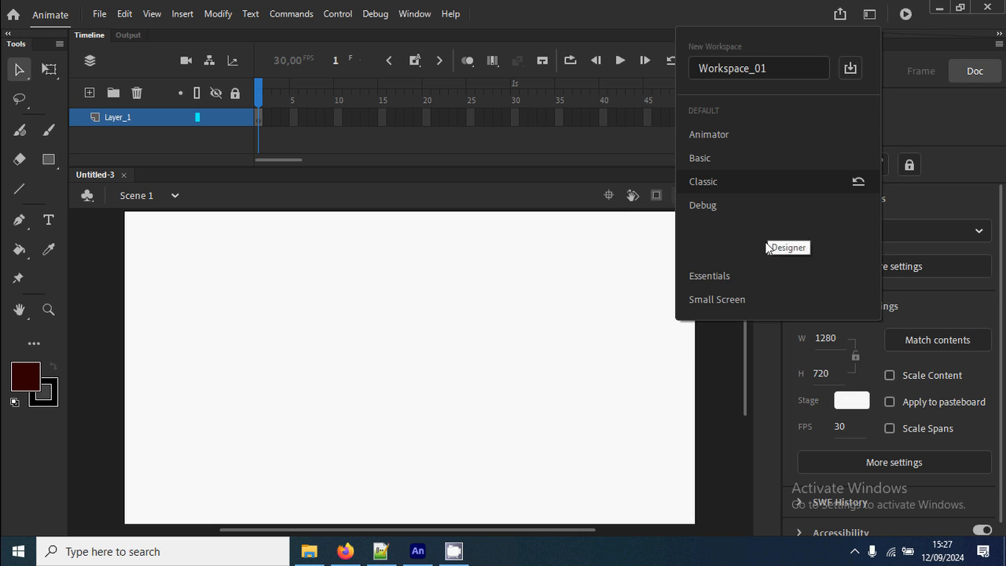
click(774, 277)
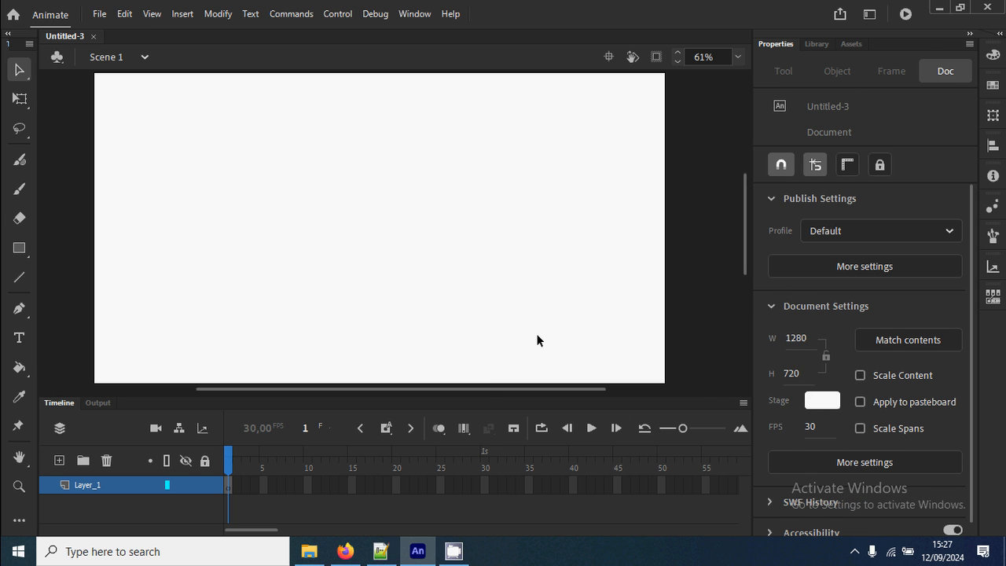
click(869, 14)
click(795, 180)
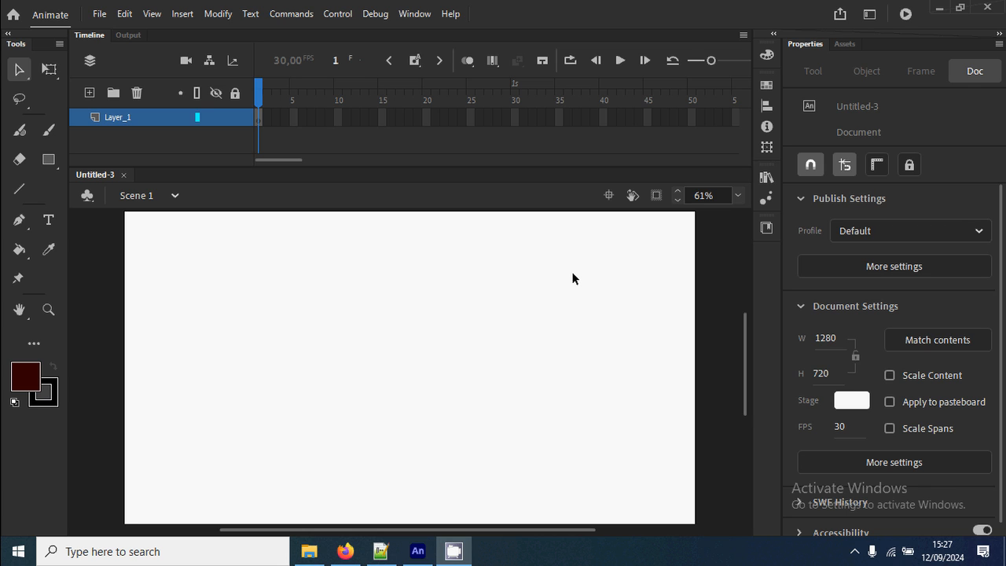
Draw a dark green rounded square about 326 px wide on the stage, with a black stroke and corner radius 30.
click(26, 378)
click(145, 221)
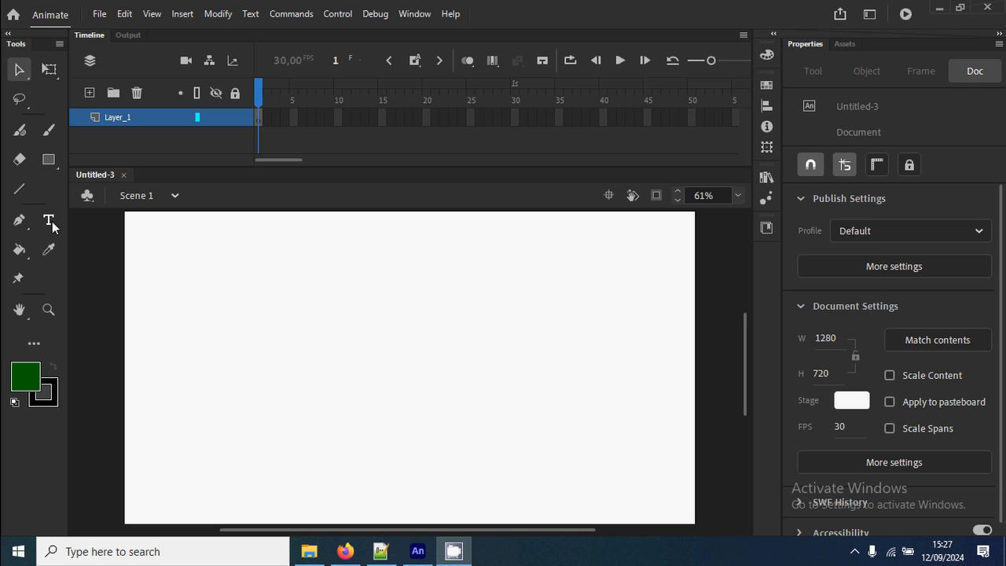
click(49, 160)
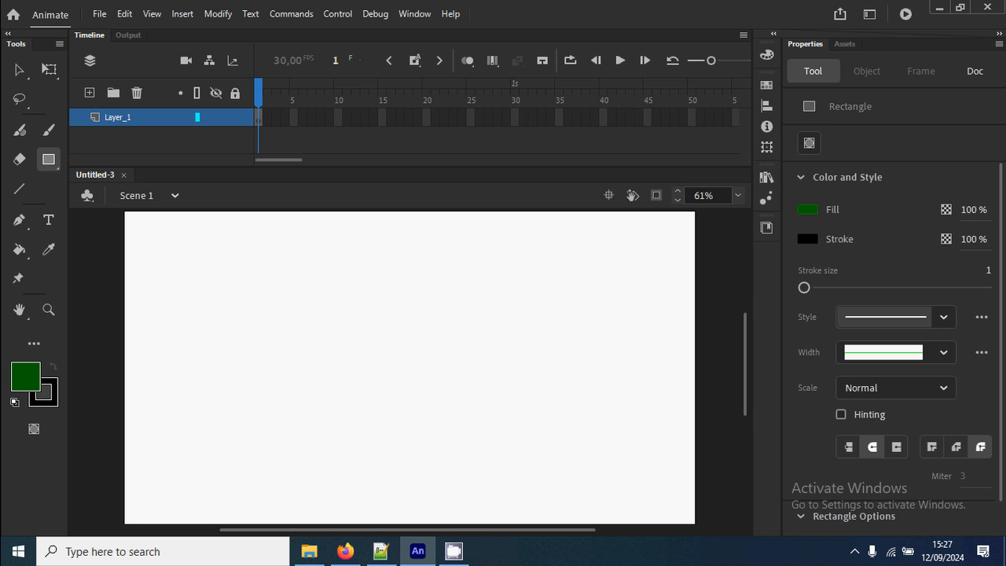
scroll(805, 216, down, 2)
click(980, 509)
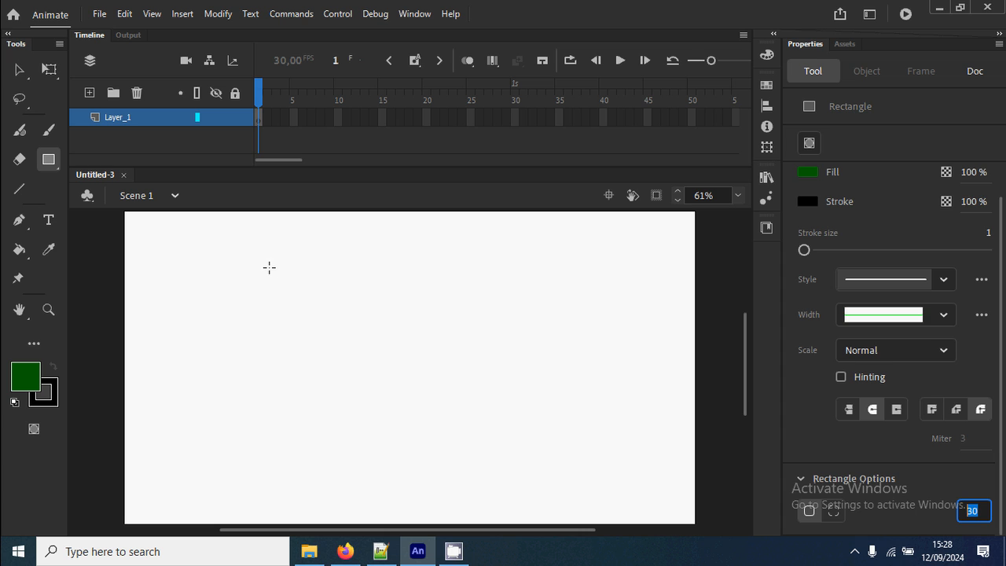
drag(269, 267, 413, 413)
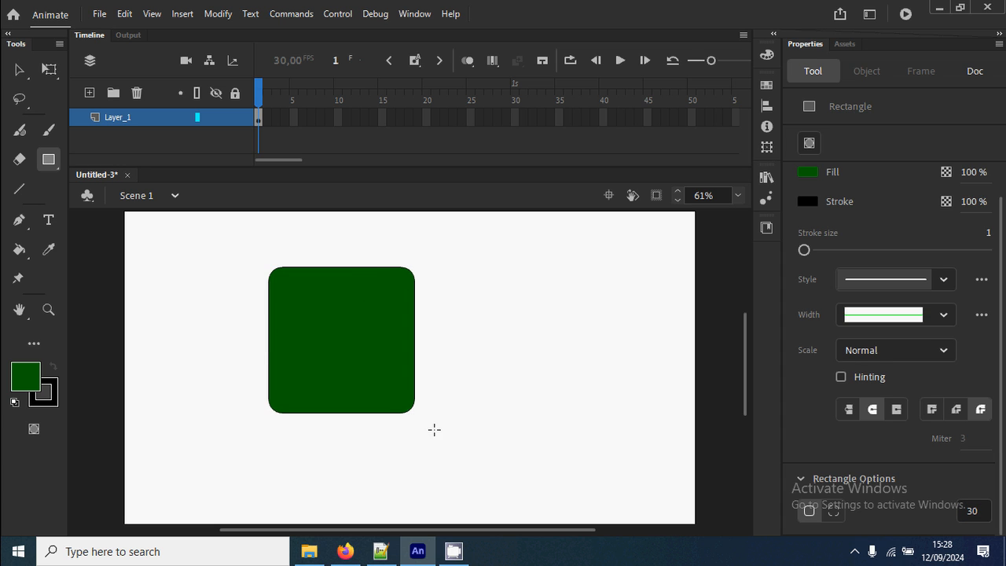
Copy the green square's black outline and paste the copy in place.
key(v)
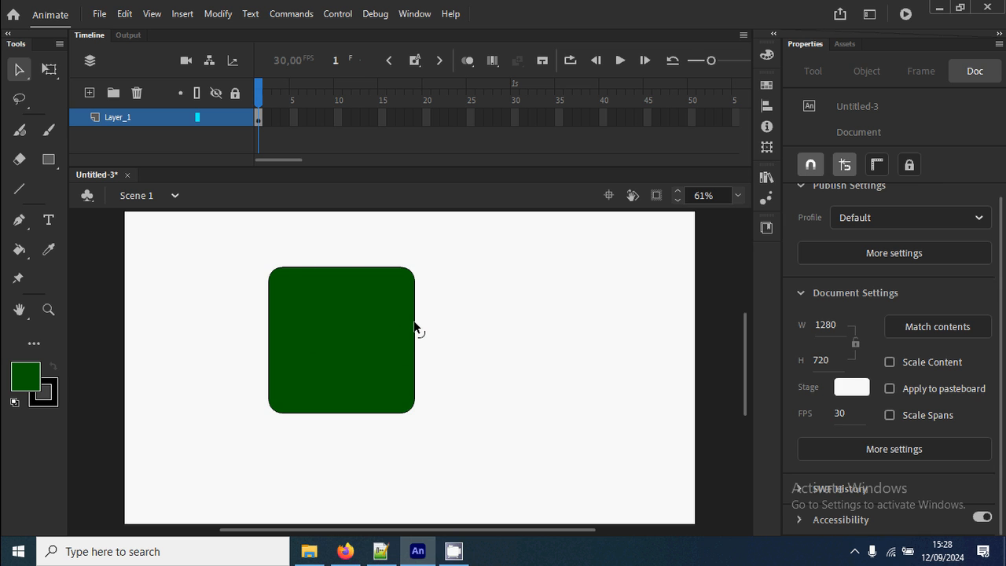
double_click(415, 326)
right_click(415, 327)
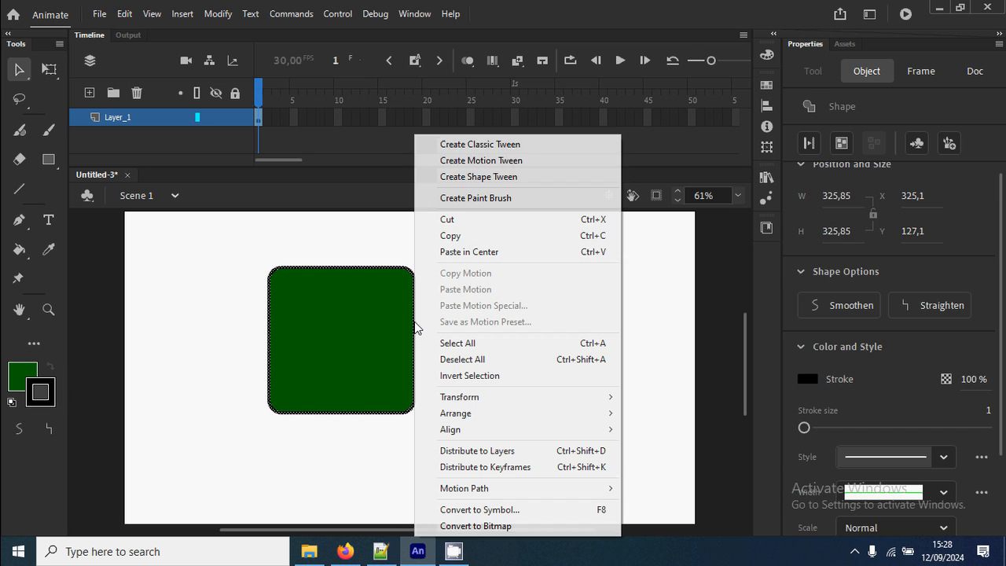
click(450, 235)
click(509, 310)
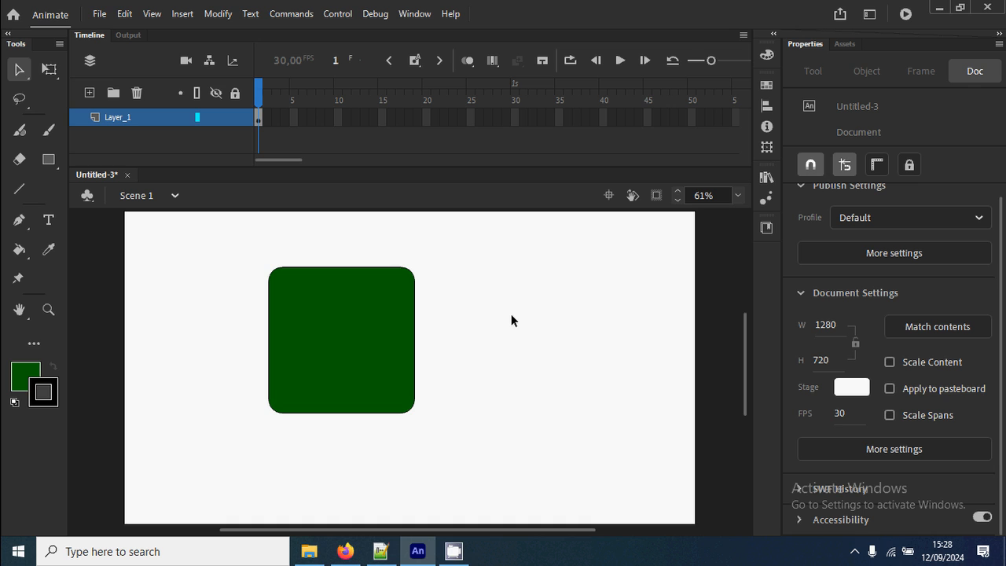
right_click(511, 314)
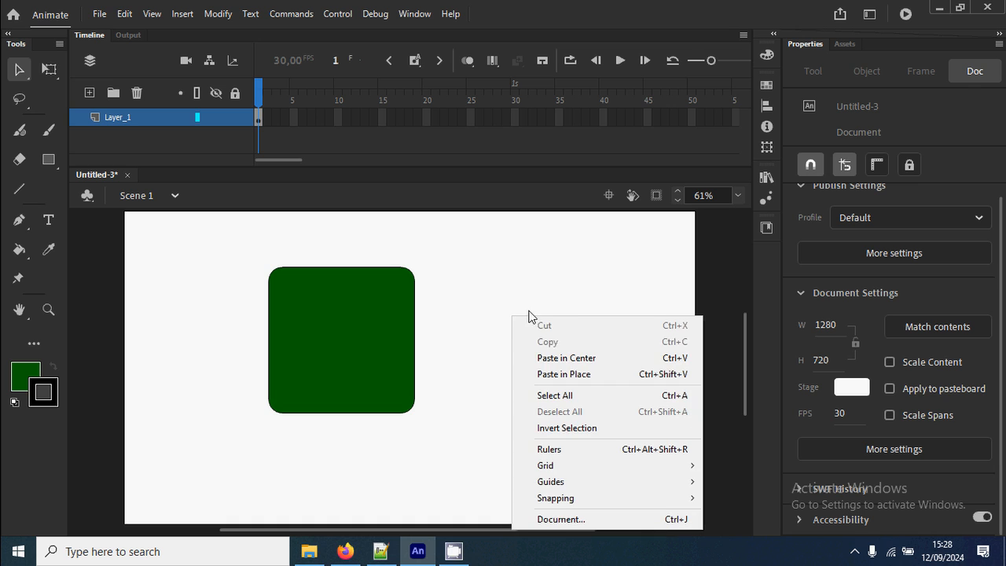
click(603, 375)
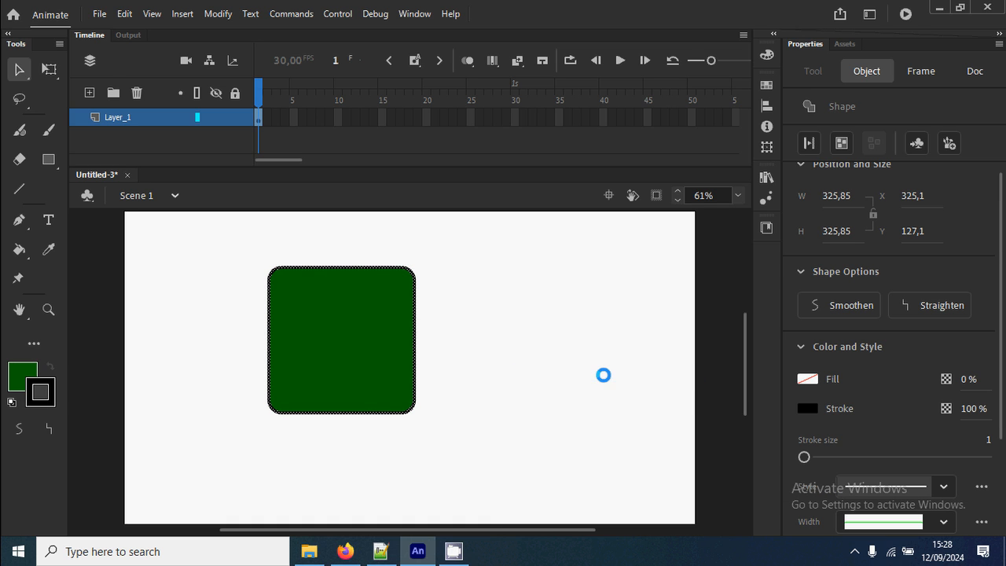
Scale the pasted outline down about its center with Free Transform to form an evenly inset inner border.
click(48, 70)
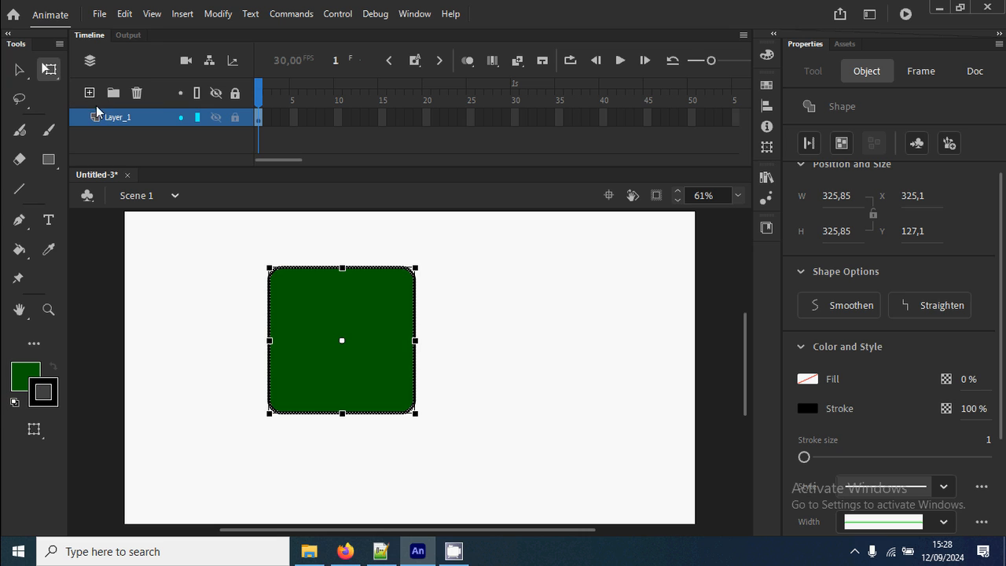
drag(414, 268, 401, 282)
click(467, 322)
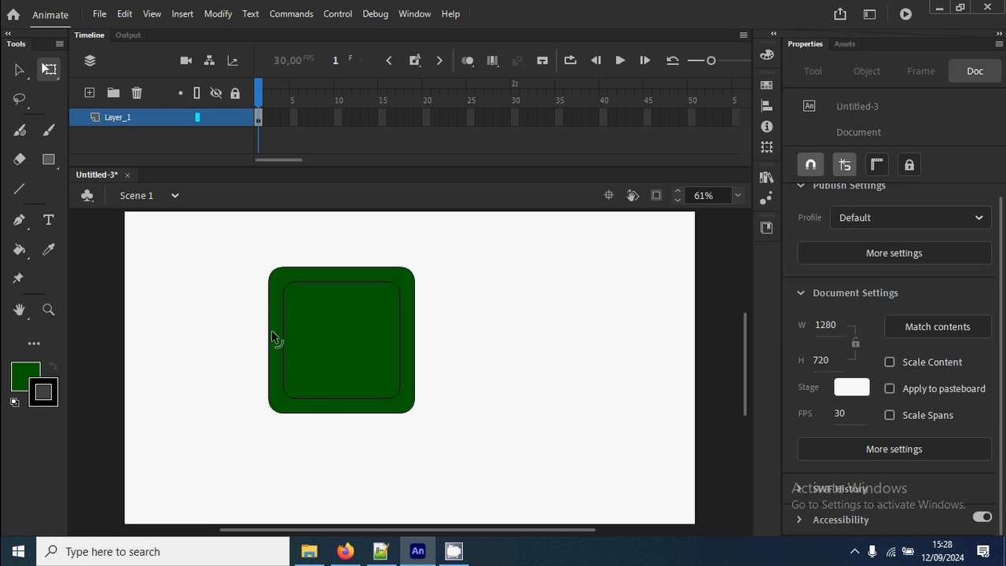
Fill the band between the outer and inner outlines with brown #993300 using the Paint Bucket.
click(27, 377)
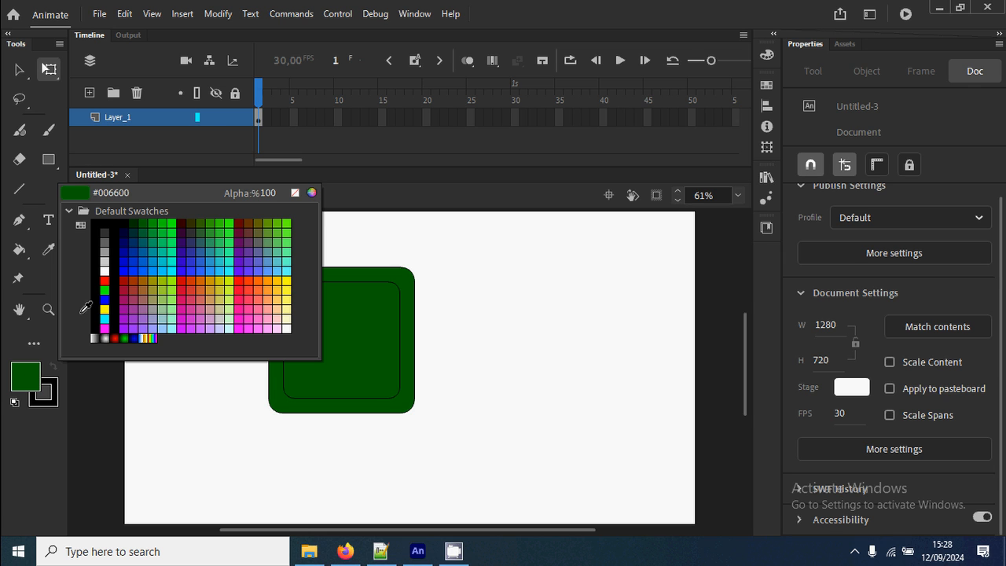
click(129, 278)
click(20, 249)
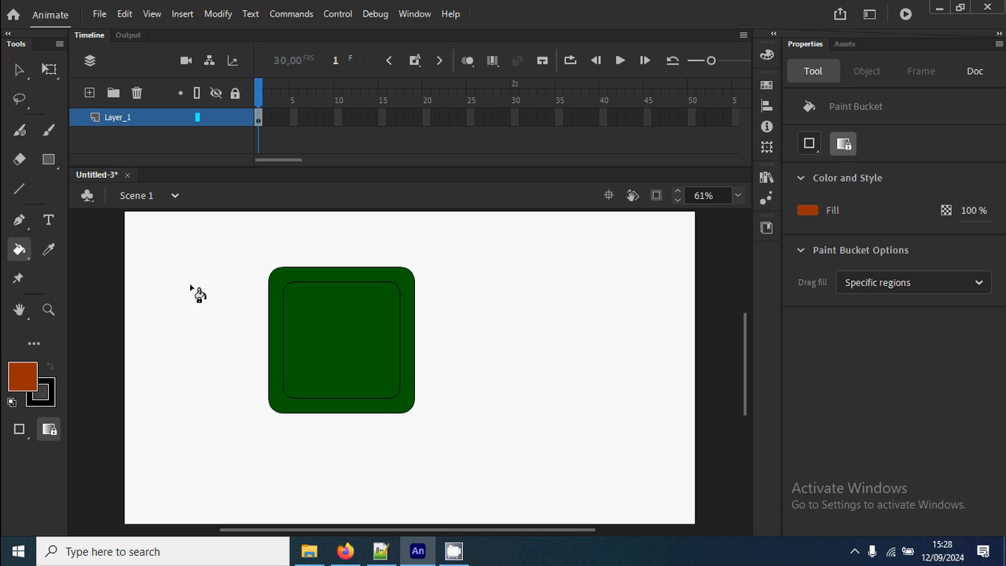
click(276, 292)
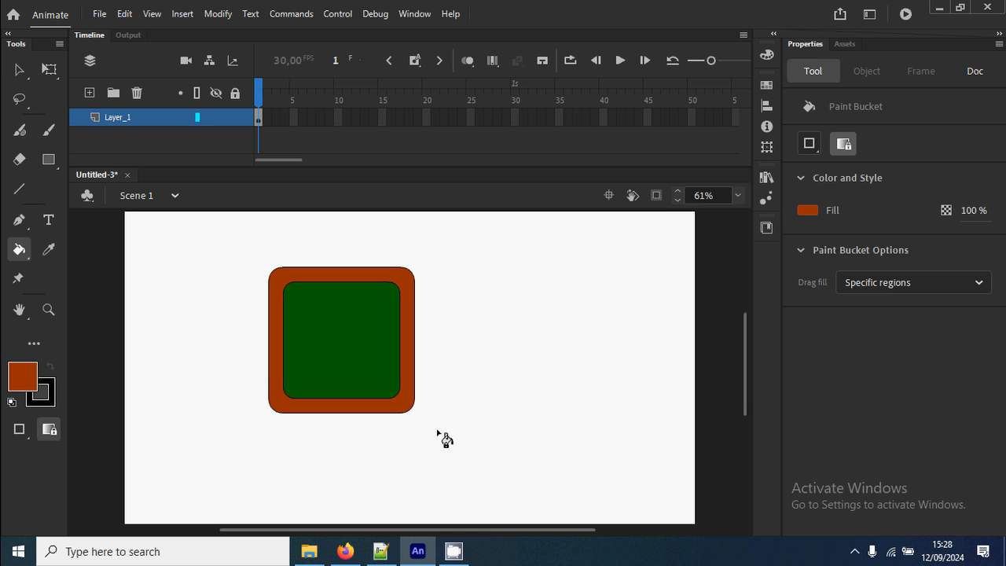
Try stretching the whole framed square horizontally with Free Transform, and undo the stretch.
click(22, 69)
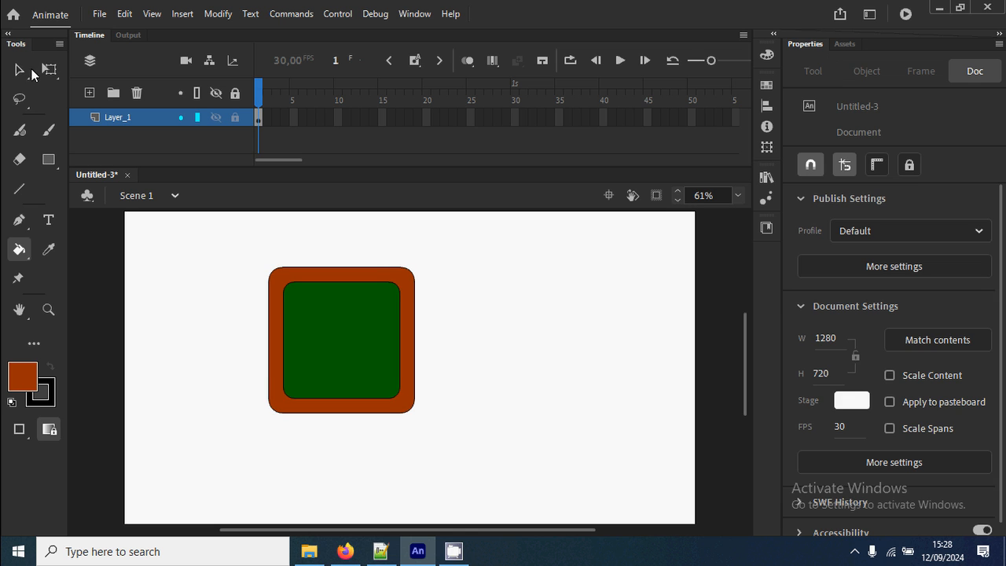
click(49, 70)
drag(235, 248, 481, 495)
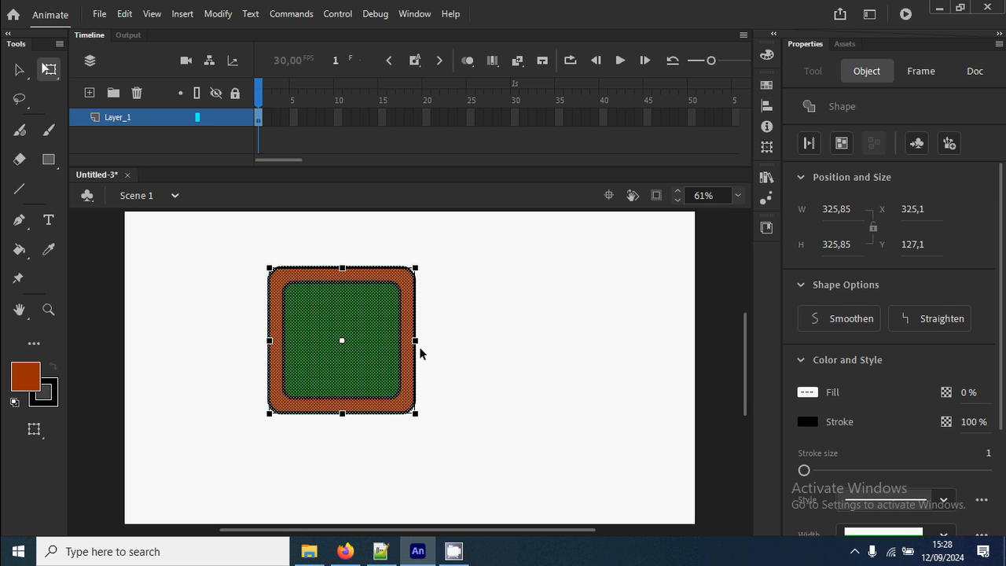
drag(417, 343, 532, 346)
click(580, 341)
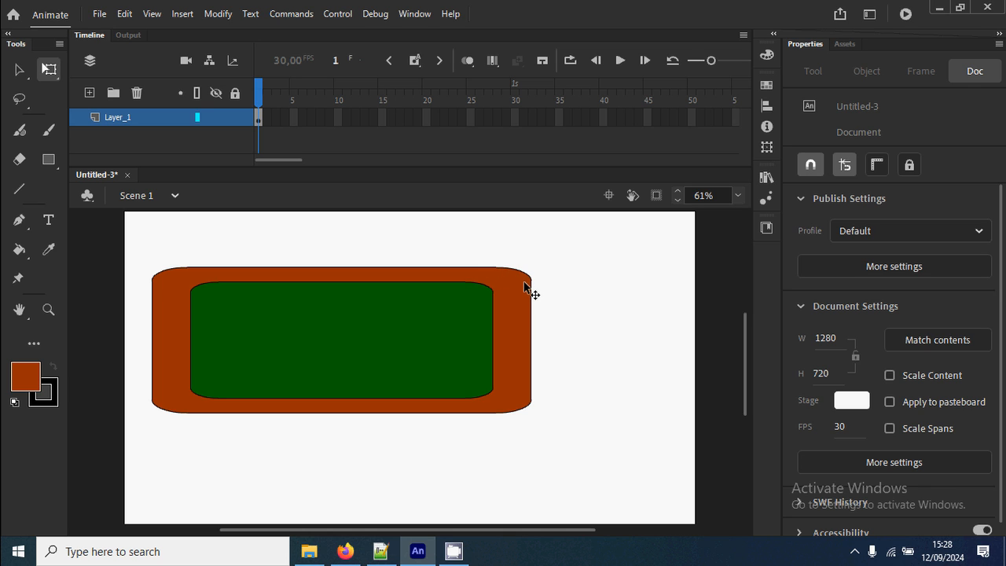
key(ctrl+z)
key(ctrl+z)
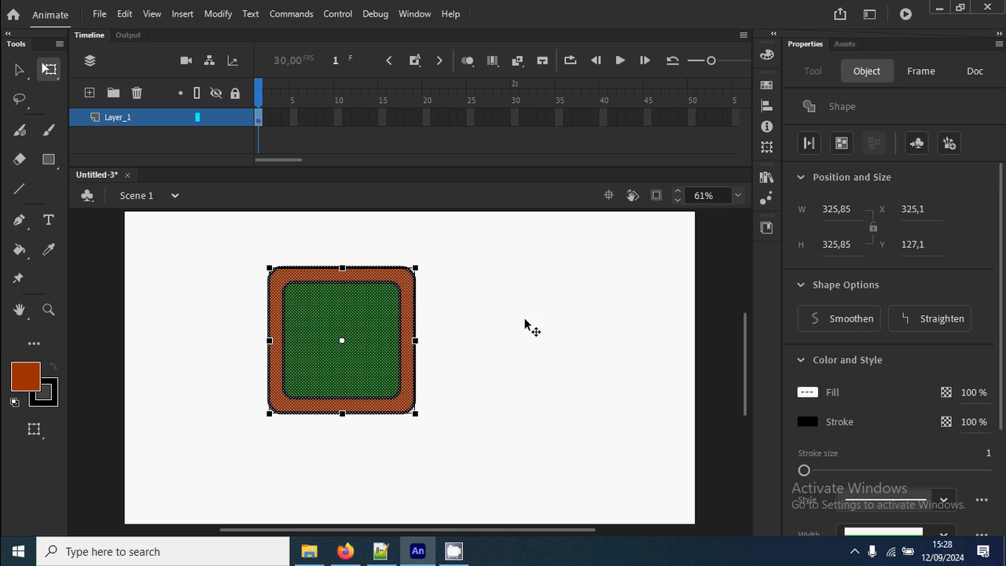
Move the whole framed square to the upper-left area of the stage.
click(551, 402)
drag(232, 250, 495, 490)
drag(386, 389, 278, 353)
click(366, 315)
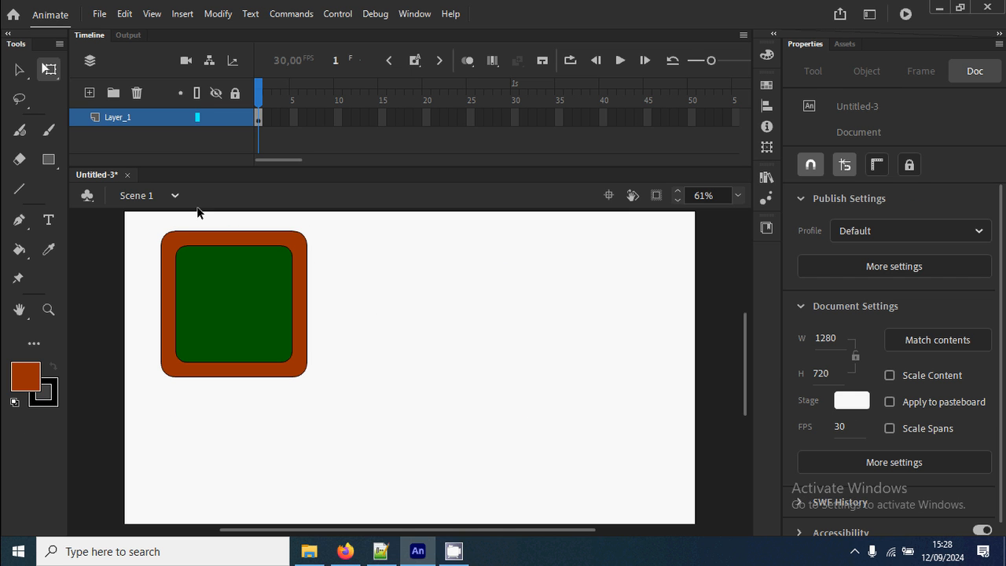
Use the Subselection tool to shift the right-hand anchor points of both outlines rightward, widening the board almost to the stage's right edge.
click(18, 71)
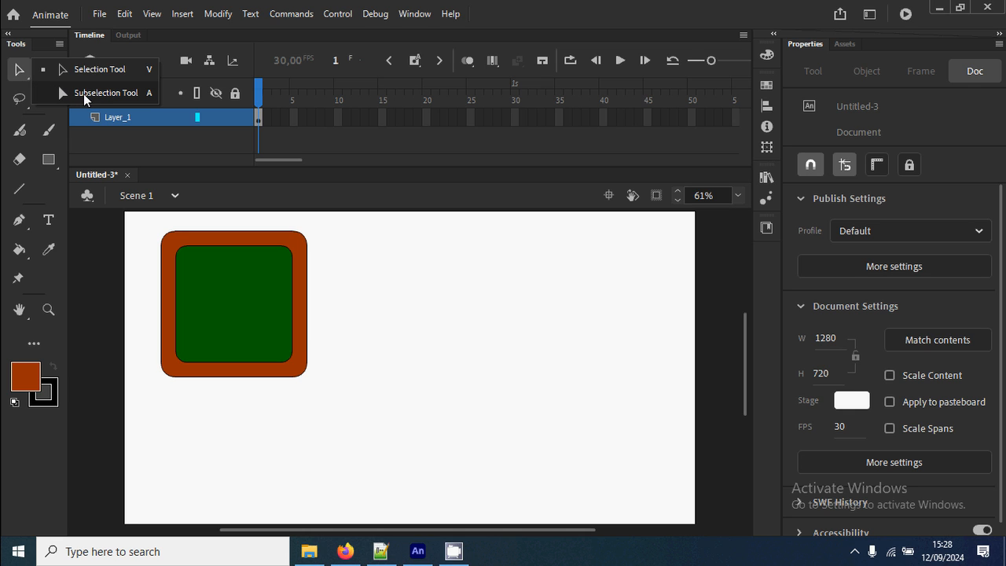
click(85, 97)
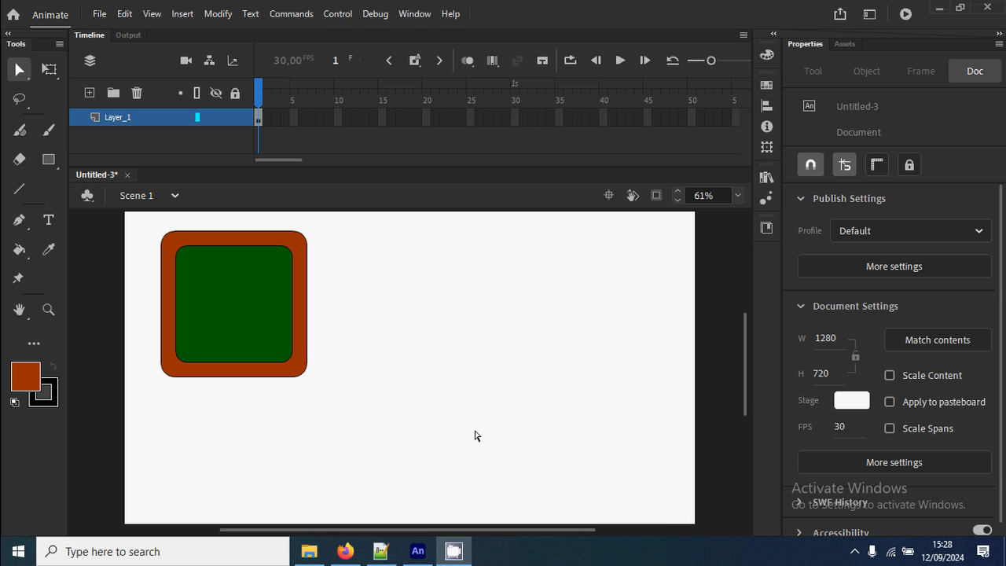
drag(359, 413, 251, 223)
key(shift+Right)
key(shift+Right)
key(shift+Right)
key(shift+Right)
key(shift+Right)
key(shift+Right)
key(shift+Right)
key(shift+Right)
key(shift+Right)
key(shift+Right)
key(shift+Right)
key(shift+Right)
key(shift+Right)
key(shift+Right)
key(shift+Right)
key(shift+Right)
key(shift+Right)
key(shift+Right)
key(shift+Right)
key(shift+Right)
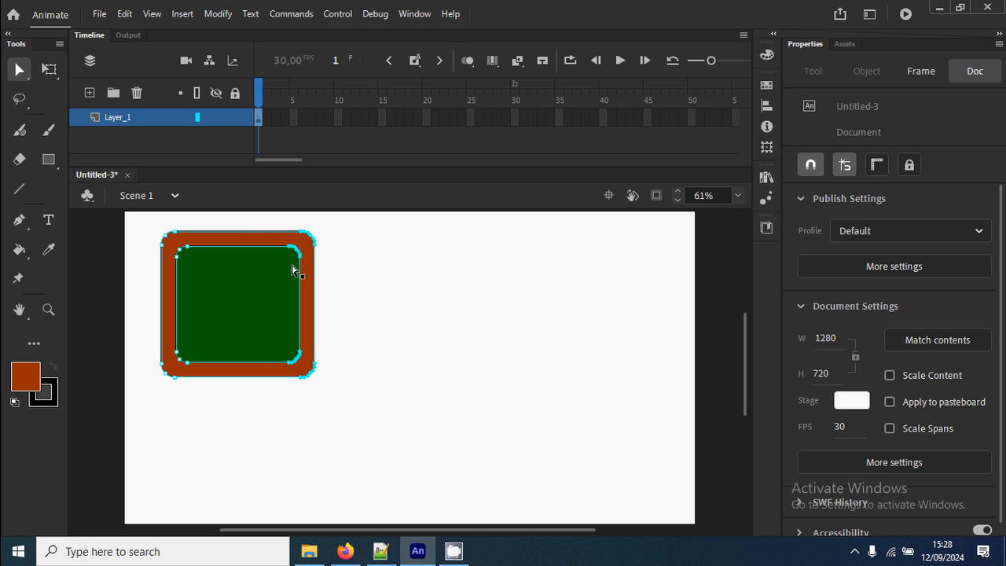
key(shift+Right)
key(shift+Right)
key(shift+Right)
key(shift+Right)
key(shift+Right)
key(shift+Right)
key(shift+Right)
key(shift+Right)
key(shift+Right)
key(shift+Right)
key(shift+Right)
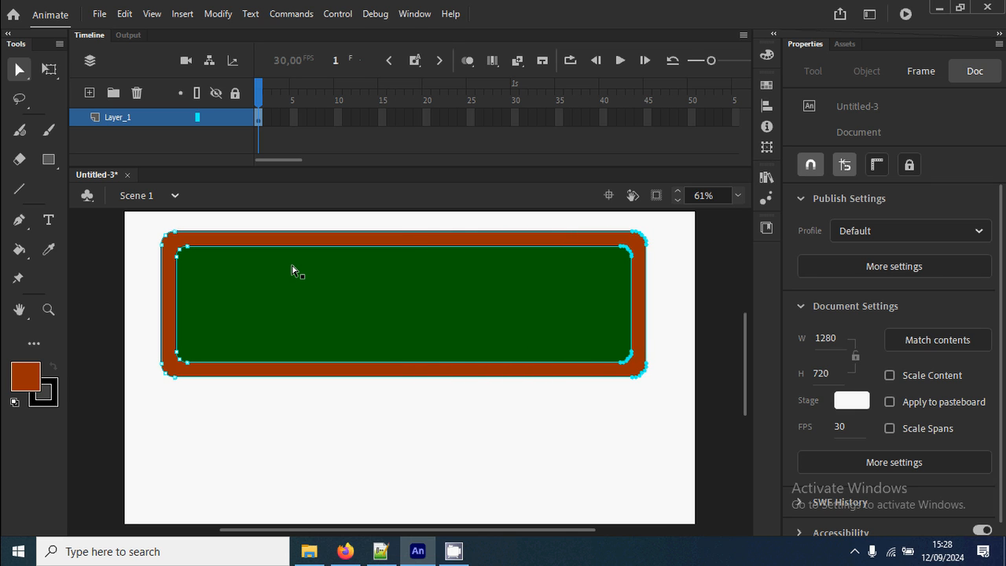
key(shift+Right)
key(shift+Right)
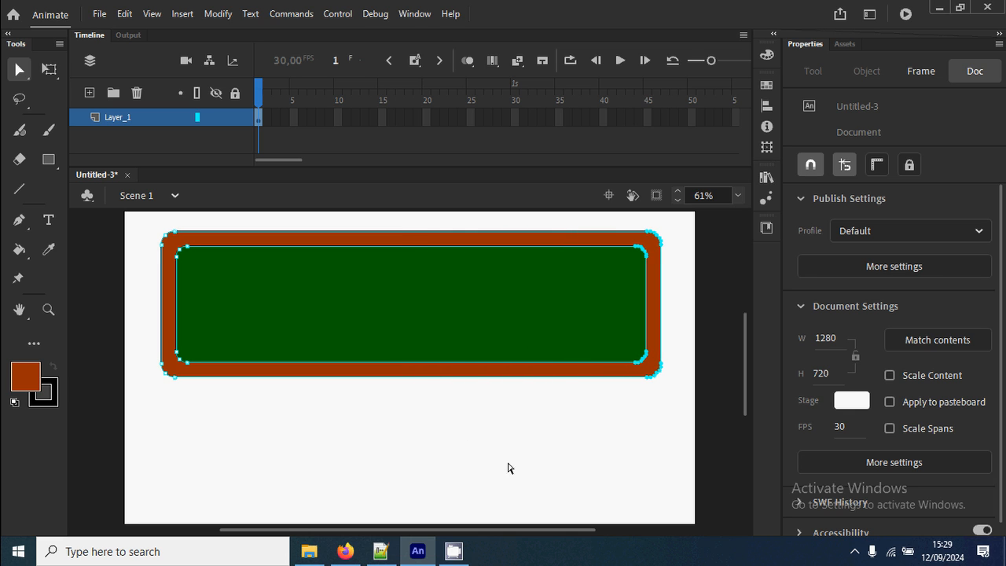
Shift the lower anchor points of both outlines downward, extending the board almost to the stage's bottom edge, and deselect it.
click(508, 464)
drag(661, 410, 123, 338)
key(shift+Down)
key(shift+Down)
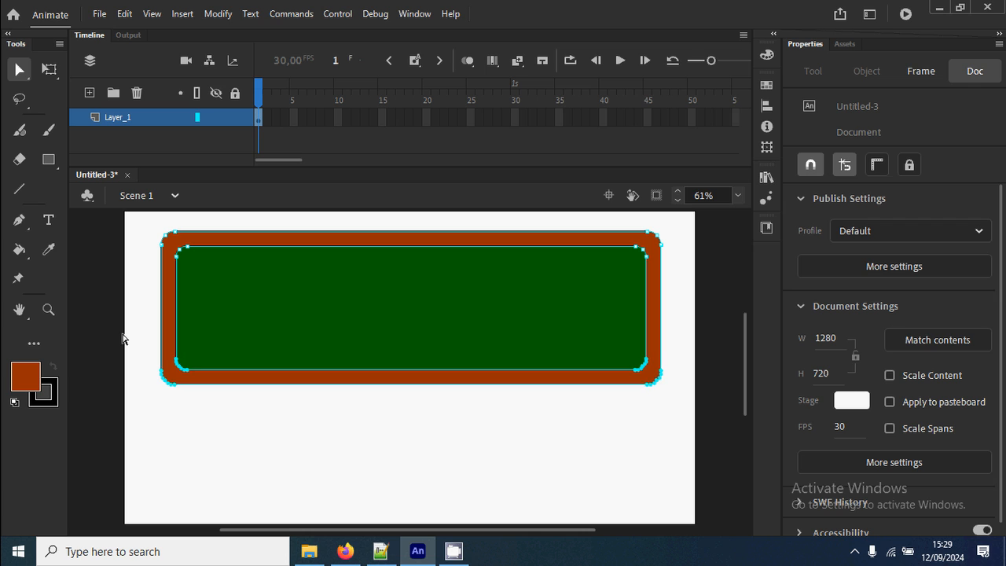
key(shift+Down)
key(shift+Down)
key(shift+Down)
key(shift+Down)
key(shift+Down)
key(shift+Down)
key(shift+Down)
key(shift+Down)
key(shift+Down)
key(shift+Down)
key(shift+Down)
key(shift+Down)
key(shift+Down)
key(shift+Down)
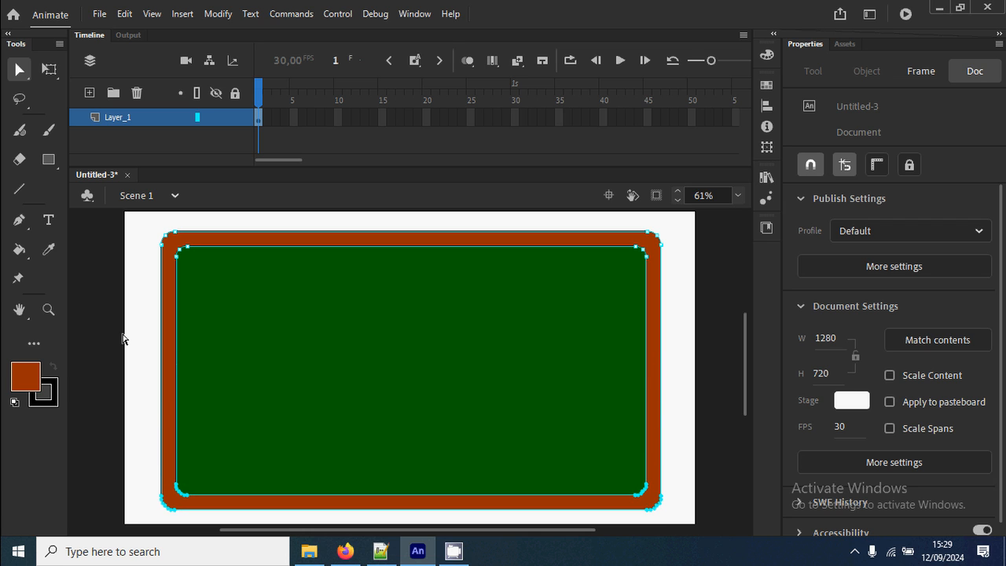
scroll(235, 331, down, 2)
scroll(235, 331, up, 2)
click(684, 373)
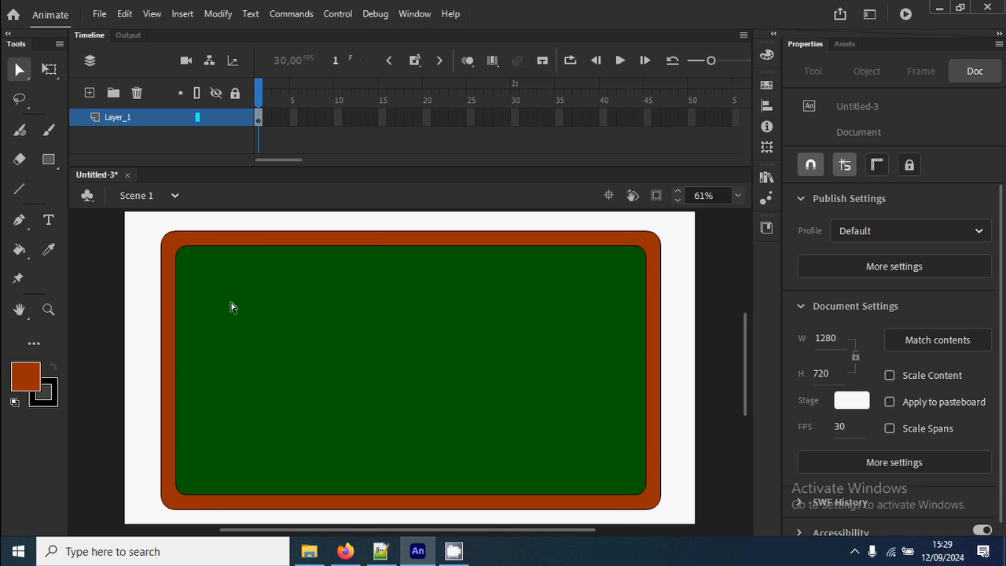
Set the fill to black and draw a circle about 67 px wide over the frame's upper-left corner with the Oval tool.
click(34, 374)
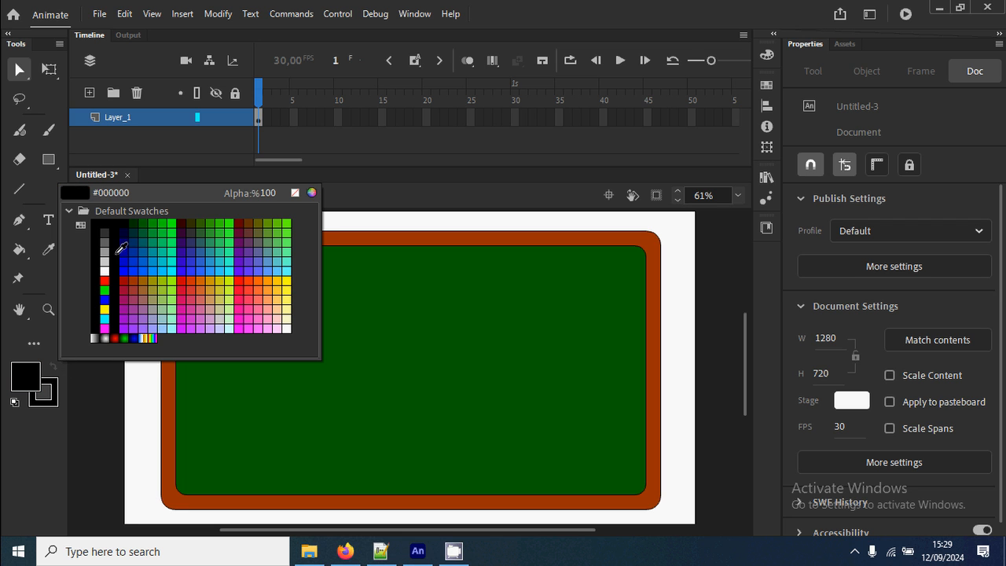
click(105, 223)
click(48, 158)
click(48, 159)
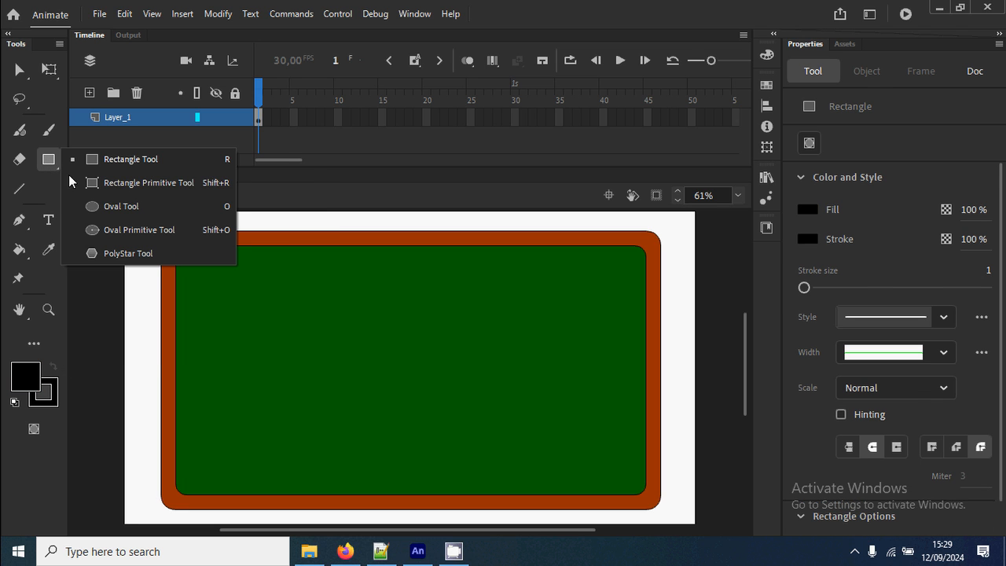
click(103, 206)
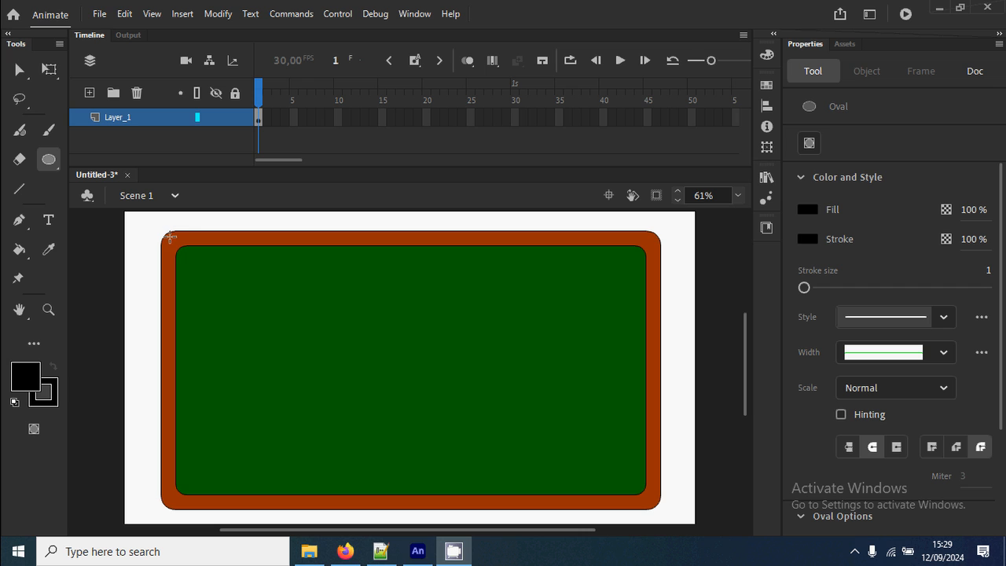
drag(166, 235, 194, 267)
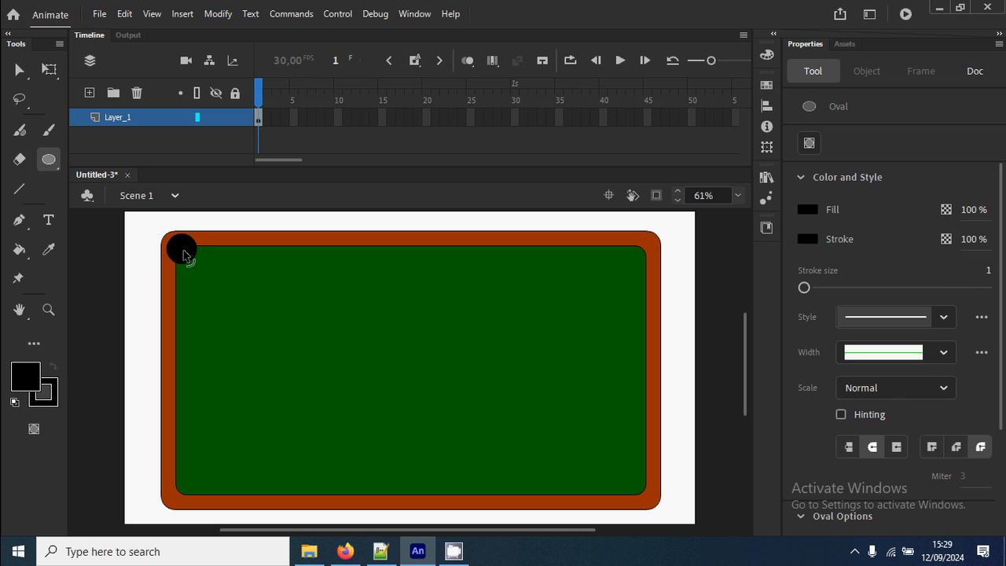
Place copies of the black circle at the middle of the frame's top edge and over its upper-right corner.
key(v)
click(182, 254)
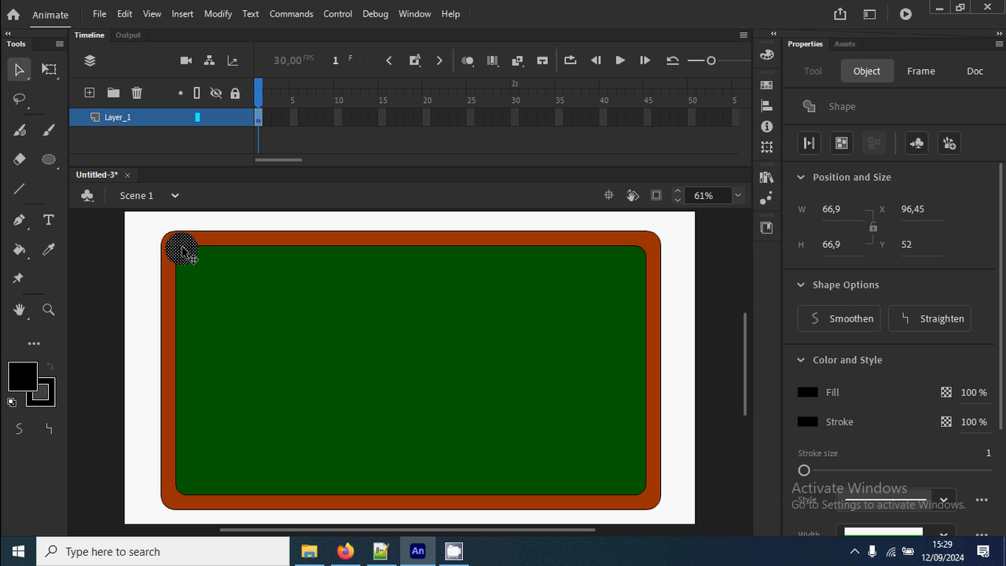
drag(182, 253, 643, 265)
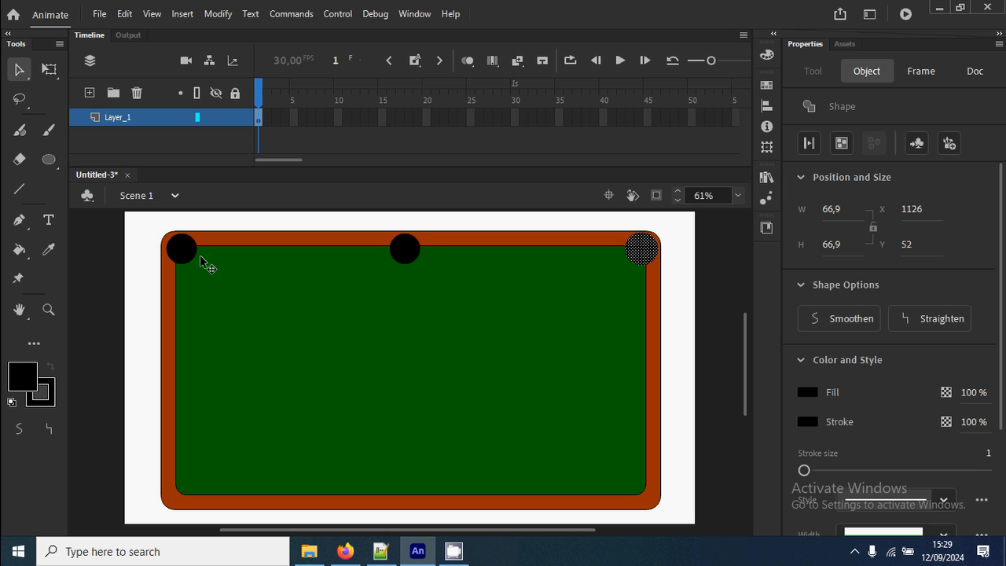
Select all three black circles and place a copy of the row along the frame's bottom edge.
shift+click(406, 255)
shift+click(189, 254)
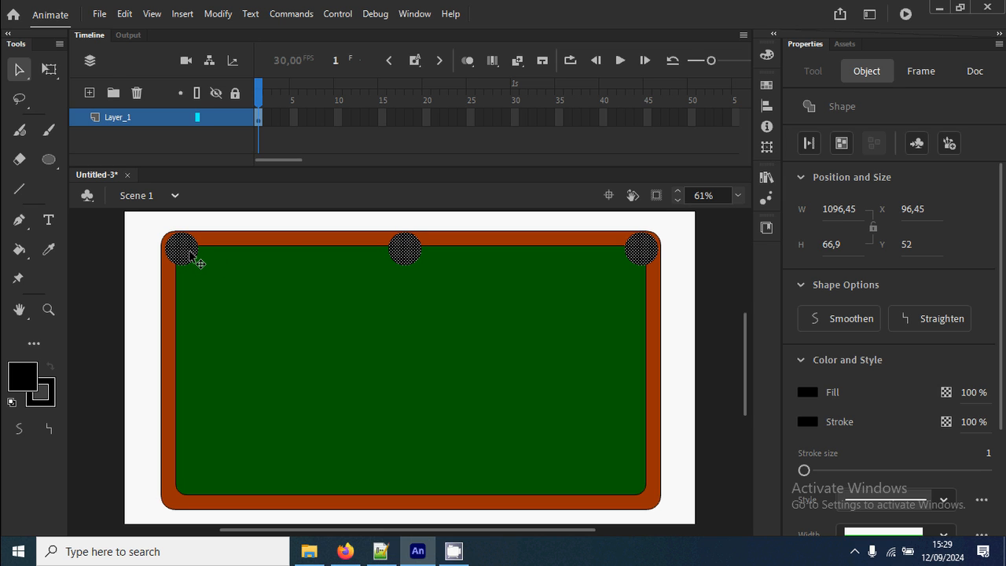
drag(190, 254, 202, 493)
Nudge the copied row right and up to X 97.4, Y 593.95, aligning it under the top circles, and deselect it.
key(Right)
key(Up)
key(Up)
key(Right)
key(Right)
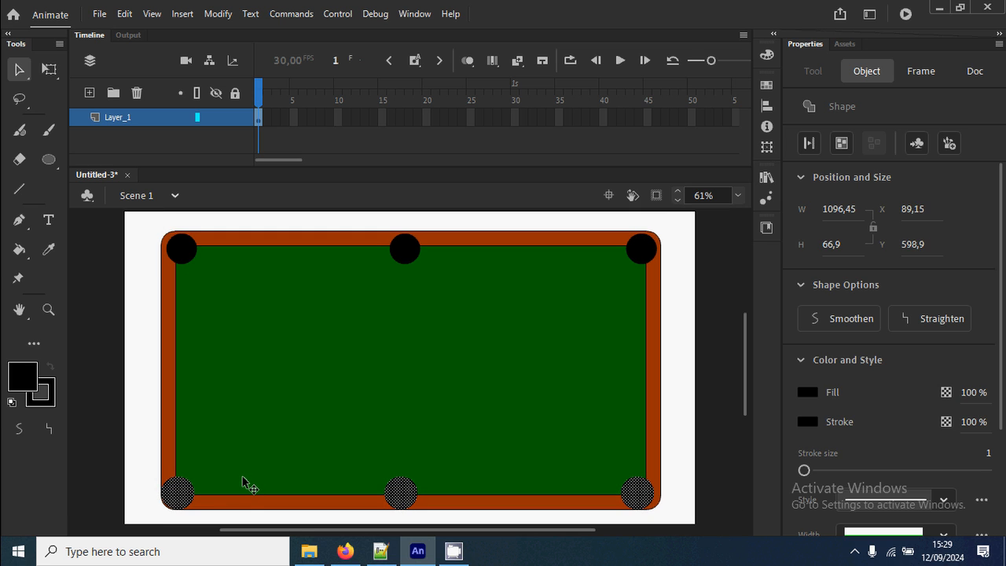
key(Up)
key(Up)
key(Right)
key(Right)
key(Up)
key(Right)
key(Right)
key(Right)
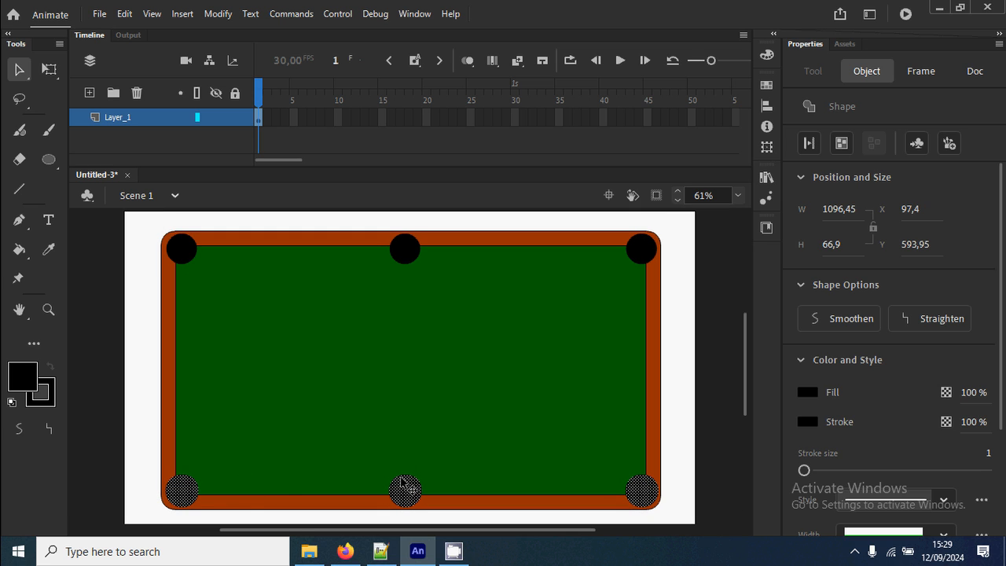
click(684, 457)
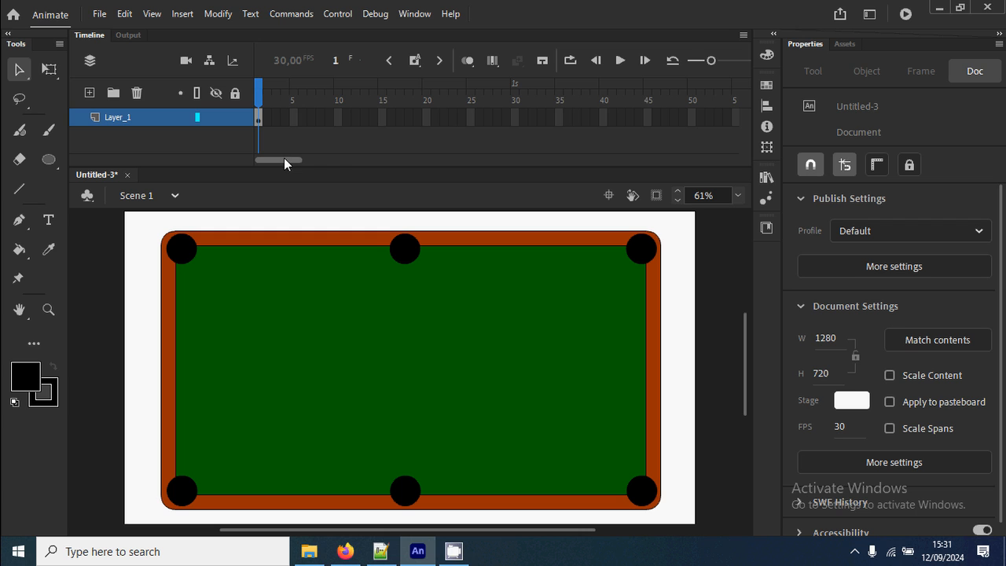
Extend Layer_1 by inserting a frame at frame 300, and return the playhead to frame 1.
drag(284, 159, 519, 160)
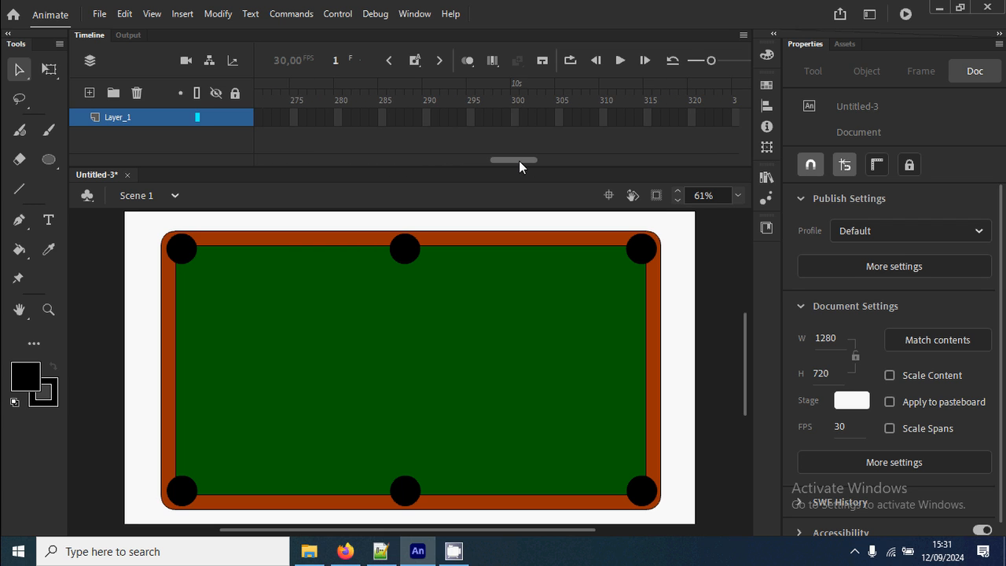
click(516, 118)
click(516, 119)
right_click(517, 122)
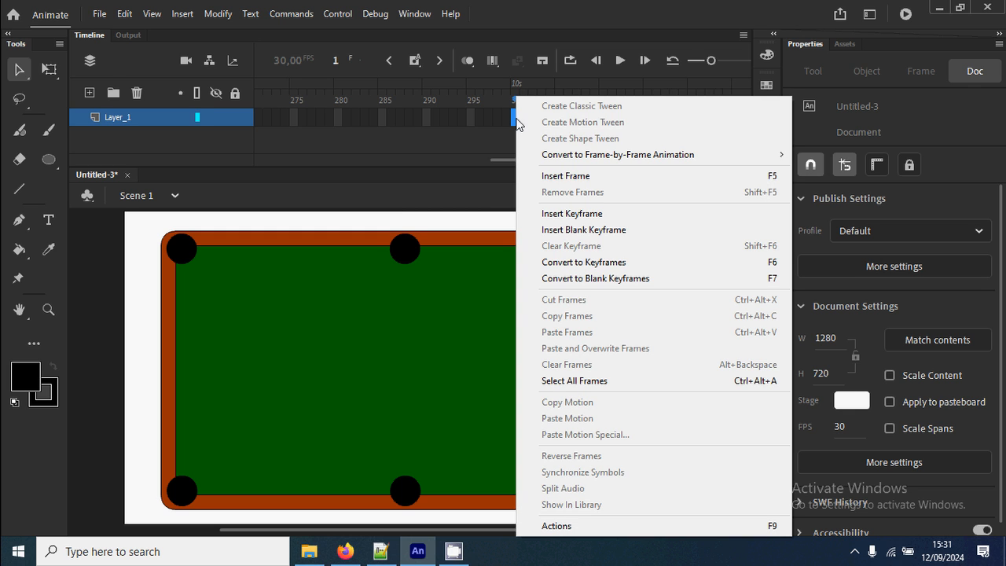
click(605, 176)
drag(515, 85, 51, 99)
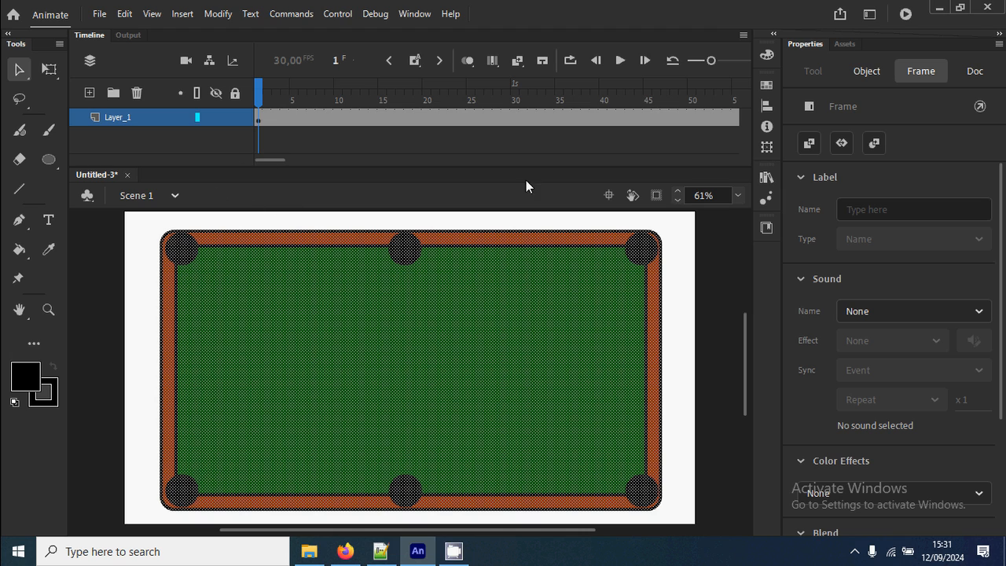
Lock Layer_1, add a new layer above it, and select the new layer's first frame.
click(700, 303)
click(234, 118)
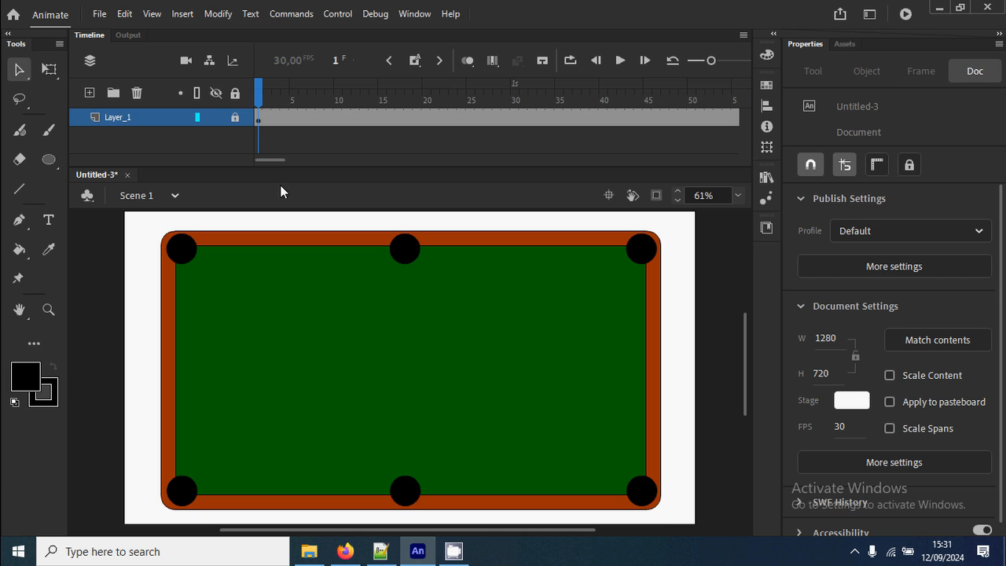
click(90, 93)
click(258, 119)
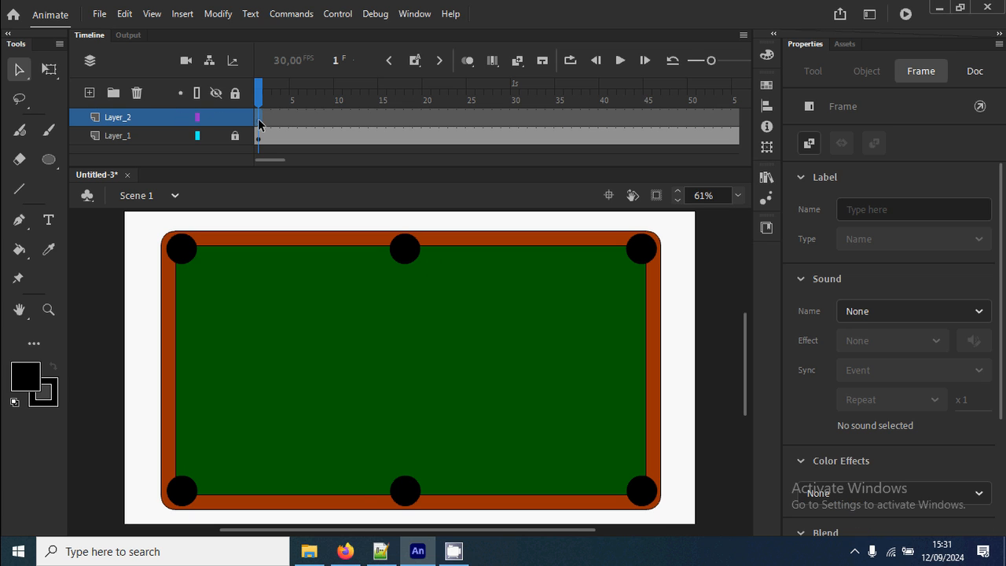
Draw a white circle about 50 px wide and move it to mid-height near the table's left side, about X 178, Y 361.
click(29, 381)
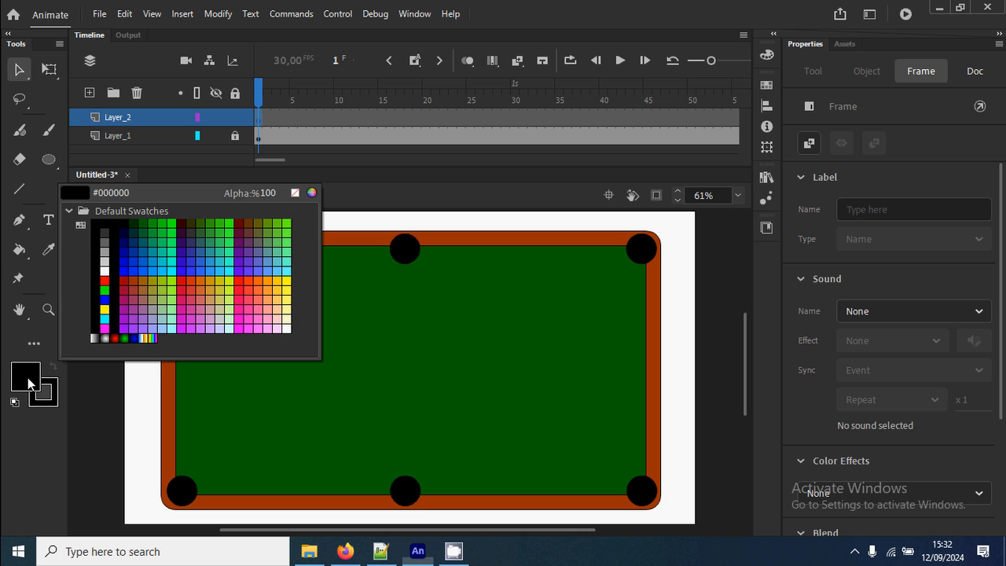
click(104, 271)
click(48, 159)
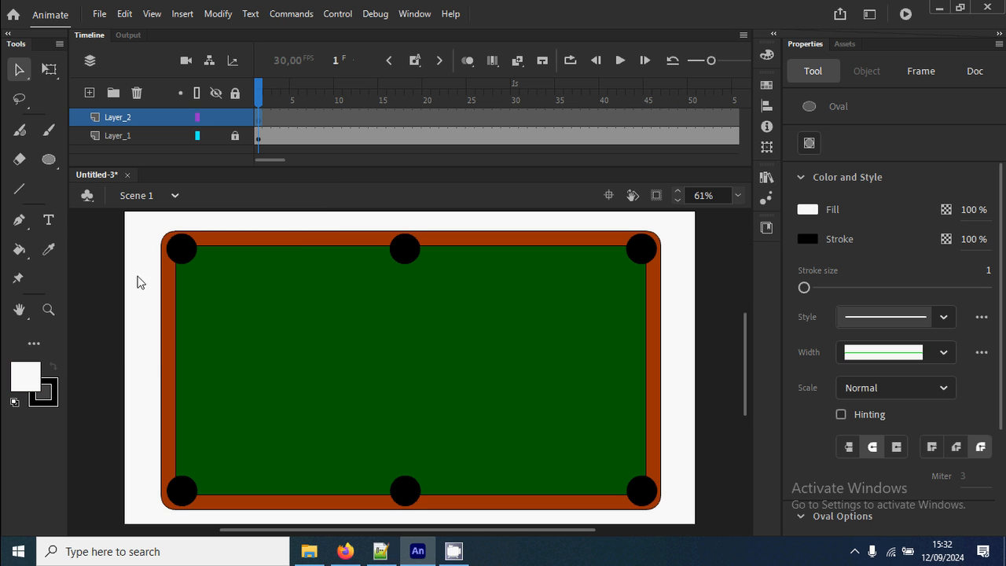
drag(203, 428, 226, 461)
key(v)
drag(219, 439, 213, 383)
Paste a copy of the white circle in place, fill it with yellow, and move it right to about X 413.
key(z)
mouse_move(160, 336)
mouse_down()
mouse_move(234, 391)
mouse_move(510, 457)
mouse_up()
drag(88, 293, 712, 478)
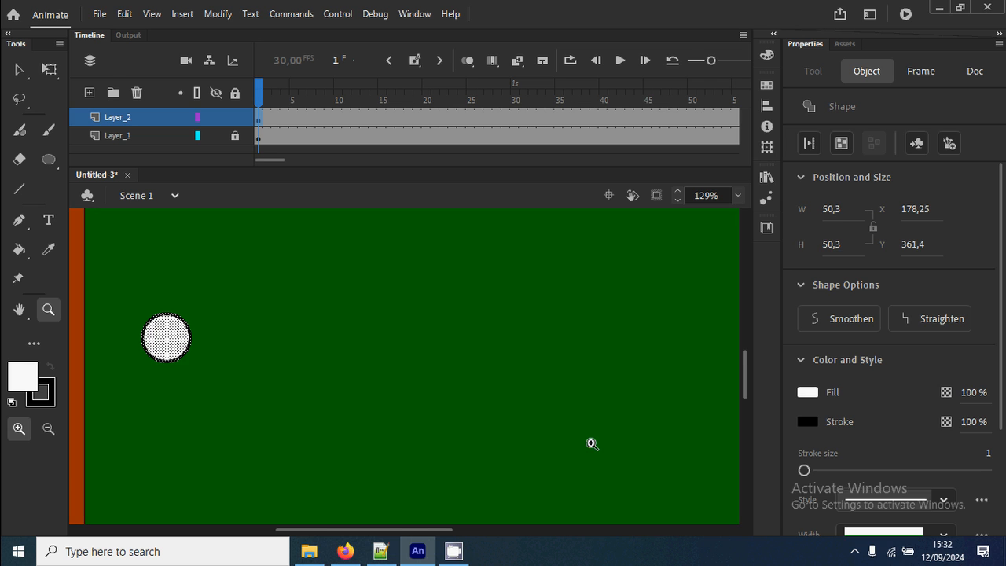
key(v)
right_click(174, 338)
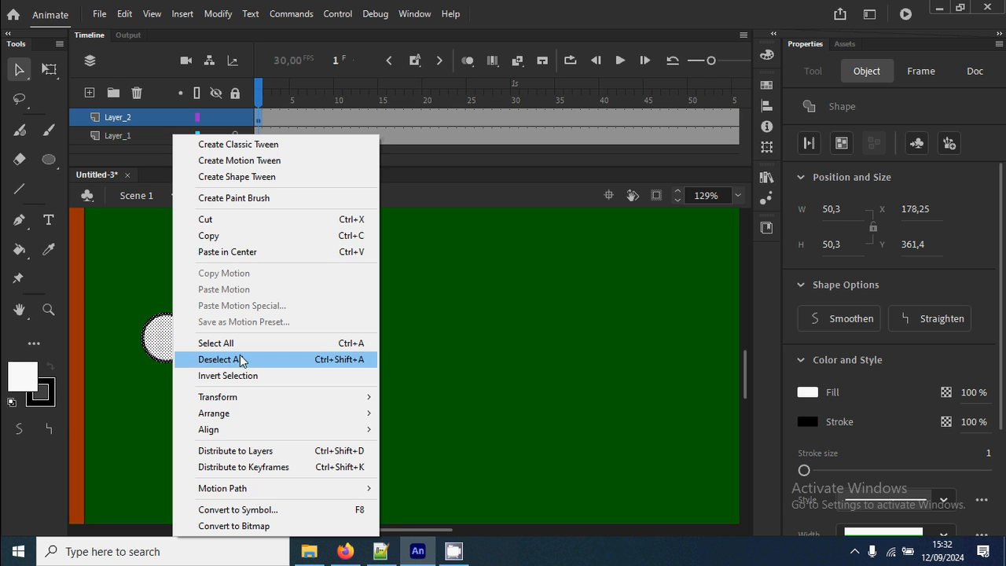
click(241, 235)
right_click(341, 299)
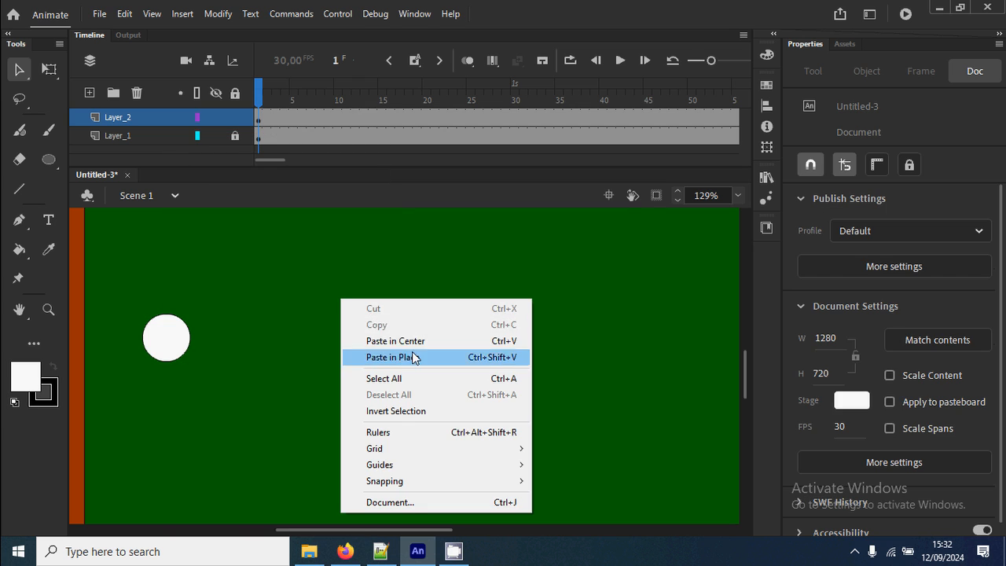
click(381, 358)
drag(165, 339, 422, 338)
click(37, 371)
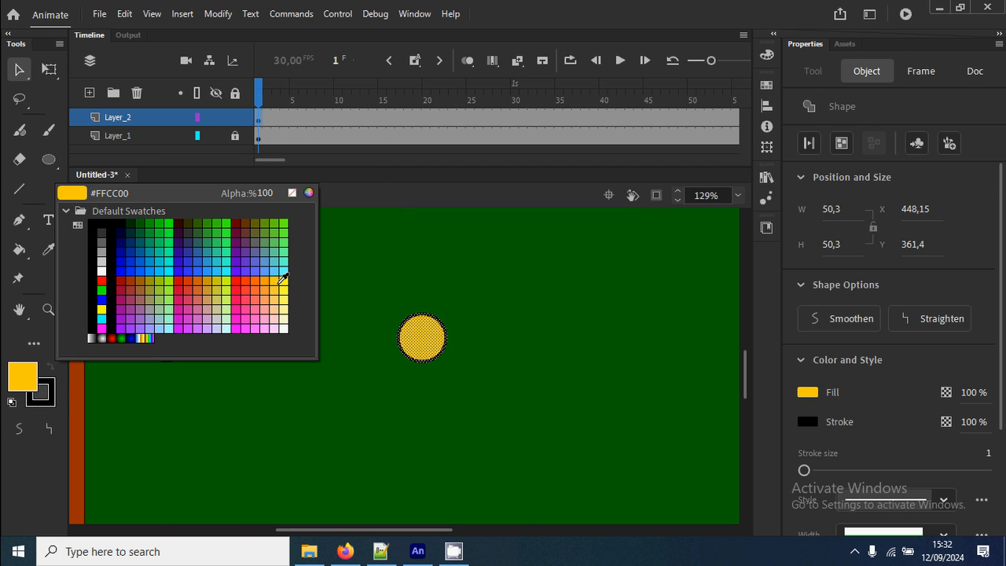
click(284, 281)
drag(427, 343, 393, 340)
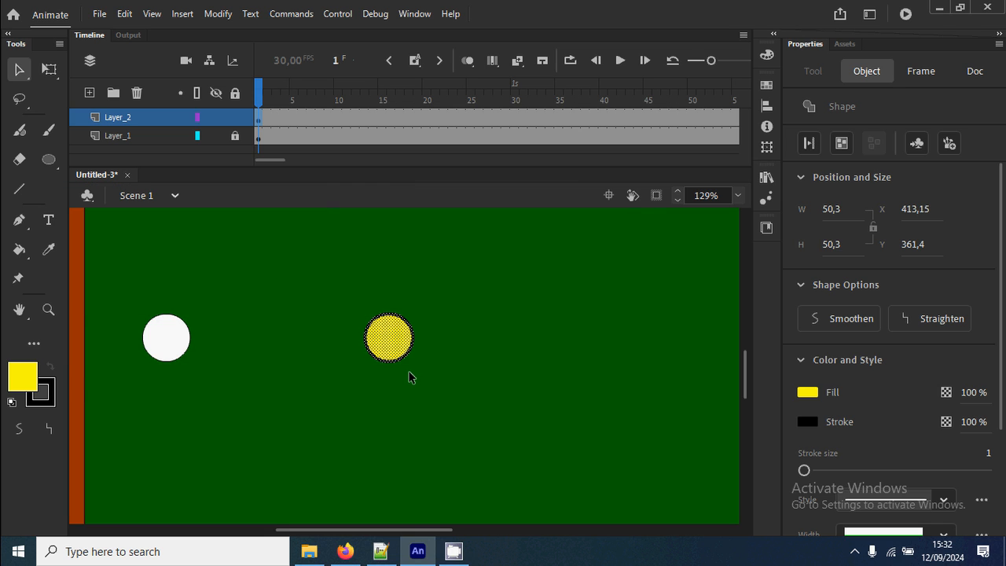
Paste another copy of the white circle in place, move it right of the yellow one to about X 523, and fill it with blue.
right_click(427, 383)
click(491, 226)
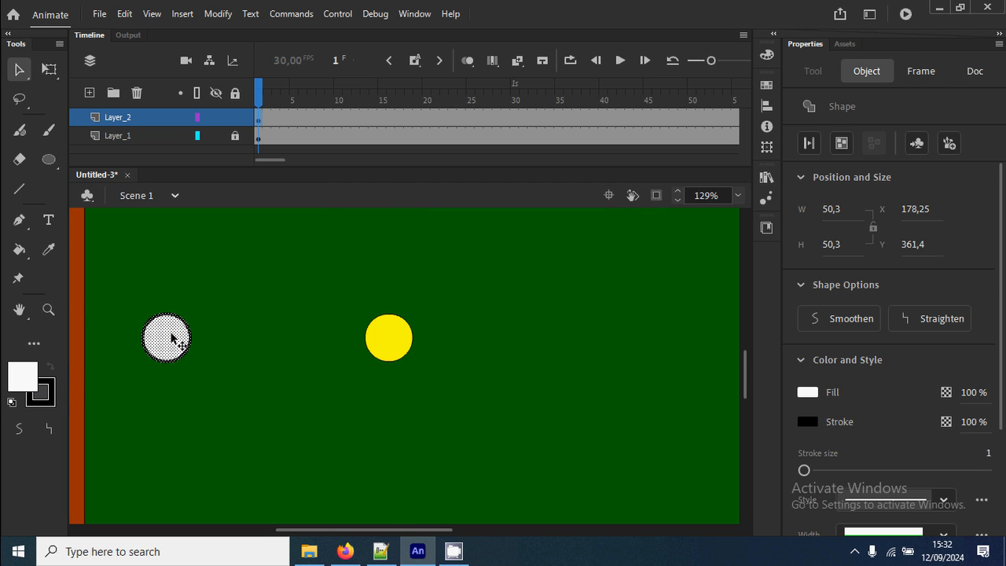
drag(173, 338, 494, 354)
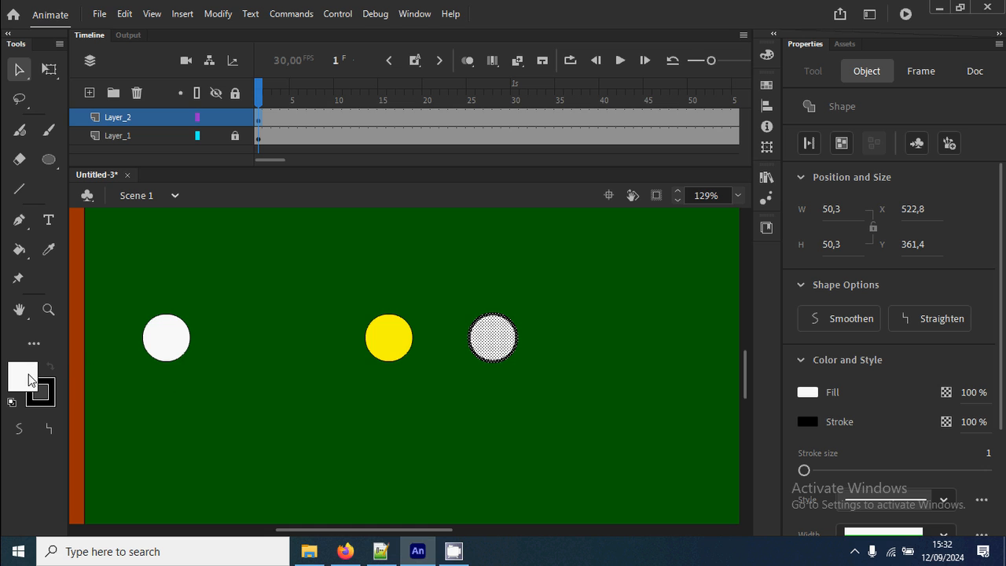
click(29, 379)
click(121, 270)
Paste another copy of the white circle in place, move it right of the blue one to about X 650, and fill it with red (#FF0000).
right_click(447, 420)
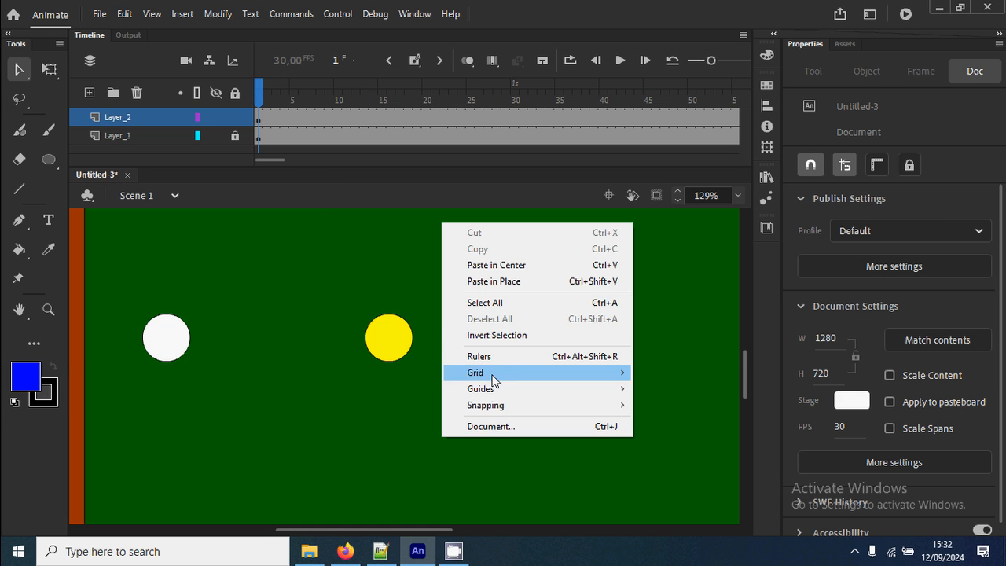
click(503, 281)
drag(168, 346, 611, 346)
click(22, 381)
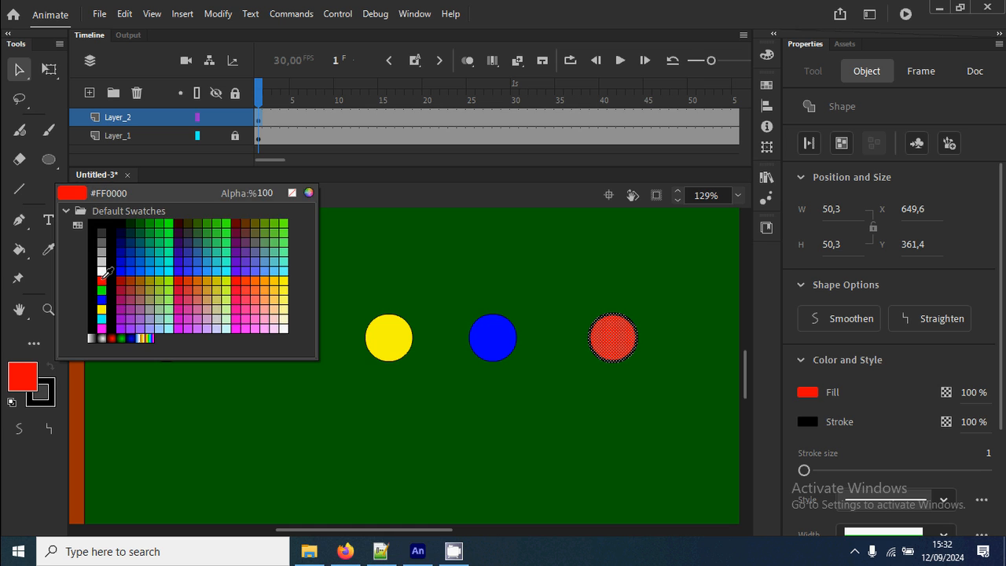
click(107, 274)
click(297, 450)
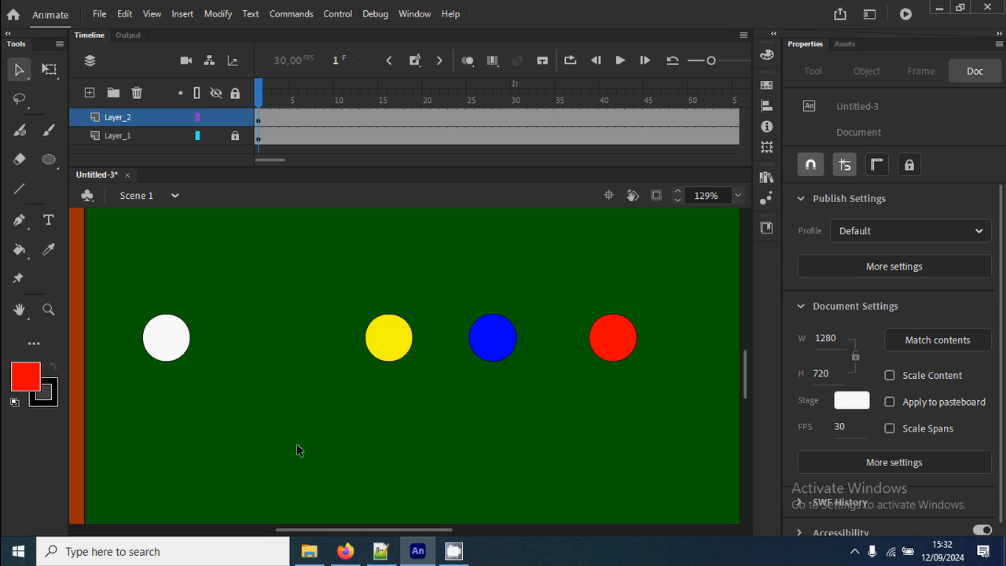
drag(125, 287, 241, 413)
right_click(178, 305)
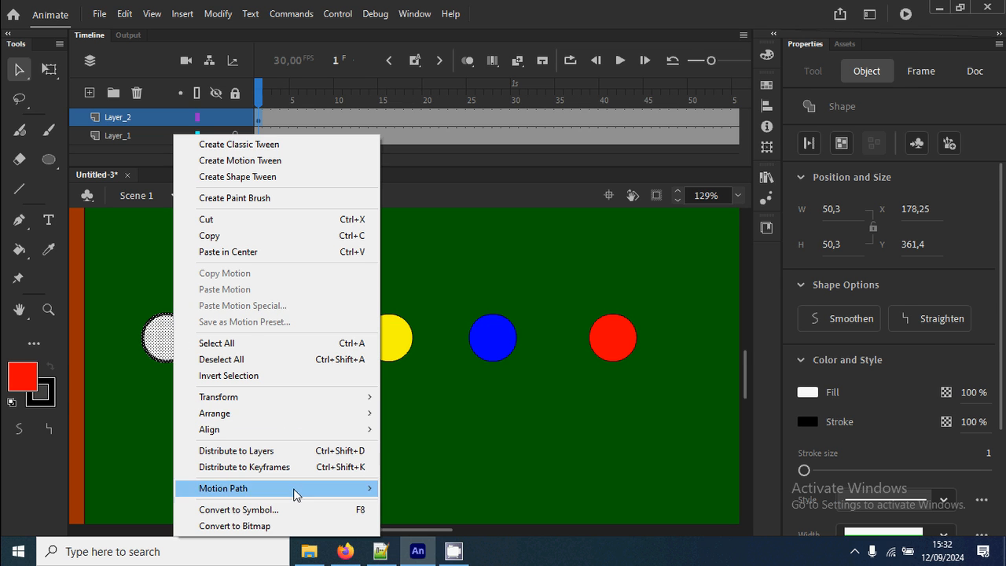
click(128, 382)
click(125, 312)
drag(125, 312, 224, 401)
click(265, 437)
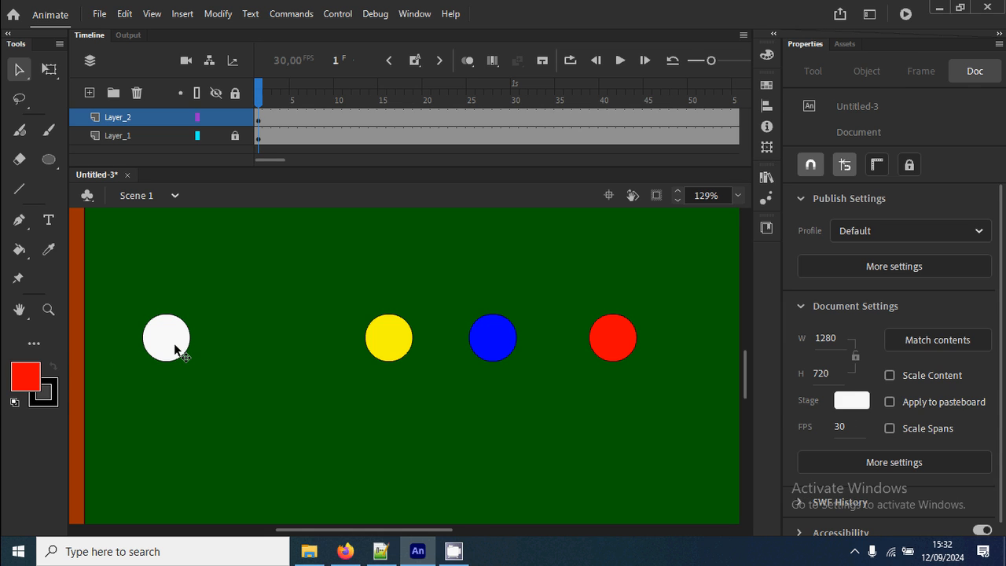
Try moving only the white circle's fill away from its outline, and undo the move.
click(173, 348)
drag(168, 348, 259, 321)
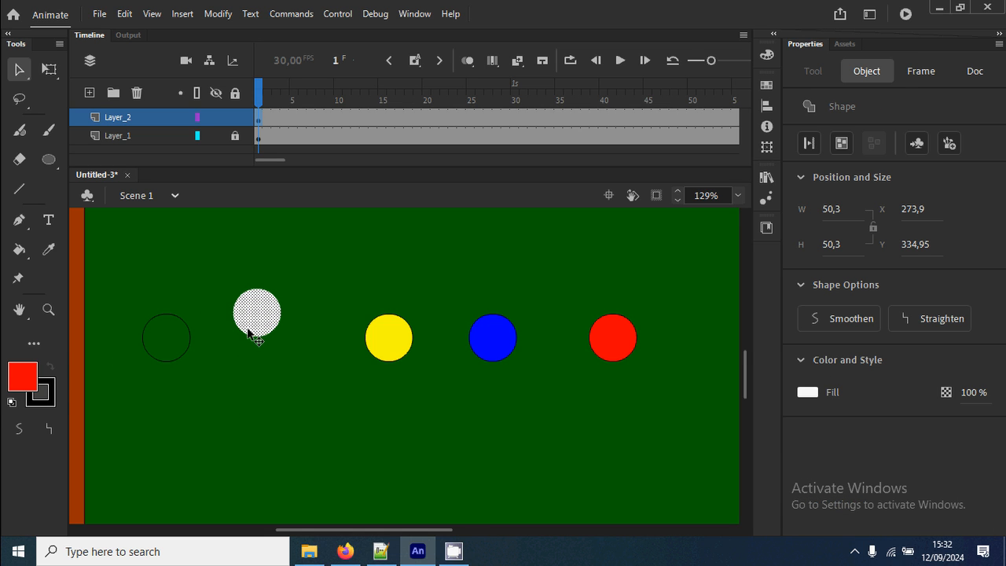
key(ctrl+z)
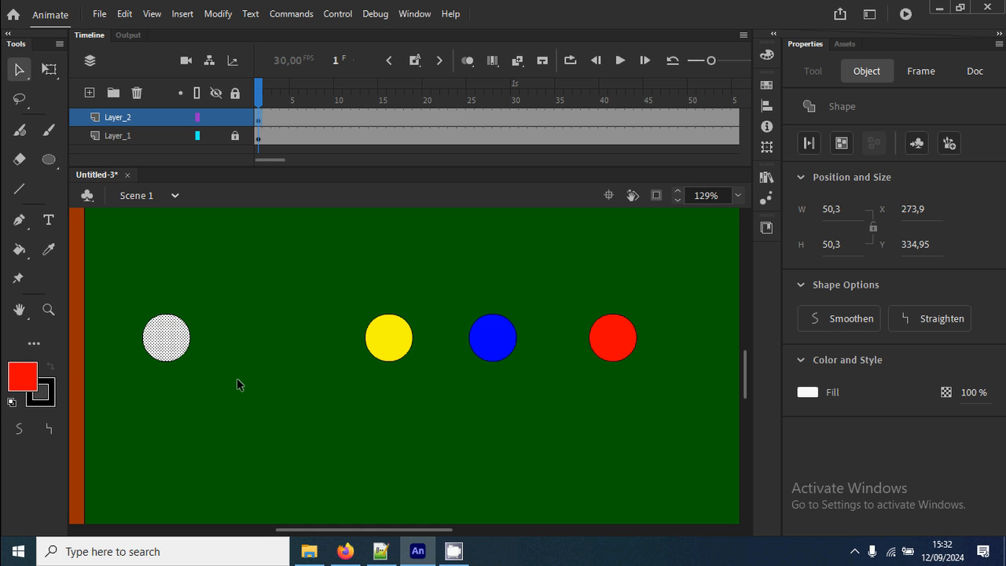
click(234, 376)
click(164, 346)
click(223, 354)
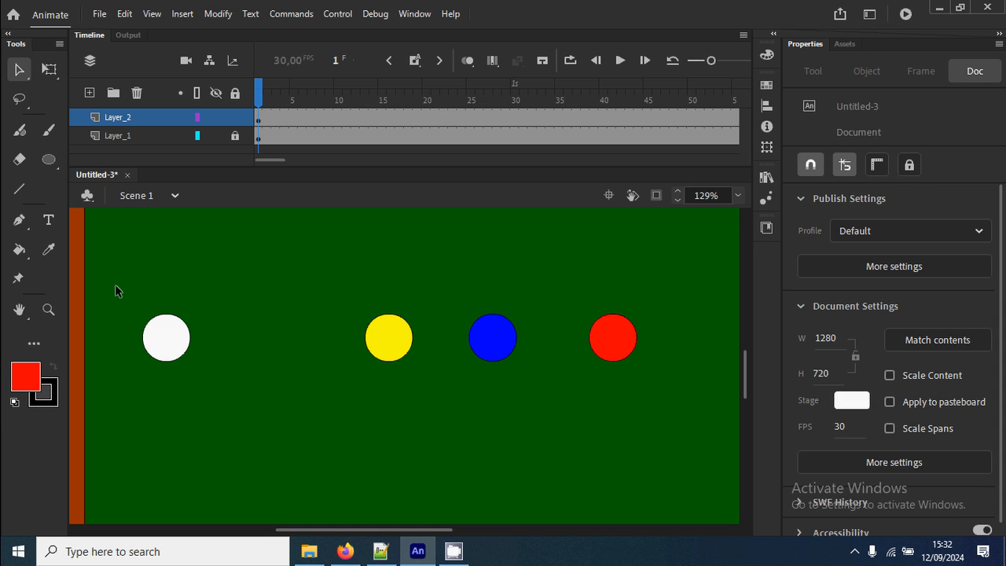
Convert the white circle, fill and outline together, into a Movie Clip symbol named "bola putih".
drag(115, 284, 219, 397)
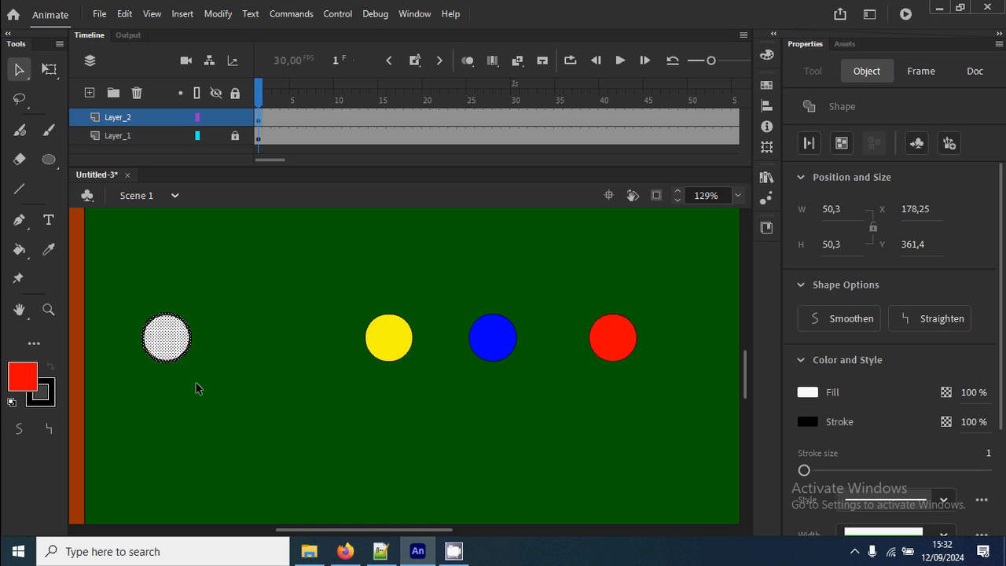
right_click(171, 341)
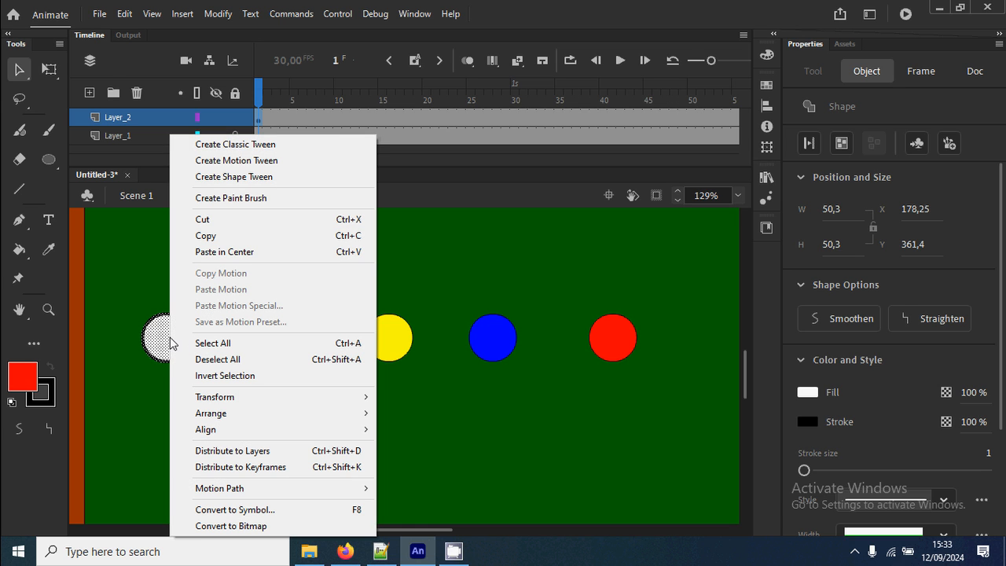
click(327, 510)
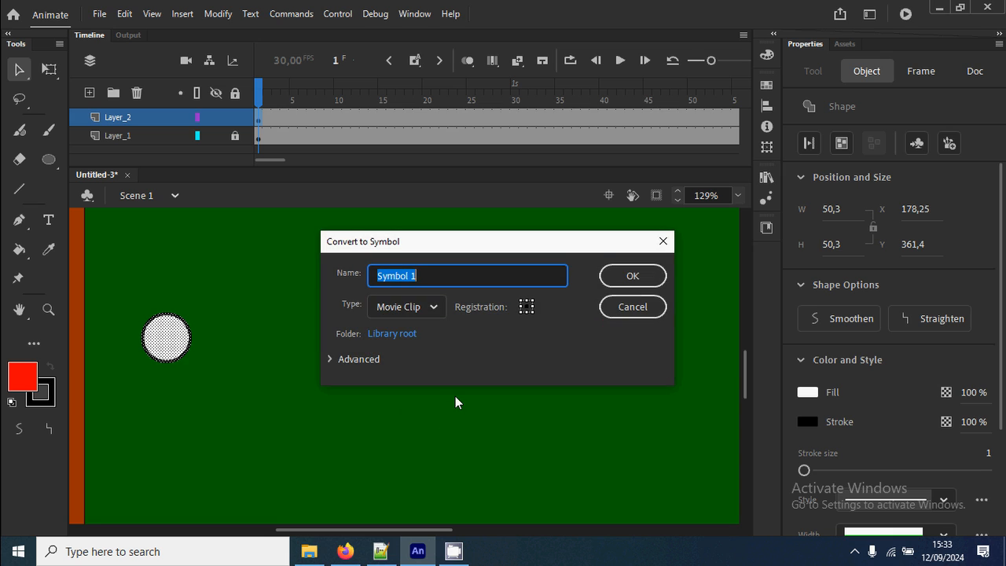
text(bola putih)
click(434, 308)
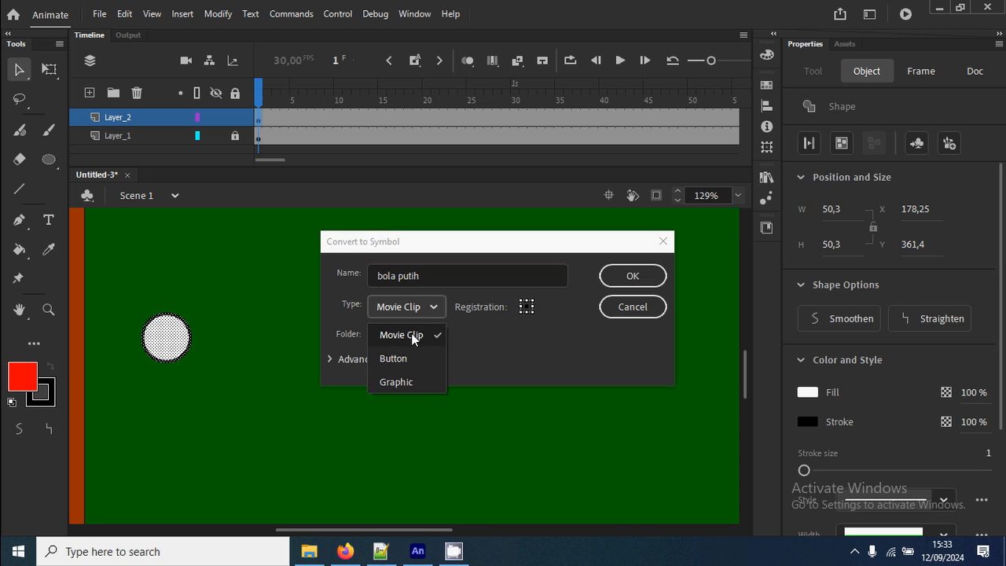
click(414, 339)
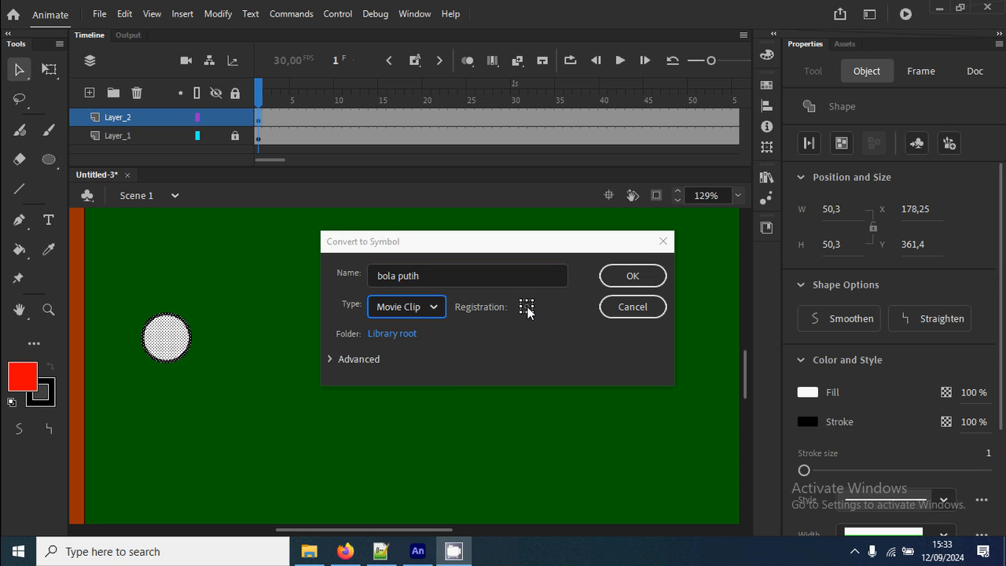
click(631, 277)
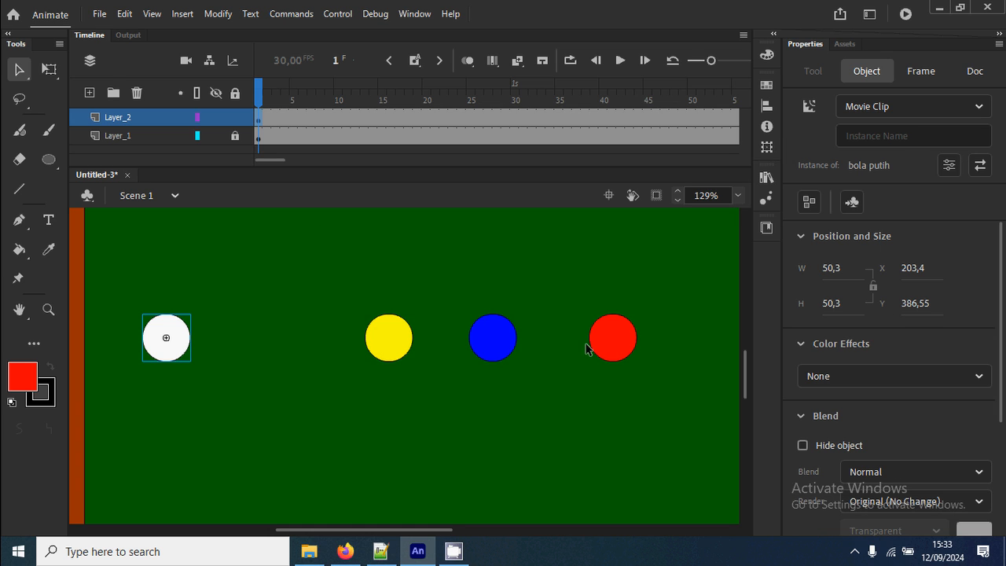
Convert the yellow circle with its outline into a Movie Clip symbol named "bola kuning".
drag(339, 301, 432, 384)
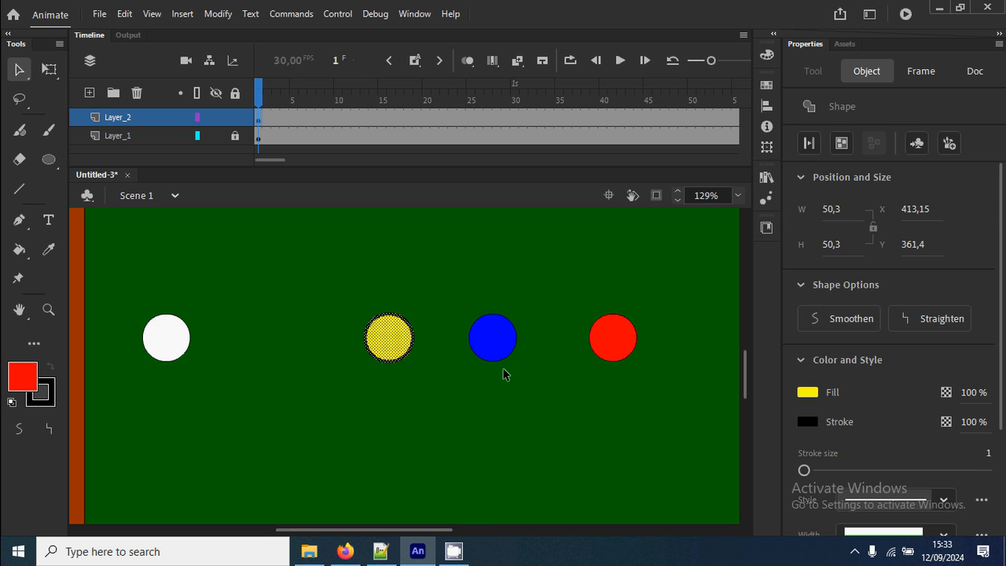
right_click(401, 350)
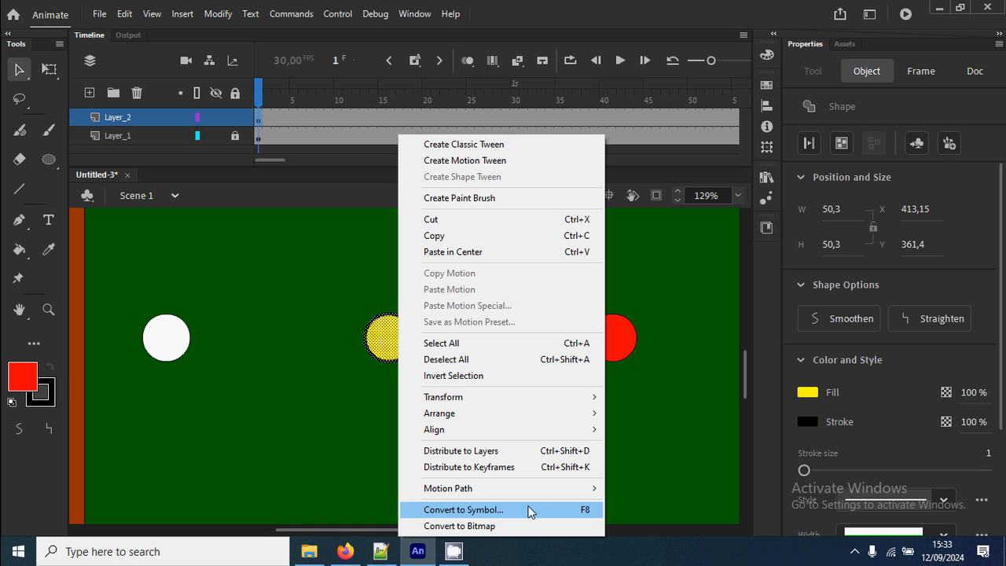
click(529, 511)
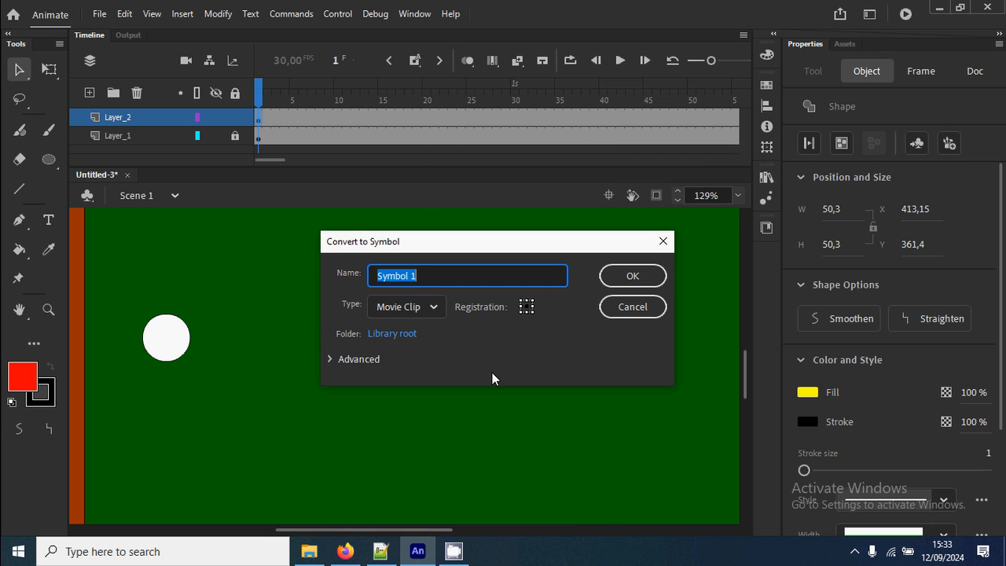
text(bola kuning)
key(Return)
Convert the blue circle with its outline into a Movie Clip symbol named "bola biru".
drag(456, 294, 560, 418)
right_click(505, 354)
click(577, 509)
text(bola biru)
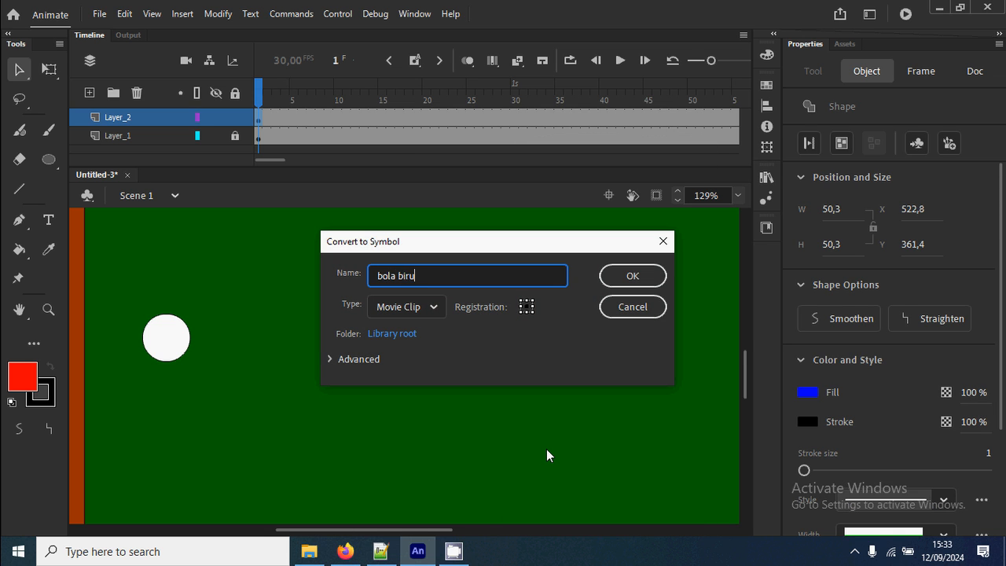
key(Return)
Convert the red circle into a Movie Clip symbol named "bola merah" and move it left, closer to the blue ball.
drag(591, 304, 663, 407)
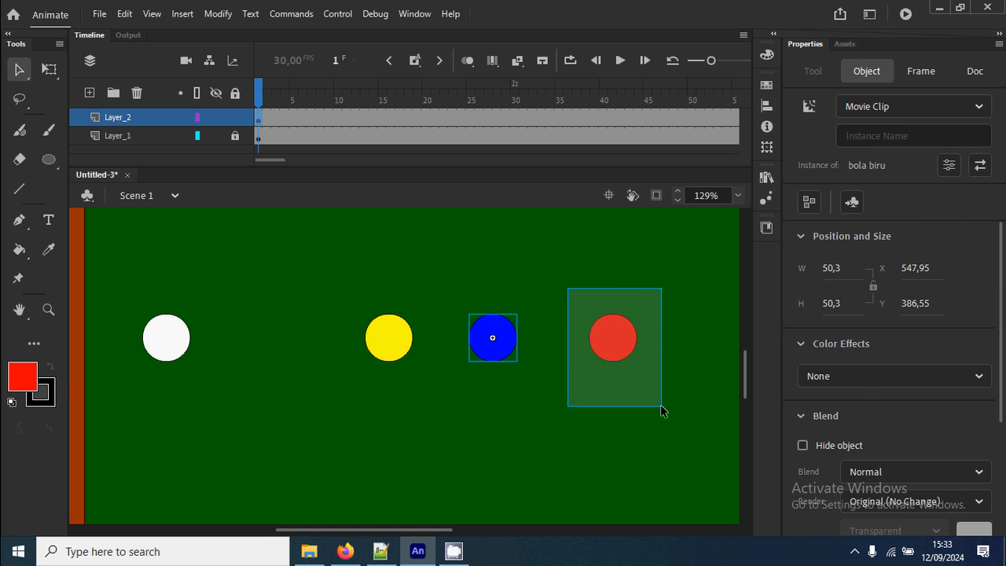
right_click(621, 346)
click(686, 510)
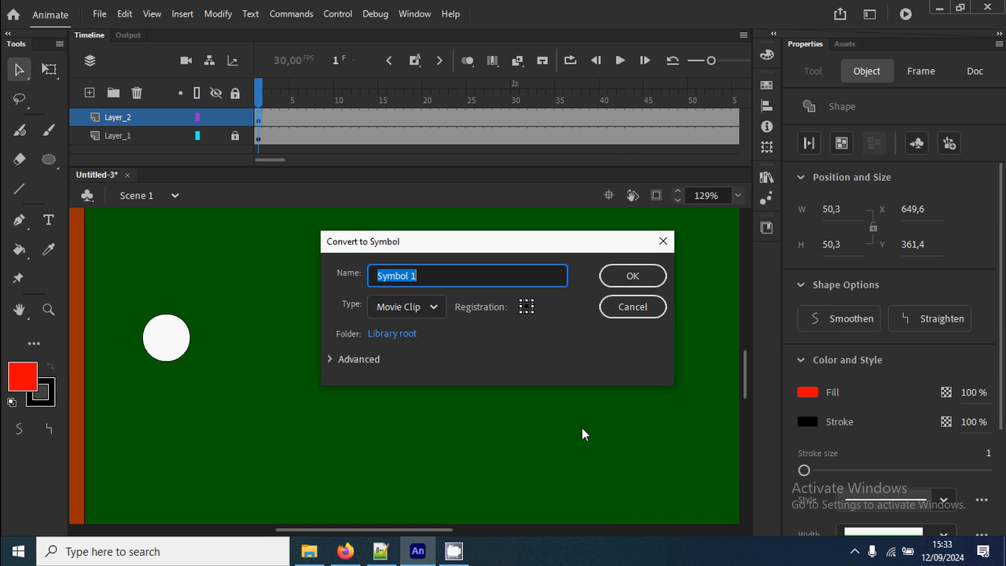
text(bola merah)
key(Return)
drag(617, 359, 580, 356)
click(595, 421)
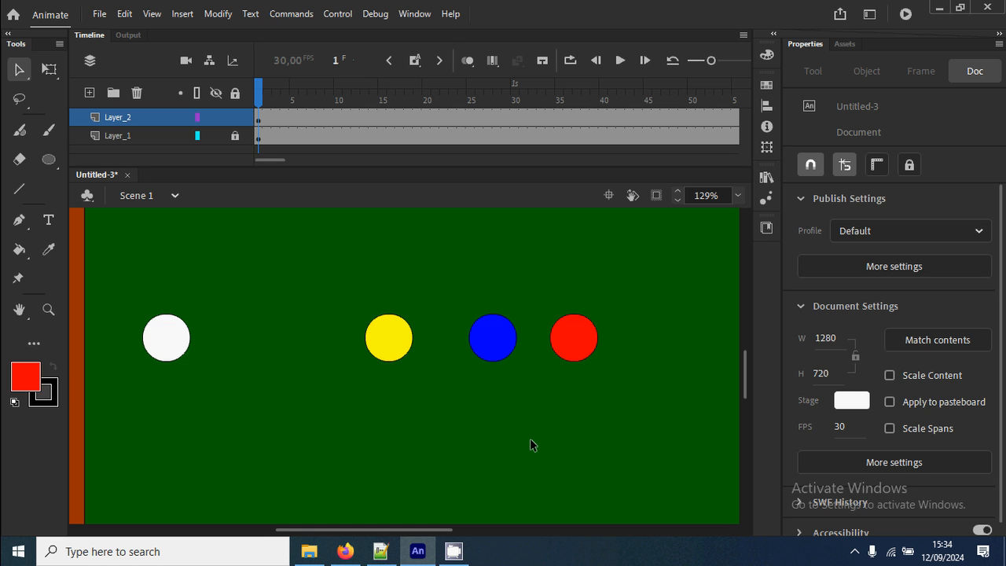
Select all four balls and distribute them to separate layers.
click(260, 118)
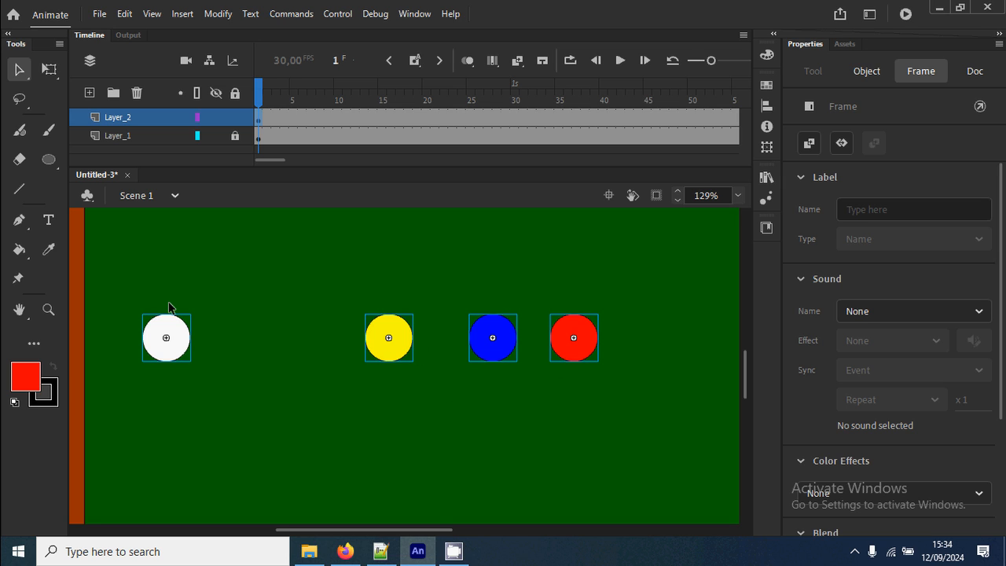
click(353, 273)
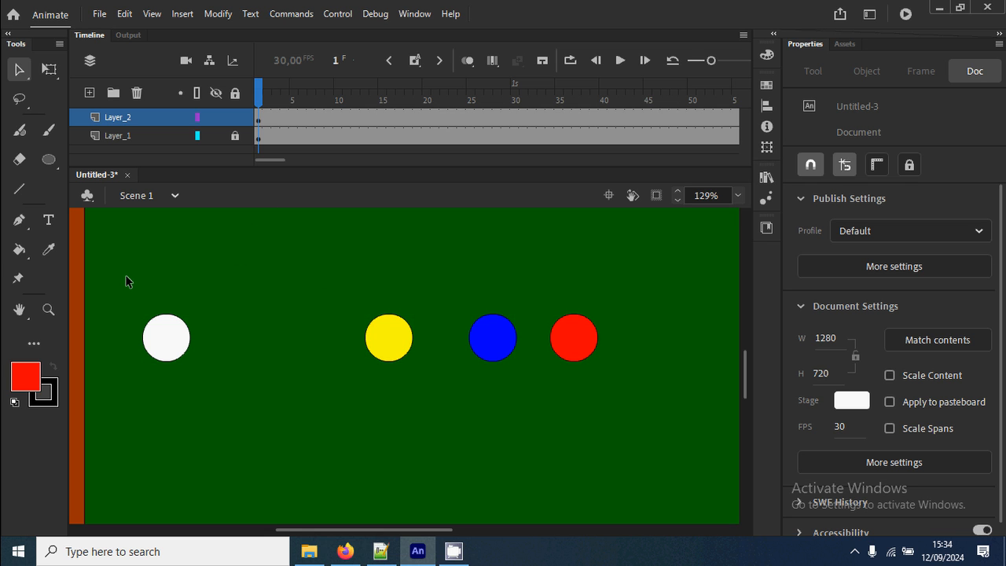
drag(125, 274, 582, 408)
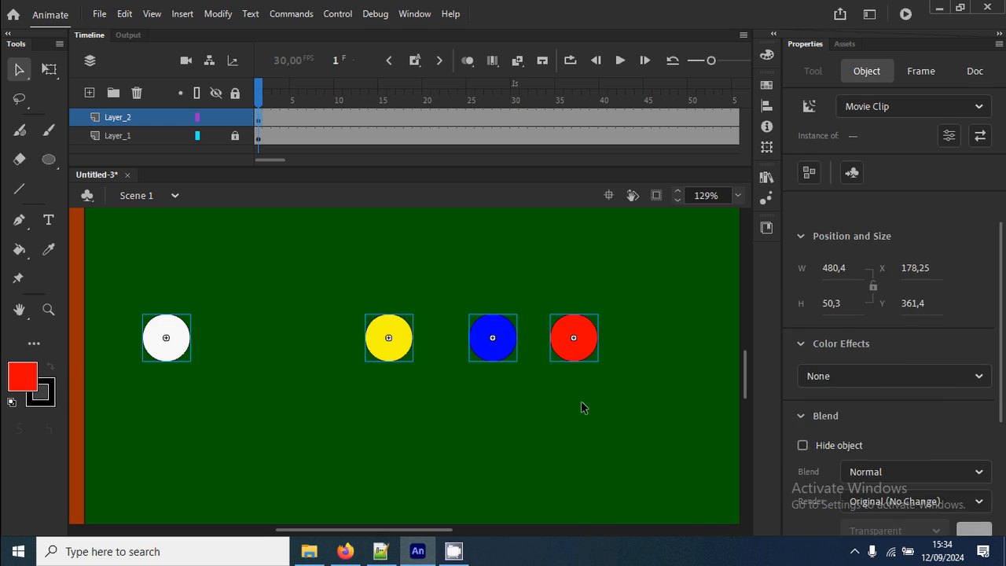
right_click(389, 334)
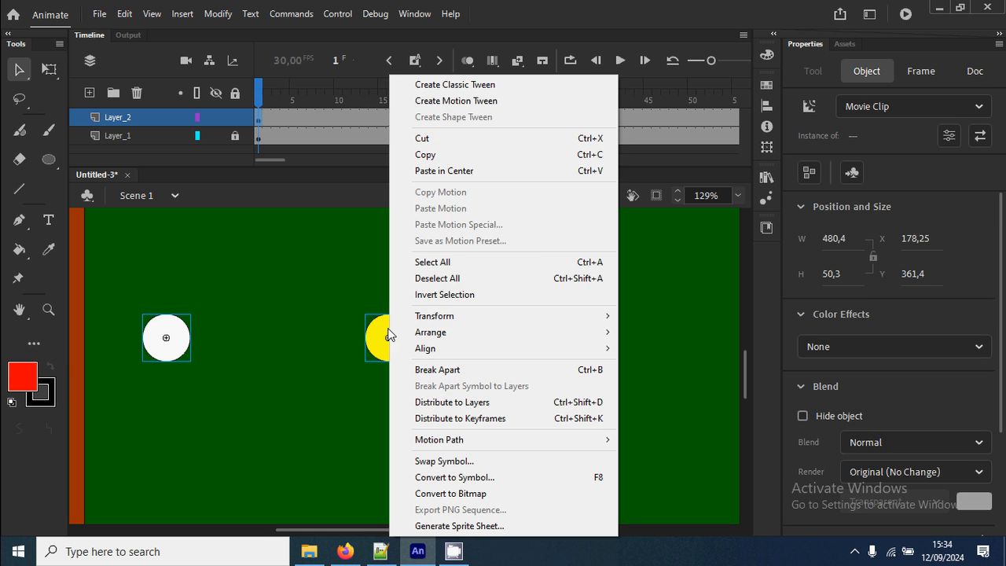
click(524, 408)
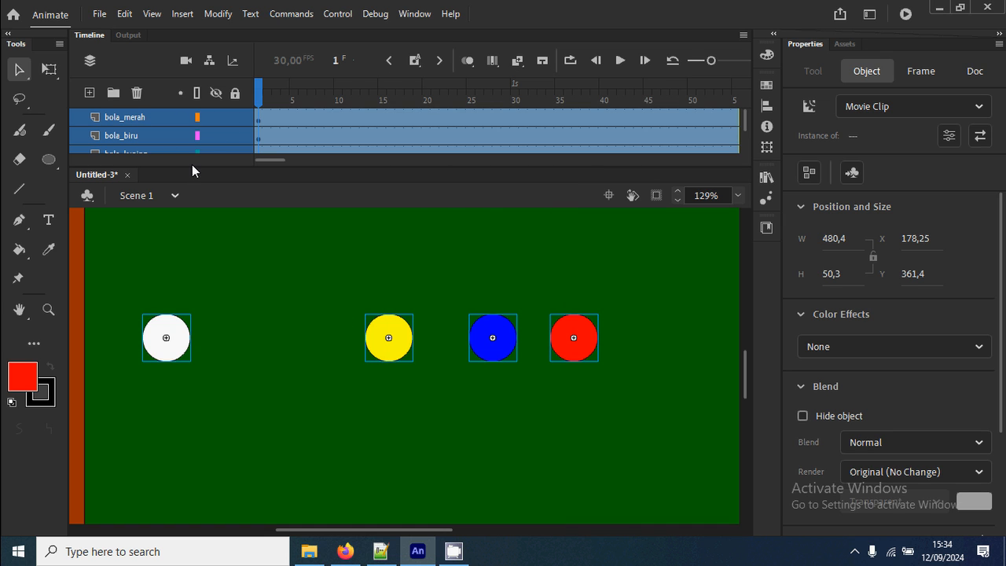
Enlarge the timeline to show all layers and rename Layer_1 as "meja".
drag(196, 165, 197, 214)
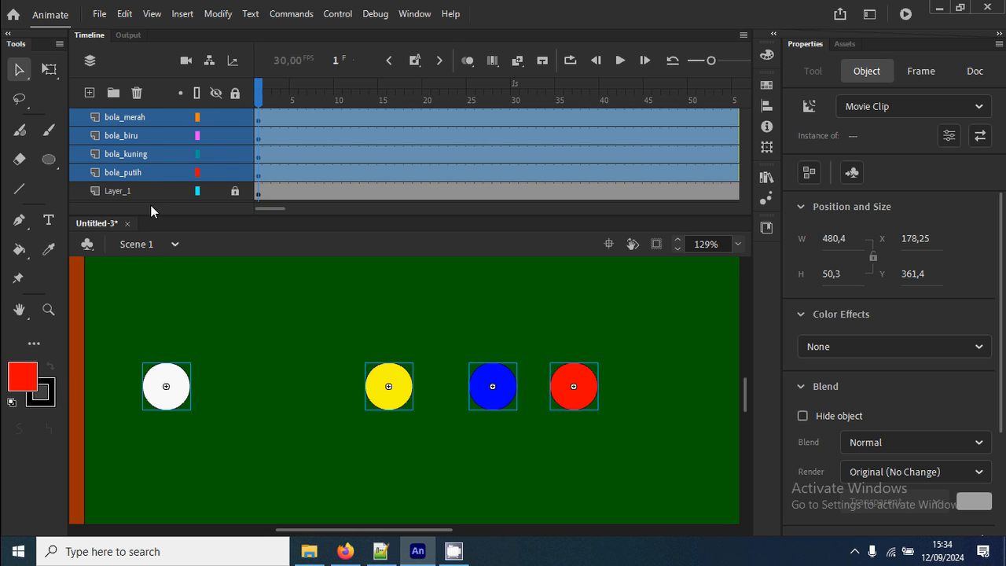
click(128, 194)
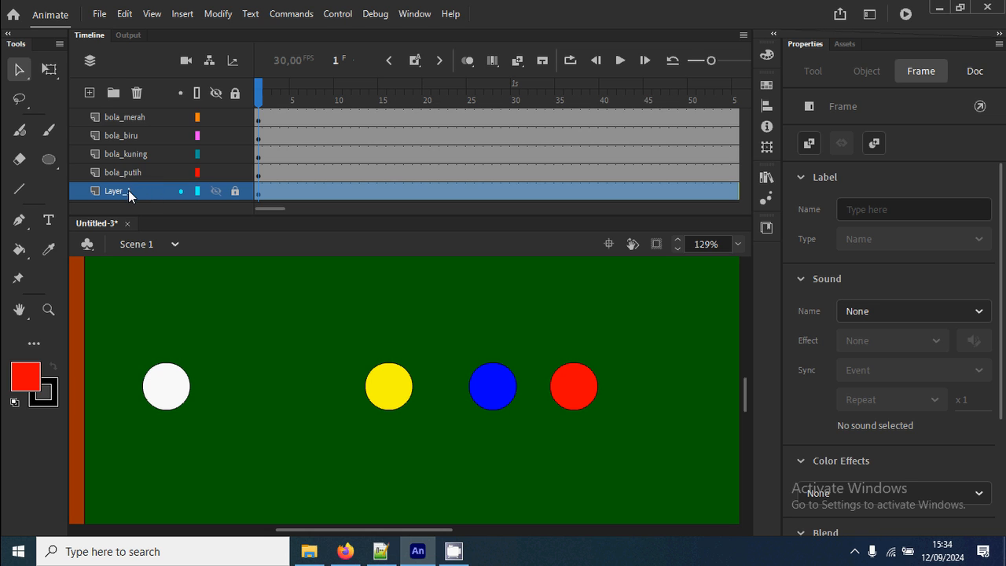
double_click(129, 192)
text(meja)
key(Return)
click(269, 428)
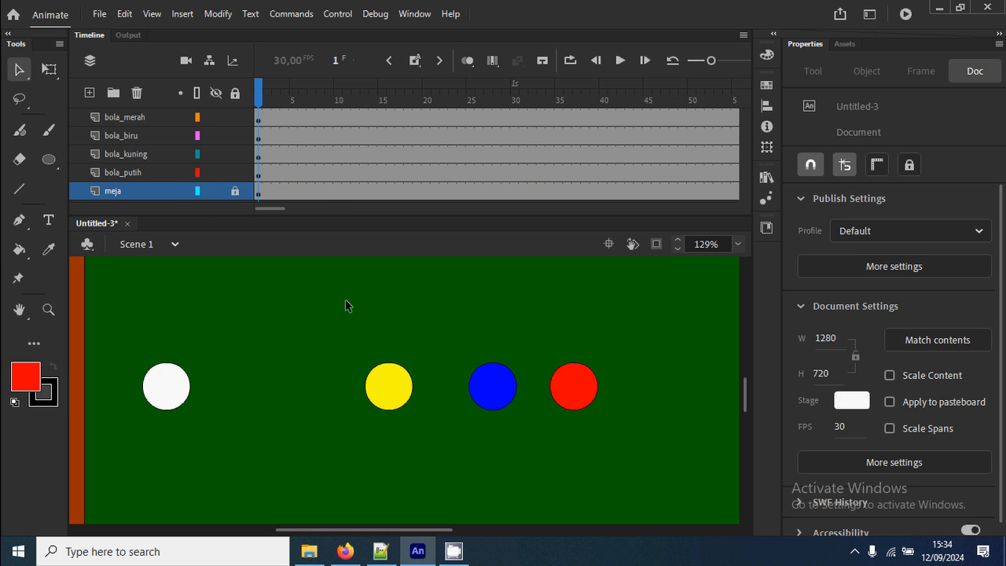
Move the white ball slightly up and to the right within the left part of the table.
key(ctrl+2)
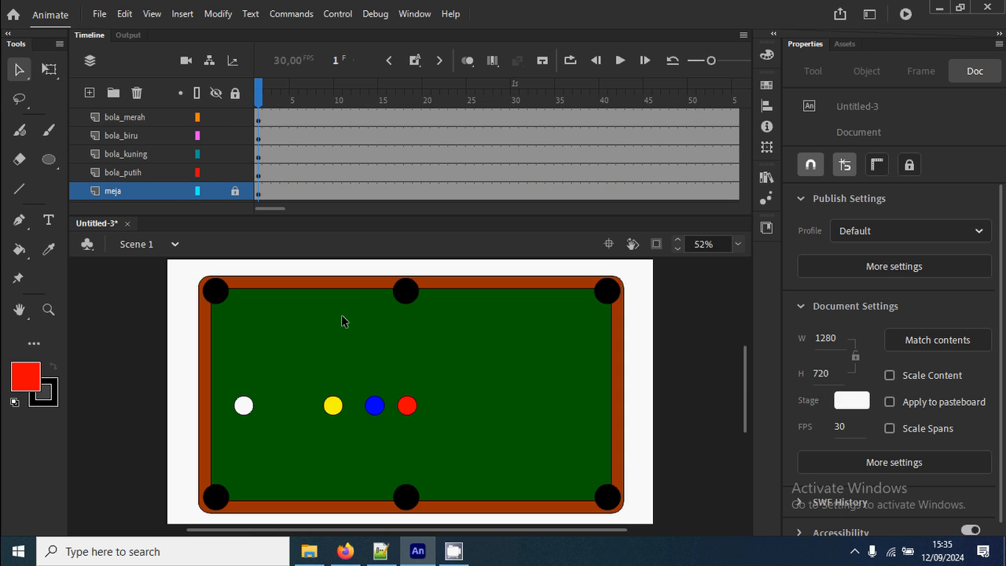
drag(246, 410, 271, 387)
click(424, 374)
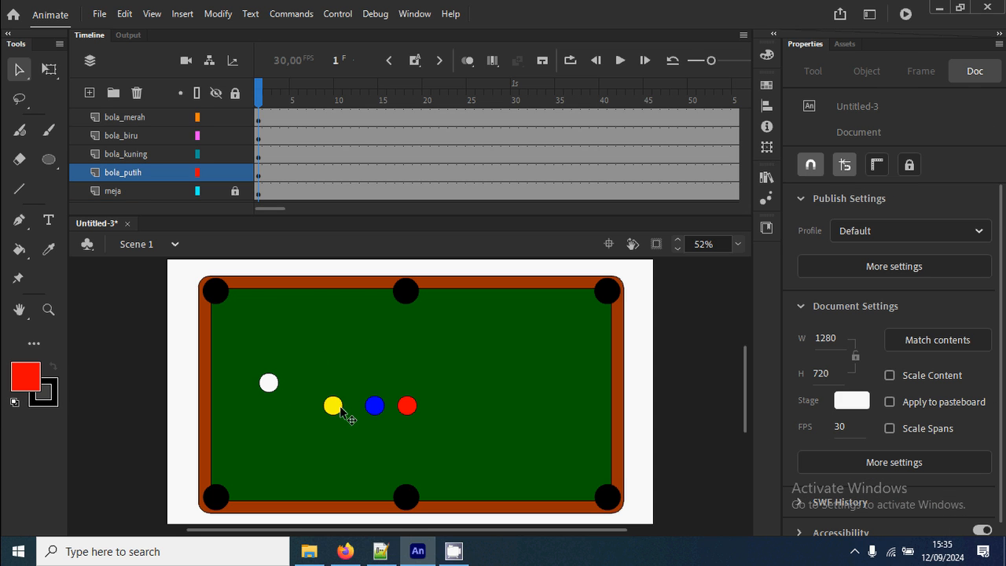
Move the yellow, red and blue balls into a cluster in the right half of the table.
drag(336, 409, 490, 396)
drag(410, 403, 506, 380)
drag(368, 403, 504, 389)
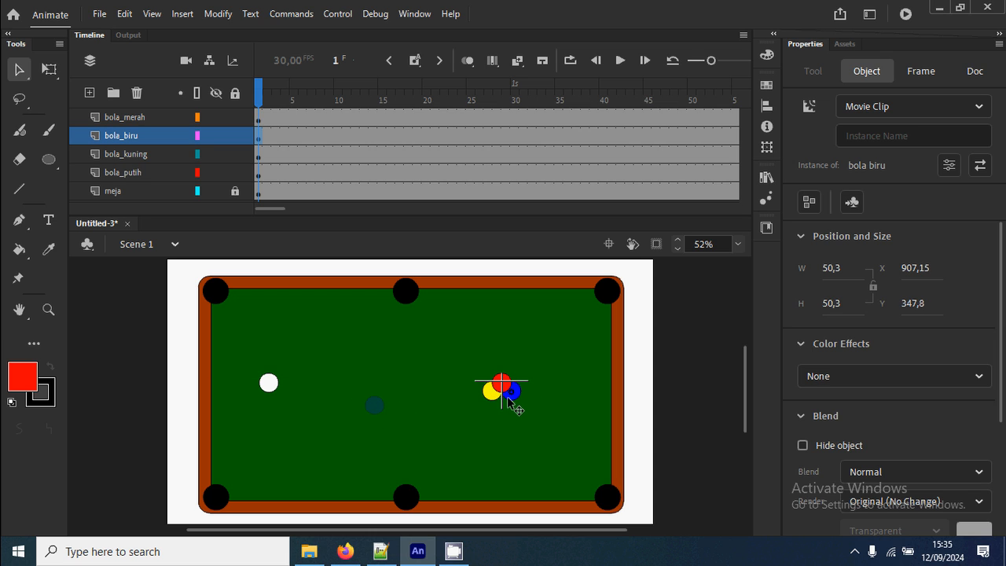
Separate the overlapping balls by moving the red one up and right and the blue one down to about Y 364.
key(z)
drag(469, 360, 563, 430)
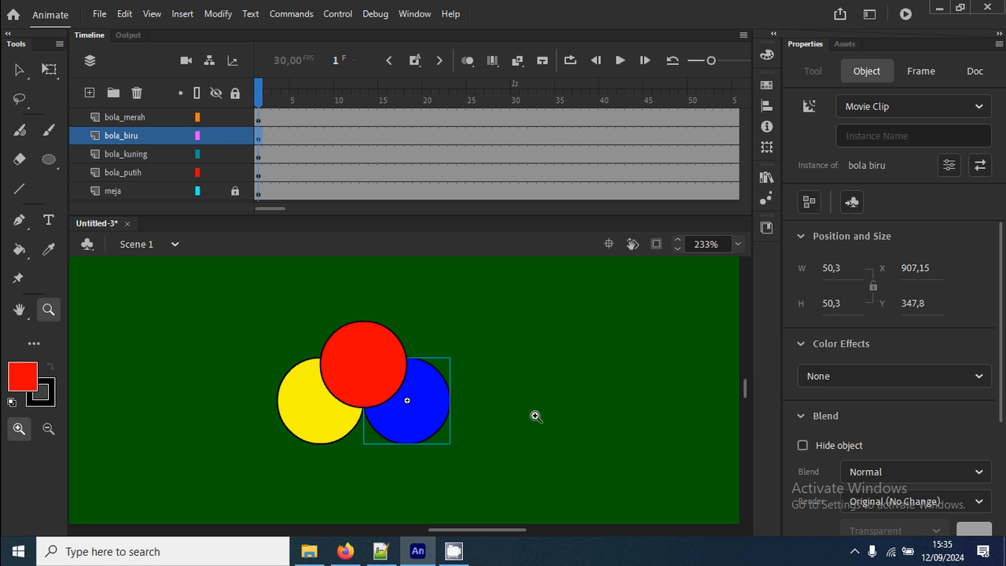
key(v)
drag(370, 366, 381, 344)
drag(410, 420, 410, 447)
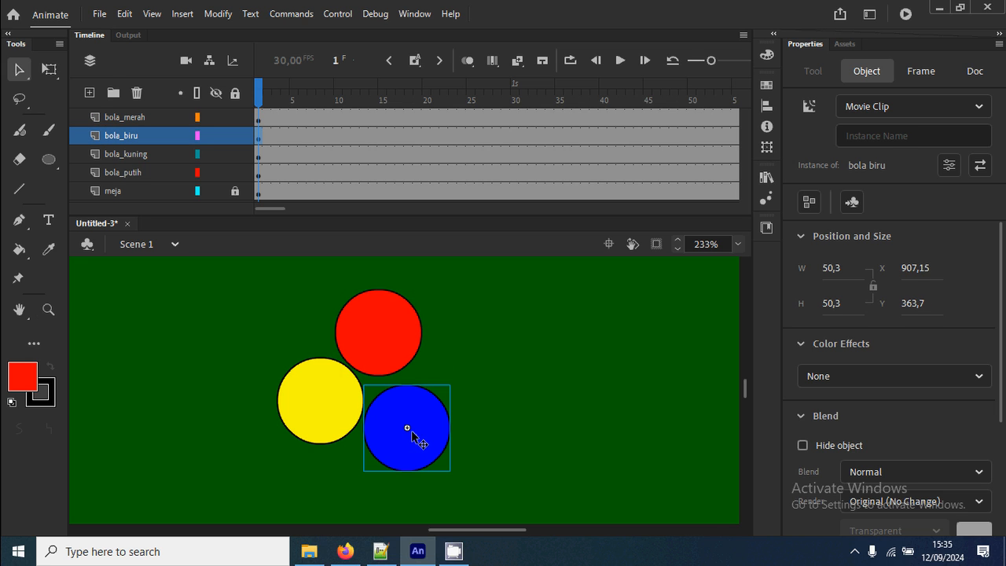
Nudge the blue ball left and down in small increments so it sits at the yellow ball's lower right.
key(Left)
key(Left)
key(Down)
key(Down)
key(Down)
key(Left)
key(Left)
key(Down)
key(Down)
key(Right)
key(Left)
key(Left)
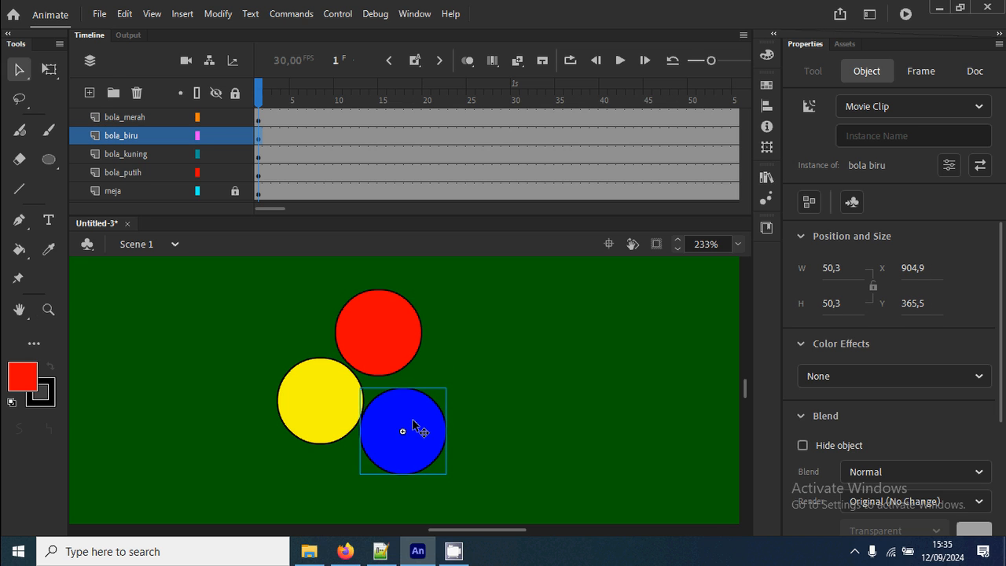
key(Down)
key(Down)
key(Down)
key(Left)
key(Left)
key(Left)
key(Down)
key(Down)
key(Down)
Close up the rack by moving the blue ball to about X 900, Y 374 and the red ball to about X 902, Y 323.
drag(402, 369, 416, 385)
mouse_move(401, 425)
mouse_down()
mouse_move(398, 456)
mouse_move(397, 441)
mouse_up()
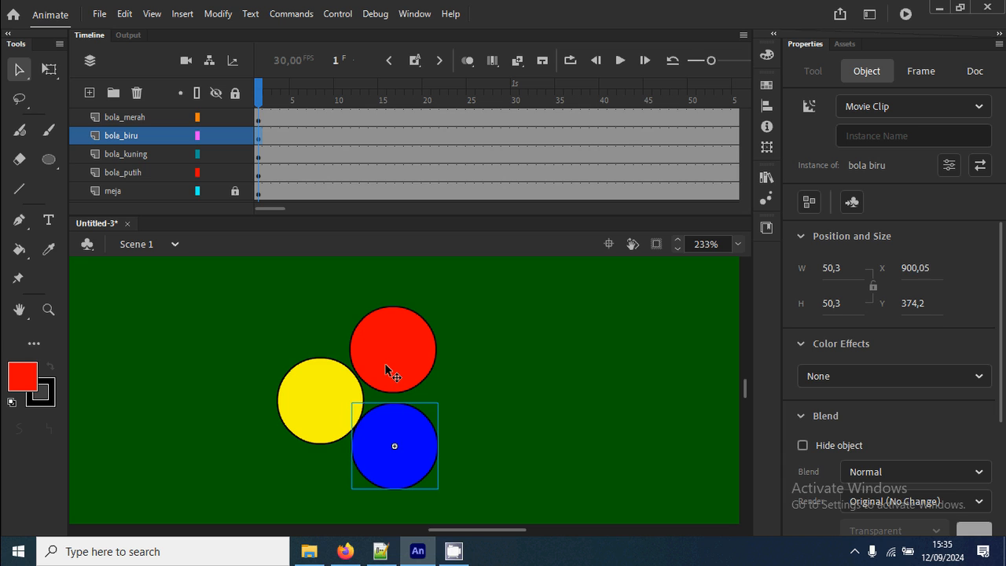
drag(393, 353, 400, 390)
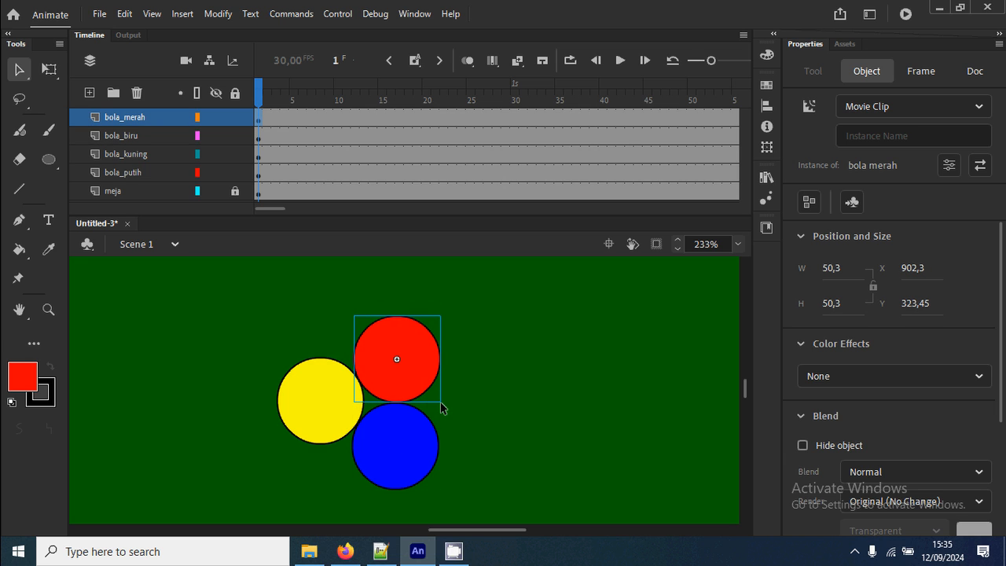
click(456, 407)
key(ctrl+1)
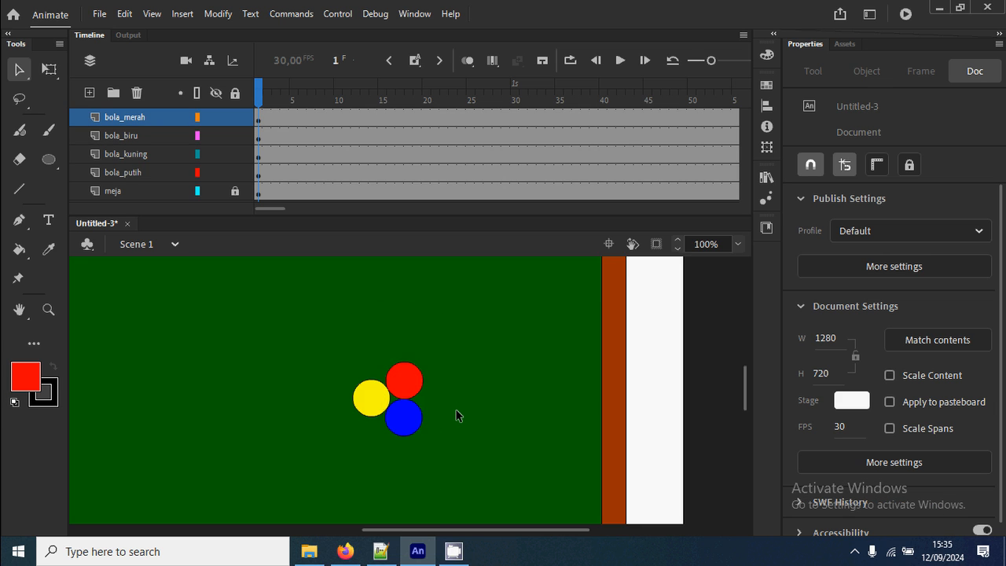
key(ctrl+2)
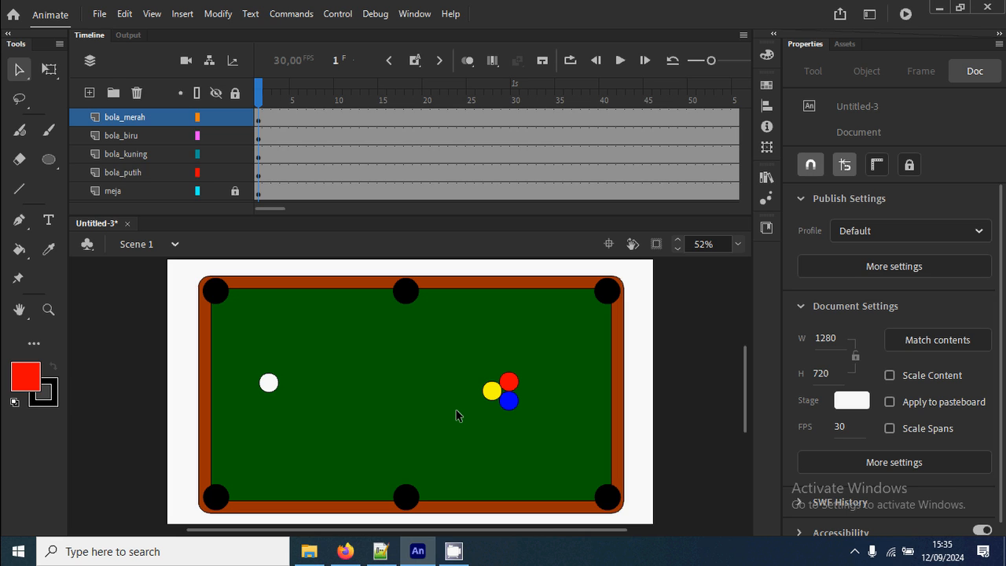
Insert a keyframe at frame 25 on the bola_putih layer.
click(260, 173)
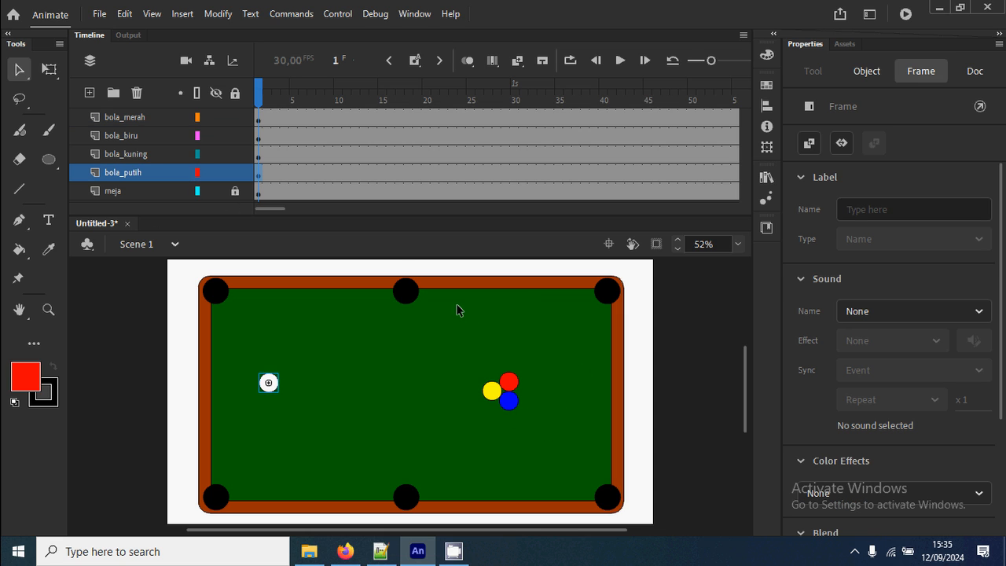
click(427, 173)
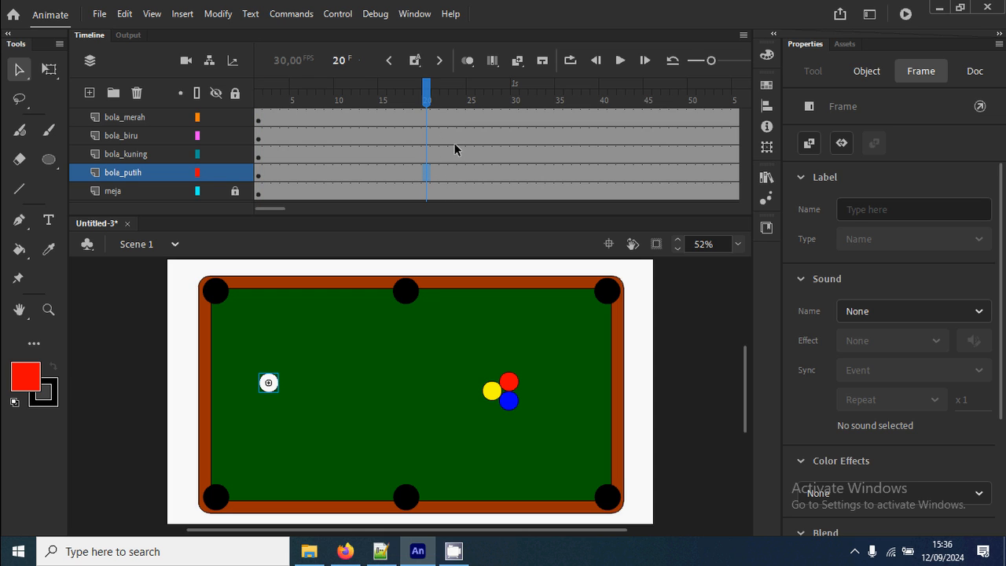
click(463, 174)
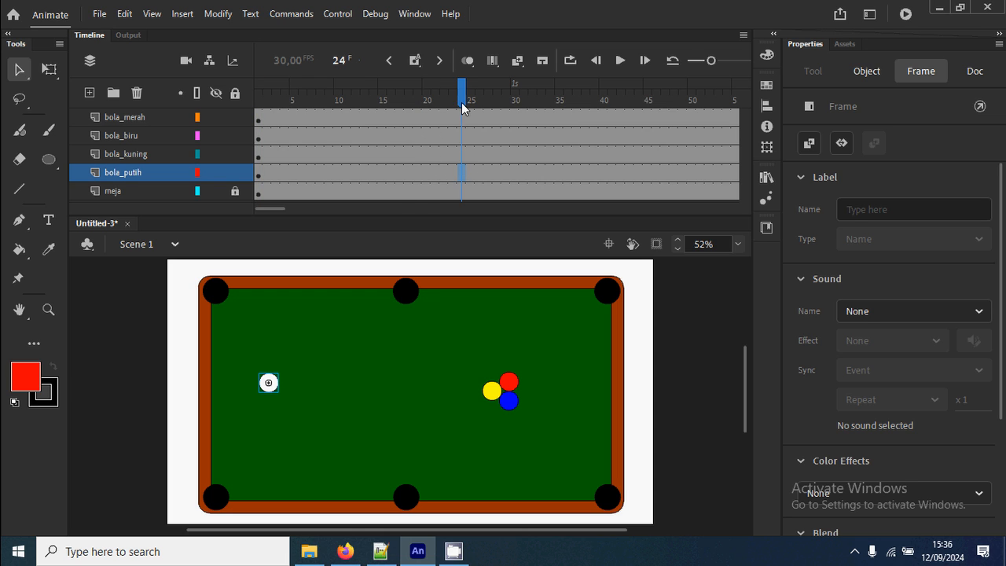
click(470, 172)
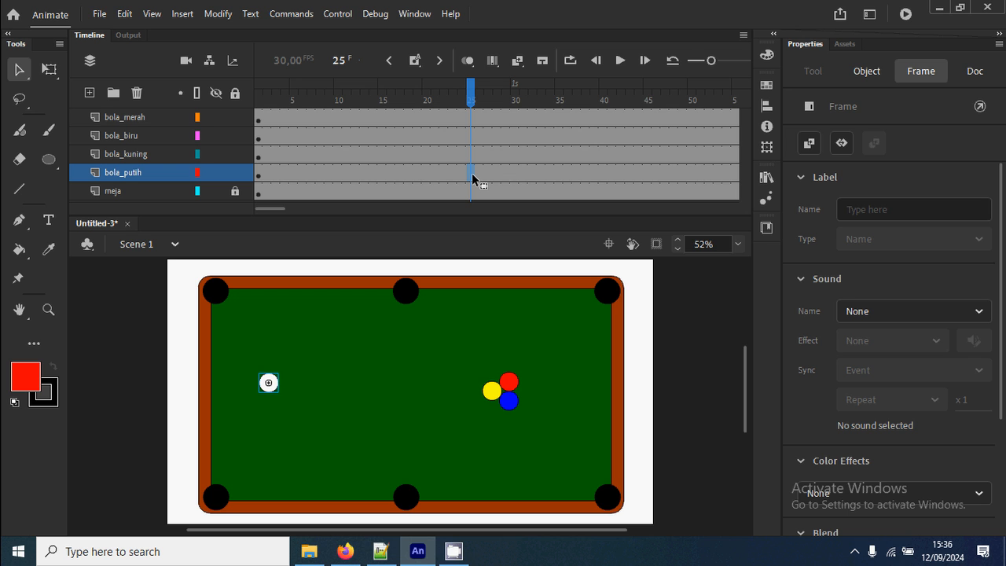
right_click(472, 178)
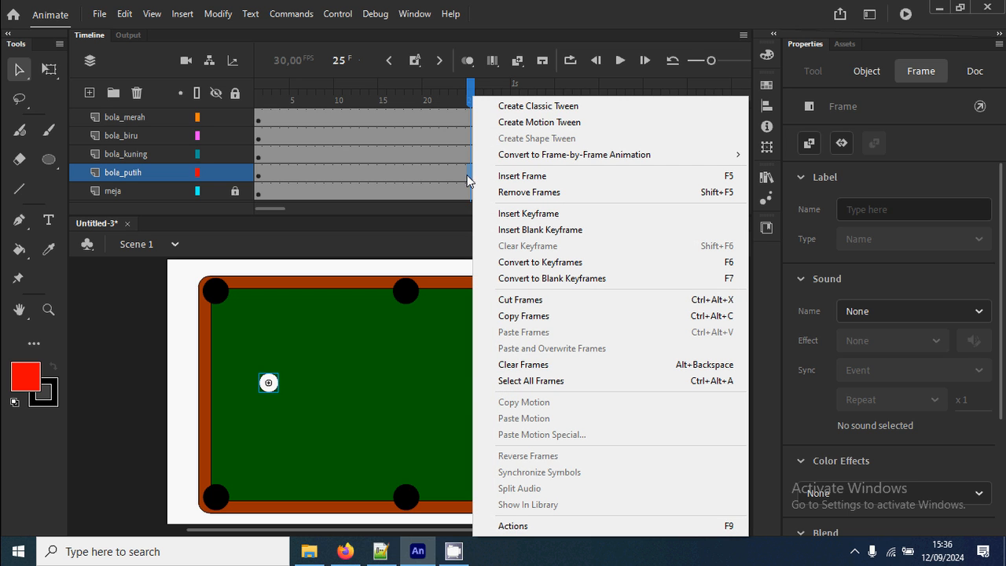
click(470, 176)
right_click(471, 177)
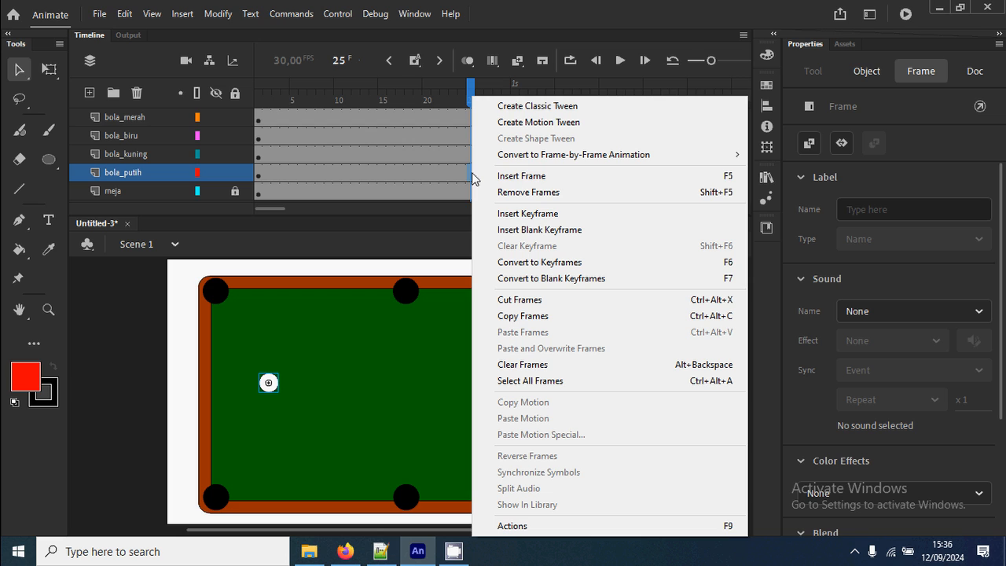
click(556, 215)
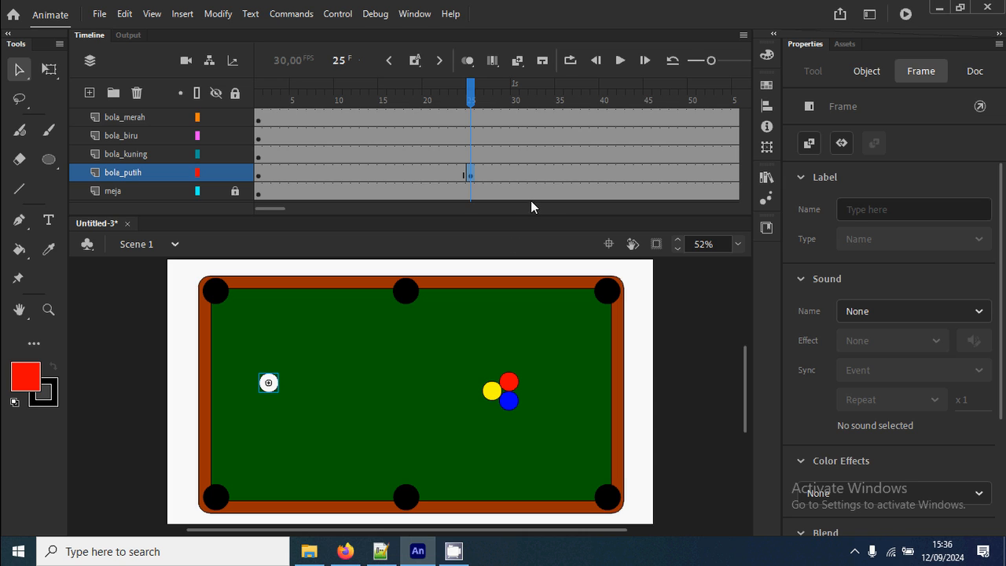
Insert another keyframe at frame 38 on the bola_putih layer.
drag(280, 208, 290, 206)
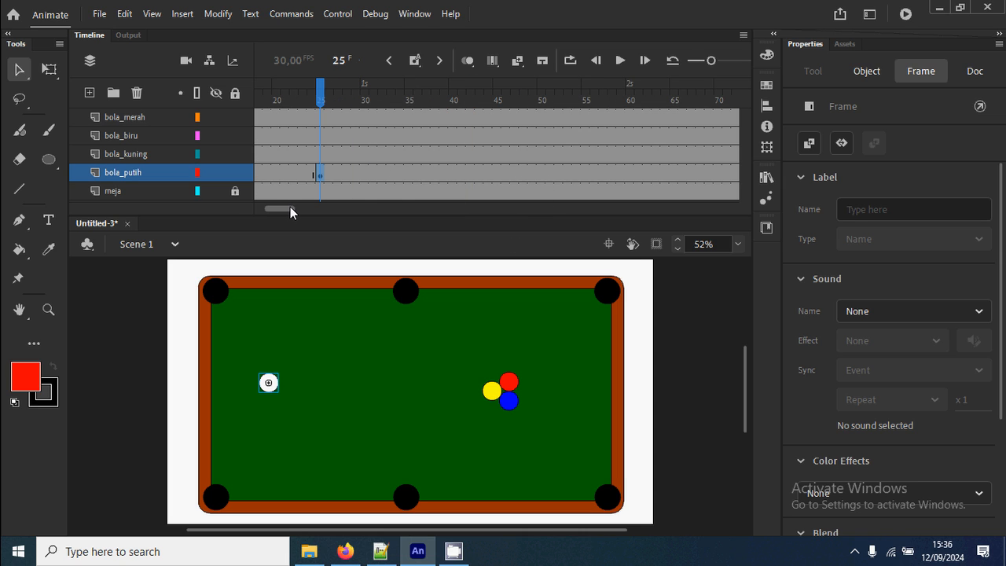
click(434, 176)
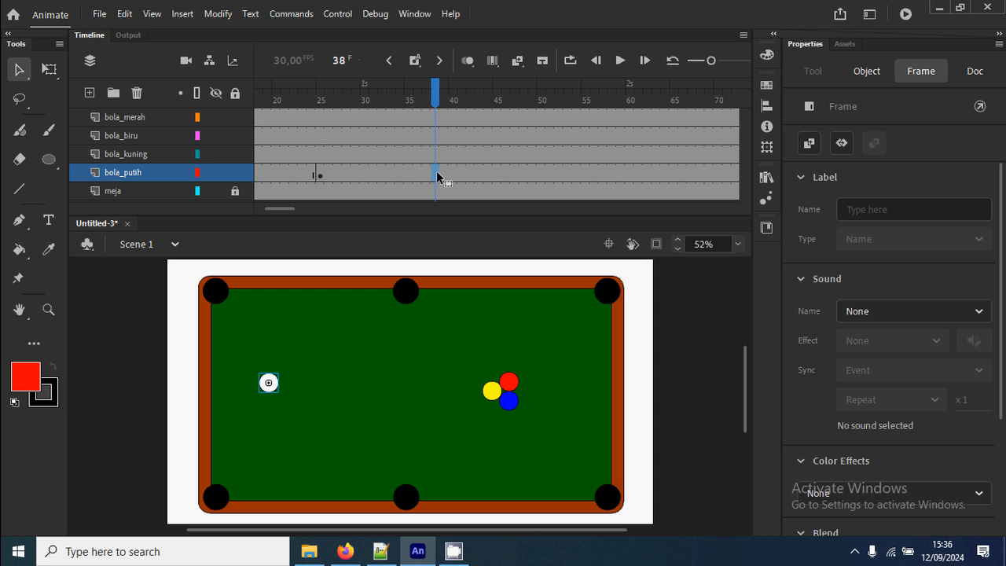
right_click(437, 176)
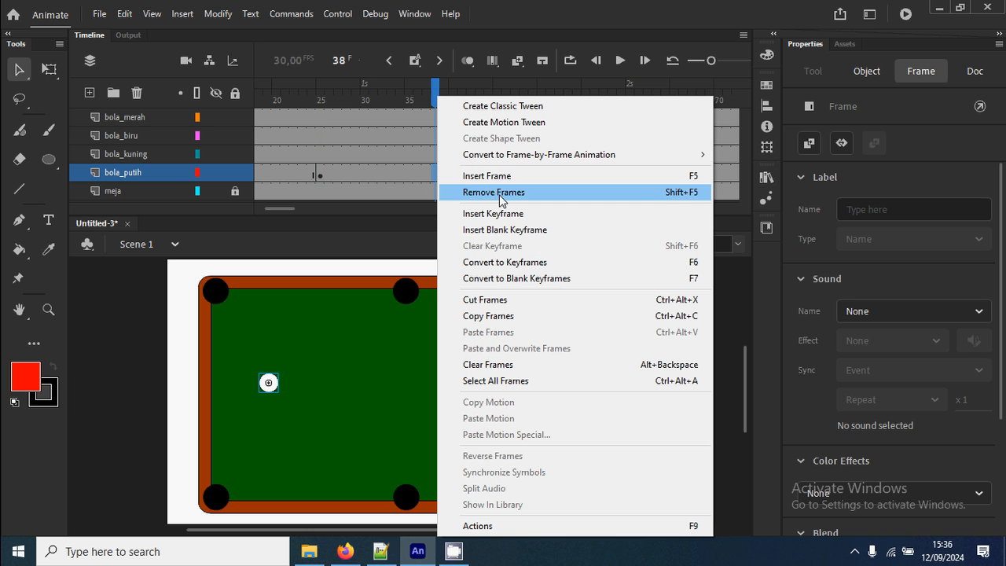
click(521, 213)
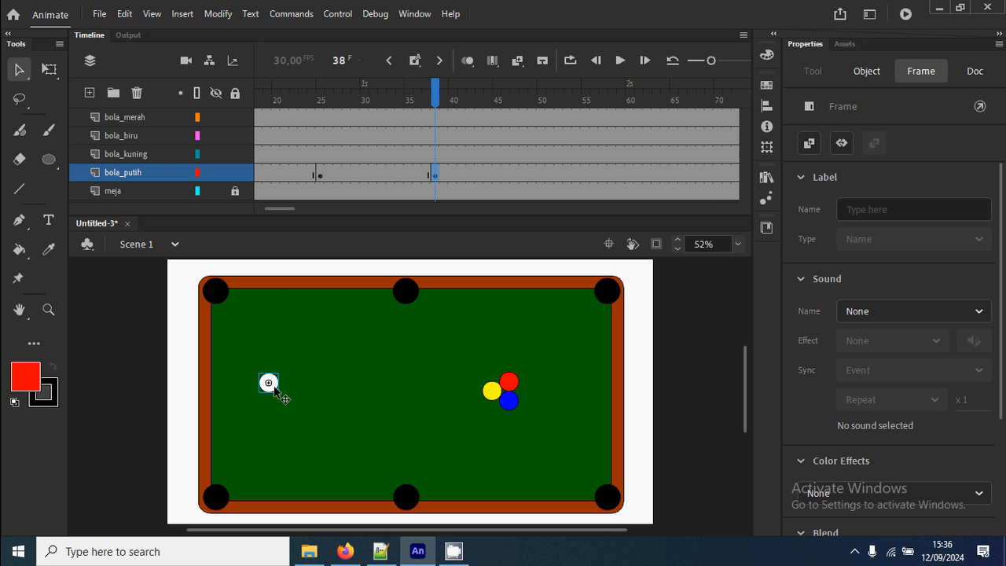
At frame 38, move the white ball against the yellow ball's left side, to about X 807, Y 340.
drag(281, 397, 481, 405)
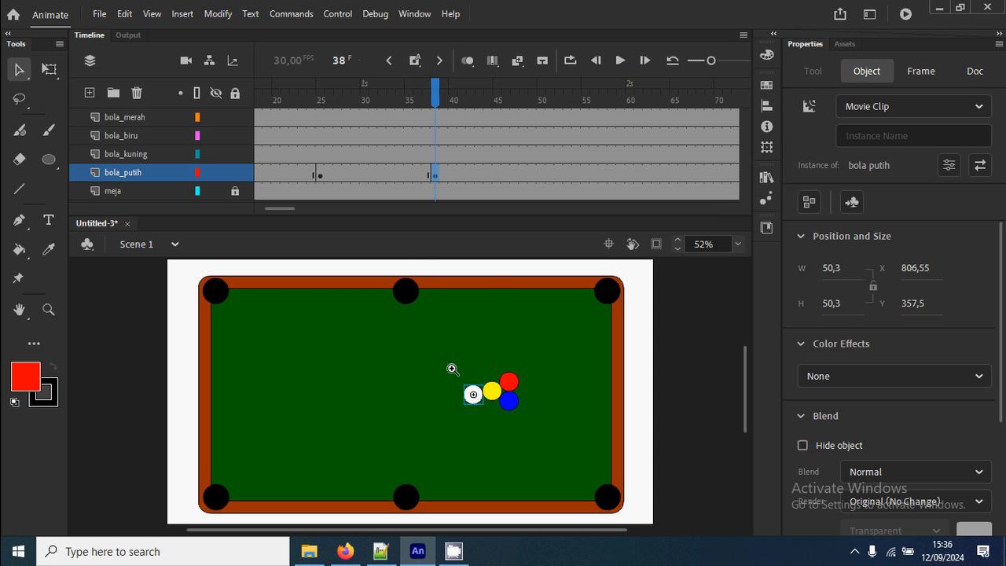
key(z)
drag(451, 369, 505, 426)
key(v)
drag(407, 414, 408, 384)
click(394, 384)
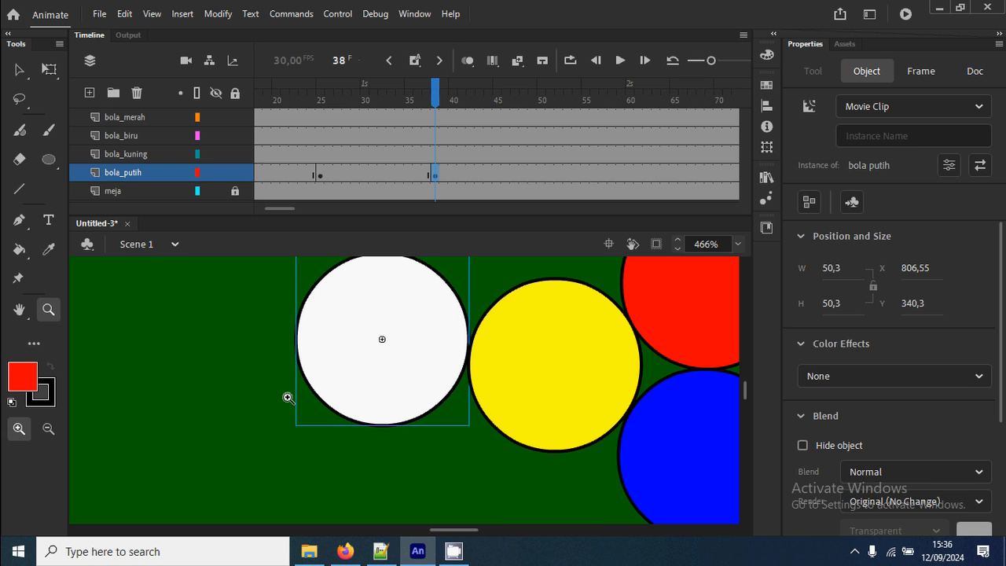
Nudge the white ball up slightly to about Y 338 so it touches the yellow ball, and deselect it.
click(47, 429)
click(433, 419)
click(433, 419)
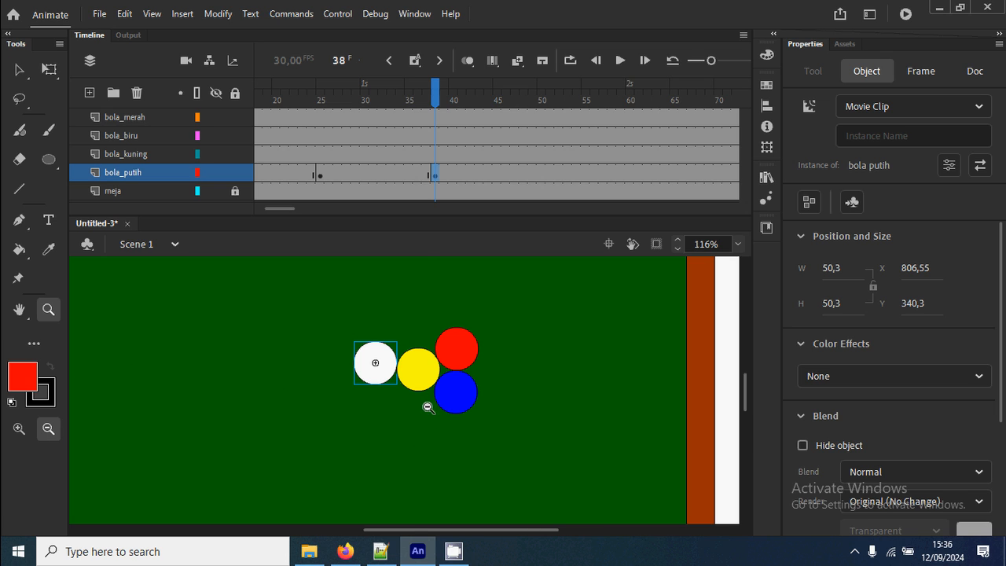
key(v)
key(Up)
key(Up)
key(Up)
key(Up)
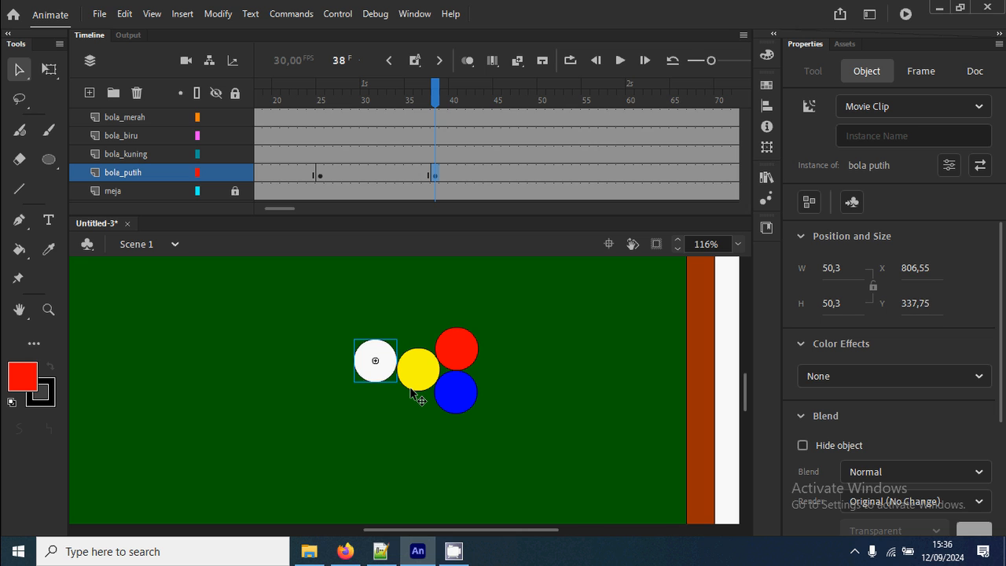
key(Right)
click(543, 315)
Create a classic tween on bola_putih between the keyframes at frames 25 and 38.
right_click(372, 176)
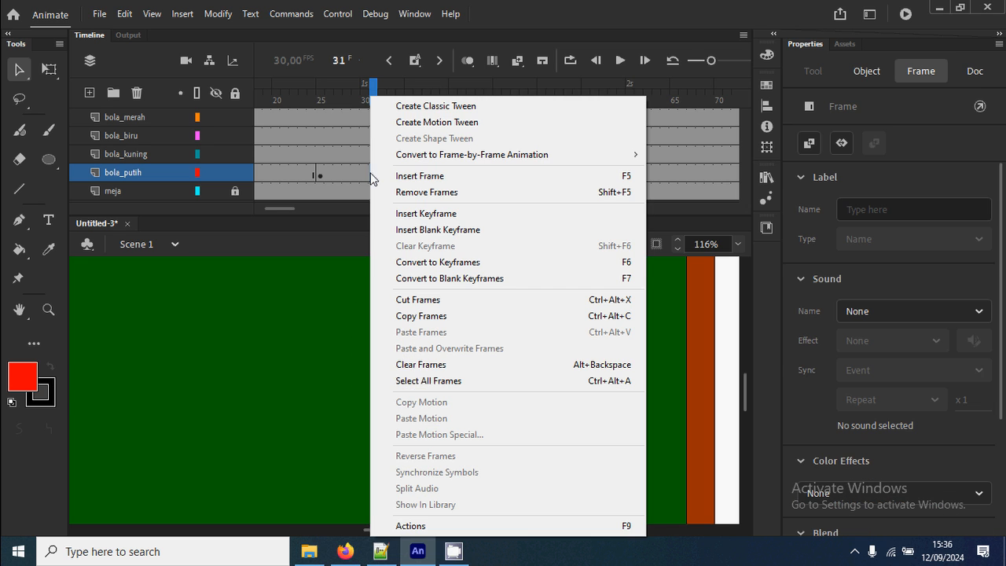
click(345, 176)
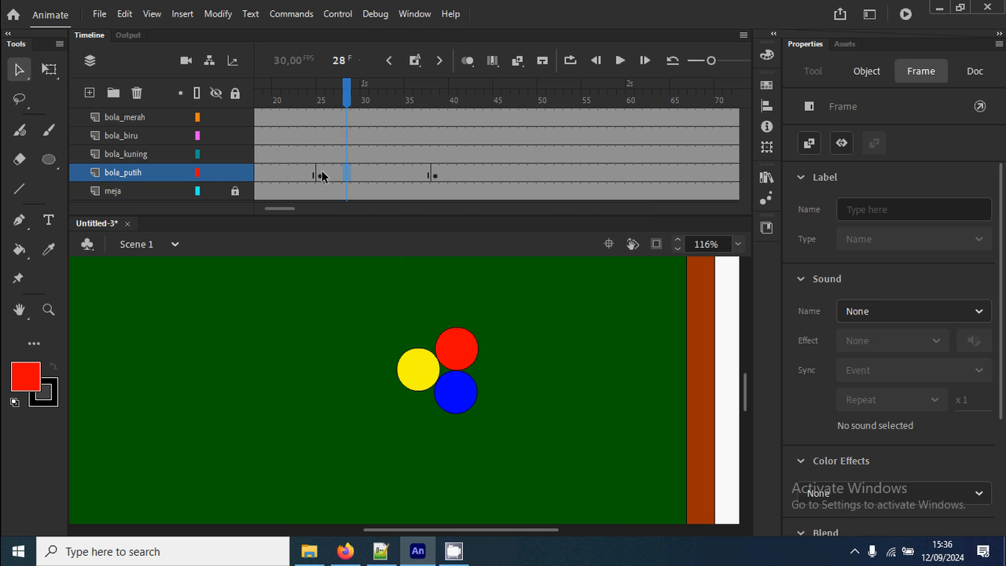
click(319, 176)
click(436, 176)
click(321, 176)
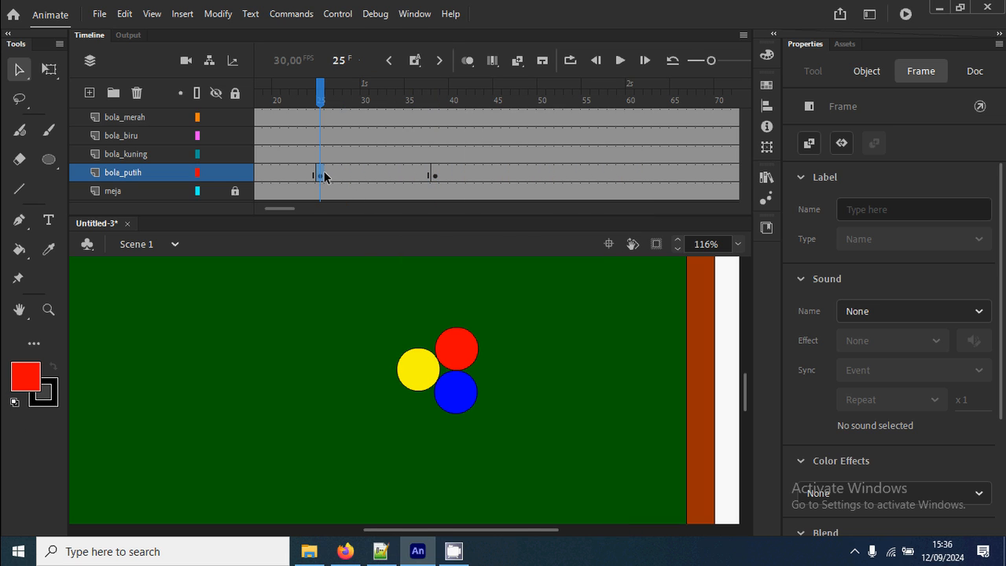
click(435, 176)
right_click(372, 174)
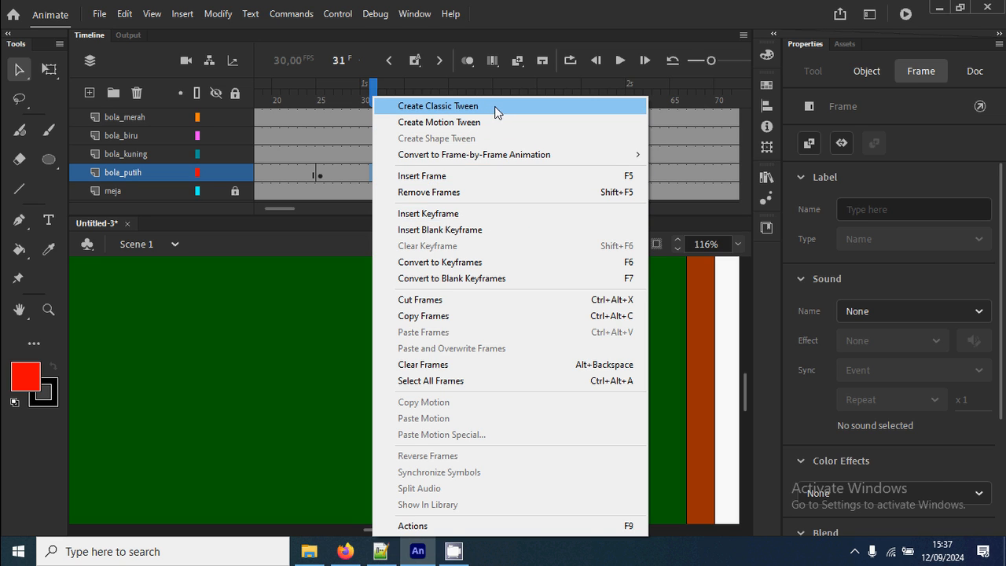
click(451, 110)
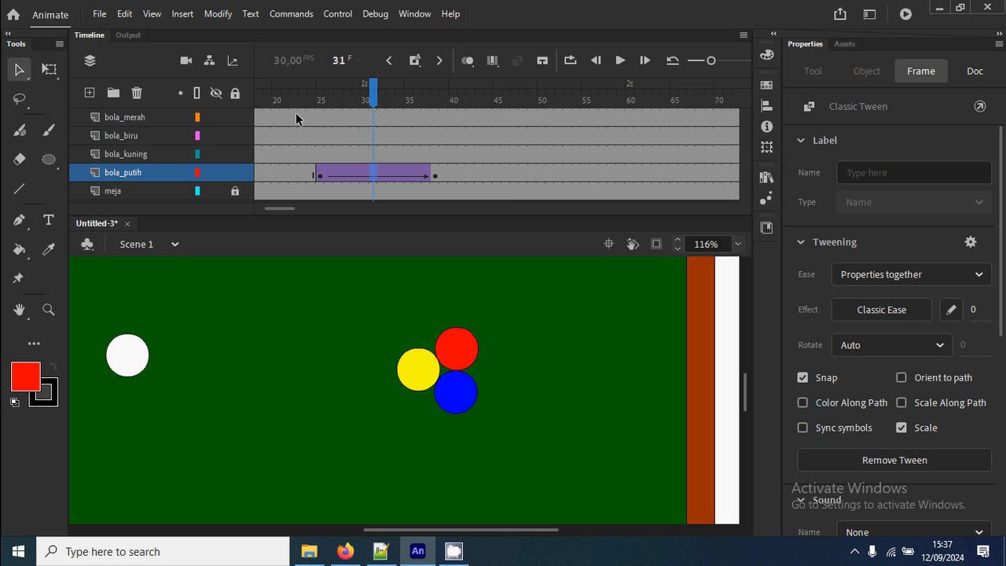
Test the movie to check the white ball's roll towards the rack, and close the preview.
drag(330, 93, 312, 103)
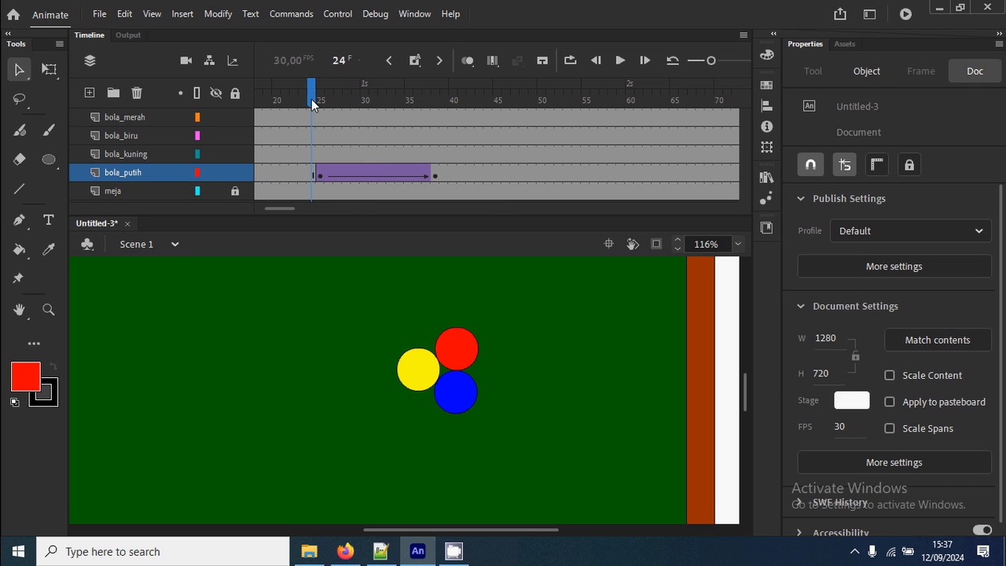
key(ctrl+Return)
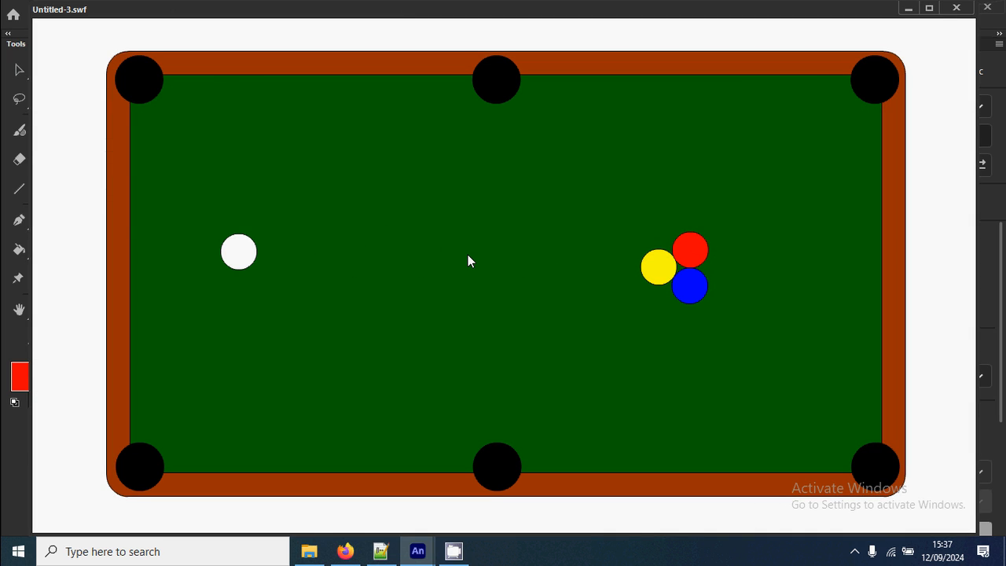
click(957, 8)
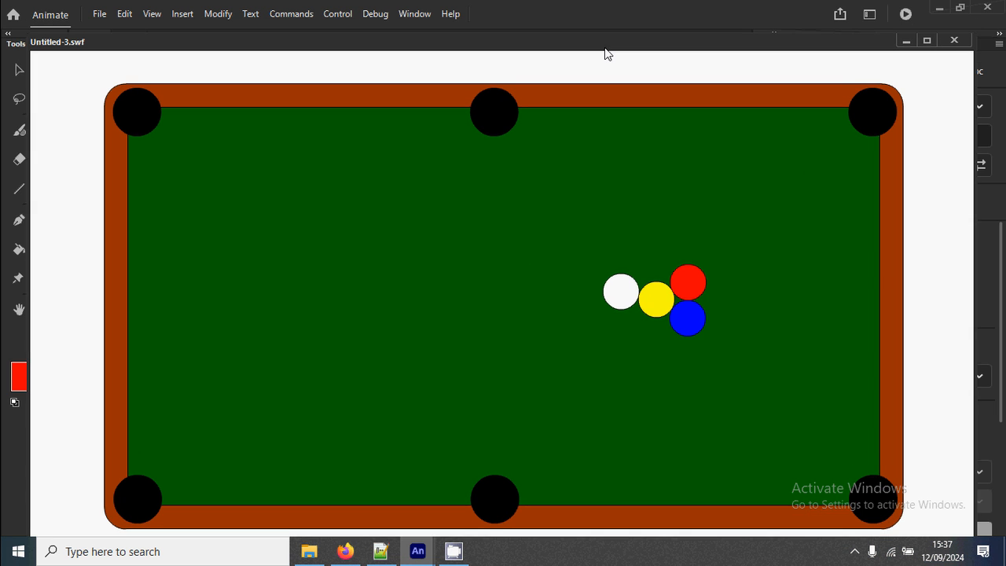
click(954, 40)
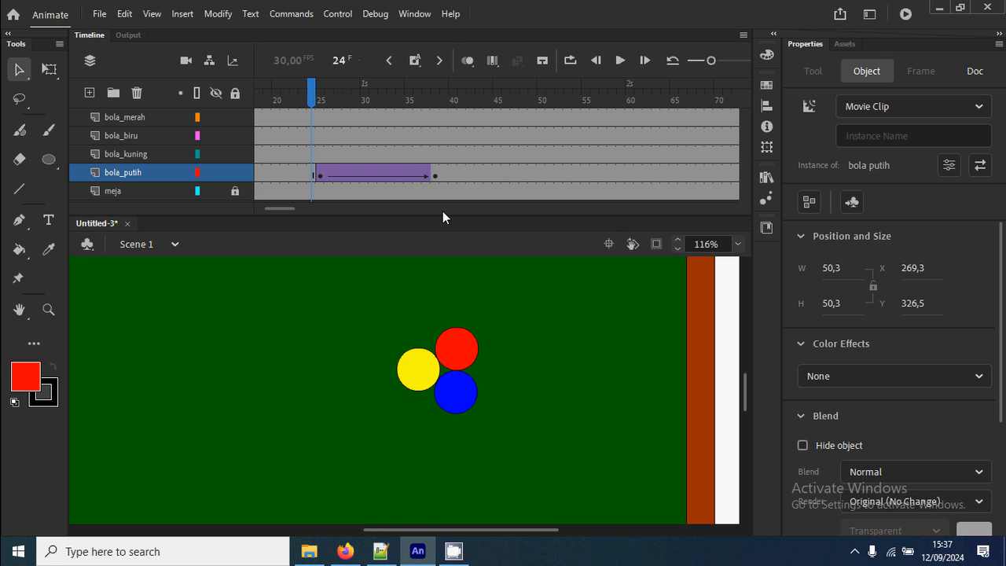
Show the whole table on the stage and insert a keyframe at frame 83 on the bola_putih layer.
key(ctrl+1)
key(ctrl+2)
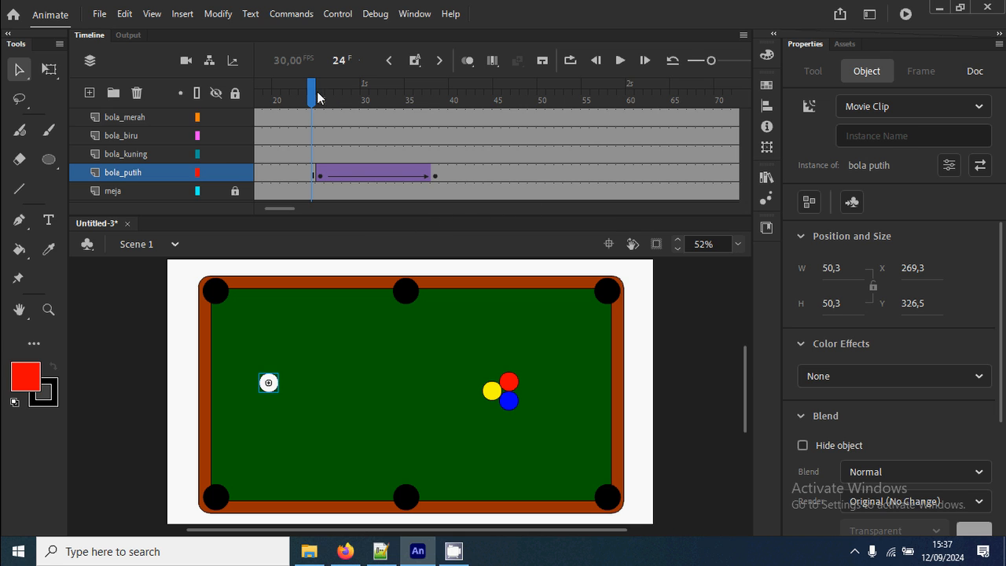
drag(318, 96, 616, 121)
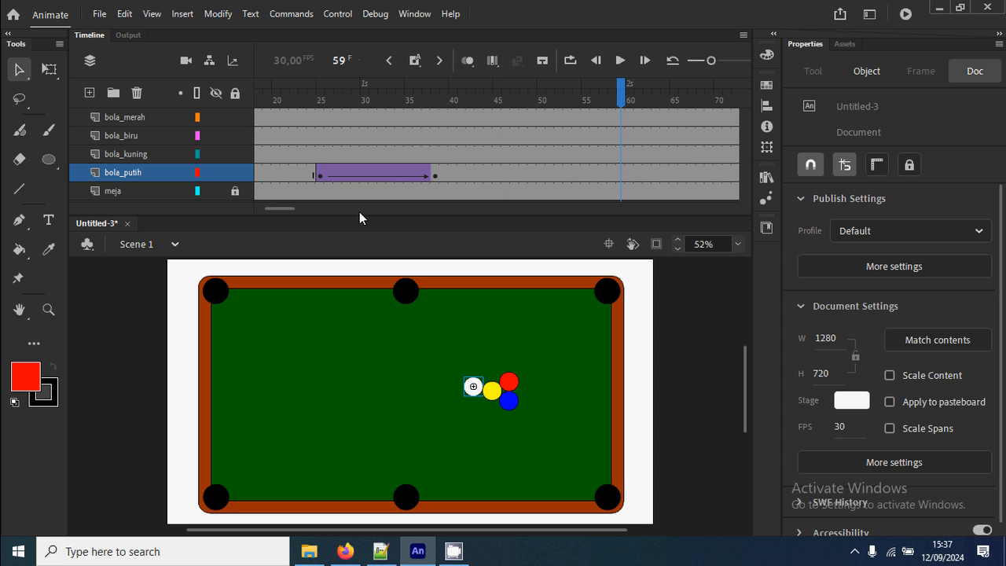
drag(290, 205, 297, 208)
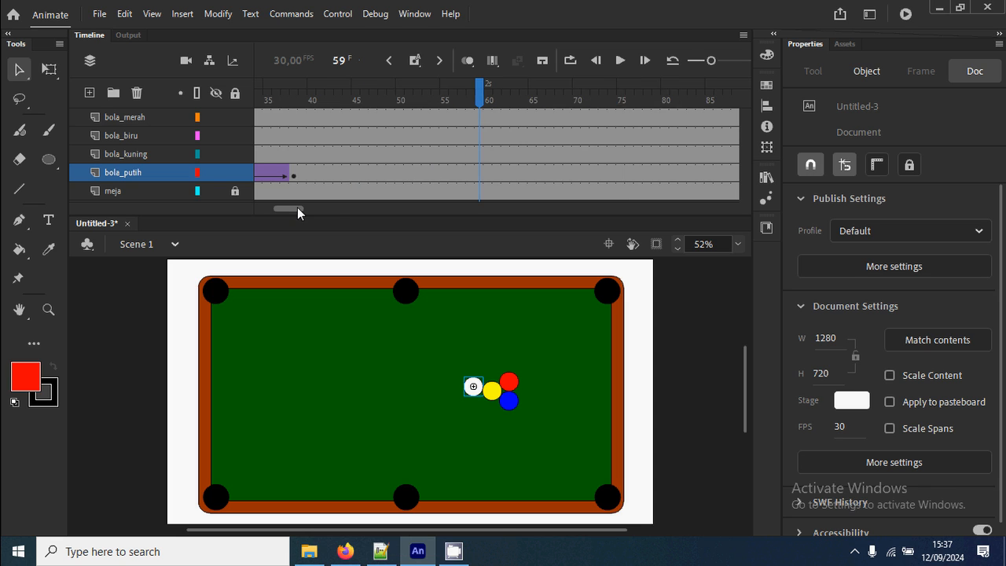
click(595, 173)
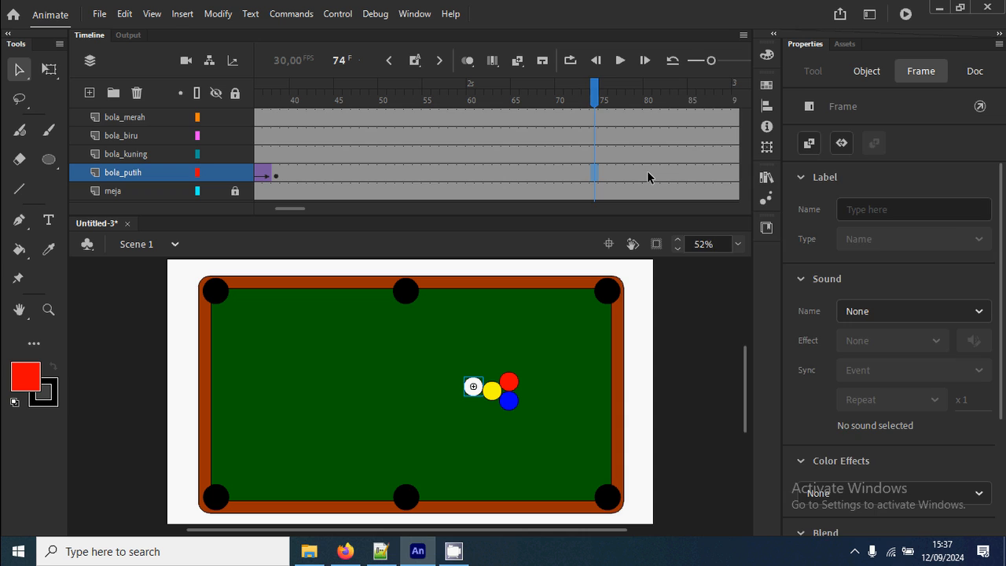
right_click(674, 173)
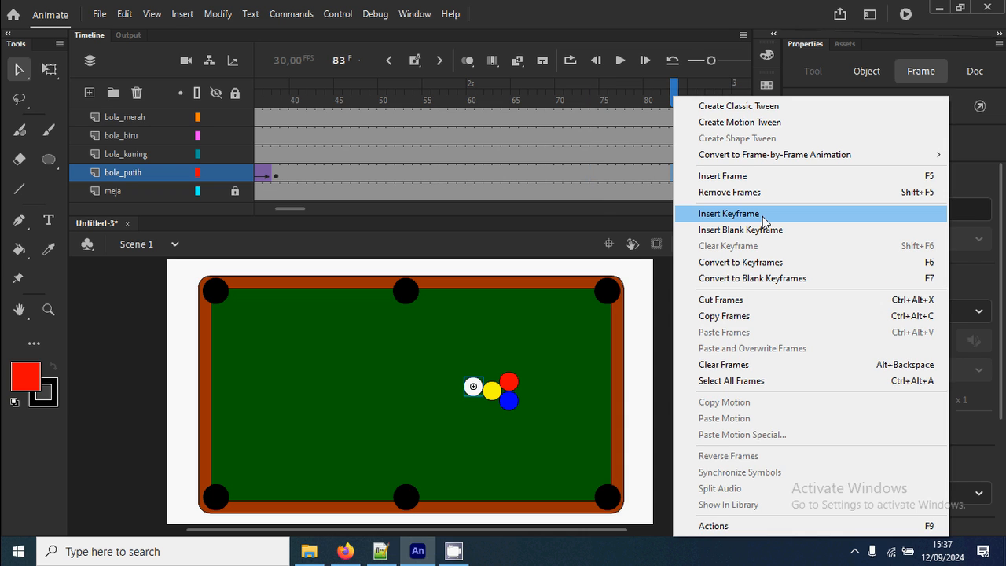
click(728, 214)
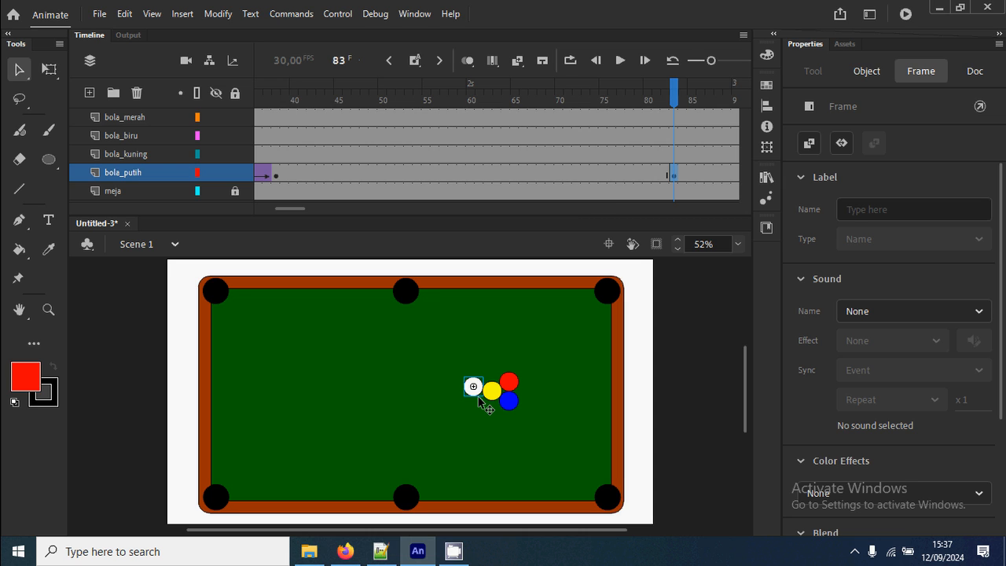
Move the white ball back to about X 657, Y 274 at frame 83 and create a classic tween from frame 38.
drag(479, 397, 424, 368)
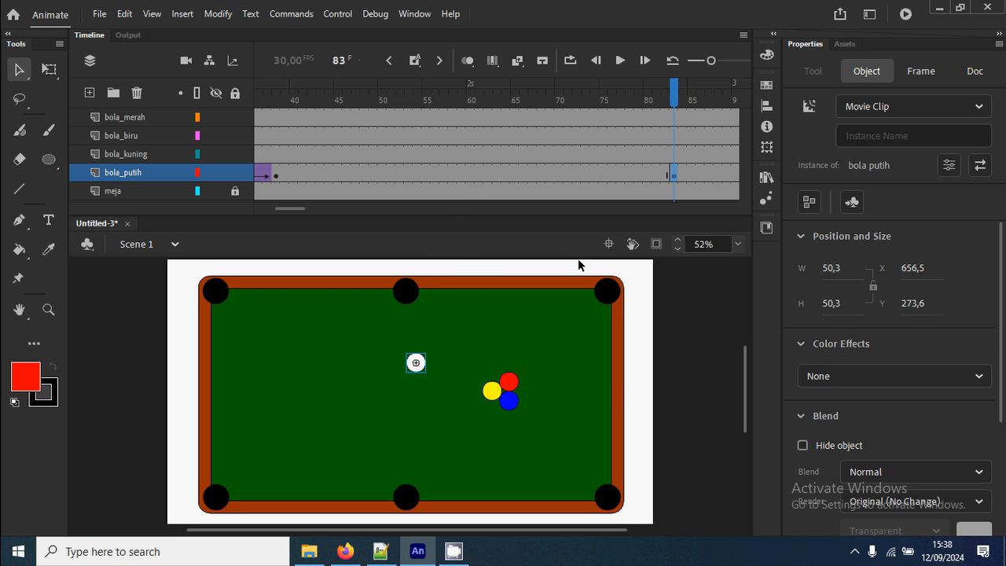
click(442, 175)
right_click(441, 175)
click(501, 108)
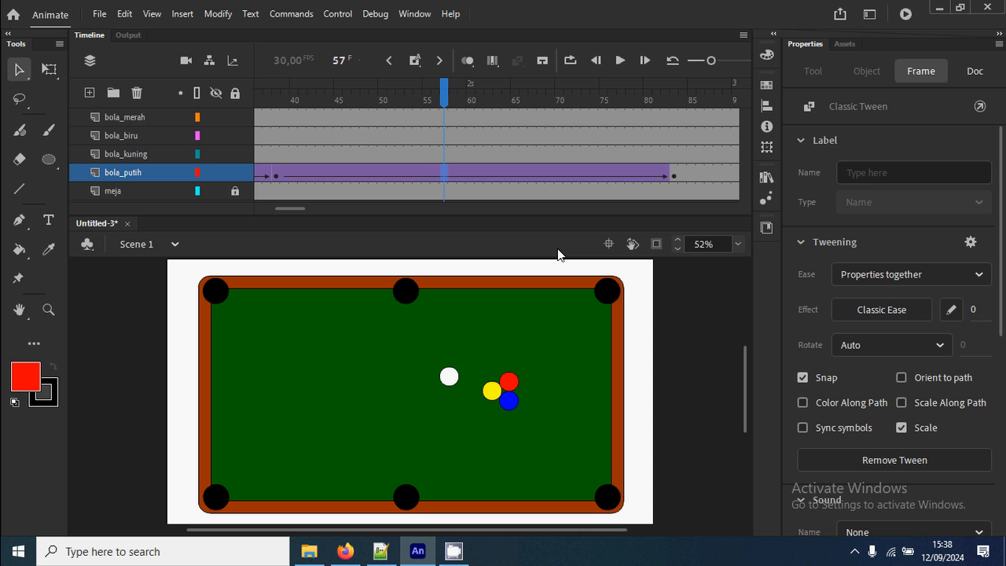
Test the movie to check the white ball's rebound, and scrub the timeline to the impact at frame 38.
key(ctrl+Return)
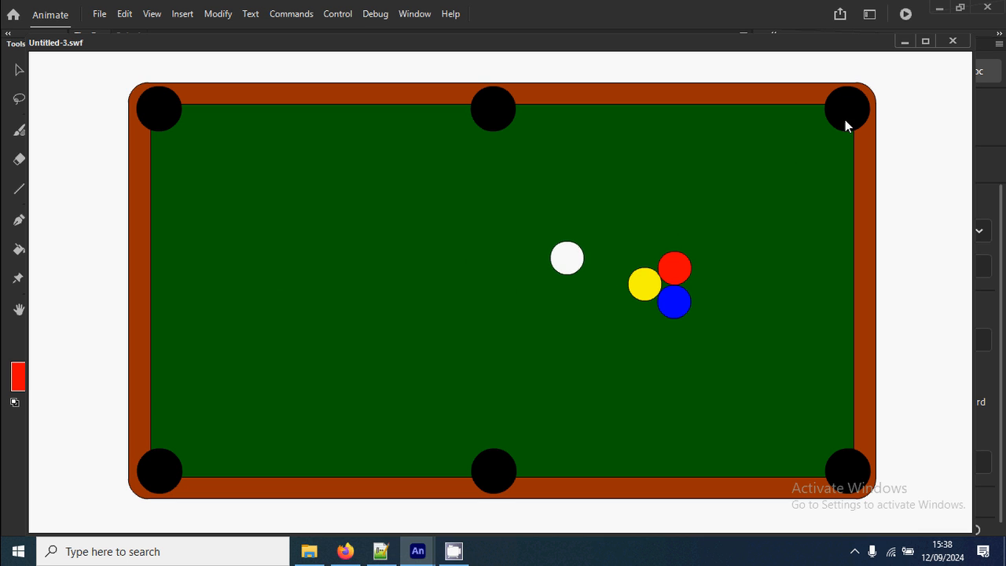
click(952, 41)
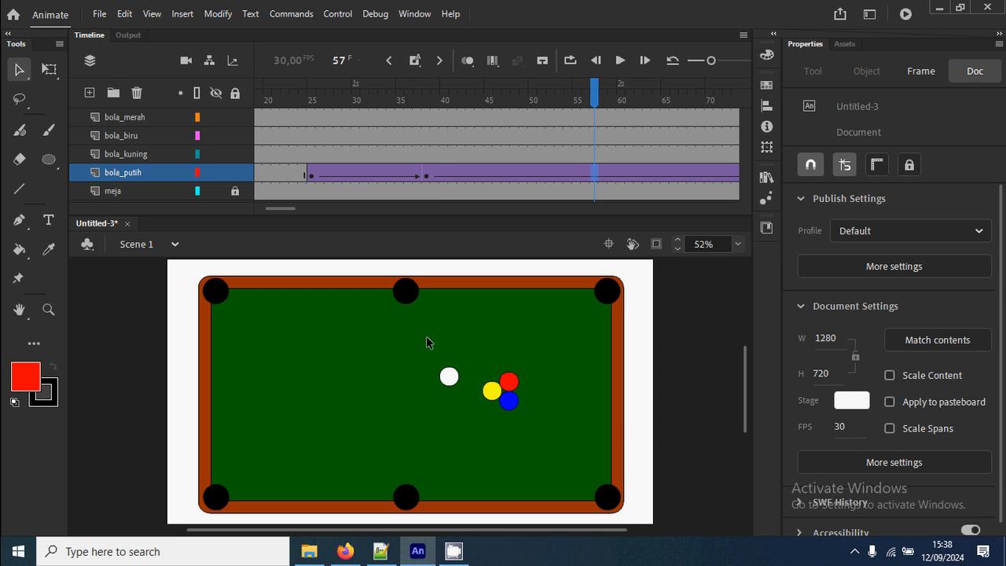
click(304, 103)
drag(306, 105, 311, 125)
drag(323, 128, 424, 140)
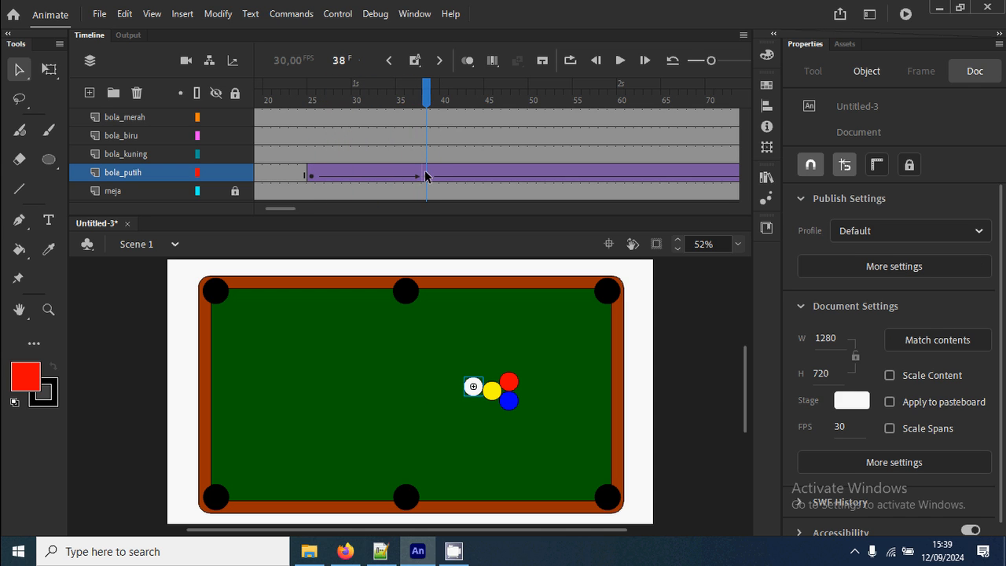
Examine up close how the white ball touches the racked balls at frame 38 and where the blue ball can travel.
click(474, 389)
key(z)
drag(451, 359, 533, 419)
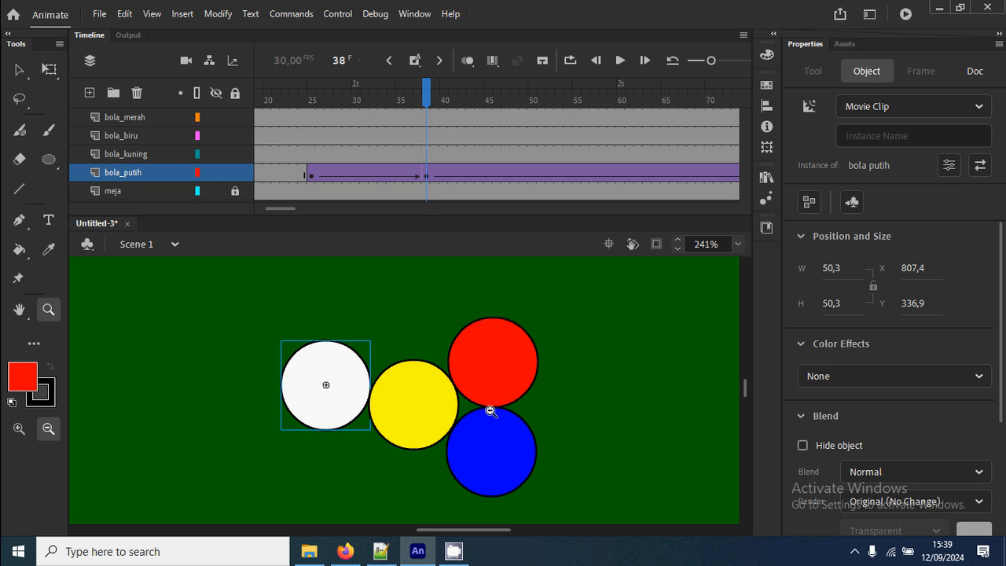
click(573, 423)
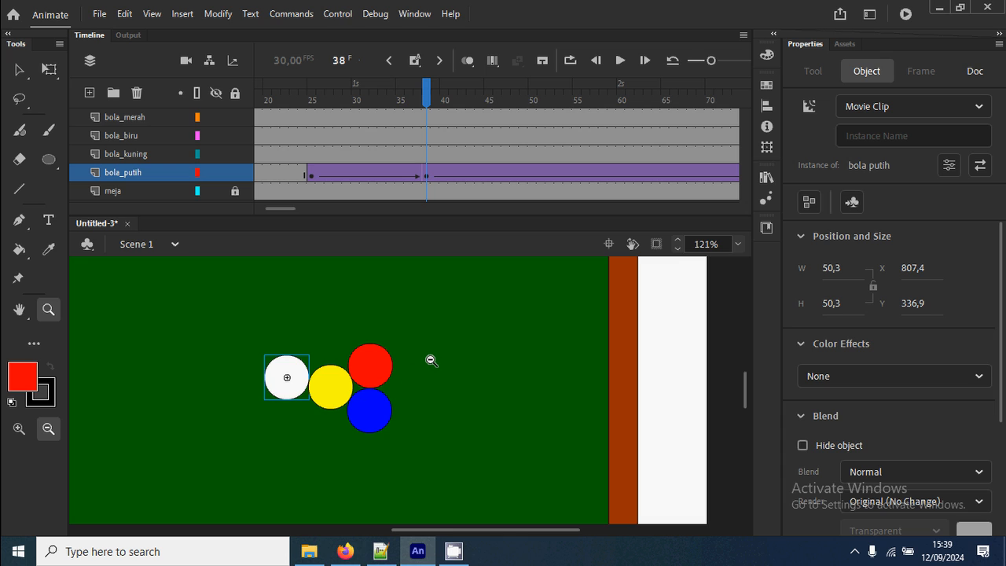
scroll(437, 354, down, 3)
scroll(437, 354, up, 3)
drag(263, 346, 450, 465)
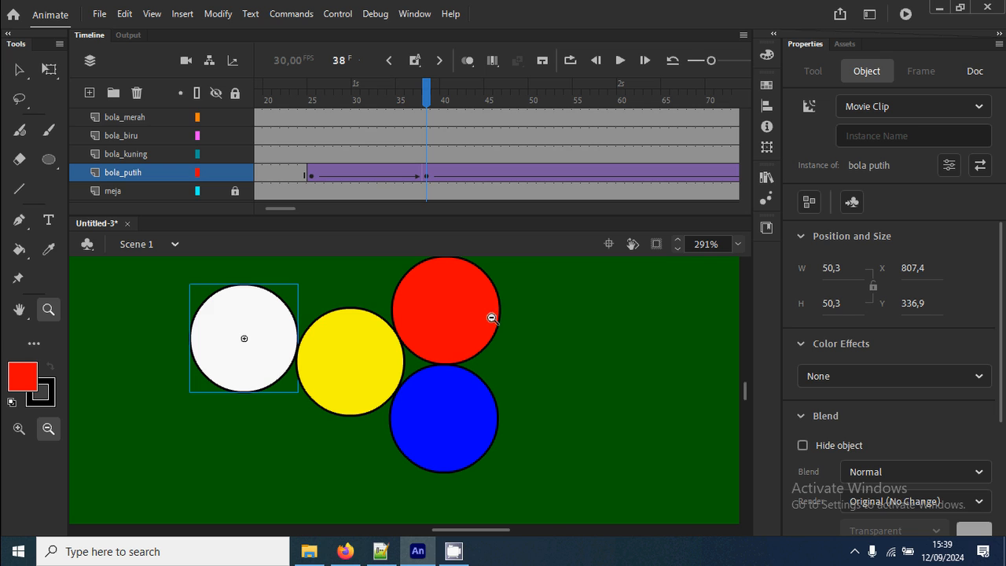
click(450, 401)
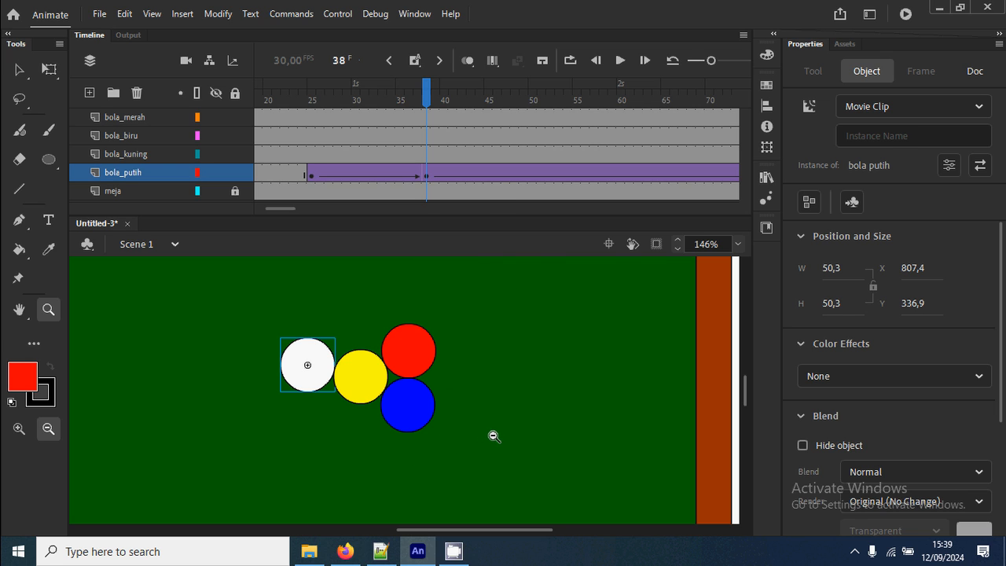
drag(484, 421, 419, 326)
click(392, 346)
drag(296, 332, 600, 537)
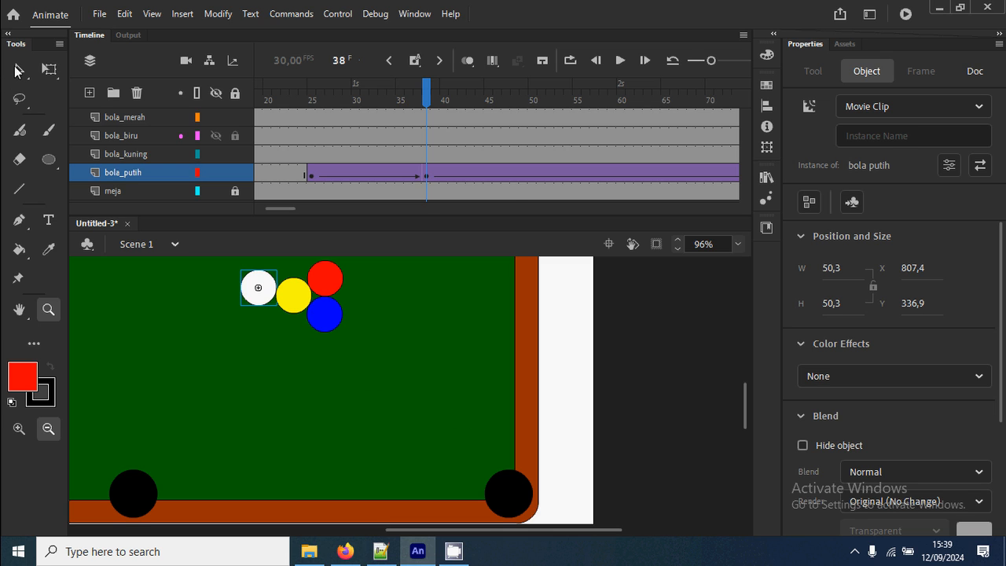
Insert a keyframe at frame 38 on the bola_biru layer.
click(16, 71)
click(424, 175)
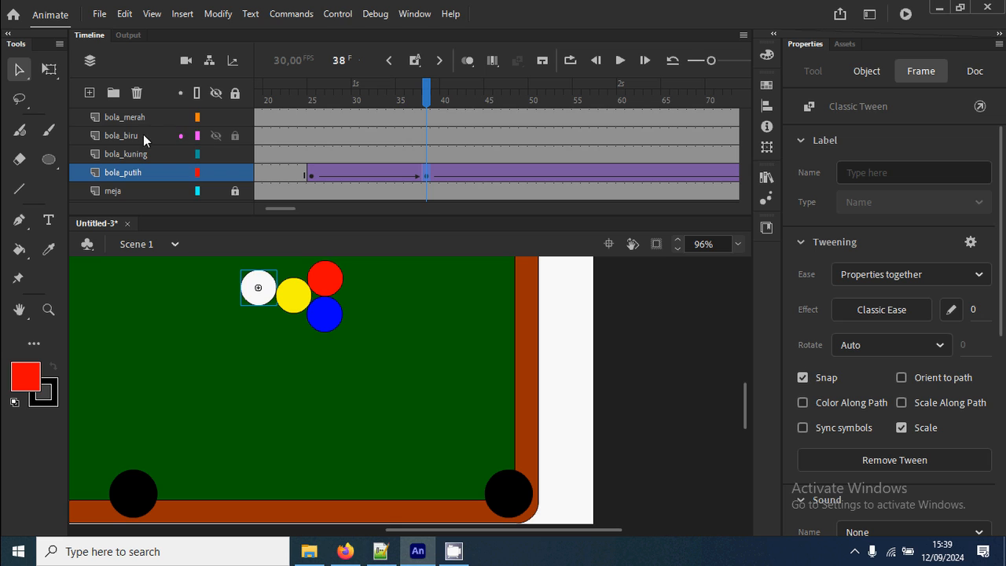
click(428, 137)
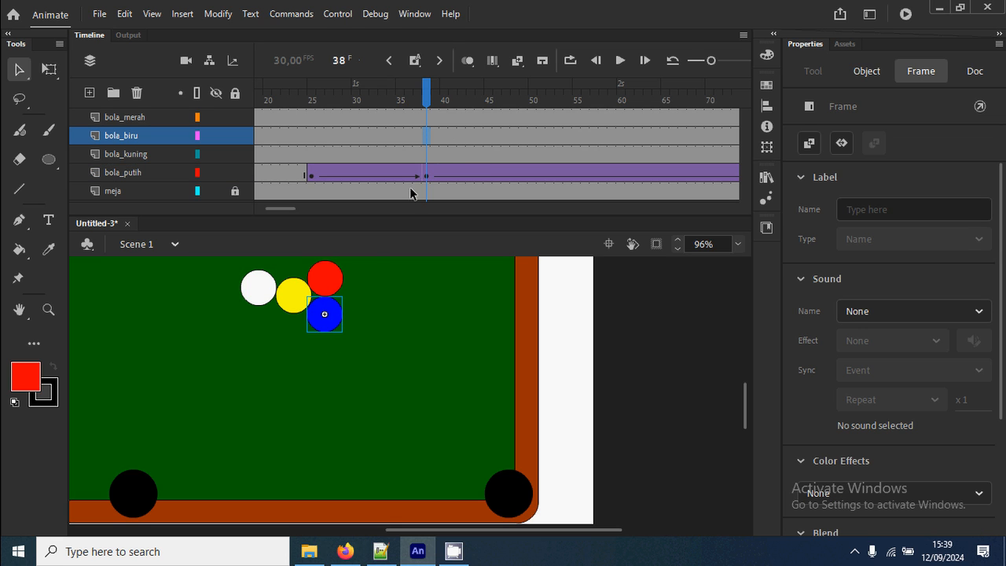
right_click(426, 137)
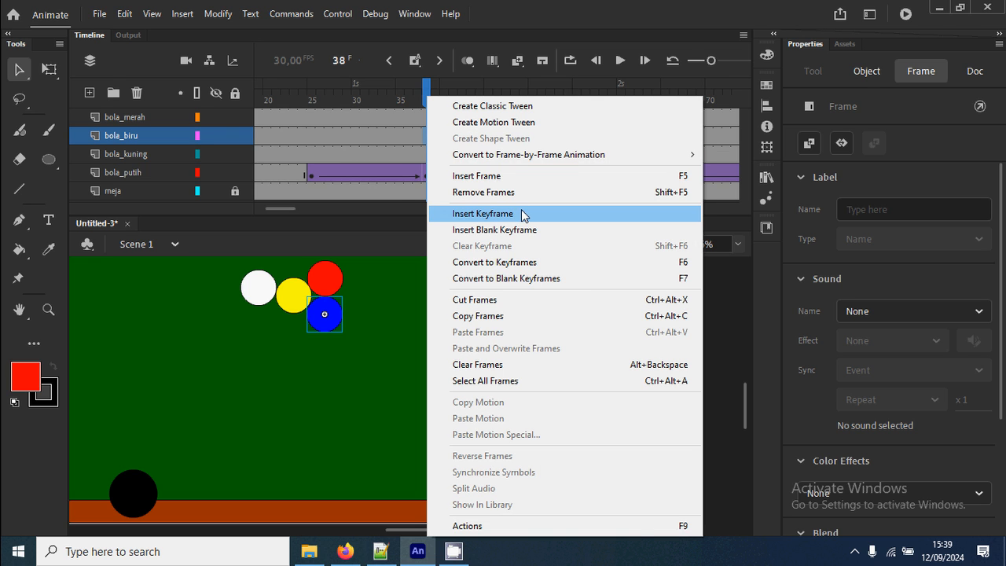
click(523, 214)
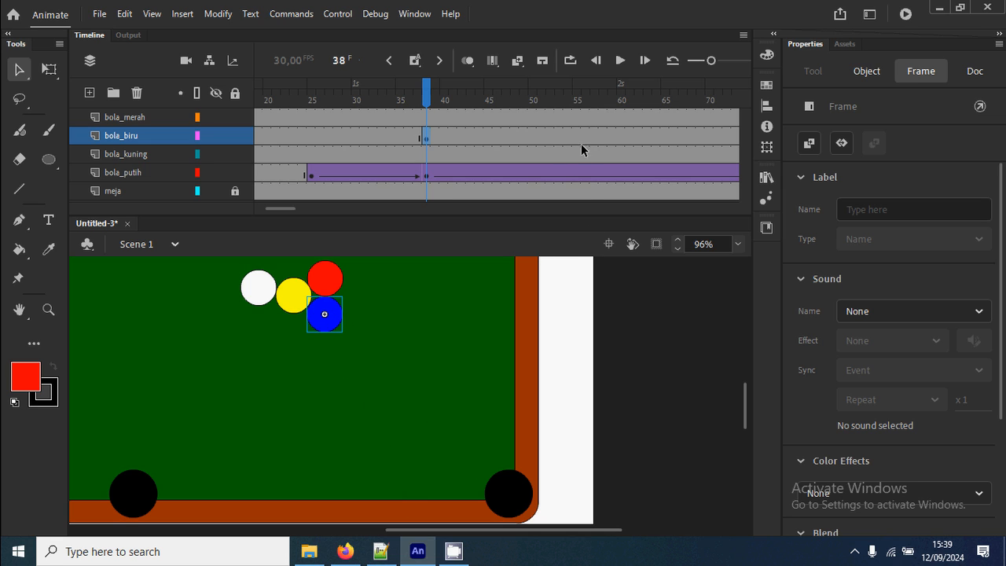
Insert a keyframe at frame 60 on the bola_biru layer and move the blue ball against the lower cushion, just left of the lower-right pocket.
click(621, 139)
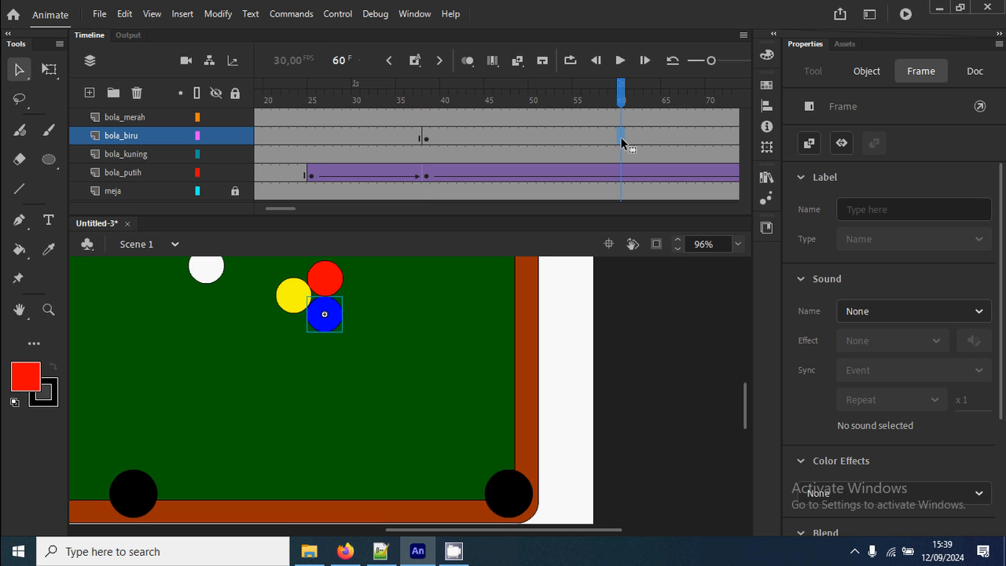
right_click(621, 140)
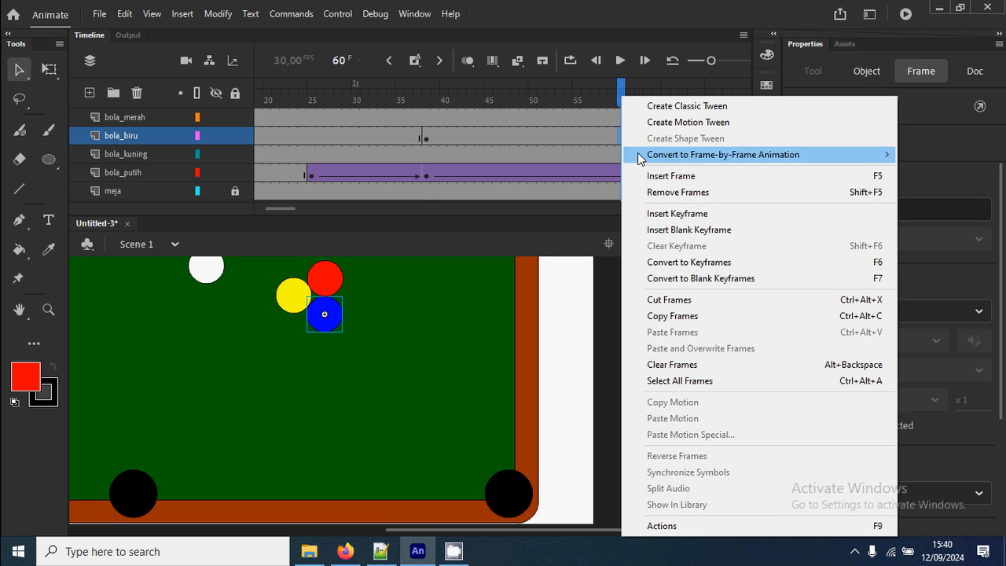
click(702, 215)
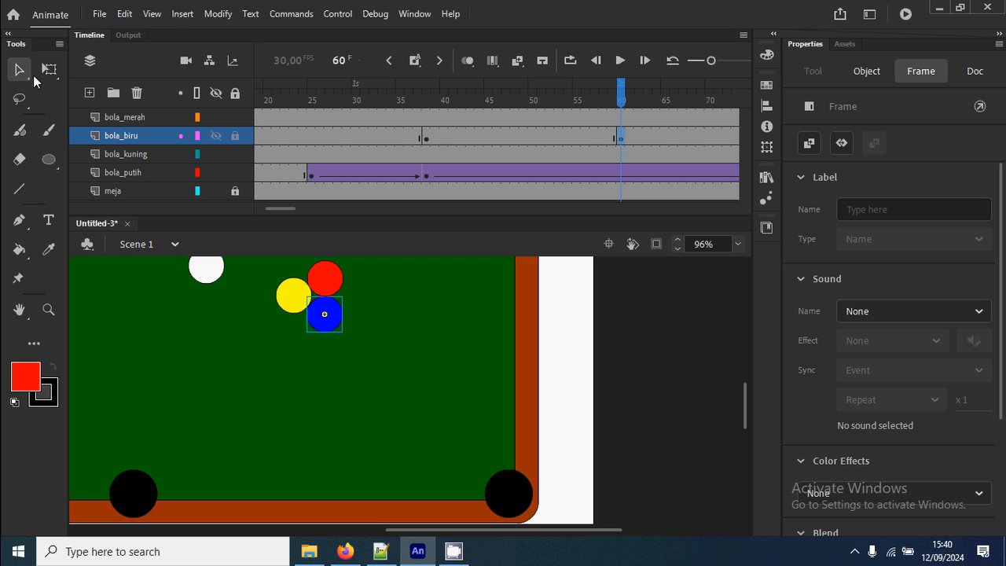
drag(327, 322, 424, 494)
Insert a keyframe at frame 101 on the bola_biru layer and move the blue ball off the cushion to about X 1069, Y 535.
drag(290, 208, 308, 207)
click(726, 138)
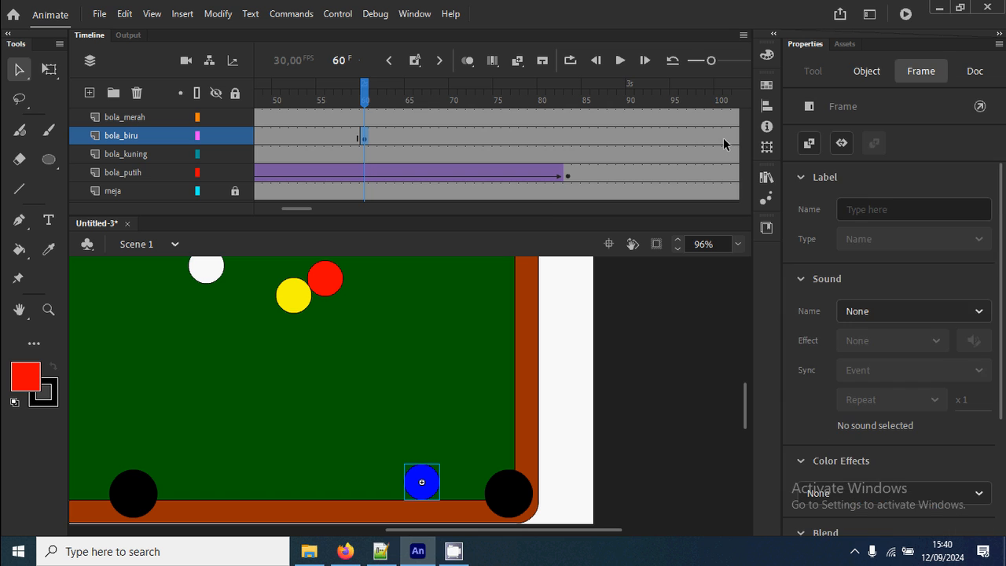
right_click(726, 139)
click(773, 214)
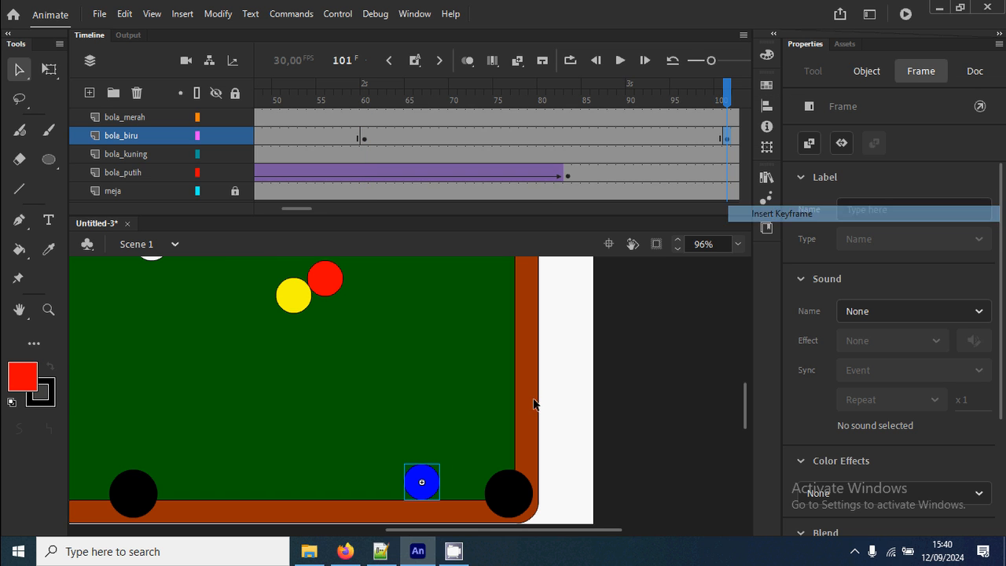
drag(423, 489, 445, 431)
Create classic tweens on the bola_biru layer between frames 38 and 60 and between frames 60 and 101.
right_click(312, 139)
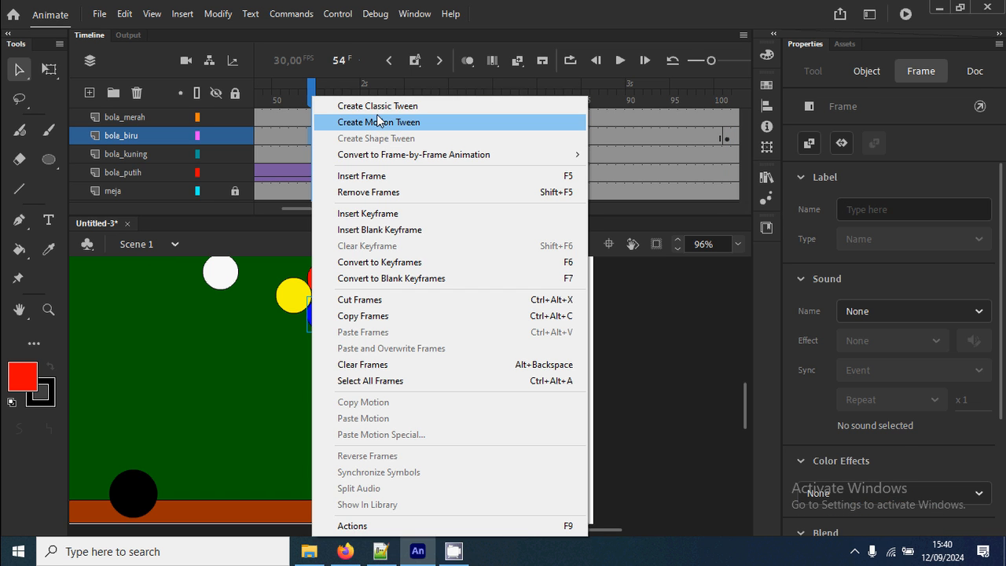
click(369, 104)
right_click(496, 138)
click(534, 105)
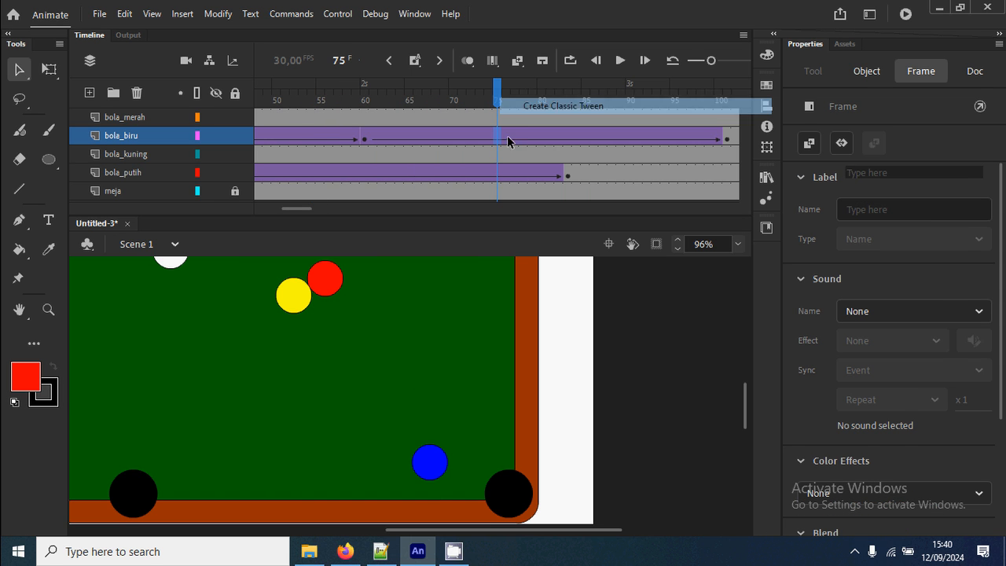
Return the playhead to frame 38, test the movie to check the blue ball's bounce, and close the preview.
drag(310, 206, 295, 205)
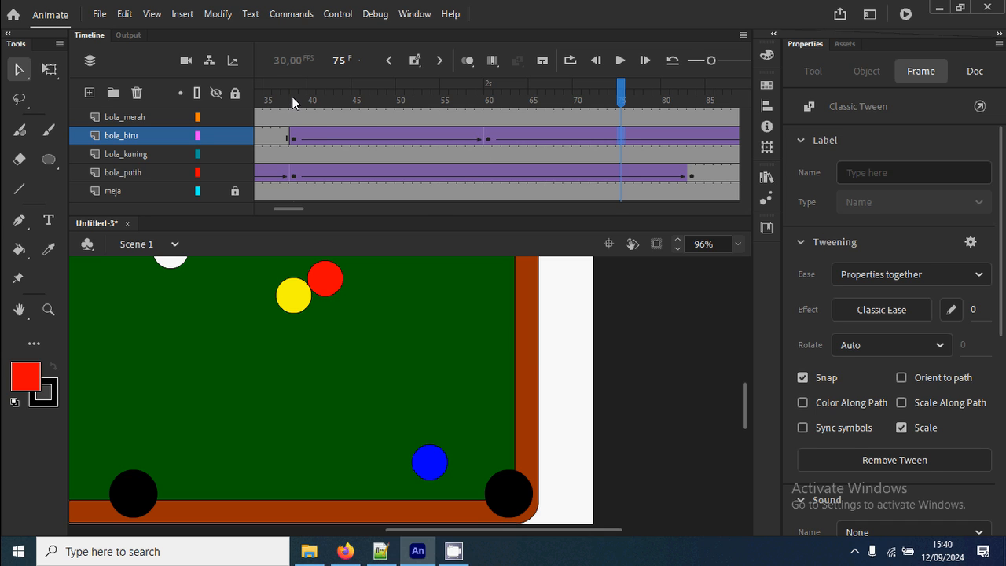
mouse_move(292, 101)
mouse_down()
mouse_move(489, 102)
mouse_move(296, 115)
mouse_up()
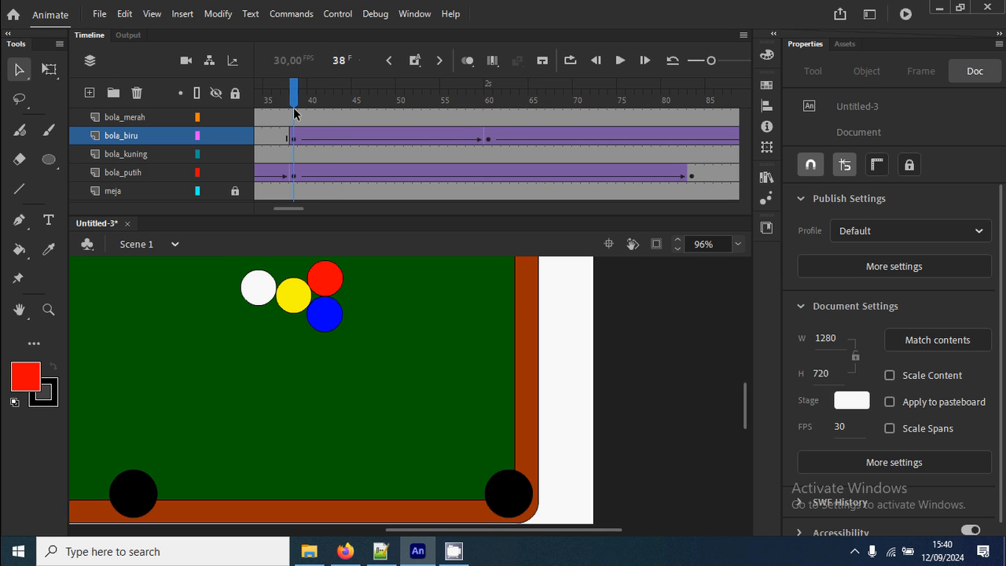
key(ctrl+Return)
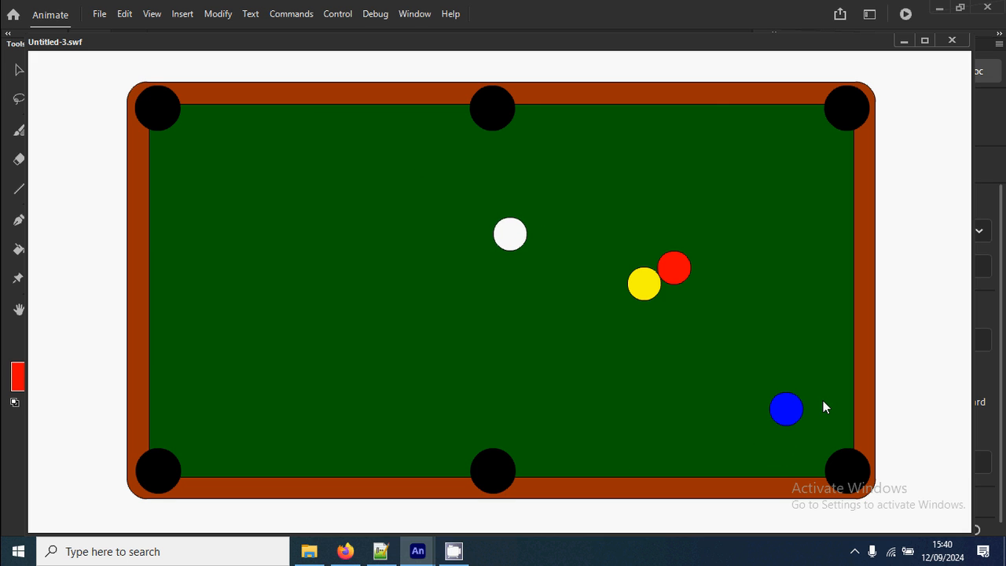
click(952, 40)
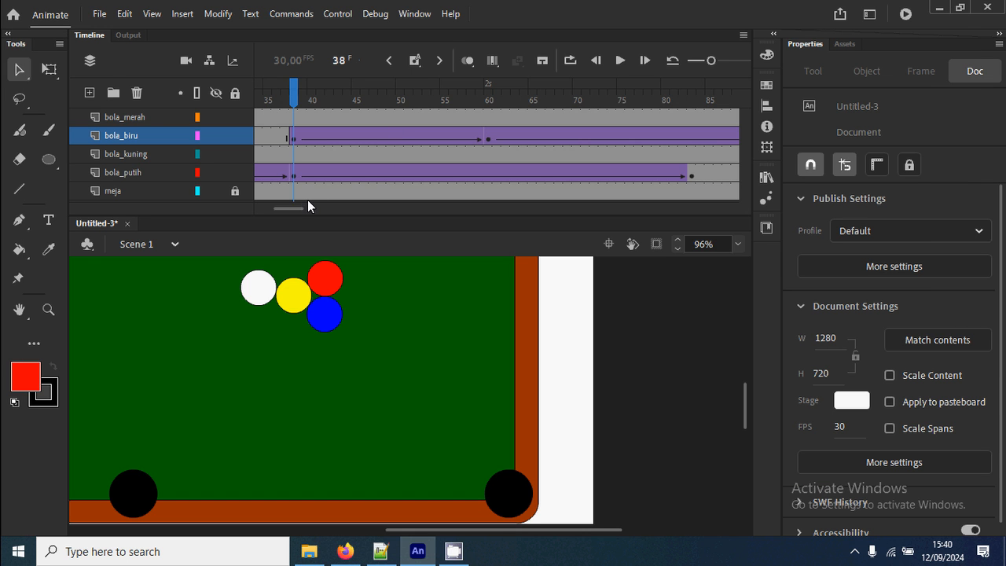
Move the blue ball's last keyframe to frame 85 and test the movie to check the faster rebound.
scroll(307, 206, right, 4)
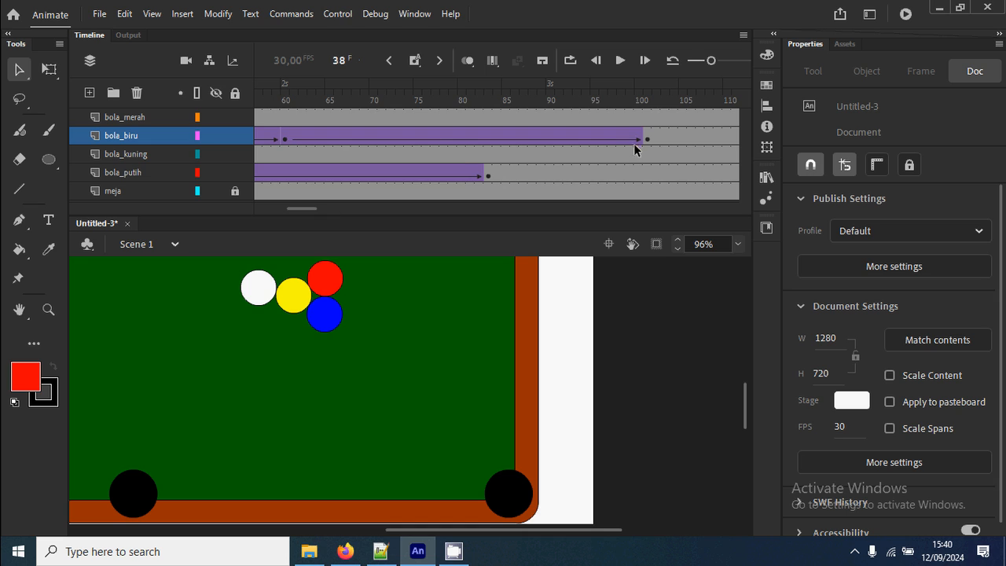
click(647, 137)
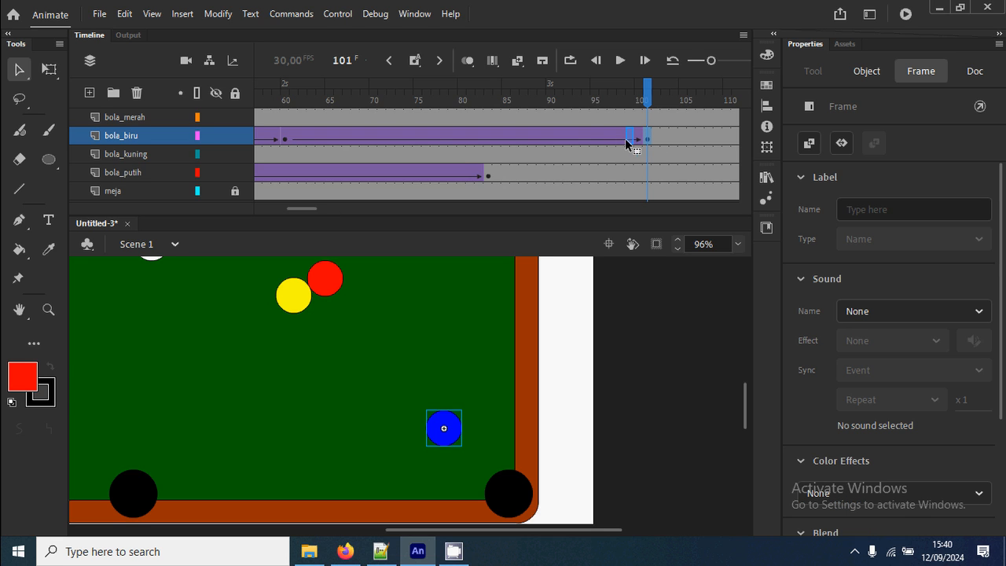
drag(507, 138, 507, 138)
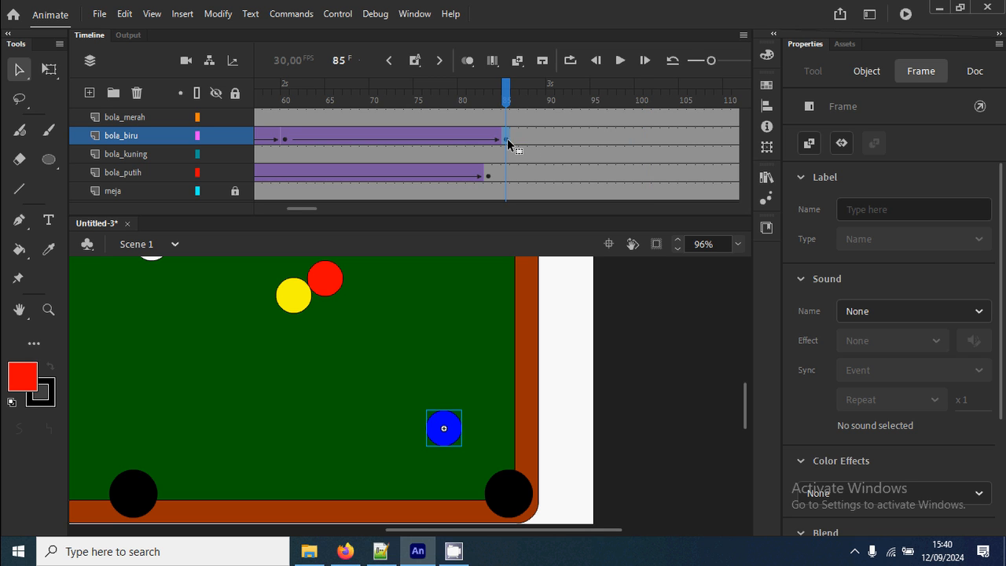
key(ctrl+Return)
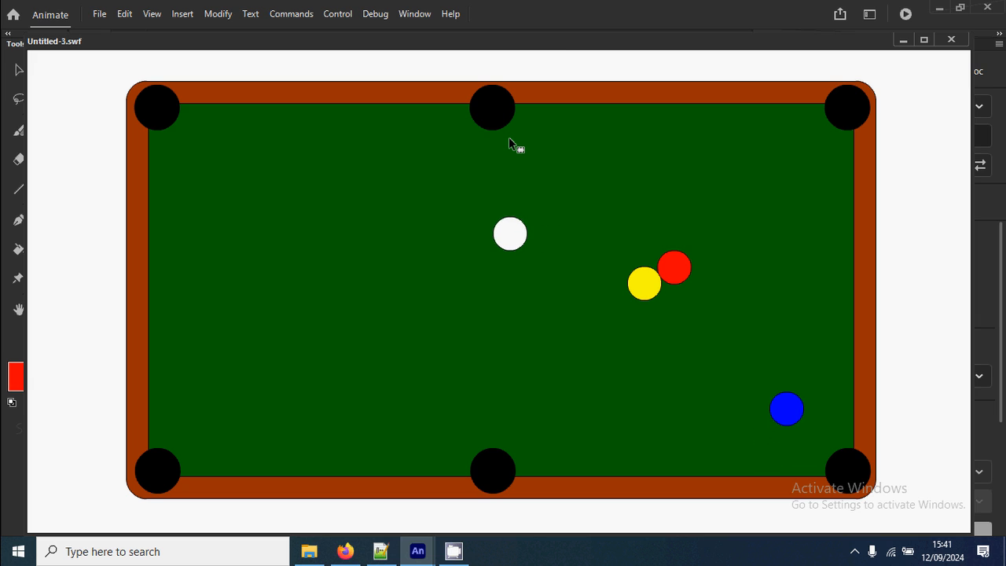
click(951, 39)
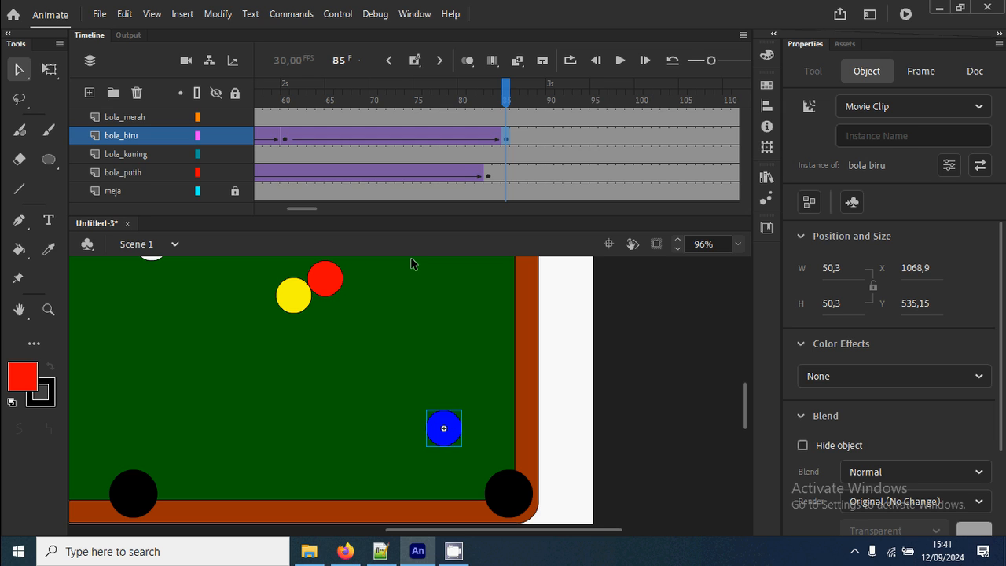
Insert a keyframe at frame 38 on the bola_merah layer.
drag(309, 208, 280, 209)
click(312, 101)
drag(312, 101, 463, 122)
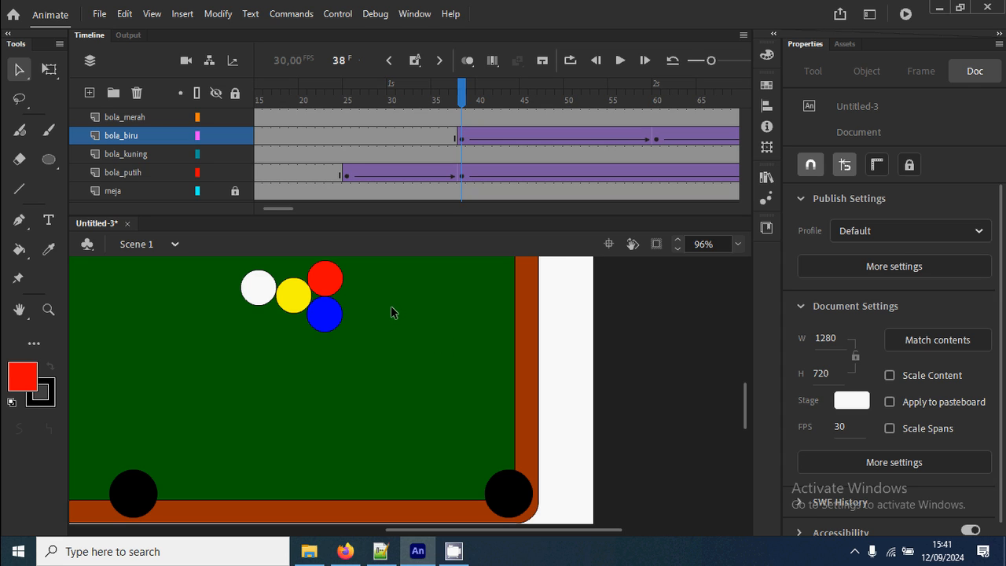
drag(382, 288, 388, 461)
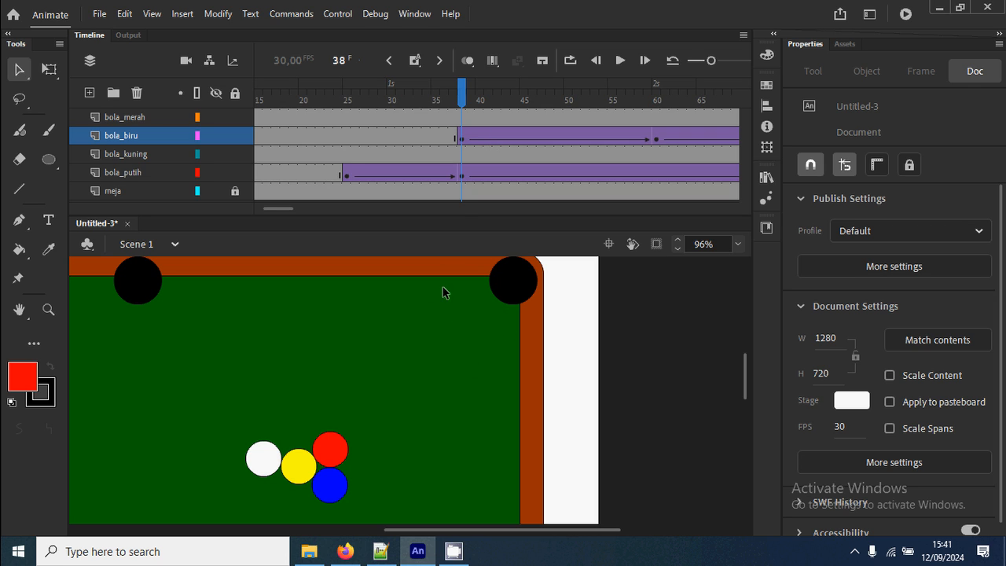
click(462, 123)
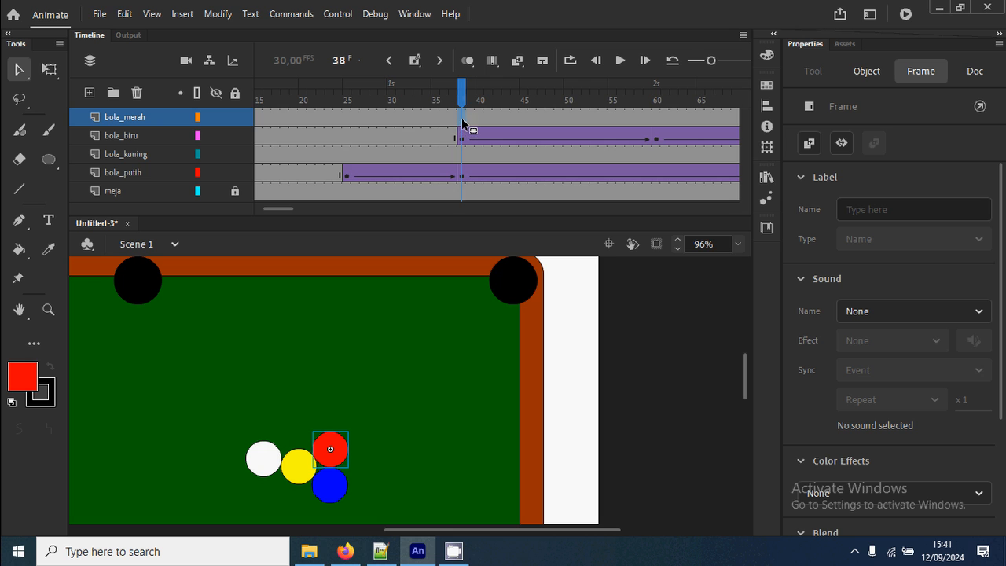
right_click(463, 125)
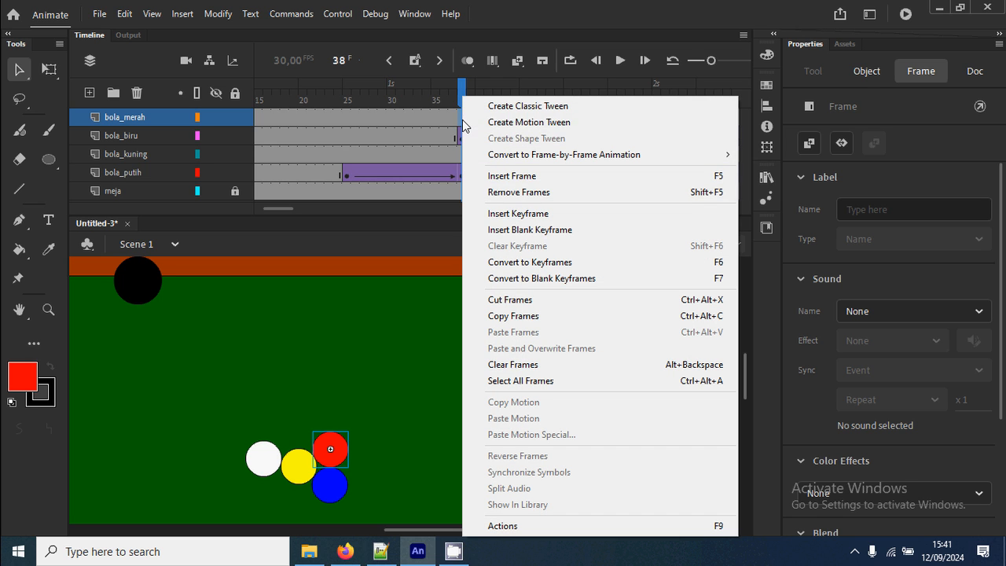
click(565, 213)
Insert a keyframe at frame 55 on the bola_merah layer and move the red ball into the upper-right pocket at about X 1159, Y 86.
drag(279, 208, 294, 208)
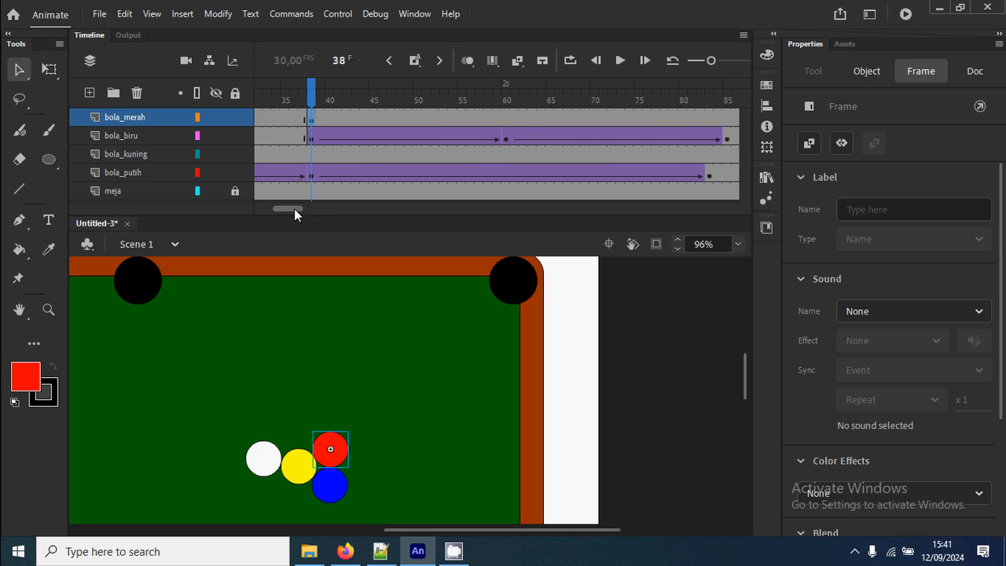
click(504, 126)
click(462, 121)
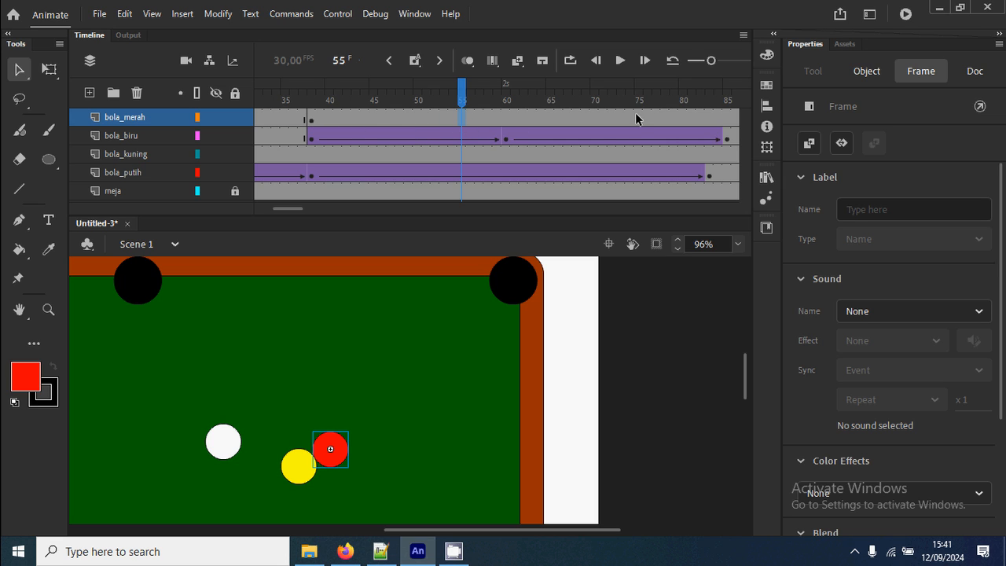
right_click(464, 122)
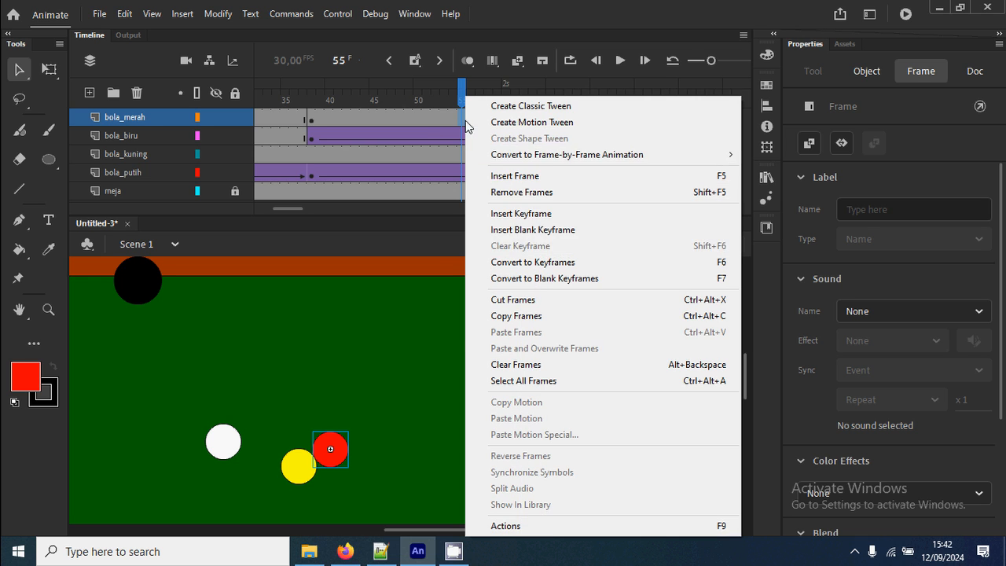
click(553, 219)
drag(338, 459, 523, 292)
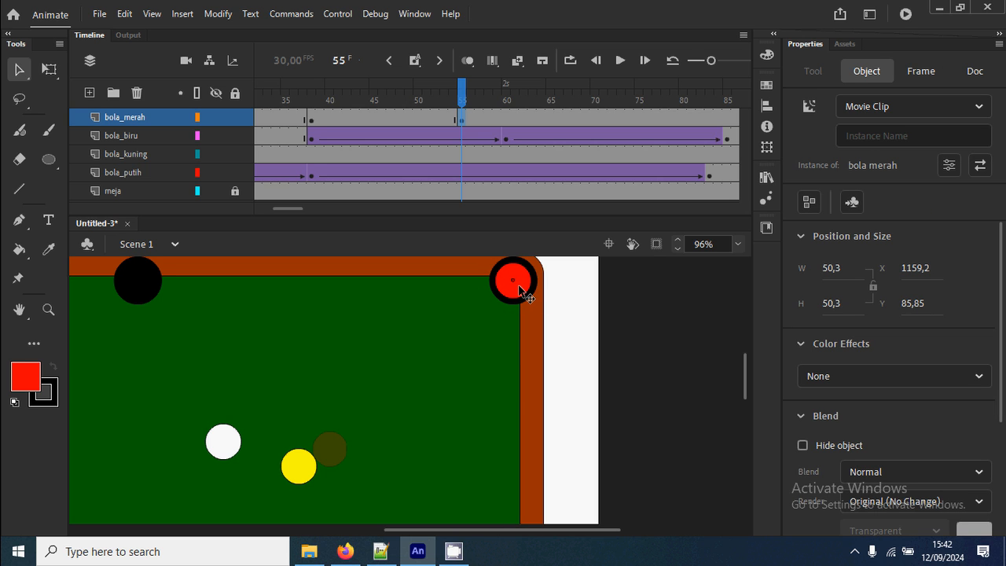
Create a classic tween between frames 38 and 55 on the bola_merah layer and scrub through the red ball's roll to frame 58.
click(383, 119)
right_click(384, 119)
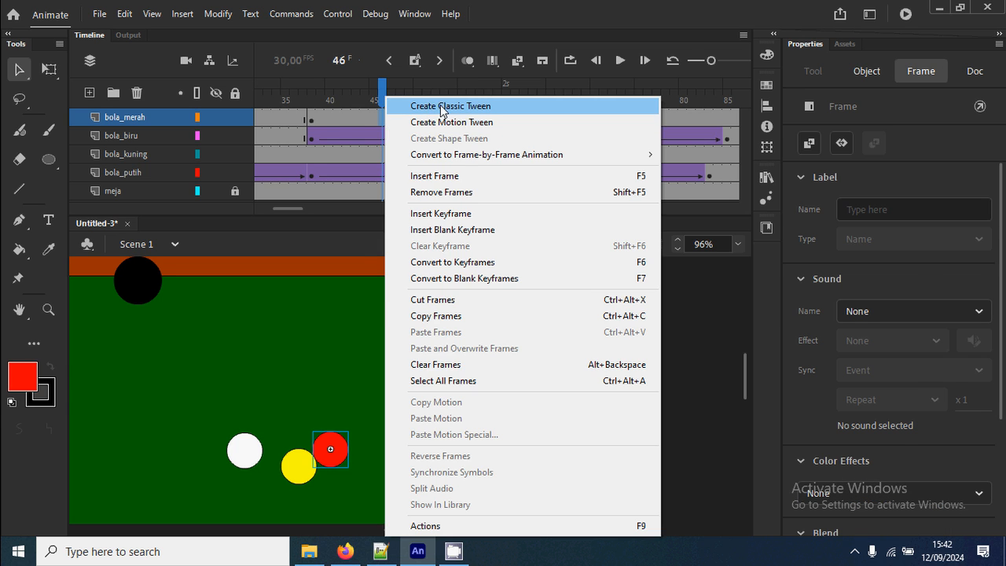
click(442, 102)
drag(382, 99, 490, 106)
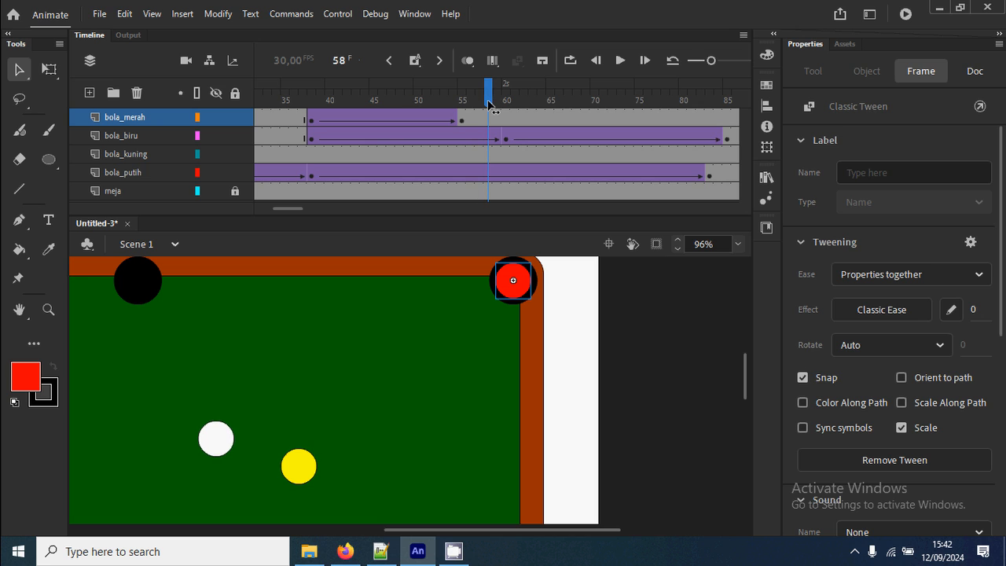
Insert a keyframe at frame 66 on the bola_merah layer and shrink the red ball about its centre to about 15.6 px wide.
click(558, 119)
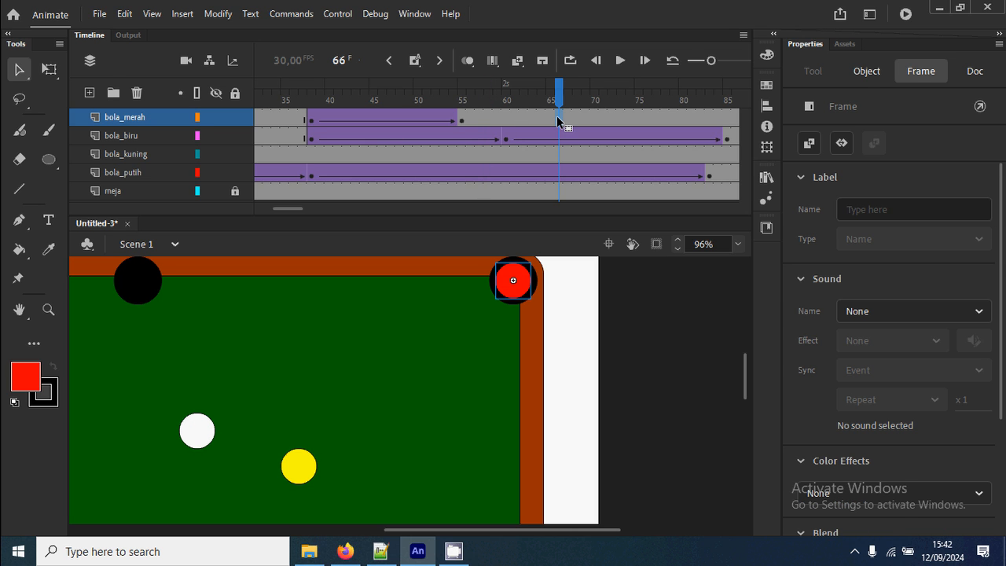
key(z)
drag(555, 318, 467, 257)
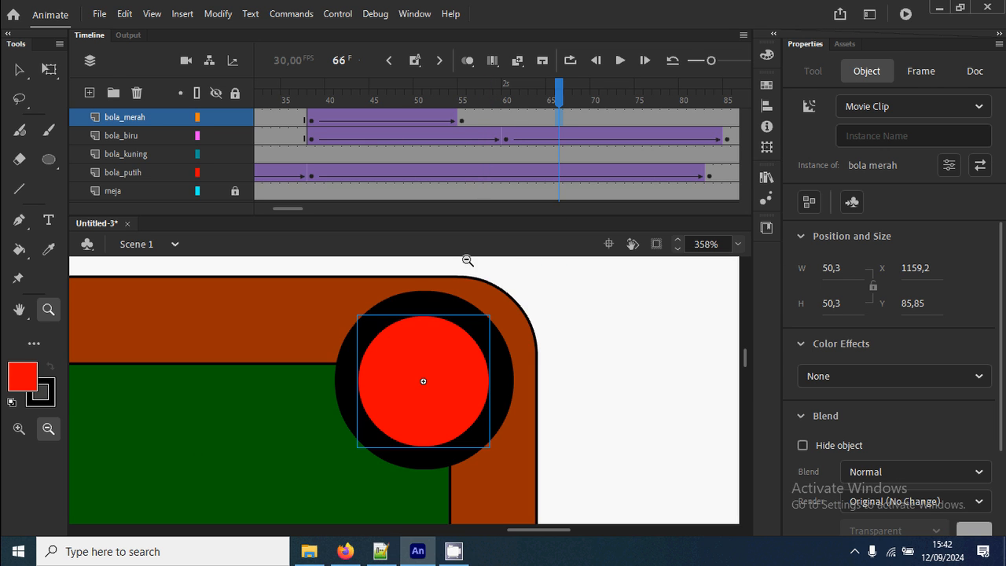
right_click(561, 117)
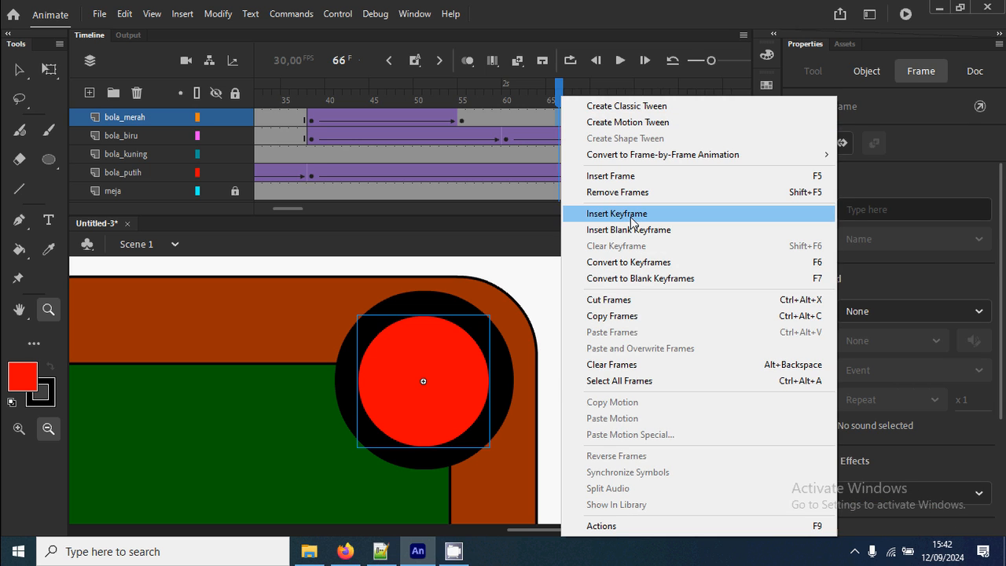
click(613, 213)
click(49, 69)
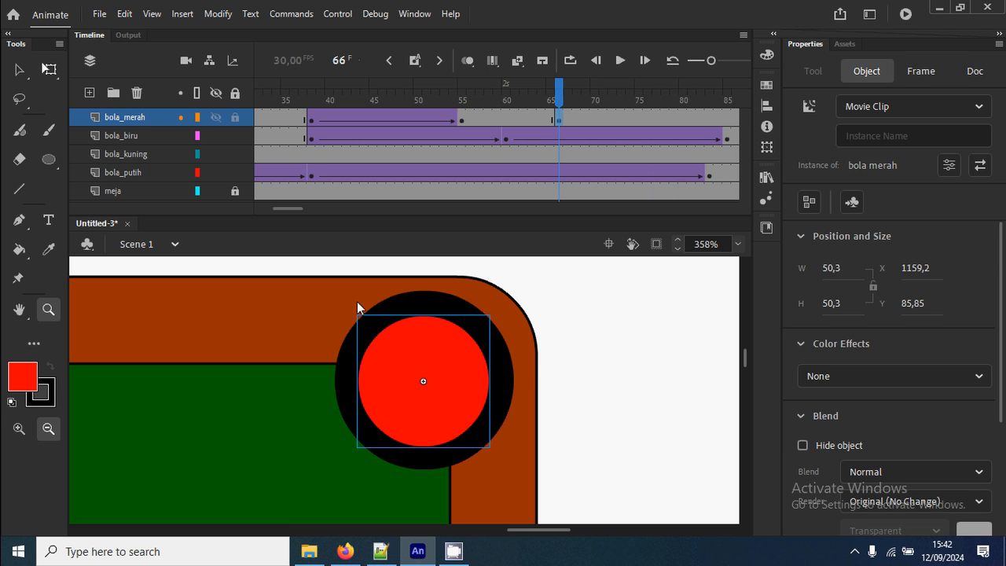
drag(490, 446, 445, 402)
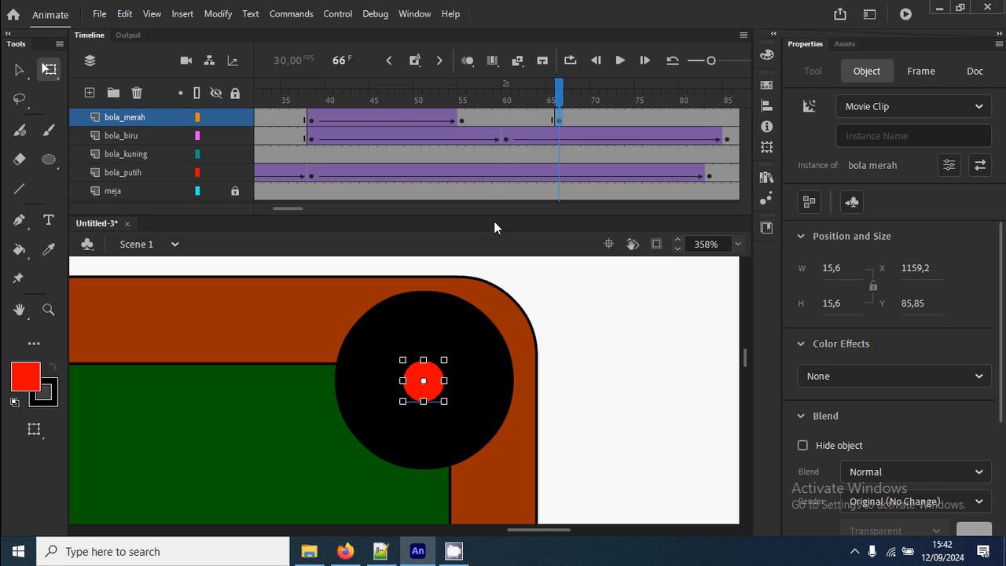
Create a classic tween between frames 55 and 66 on the bola_merah layer and scrub from frame 36 to 66 to check the shrinking.
right_click(502, 121)
click(511, 107)
click(292, 100)
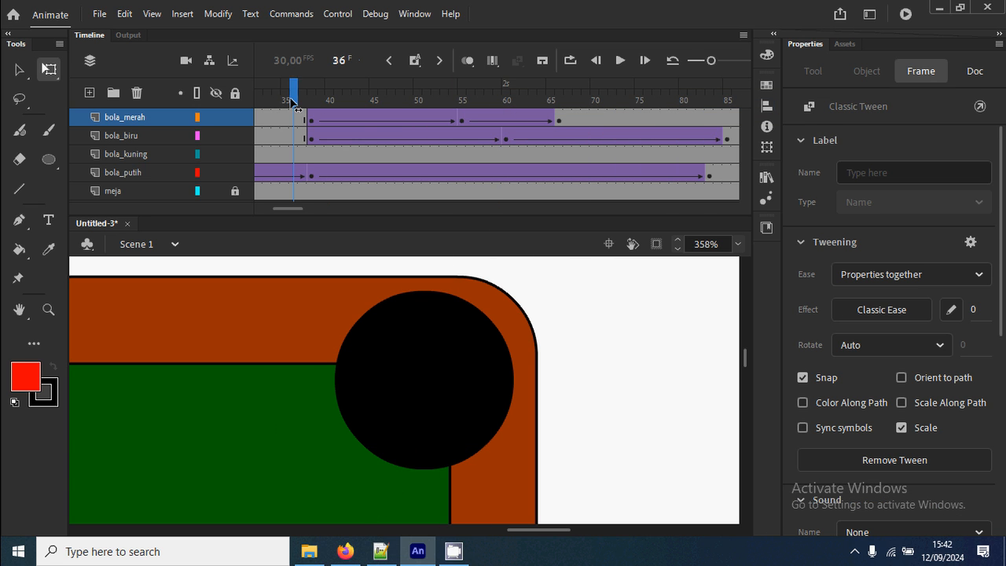
drag(292, 101, 559, 120)
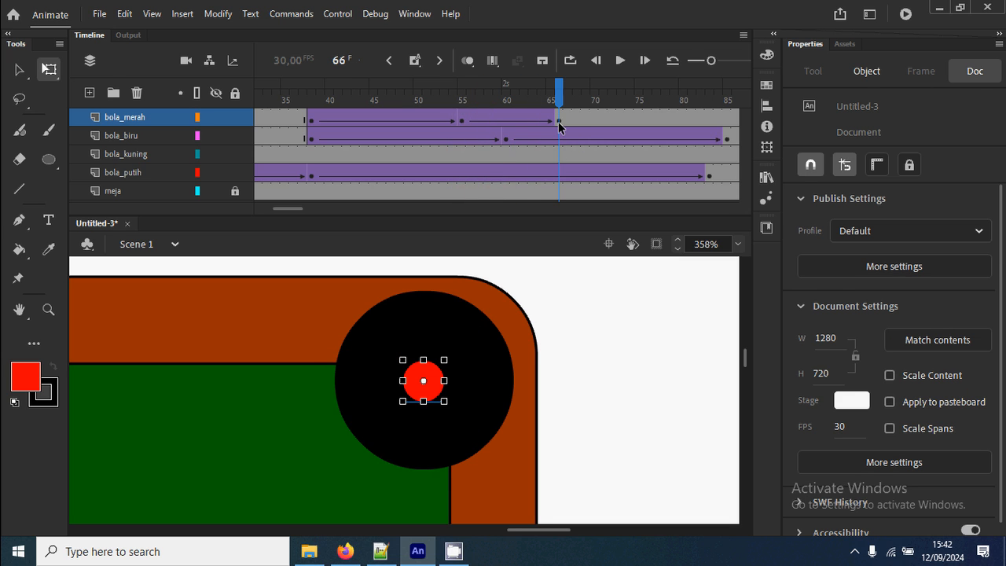
Insert a blank keyframe at frame 67 on the bola_merah layer, right after the shrunken red ball.
click(559, 121)
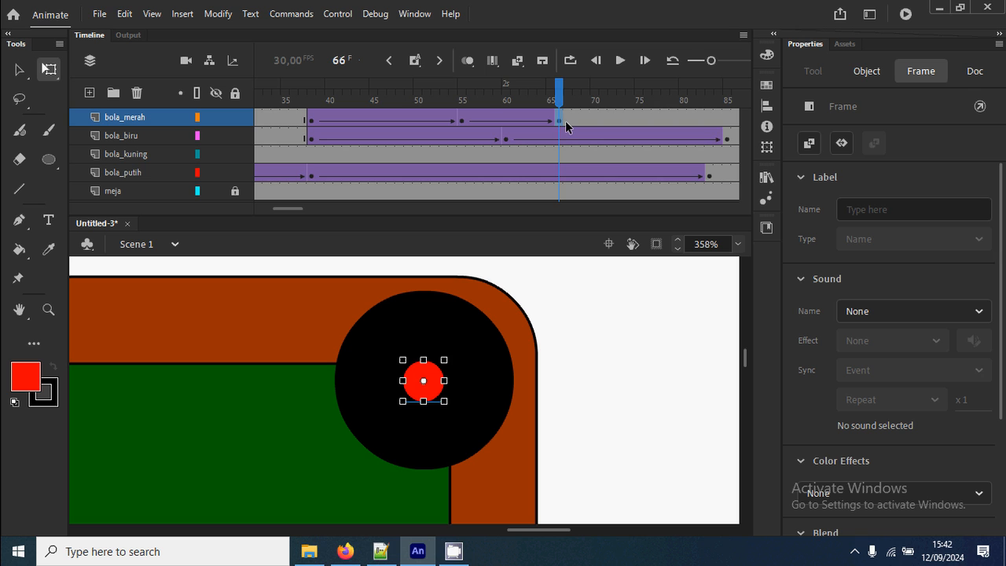
click(567, 124)
right_click(566, 120)
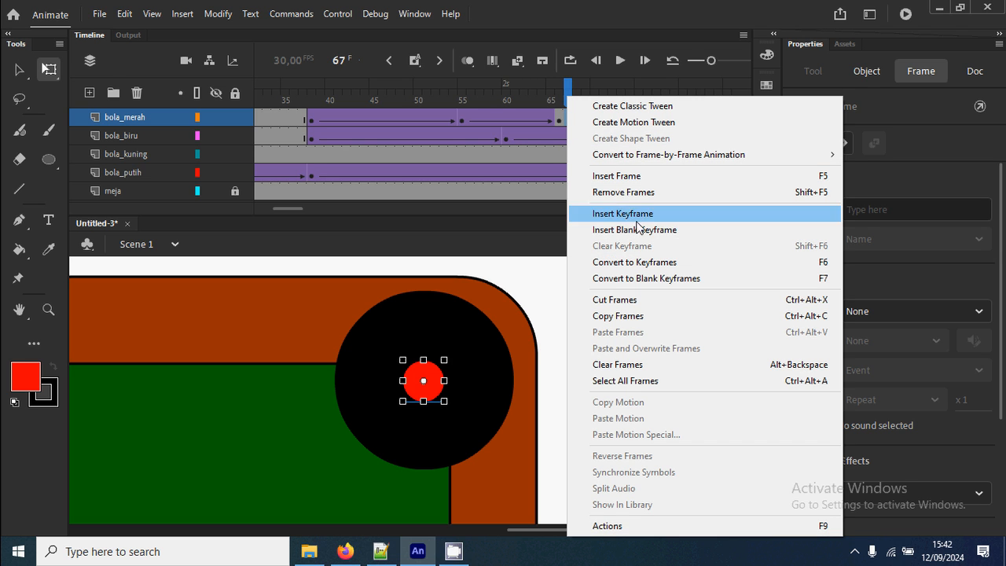
click(641, 230)
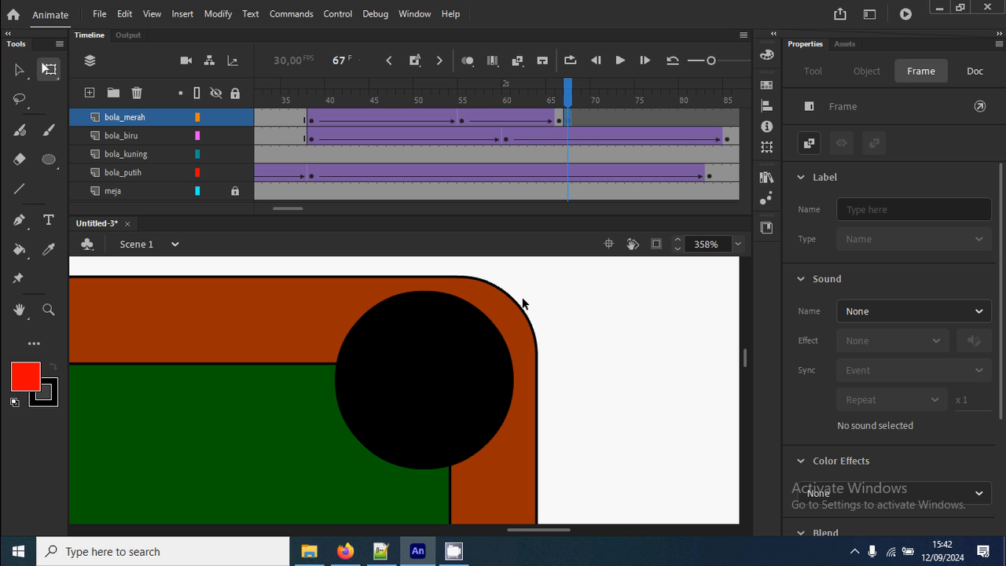
Test the movie to check that the red ball drops into the upper-right pocket, and close the preview.
key(ctrl+2)
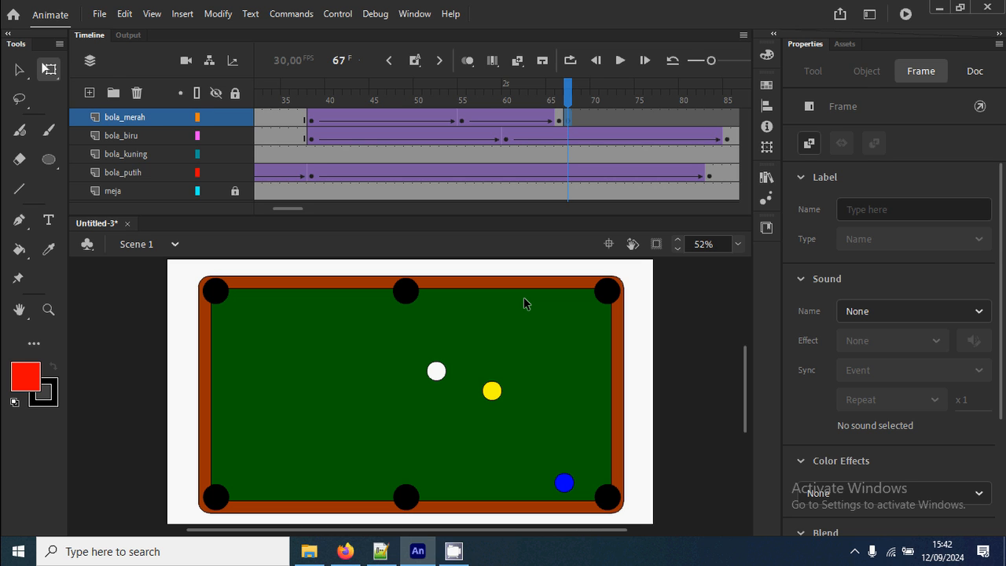
key(ctrl+Return)
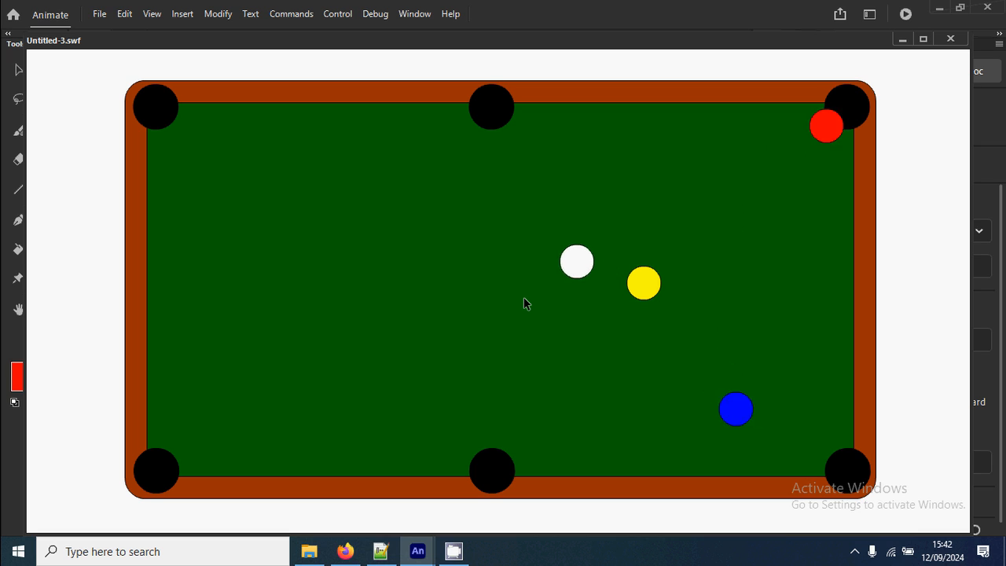
click(950, 39)
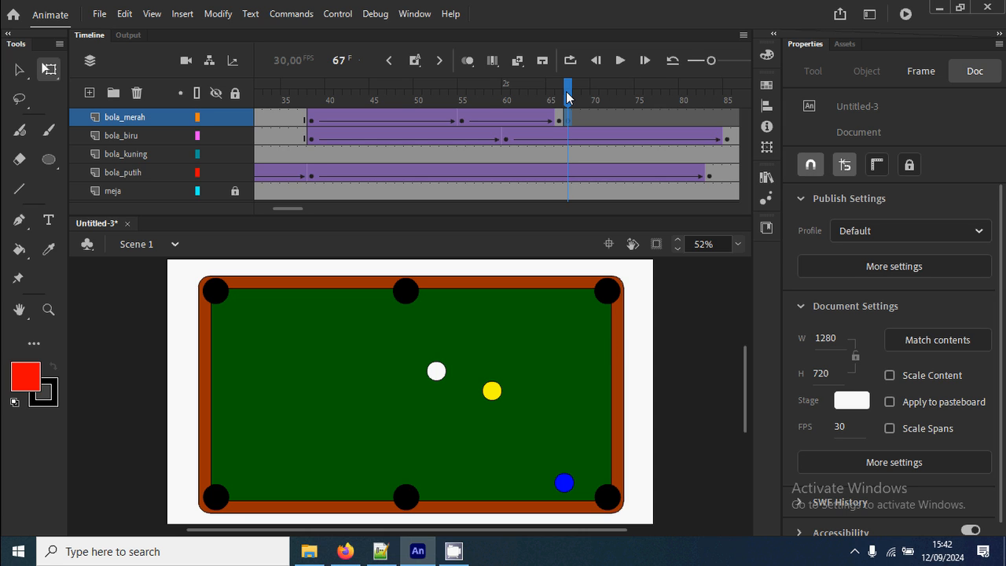
At frame 67 on bola_merah, draw a white rectangle with black stroke and corner radius 0 covering the upper-right pocket.
drag(567, 92, 567, 116)
key(z)
drag(581, 264, 637, 327)
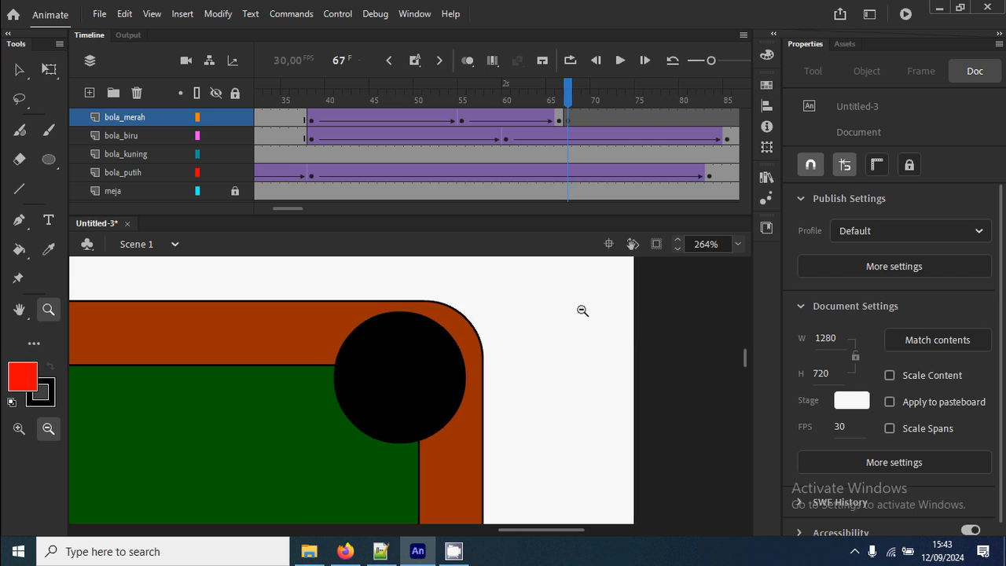
mouse_move(579, 104)
mouse_down()
mouse_move(393, 102)
mouse_move(566, 107)
mouse_up()
click(567, 119)
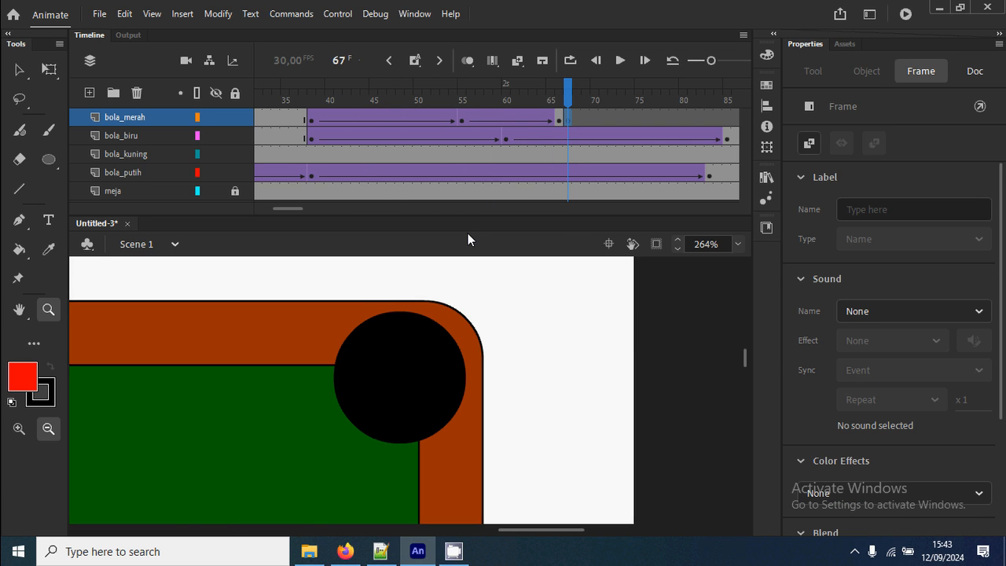
click(49, 161)
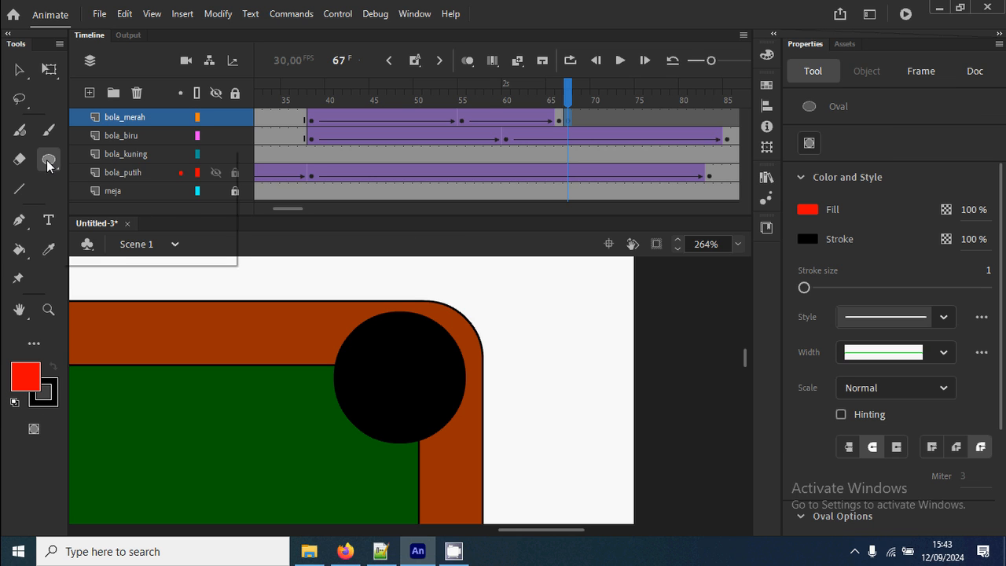
click(106, 167)
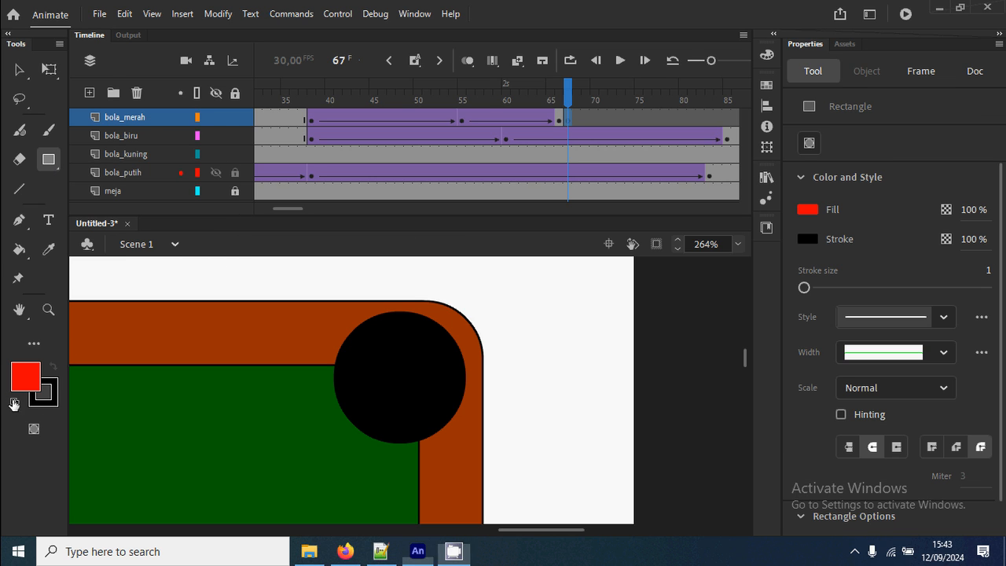
click(15, 402)
scroll(904, 393, down, 1)
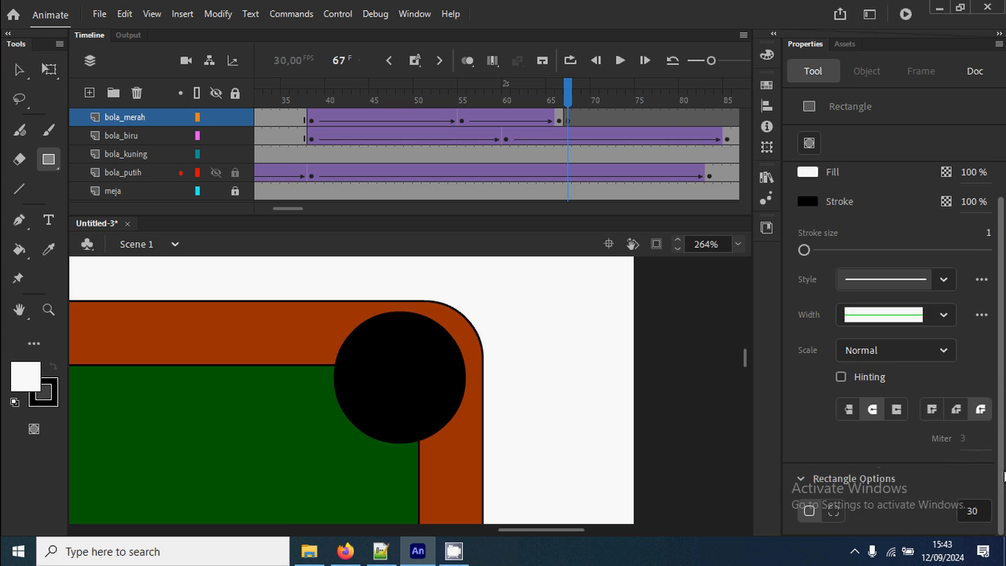
click(956, 512)
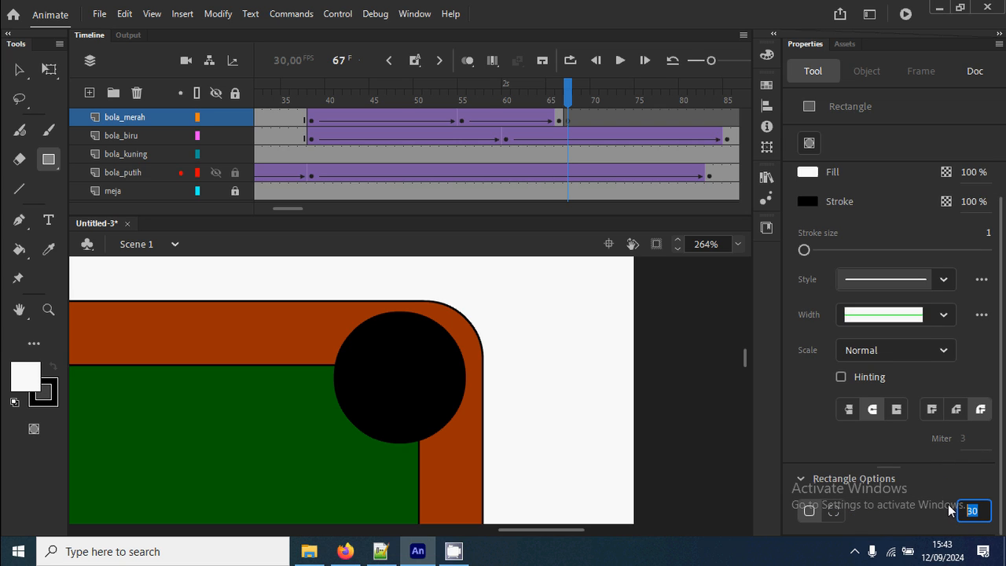
text(0)
drag(328, 287, 500, 459)
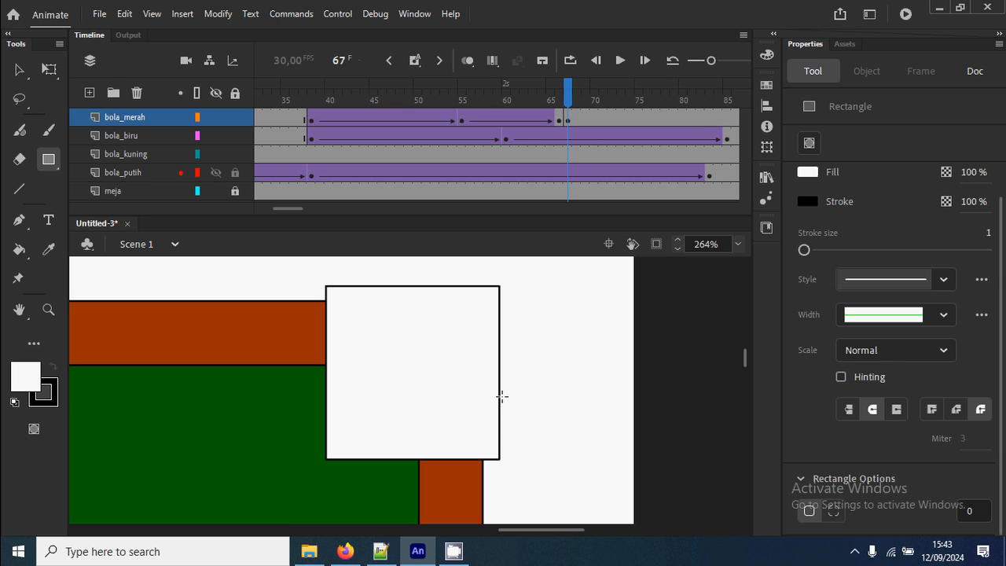
Bend all four sides of the white rectangle inward to form a four-pointed star and delete its black outline.
key(v)
drag(500, 380, 468, 381)
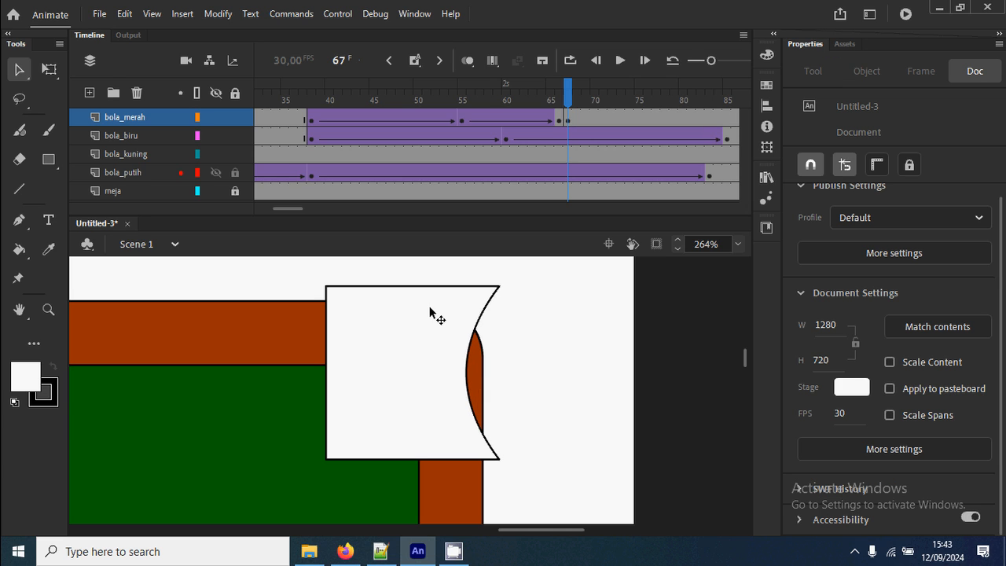
drag(425, 288, 422, 323)
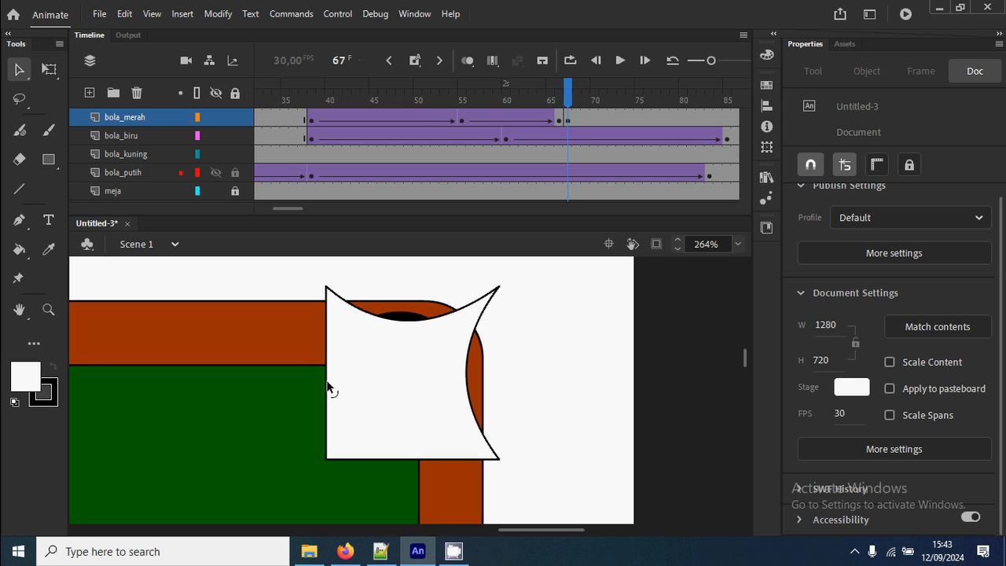
drag(326, 386, 364, 383)
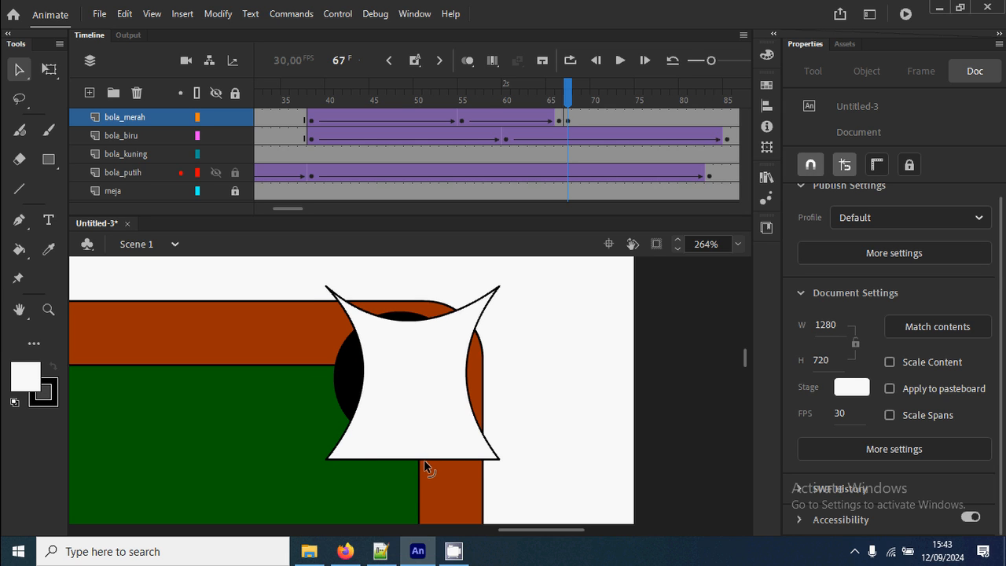
drag(424, 467, 436, 406)
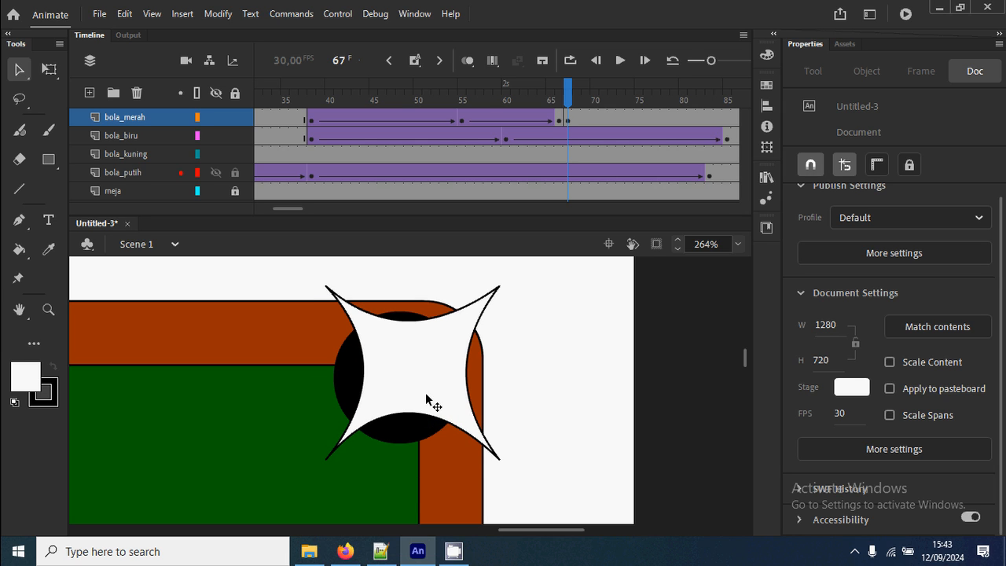
double_click(496, 293)
key(Delete)
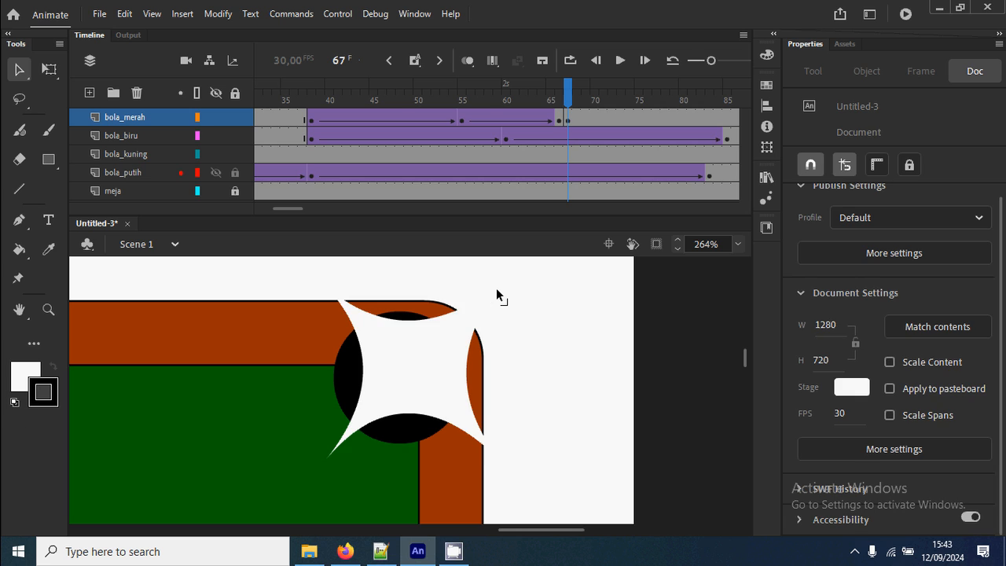
Insert a blank keyframe at frame 69 on the bola_merah layer to end the star flash, and test the movie.
click(569, 122)
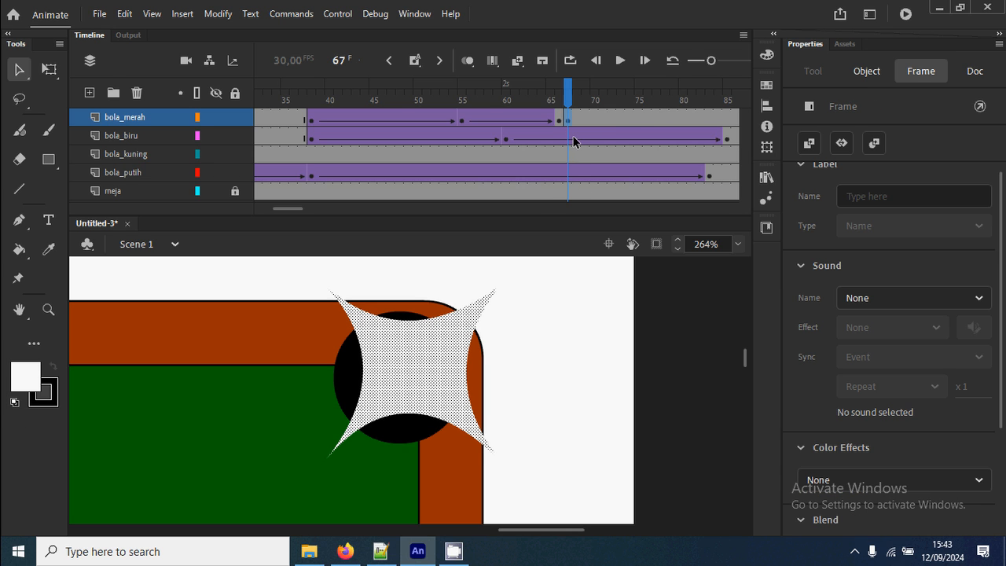
click(576, 122)
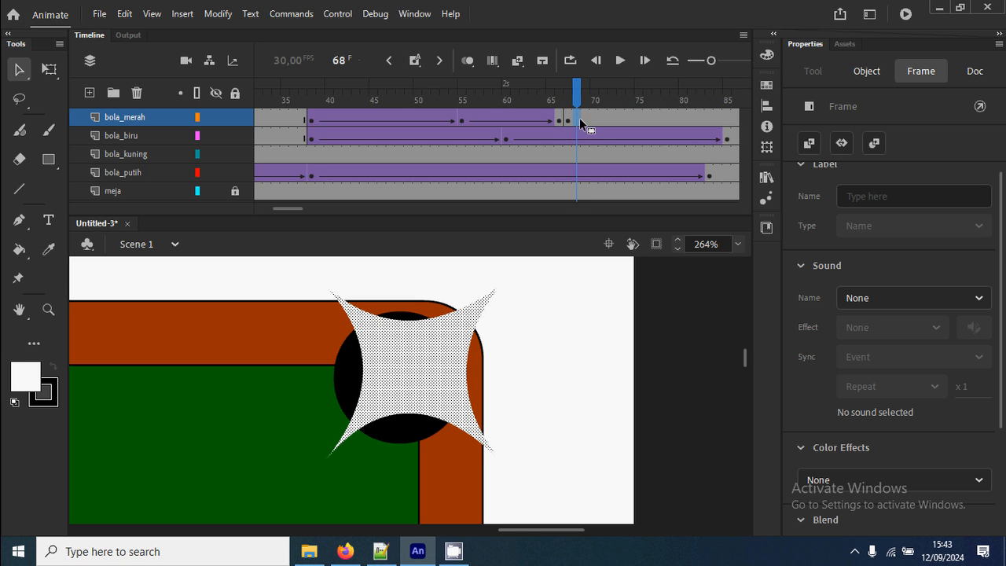
click(568, 122)
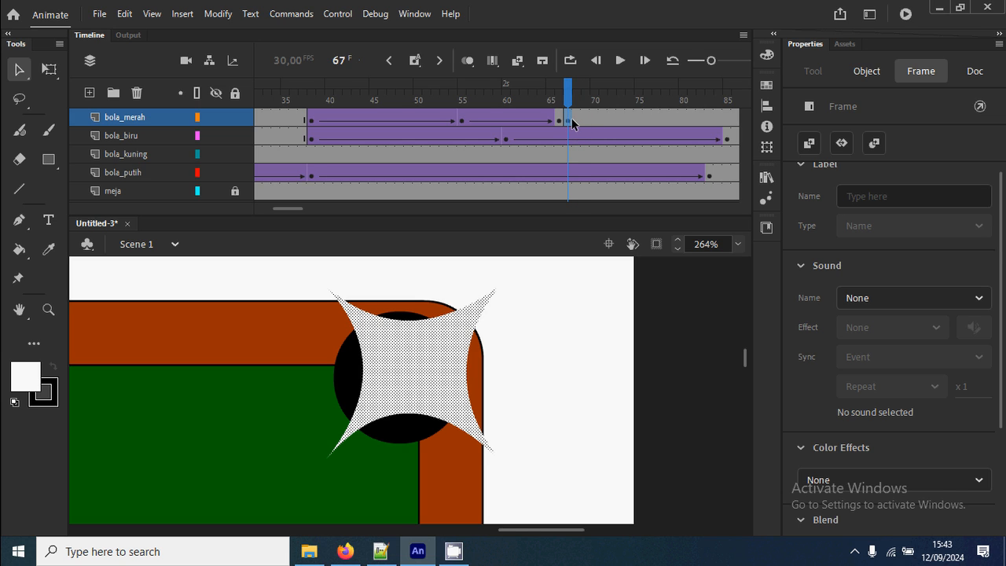
click(576, 122)
click(586, 122)
right_click(586, 121)
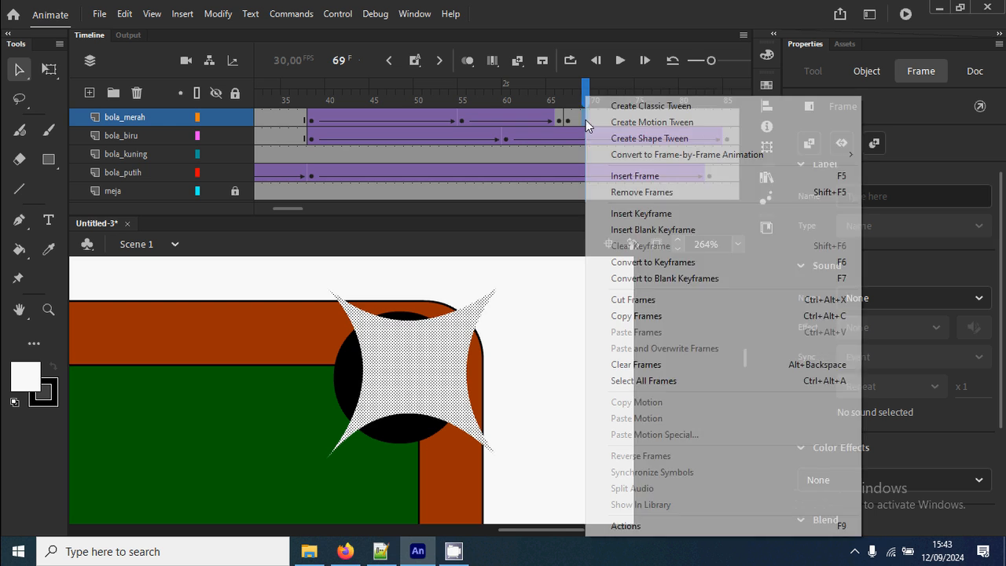
click(678, 230)
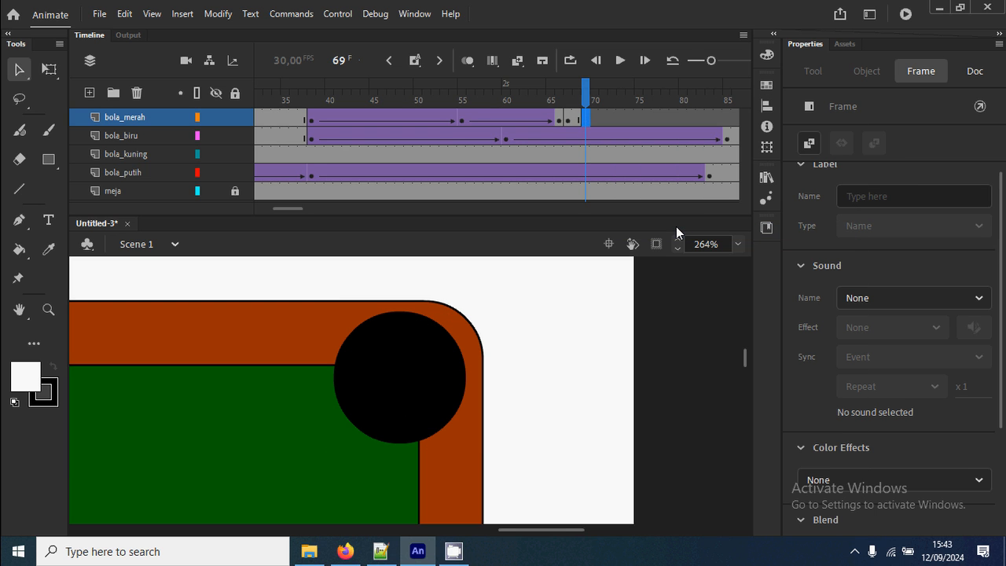
key(ctrl+Return)
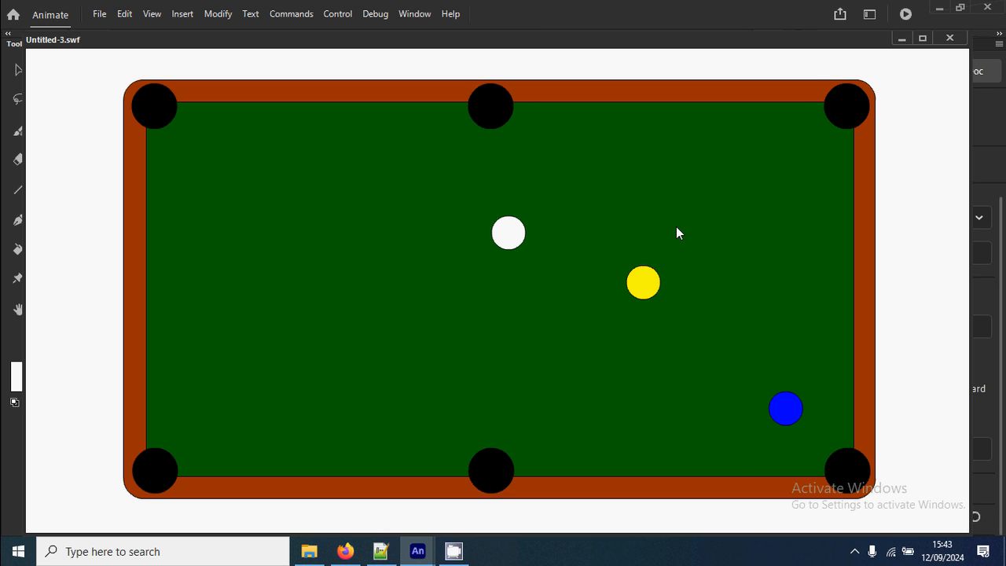
click(948, 37)
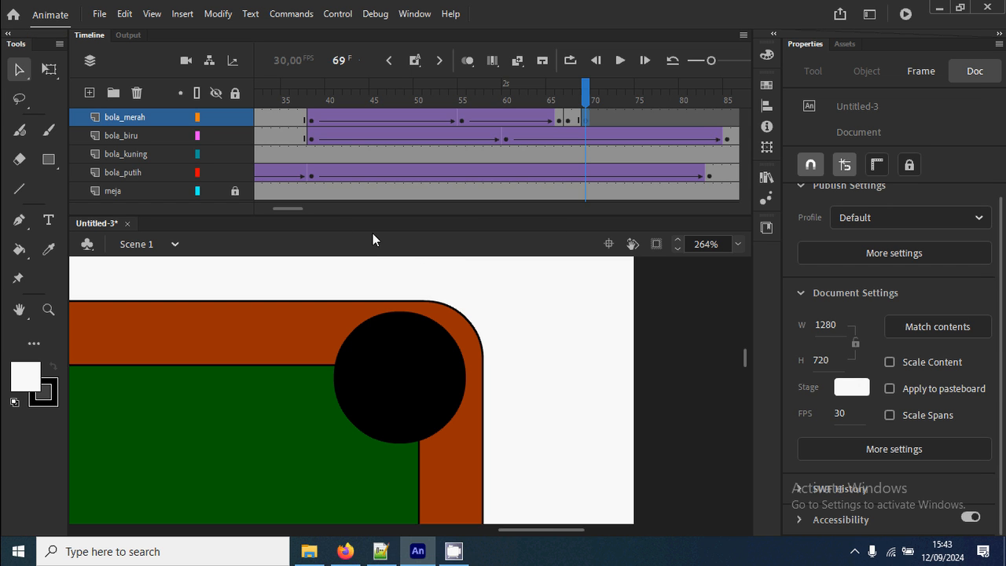
Insert a keyframe at frame 38 on the bola_kuning layer, where the white ball reaches the yellow ball.
key(ctrl+2)
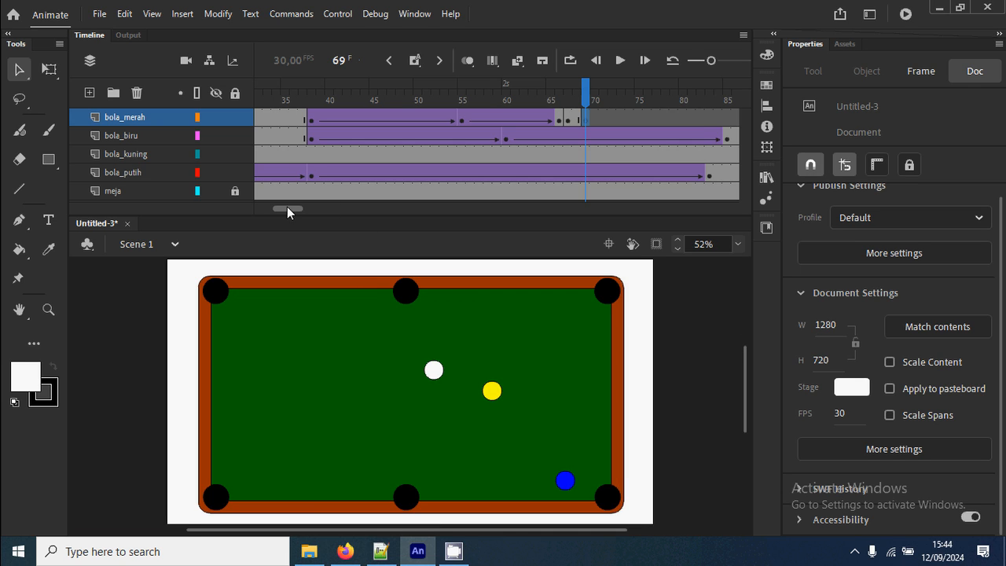
scroll(287, 207, left, 2)
click(357, 101)
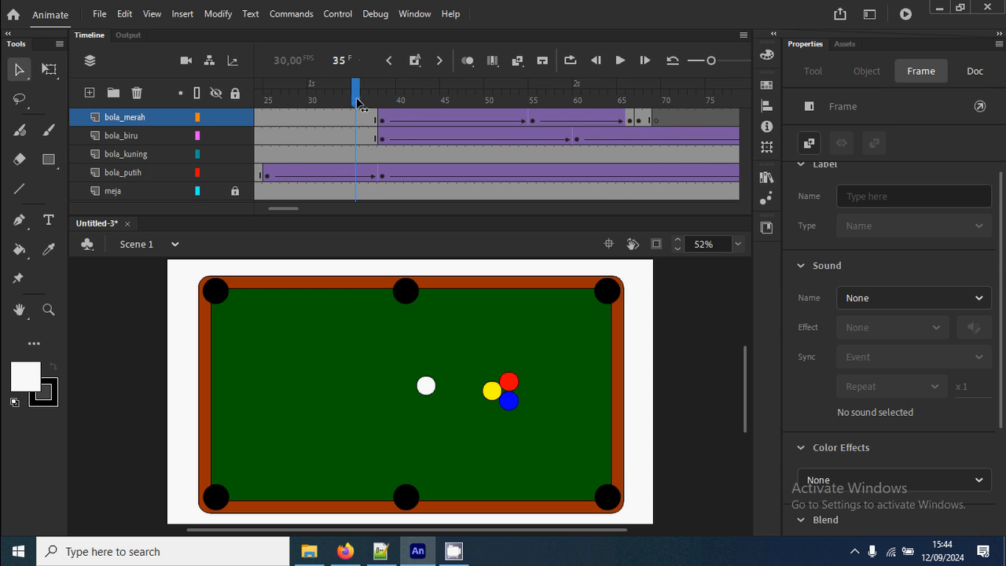
drag(357, 102, 386, 106)
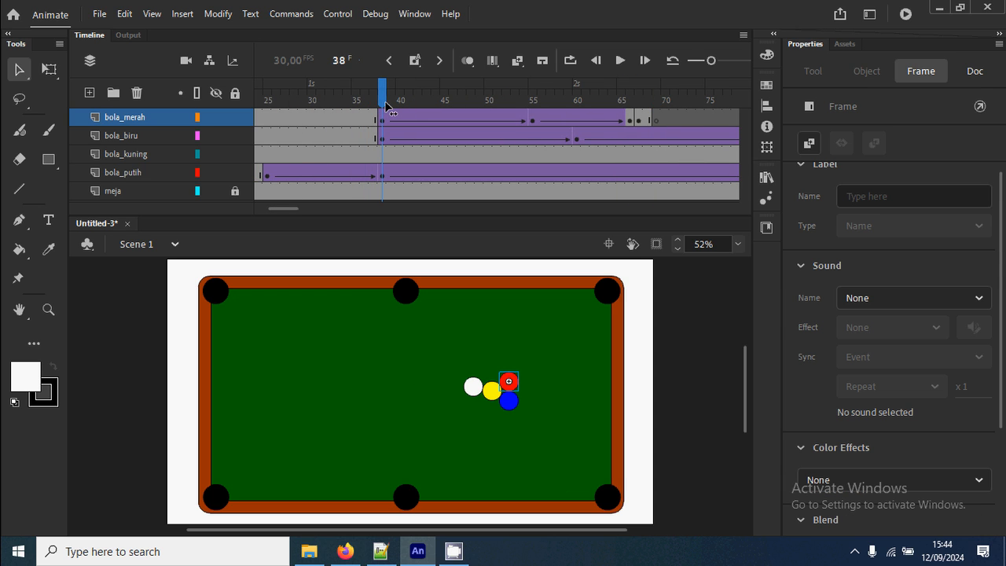
click(493, 363)
click(508, 382)
key(z)
drag(453, 363, 582, 452)
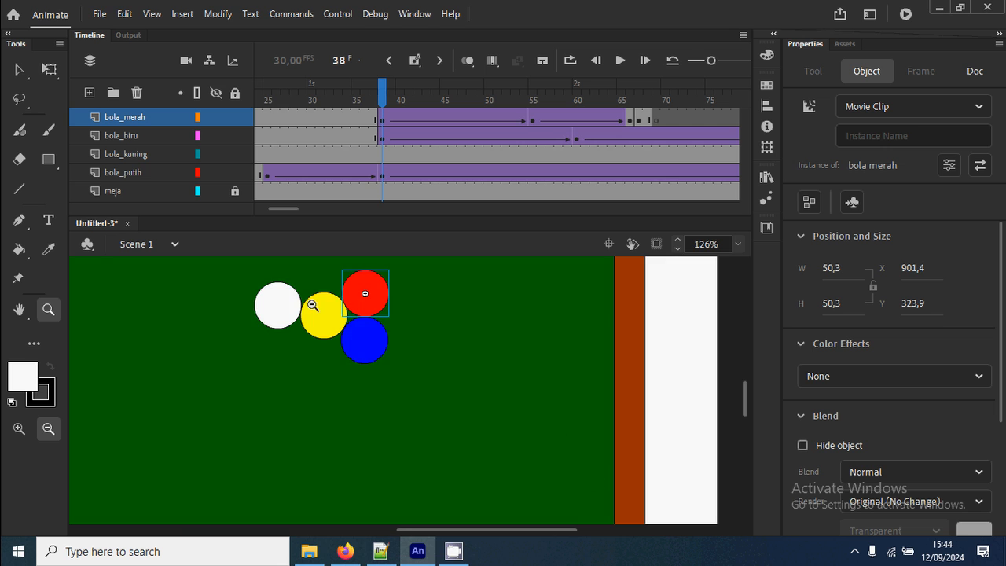
drag(247, 270, 413, 391)
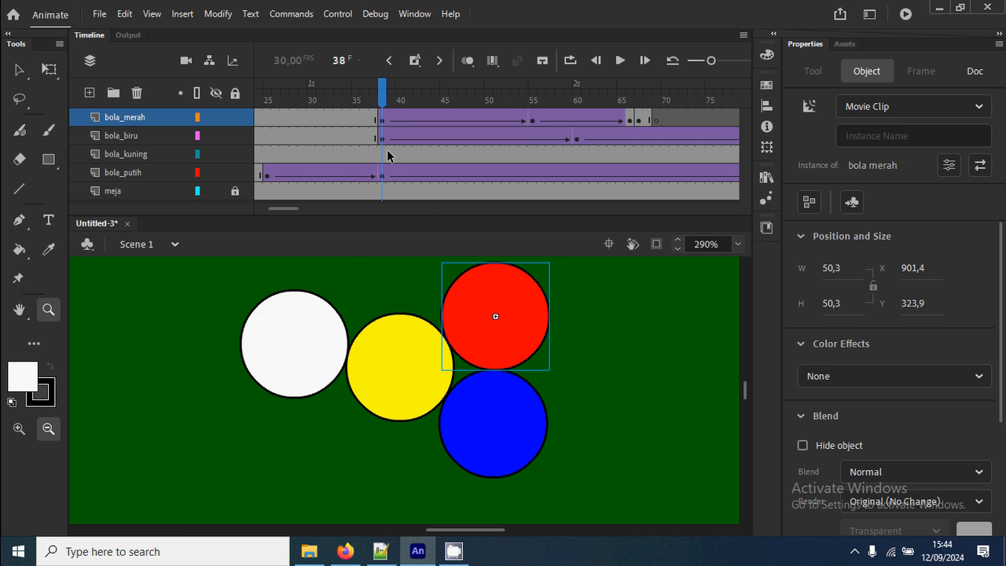
right_click(383, 157)
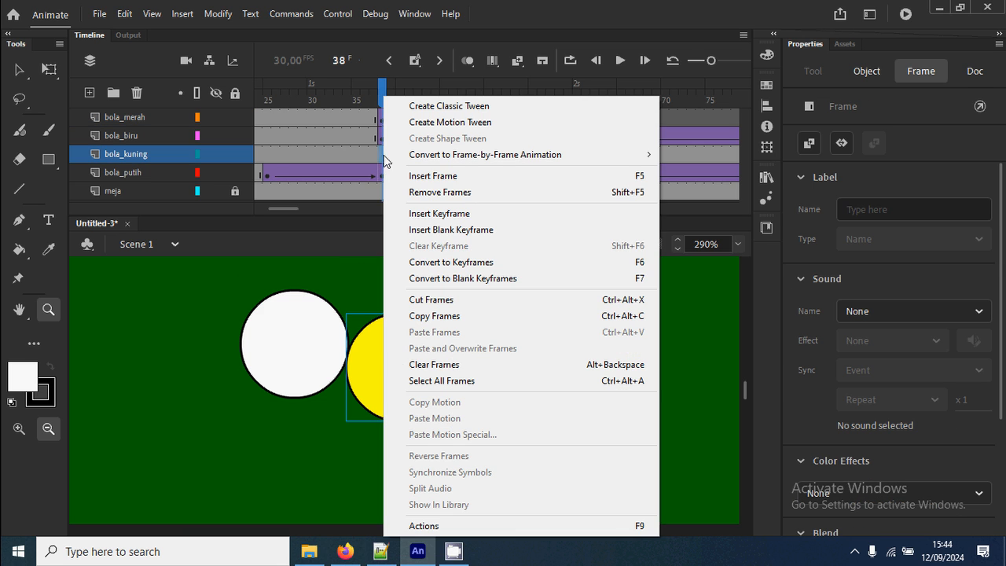
click(441, 214)
click(412, 367)
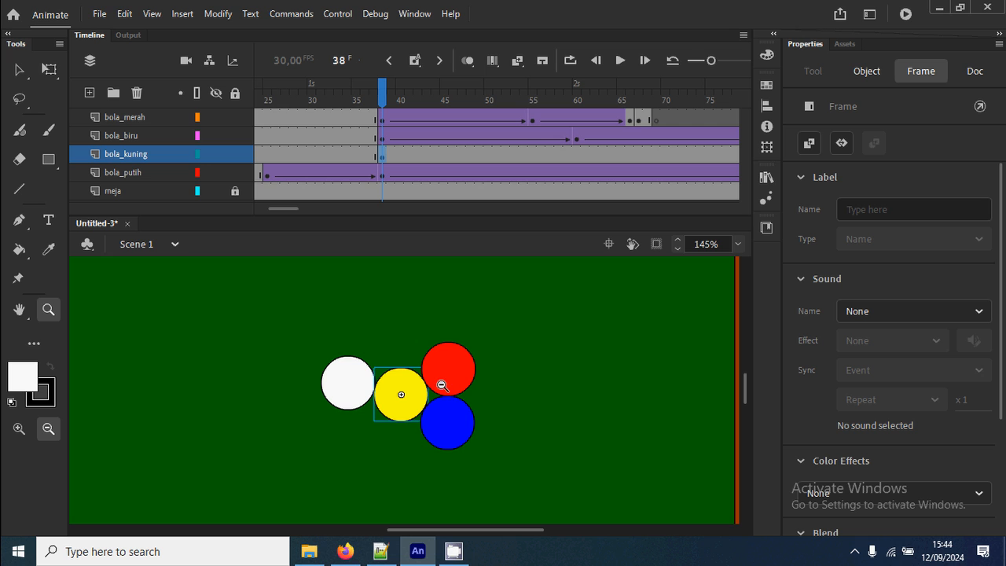
Insert a keyframe at frame 76 on bola_kuning and move the yellow ball diagonally down toward the lower-right part of the table.
drag(289, 209, 292, 208)
click(650, 156)
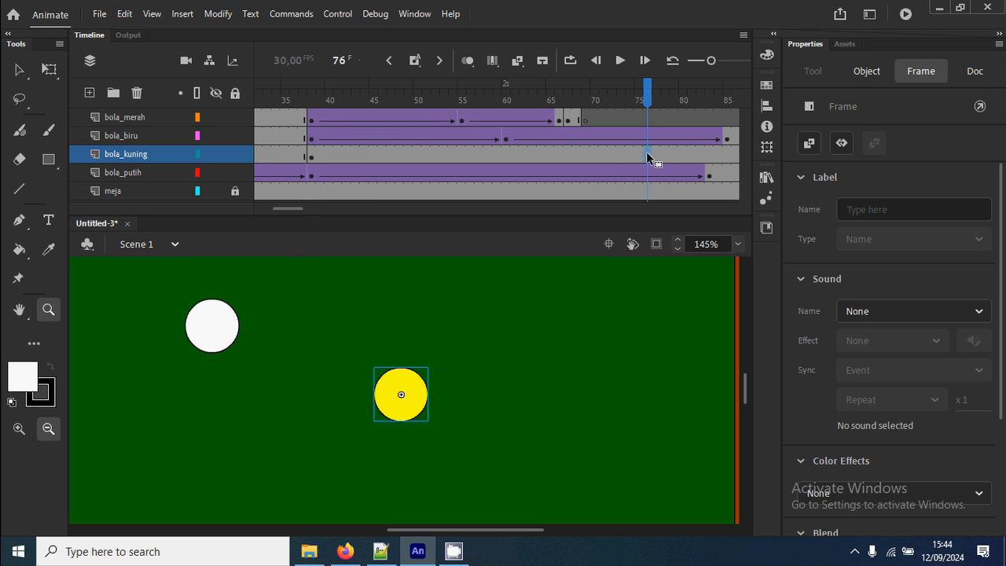
right_click(650, 155)
click(720, 216)
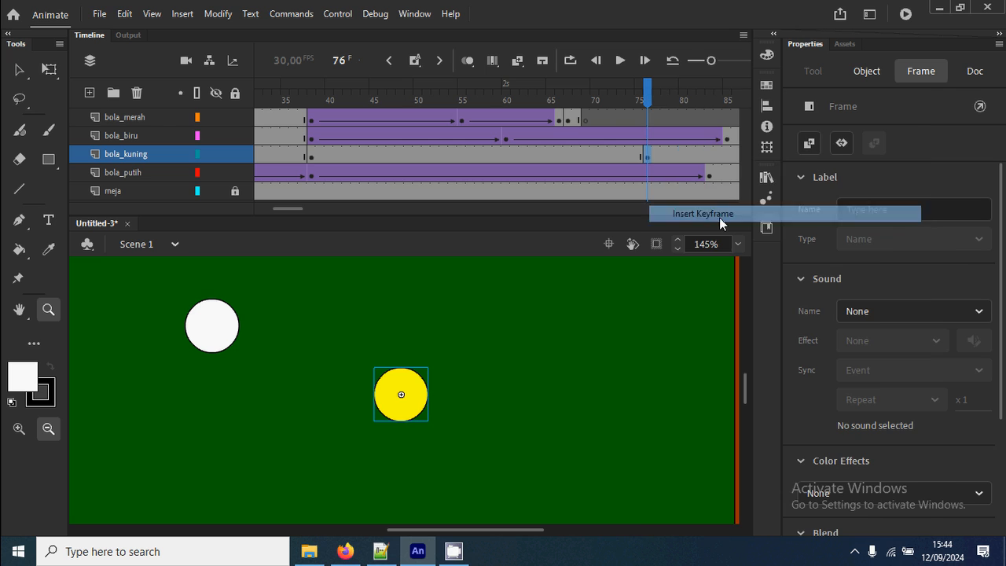
click(19, 72)
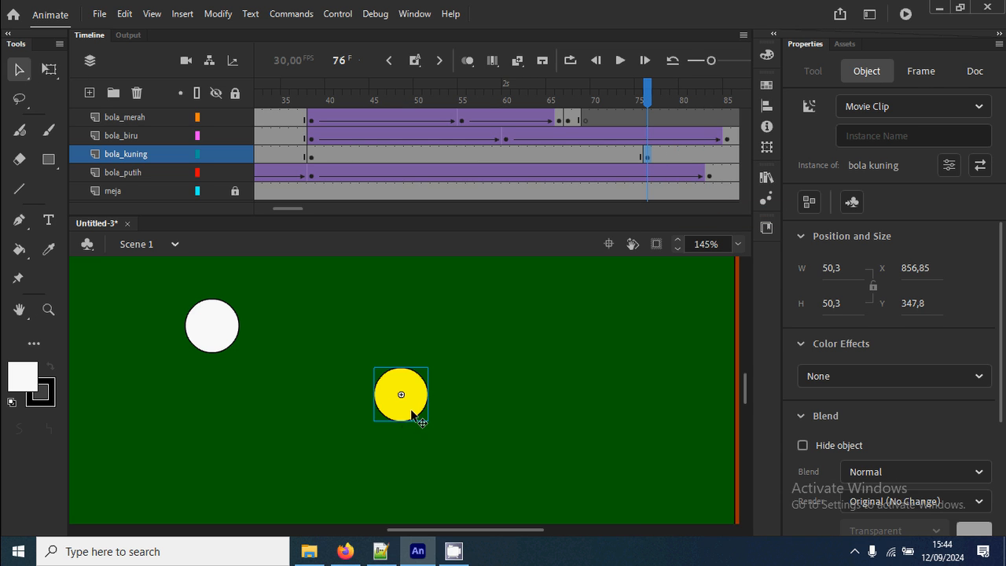
drag(415, 416, 542, 459)
Create a classic tween between frames 38 and 76 on bola_kuning, test the movie and close the preview.
right_click(541, 155)
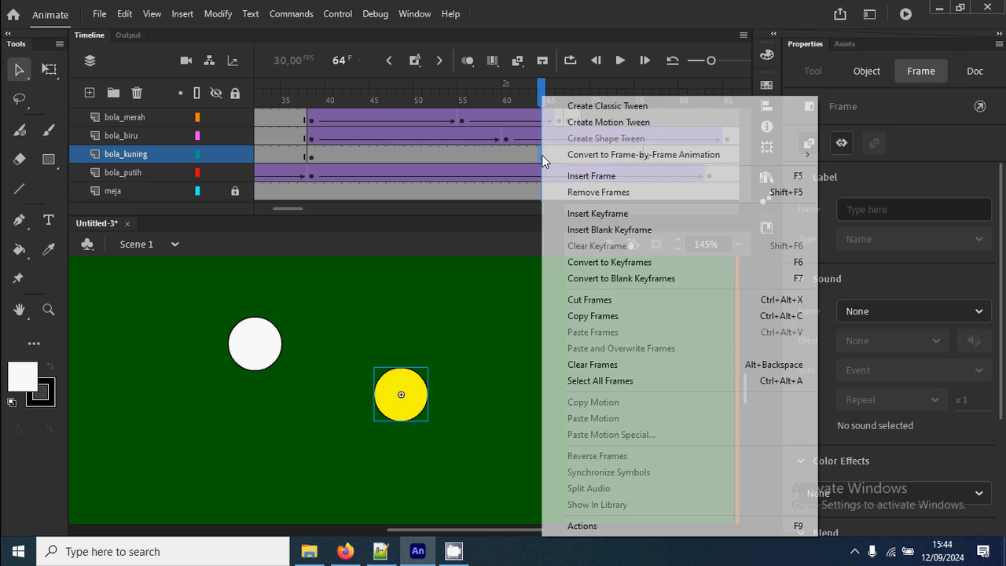
click(605, 104)
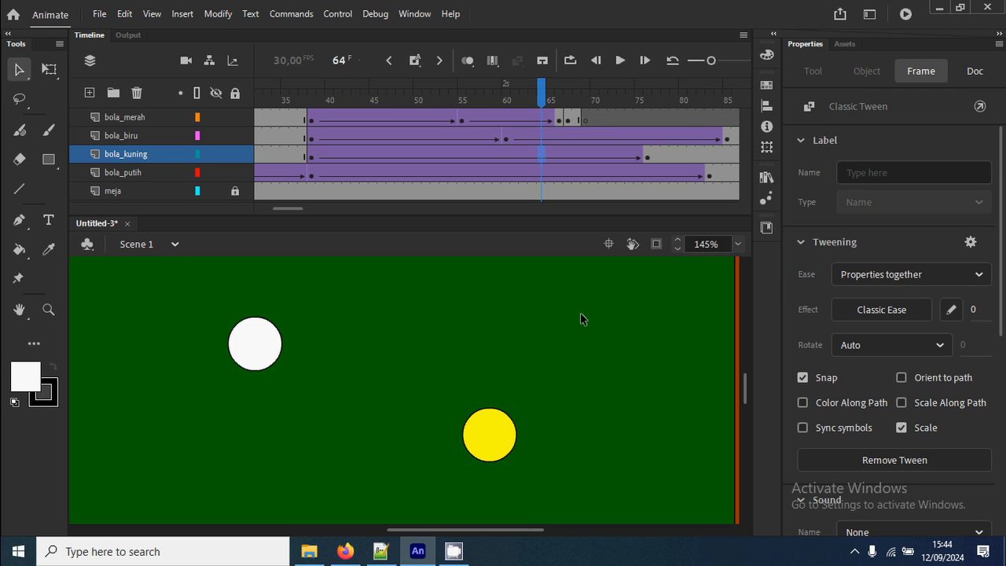
key(ctrl+Return)
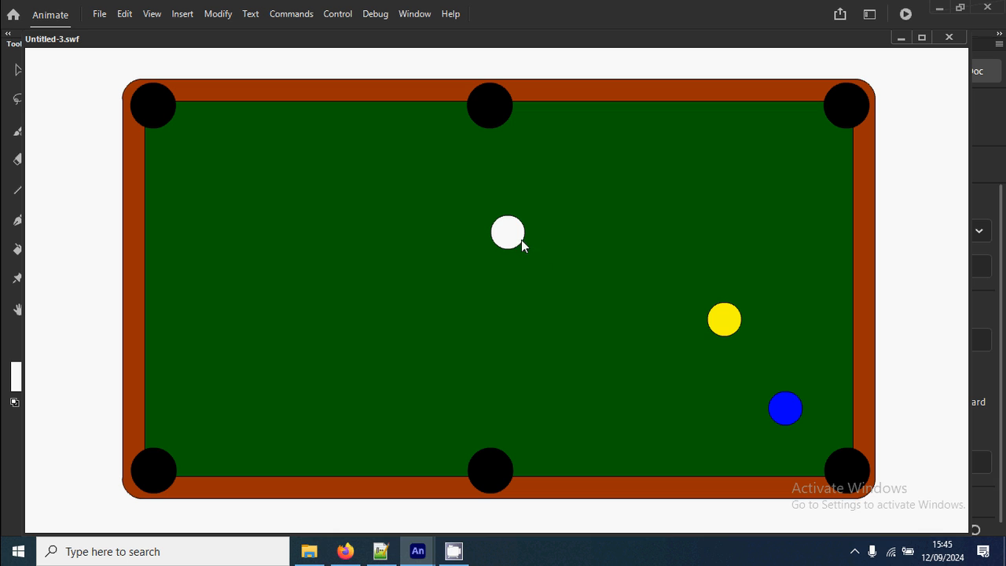
click(949, 37)
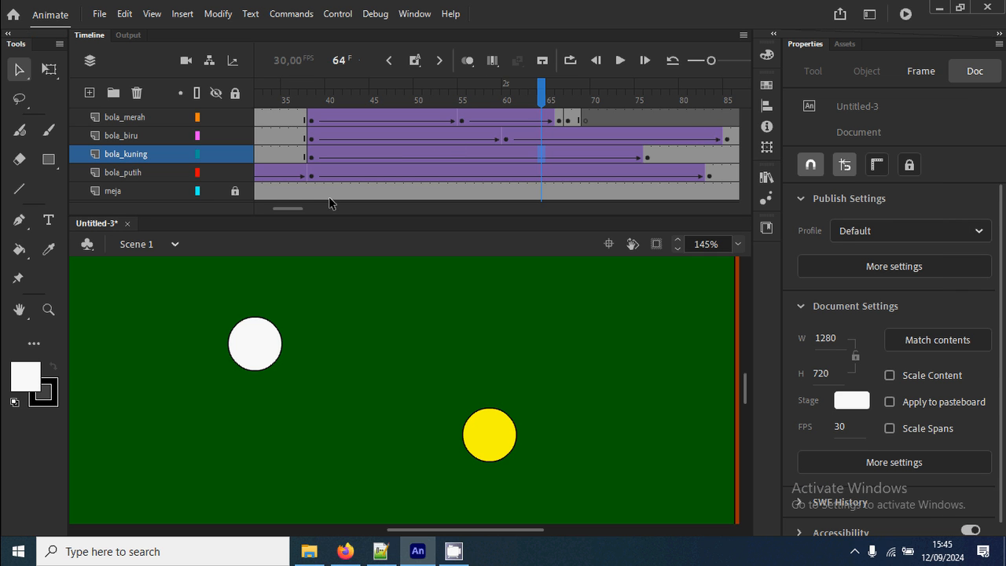
Insert a keyframe at frame 105 on the bola_putih layer to hold the white ball before its second shot.
drag(287, 207, 302, 208)
drag(312, 86, 506, 118)
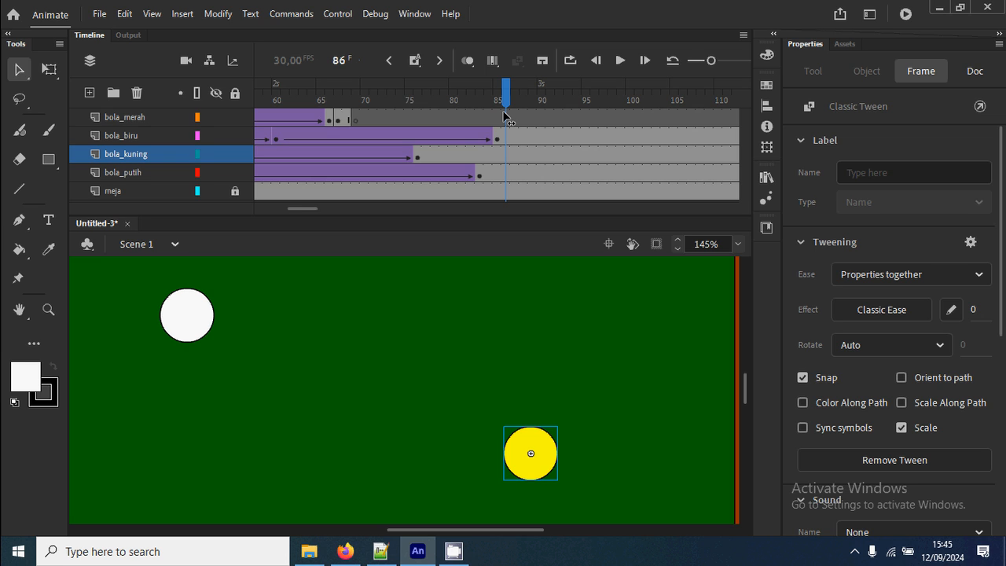
drag(298, 210, 306, 209)
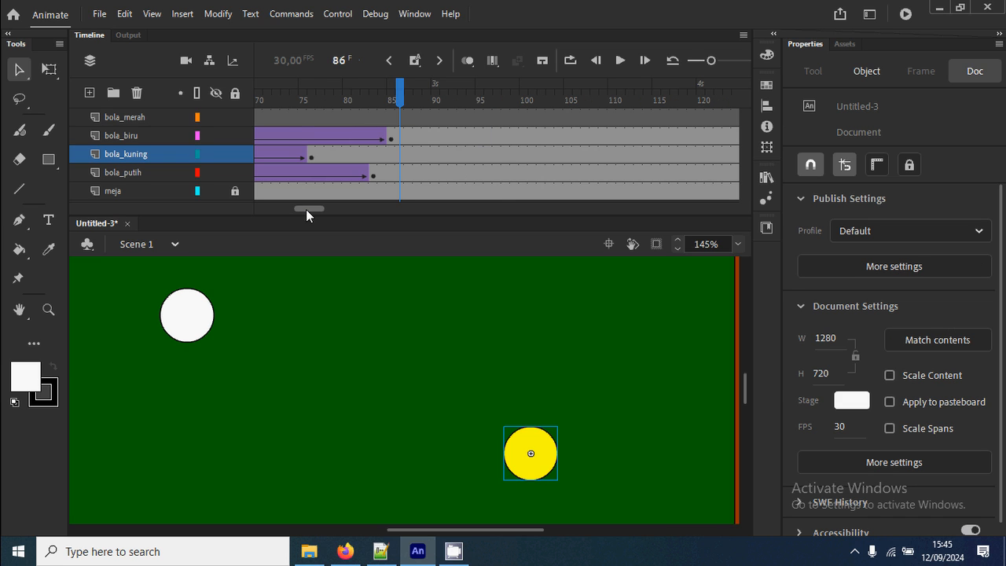
drag(406, 100, 559, 100)
click(569, 172)
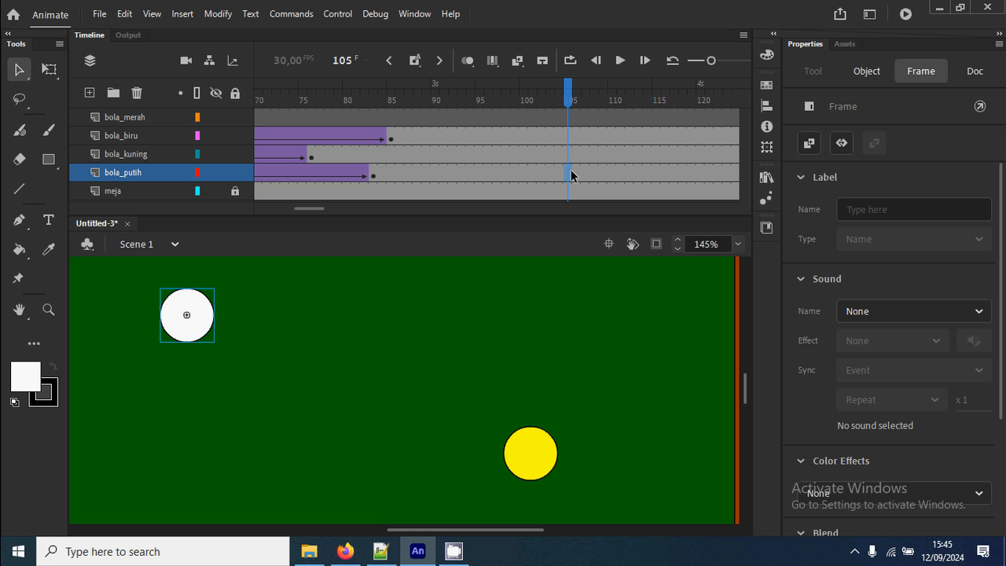
right_click(570, 174)
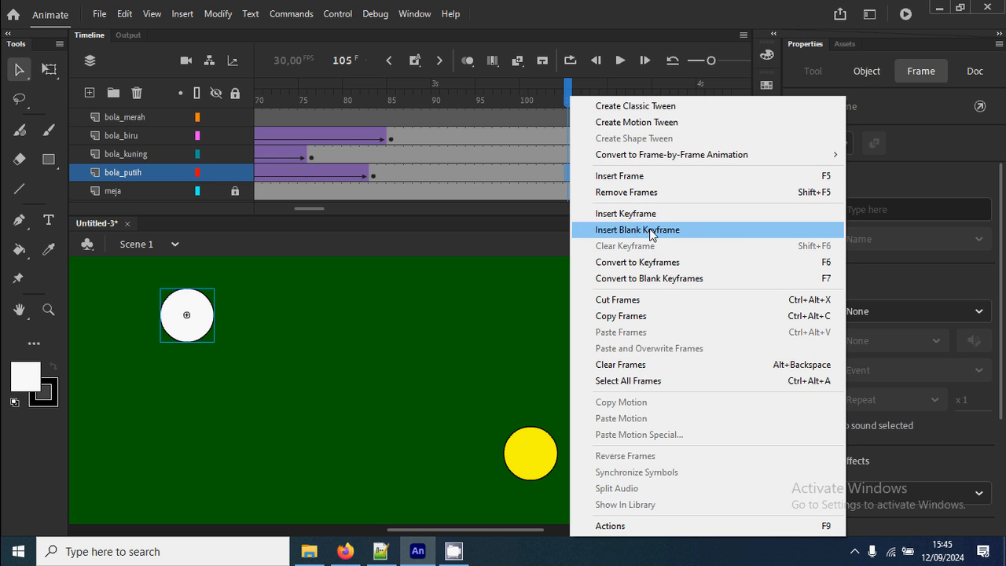
click(655, 215)
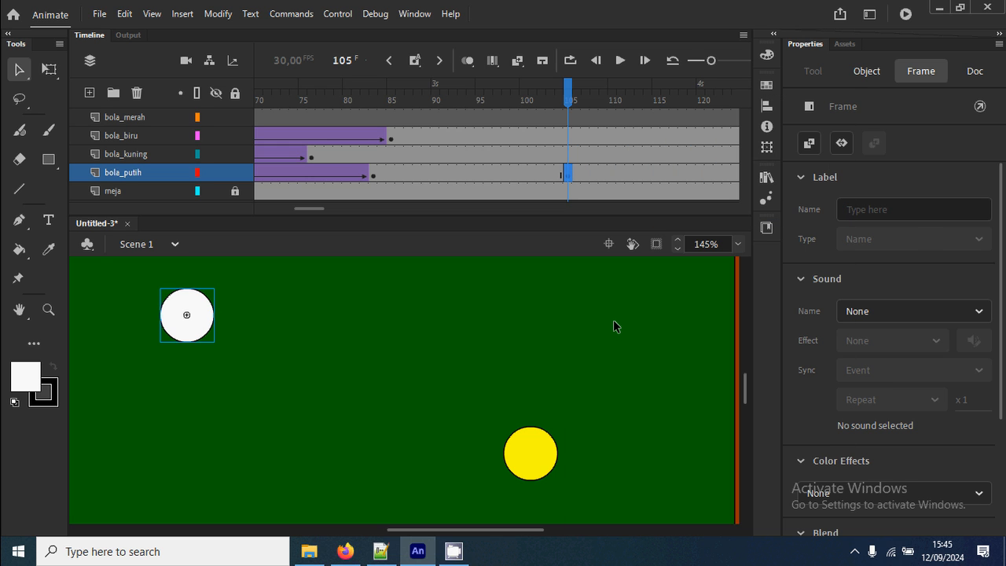
Insert a keyframe at frame 120 on bola_putih and move the white ball against the yellow ball, at about X 951, Y 361.
key(ctrl+2)
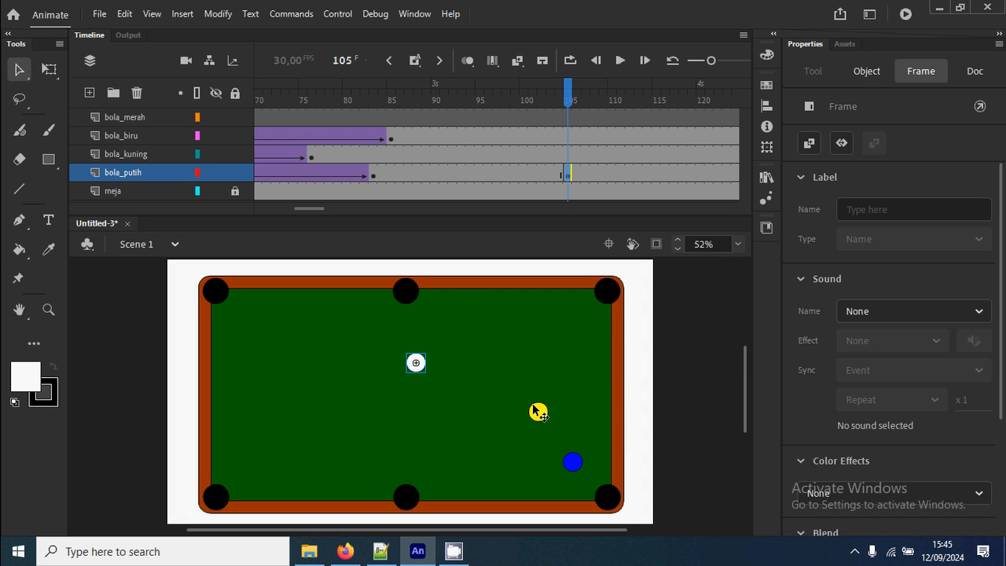
key(z)
drag(393, 348, 635, 438)
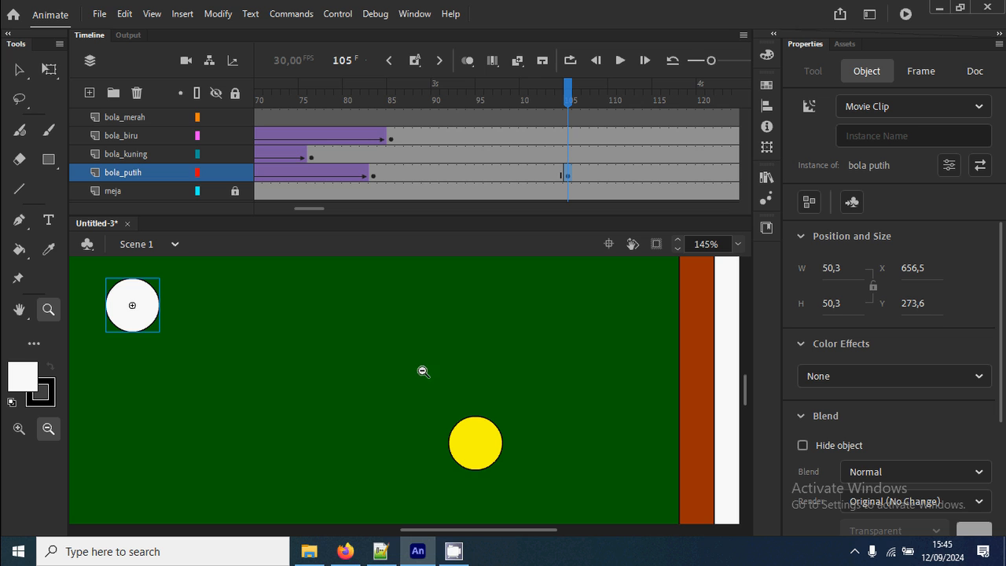
drag(311, 209, 320, 209)
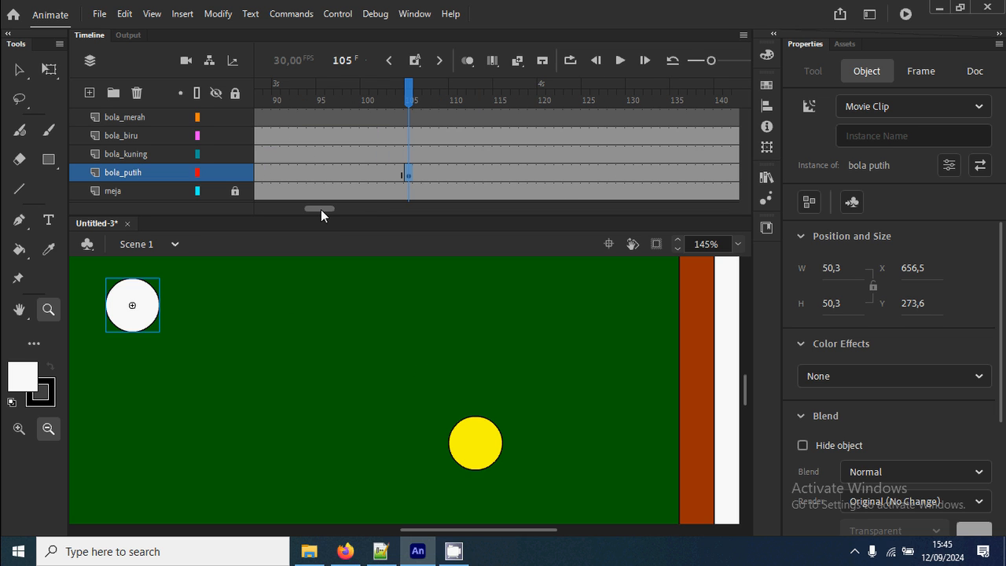
click(542, 174)
right_click(543, 177)
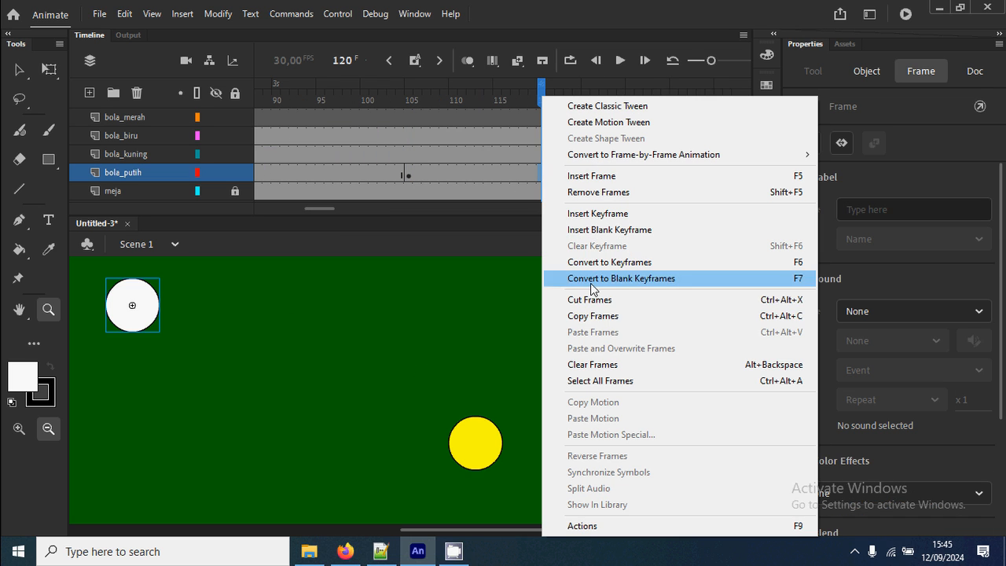
click(620, 217)
click(18, 70)
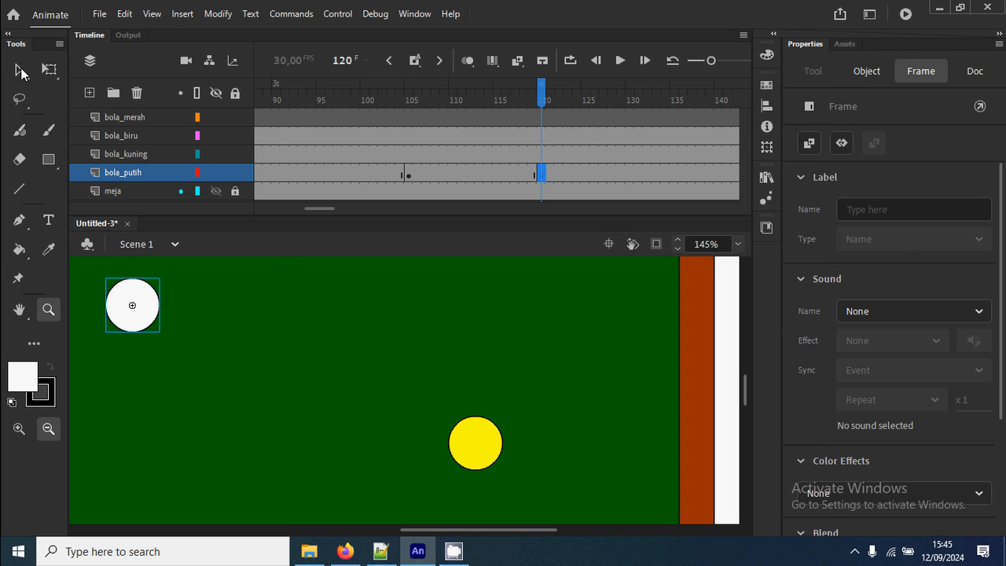
drag(145, 302, 550, 337)
ctrl+shift+click(500, 351)
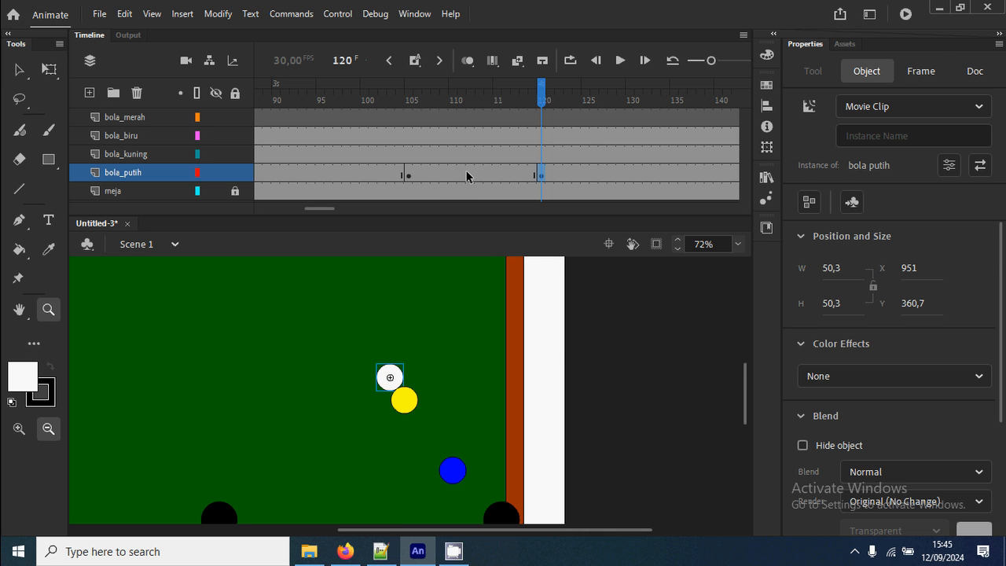
Create a classic tween between frames 105 and 120 on bola_putih and scrub through the white ball's motion.
right_click(466, 176)
click(503, 103)
drag(409, 101, 553, 122)
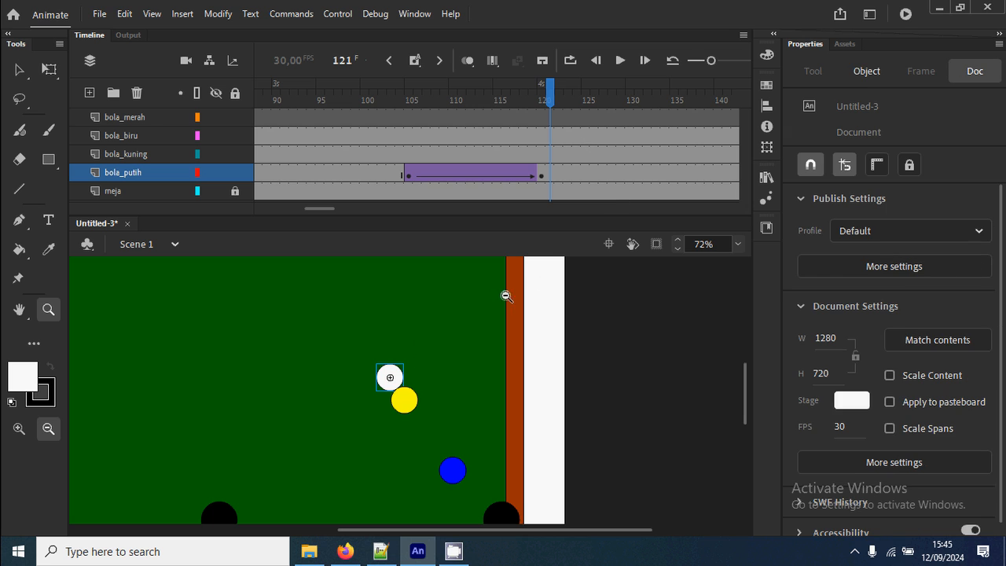
Insert a keyframe at frame 147 on bola_putih and move the white ball to the right cushion, at about X 1144, Y 218.
click(723, 172)
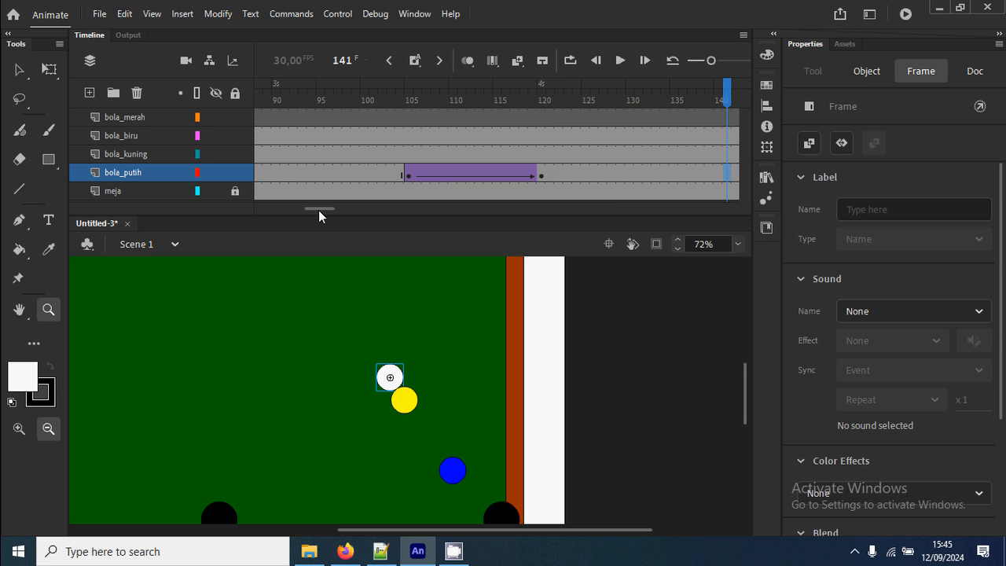
drag(318, 210, 331, 217)
right_click(664, 177)
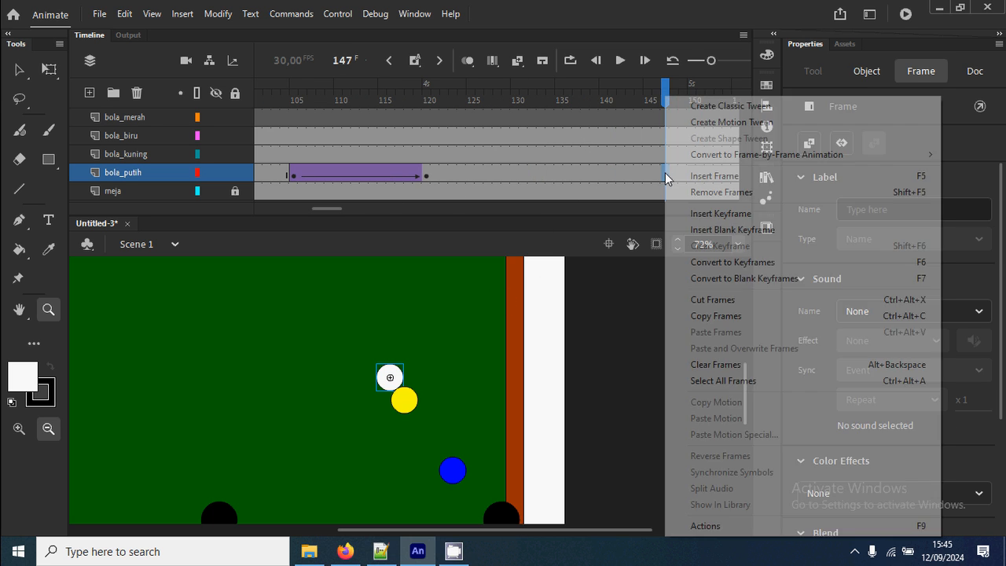
click(696, 214)
click(19, 69)
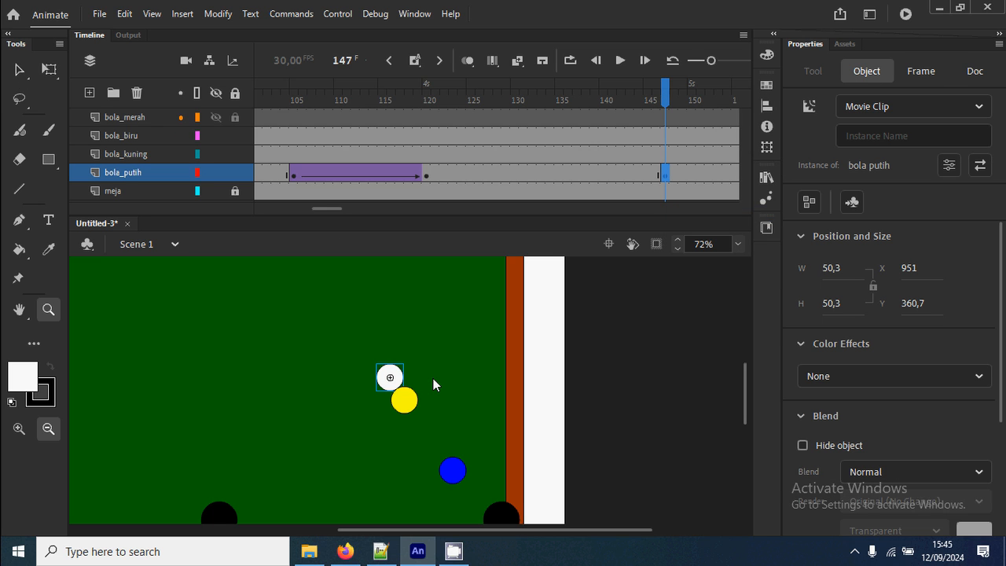
drag(393, 371, 491, 301)
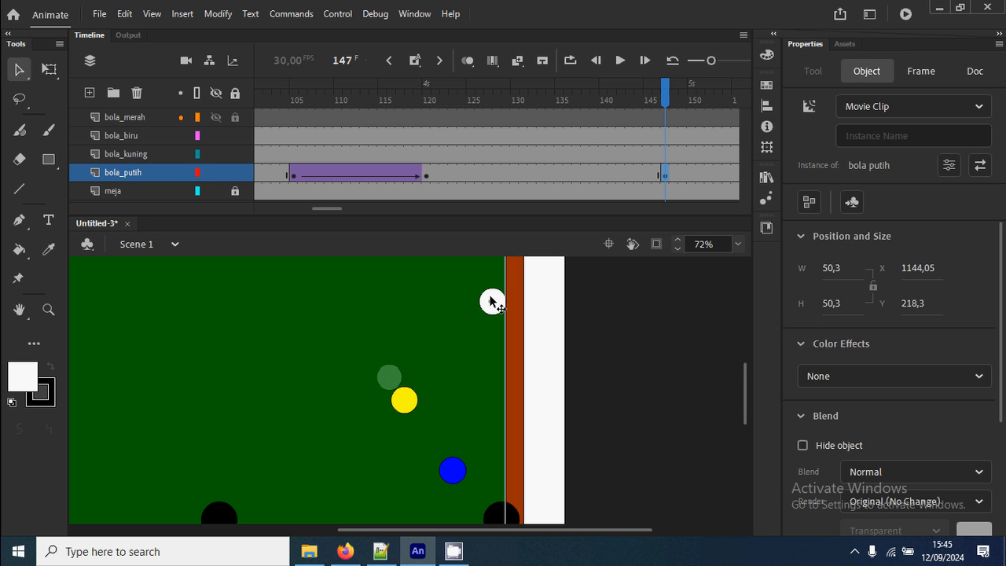
Create a classic tween between frames 120 and 147 on bola_putih and scrub ahead to frame 174.
right_click(593, 172)
click(636, 103)
drag(327, 208, 347, 209)
drag(302, 92, 605, 121)
Insert a keyframe at frame 180 on bola_putih and move the white ball up and away from the cushion, to about X 1053, Y 152.
drag(399, 383, 447, 444)
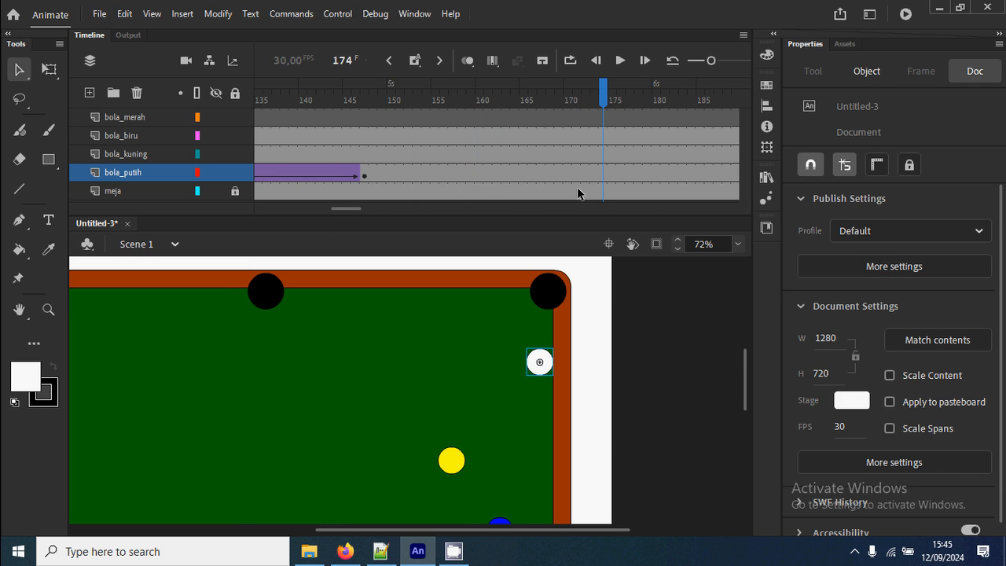
click(659, 174)
right_click(663, 174)
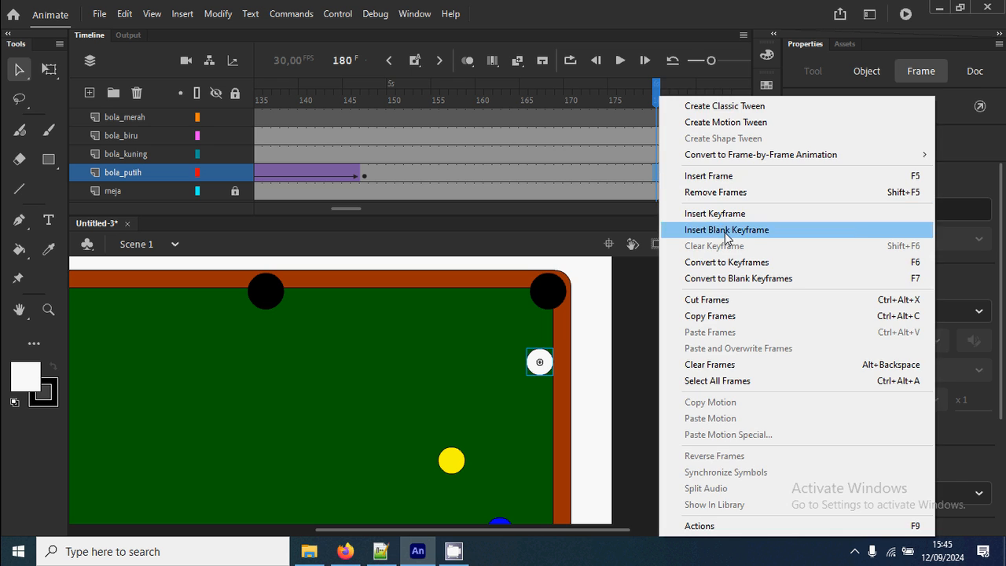
click(712, 213)
drag(539, 361, 491, 327)
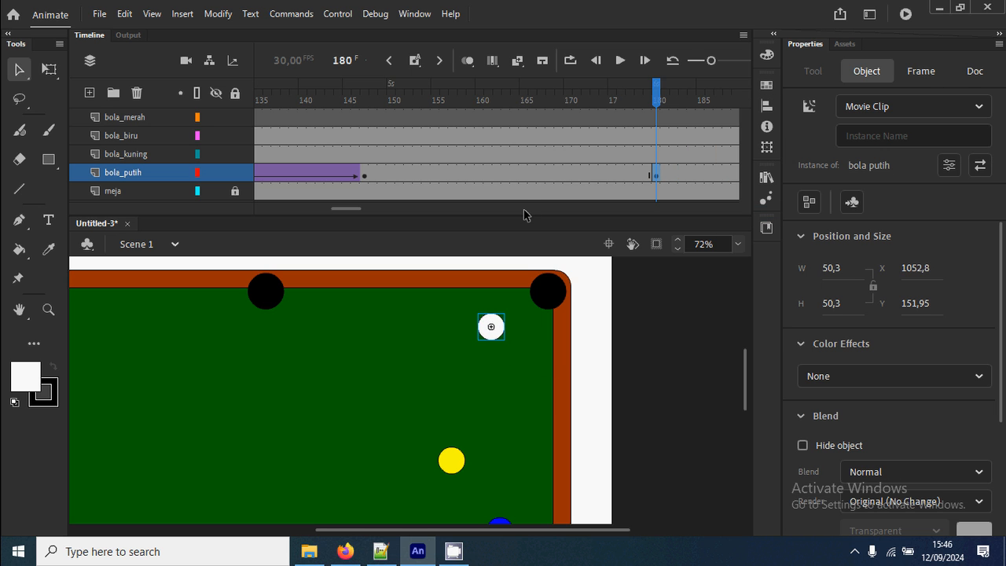
Create a classic tween between frames 147 and 180 on bola_putih and test the movie.
right_click(527, 173)
click(589, 104)
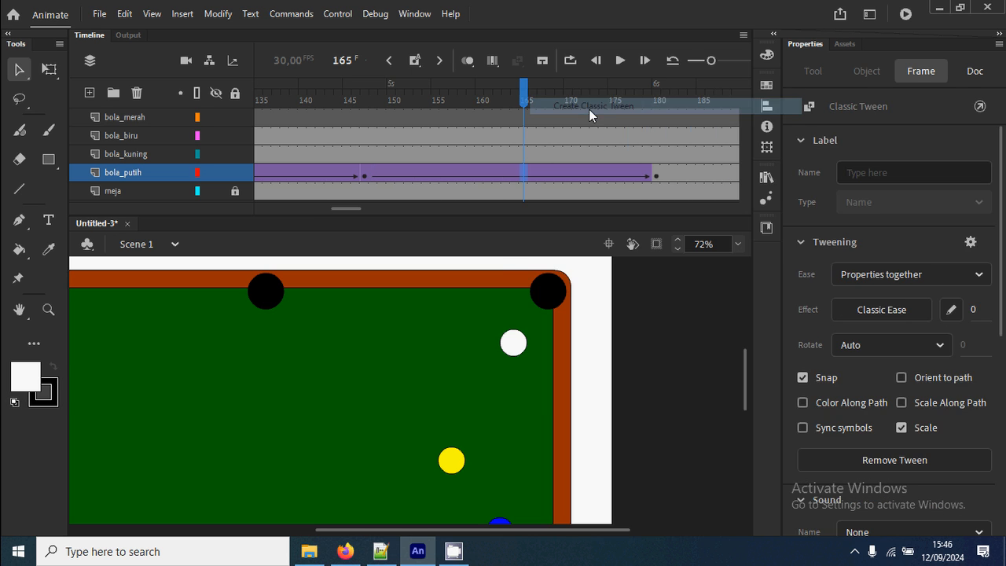
key(ctrl+Return)
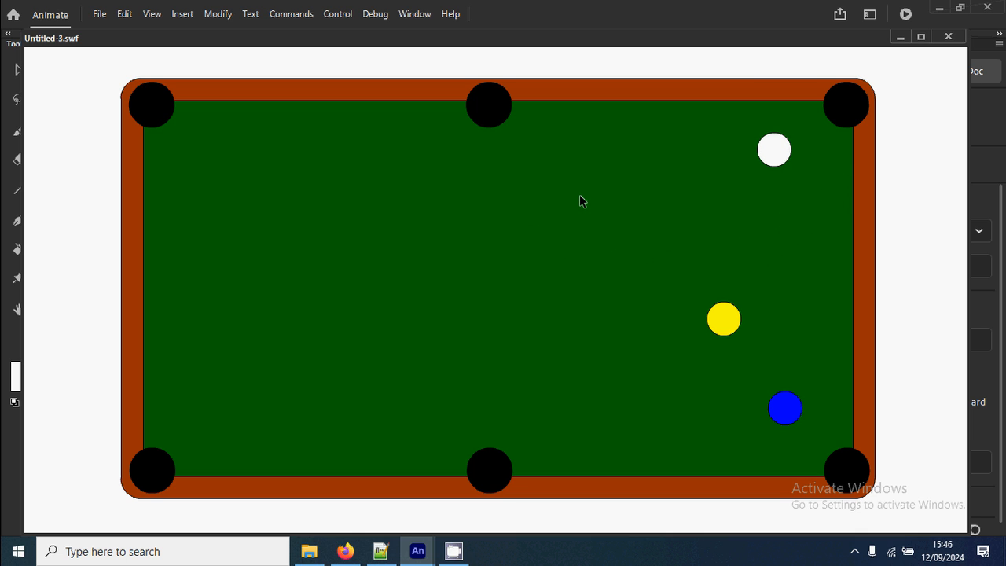
Close the movie preview and insert a keyframe at frame 120 on the bola_kuning layer.
click(948, 37)
drag(348, 210, 324, 210)
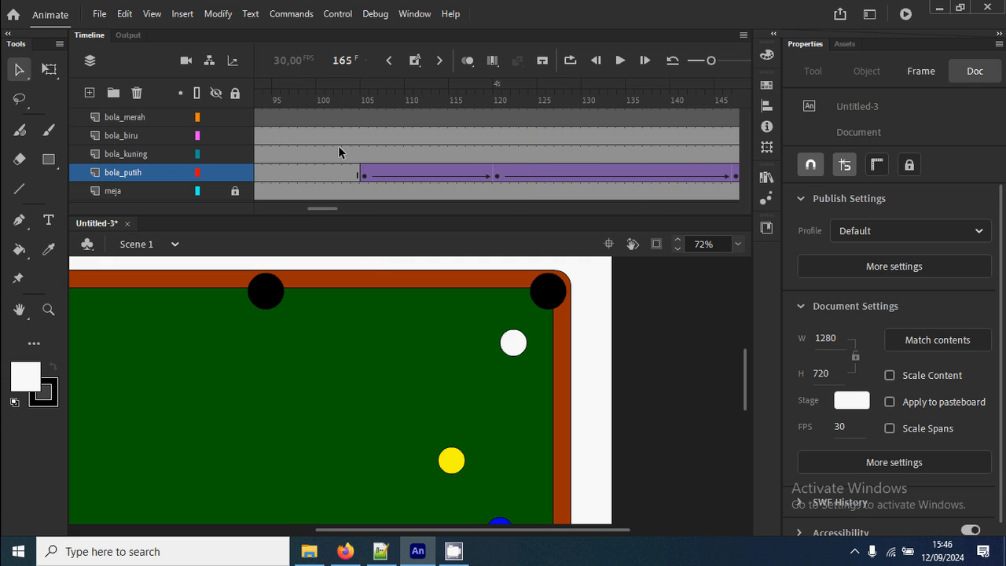
drag(367, 99, 497, 116)
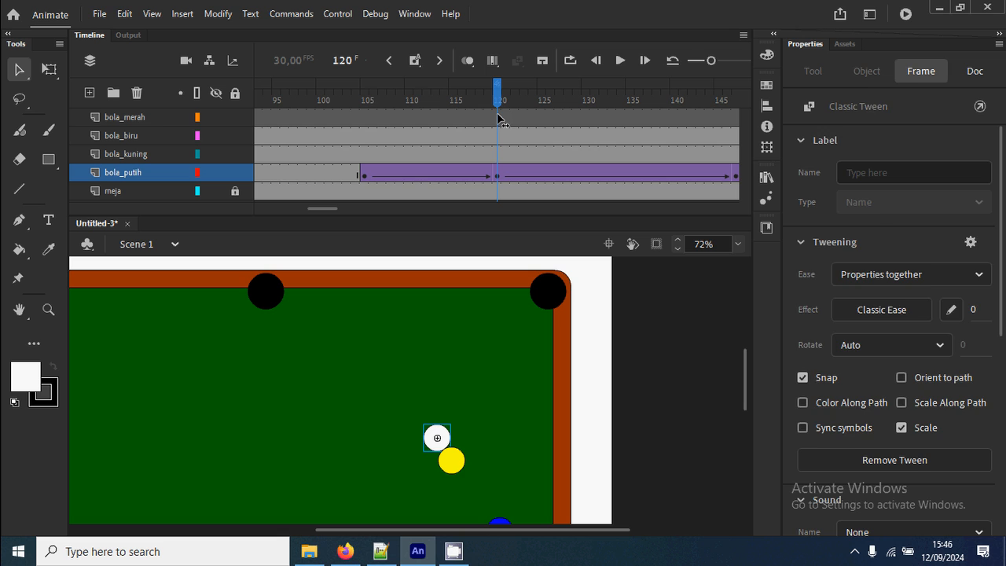
key(z)
drag(400, 410, 566, 532)
scroll(440, 406, down, 2)
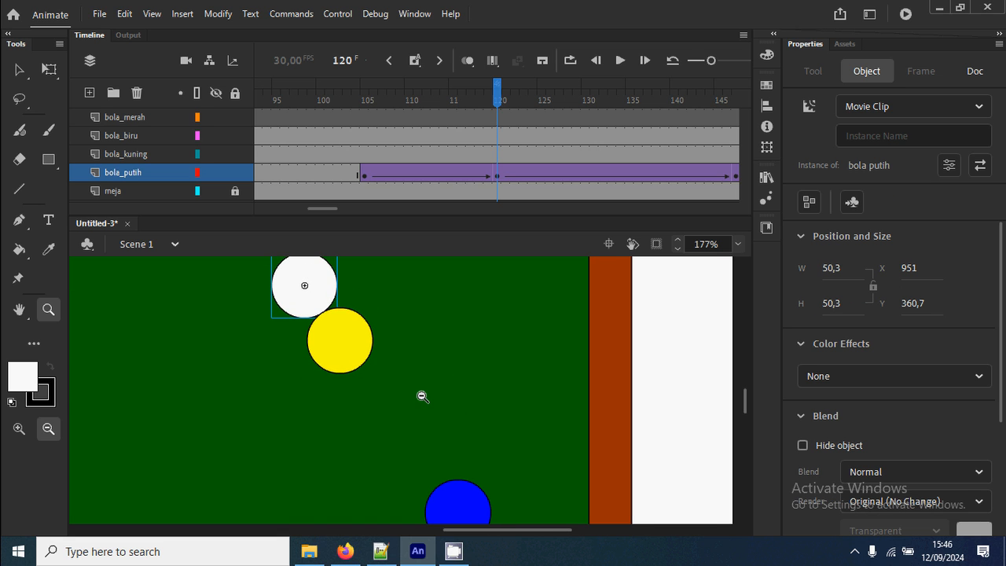
alt+click(416, 398)
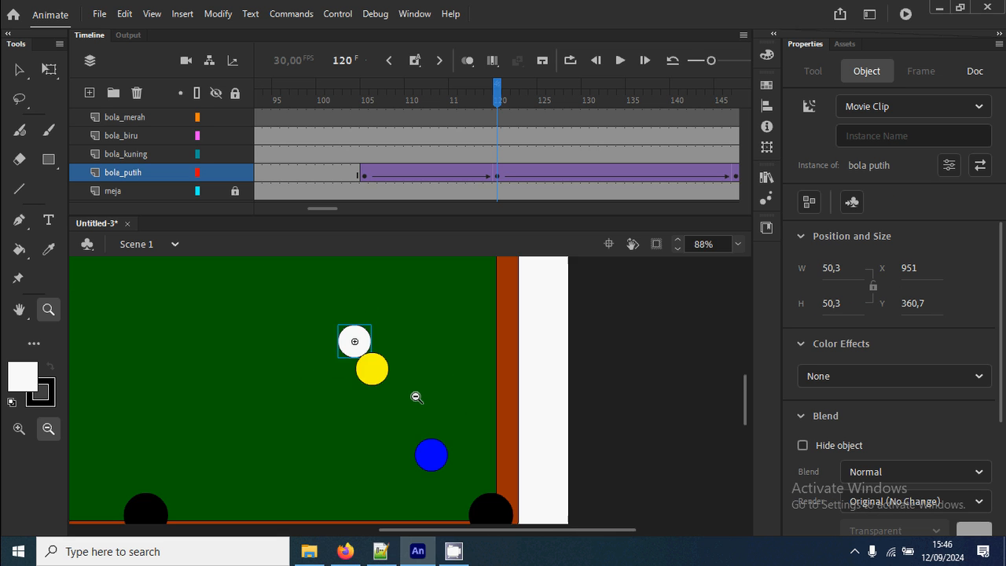
click(496, 155)
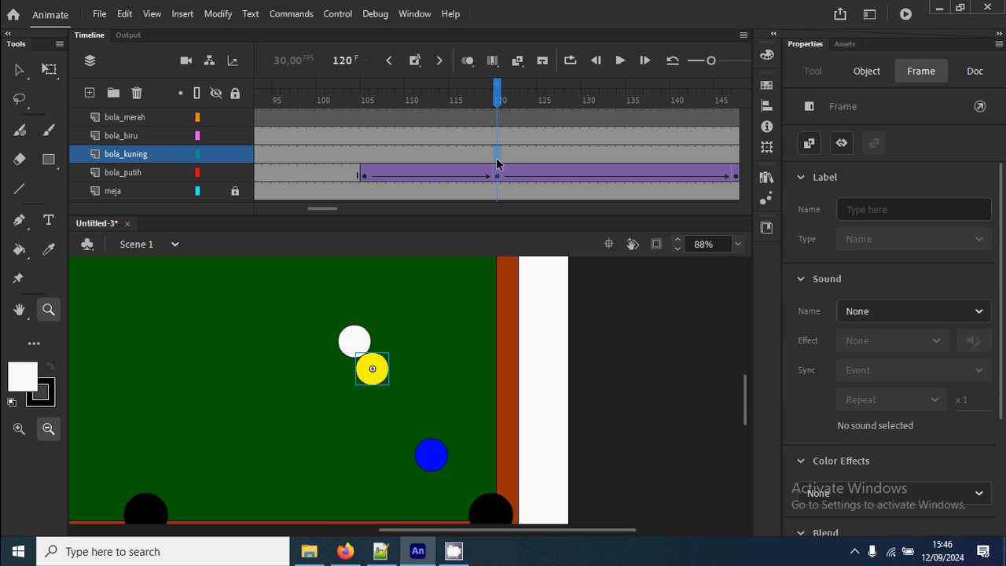
right_click(498, 157)
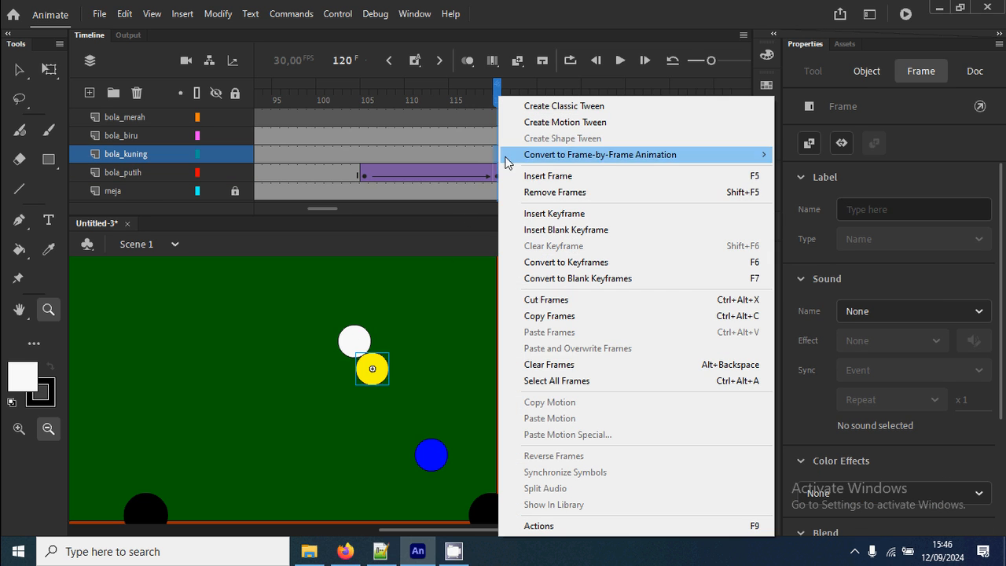
click(575, 214)
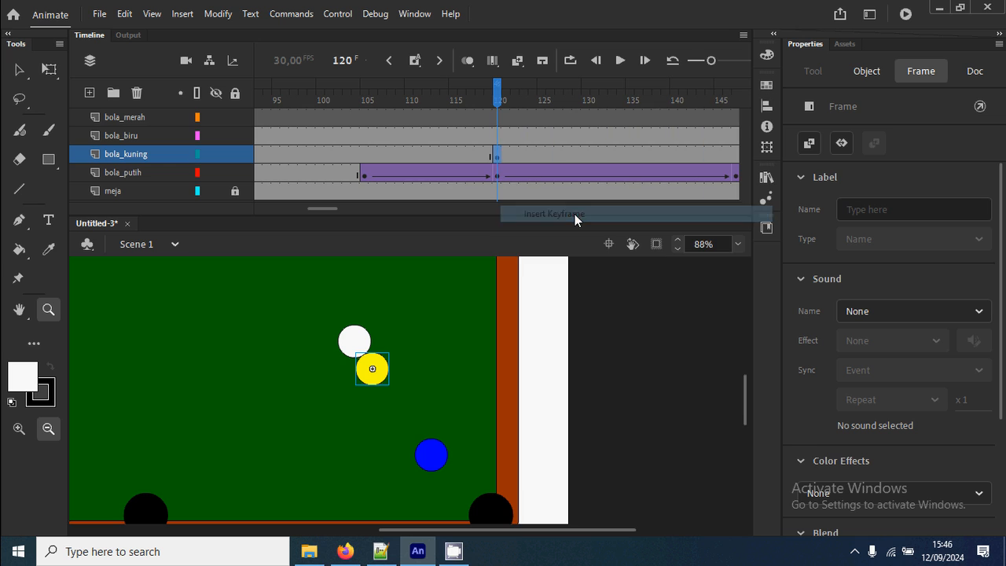
Insert a keyframe at frame 136 on bola_kuning and move the yellow ball against the blue ball, at about X 1034, Y 498.
click(640, 154)
right_click(641, 154)
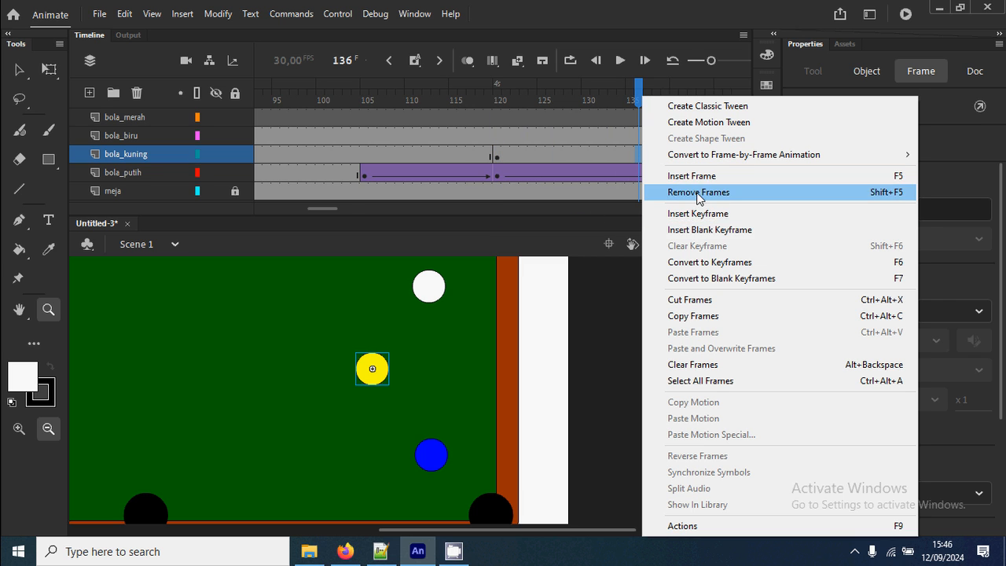
click(704, 218)
drag(340, 342, 504, 485)
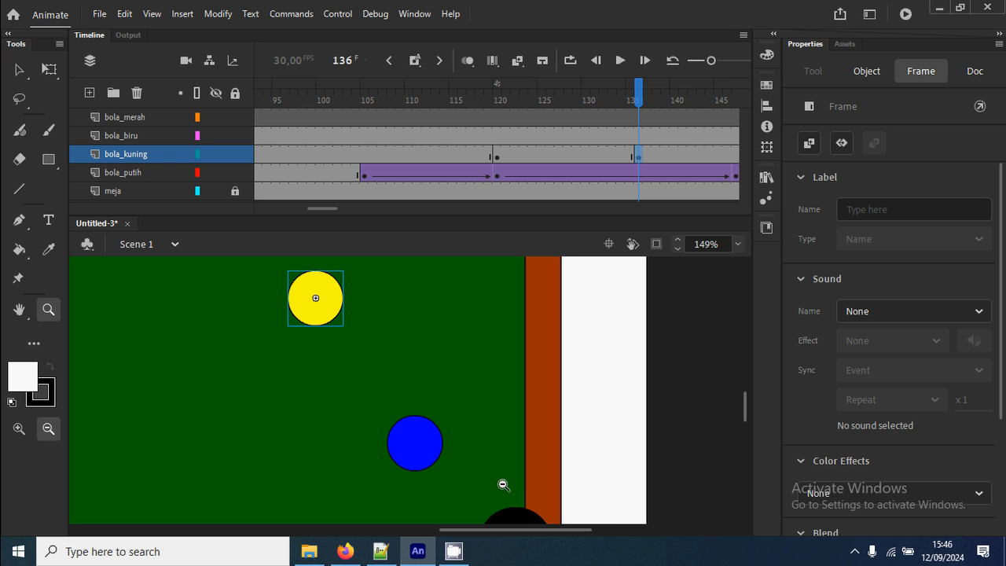
key(v)
drag(334, 313, 406, 430)
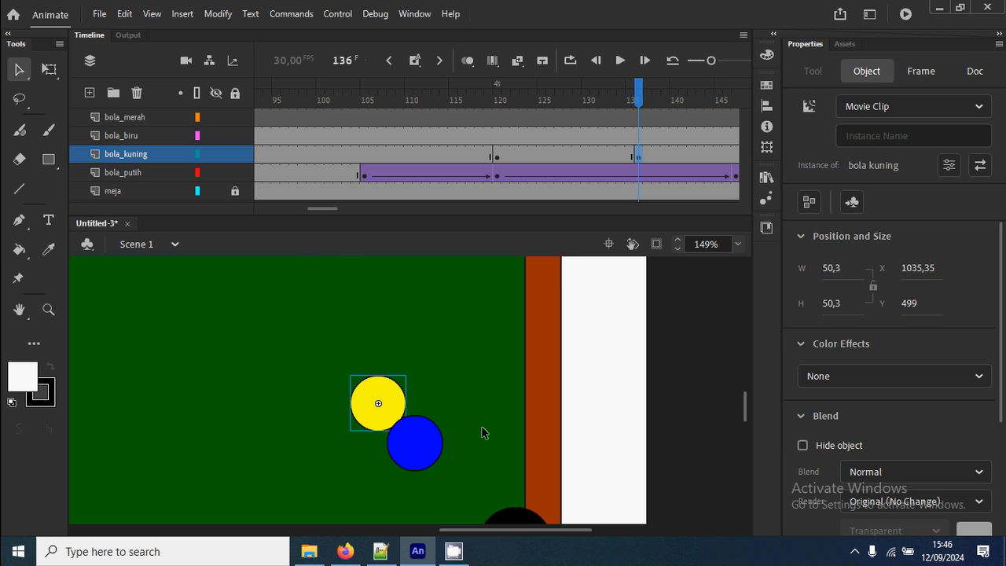
key(Up)
key(Left)
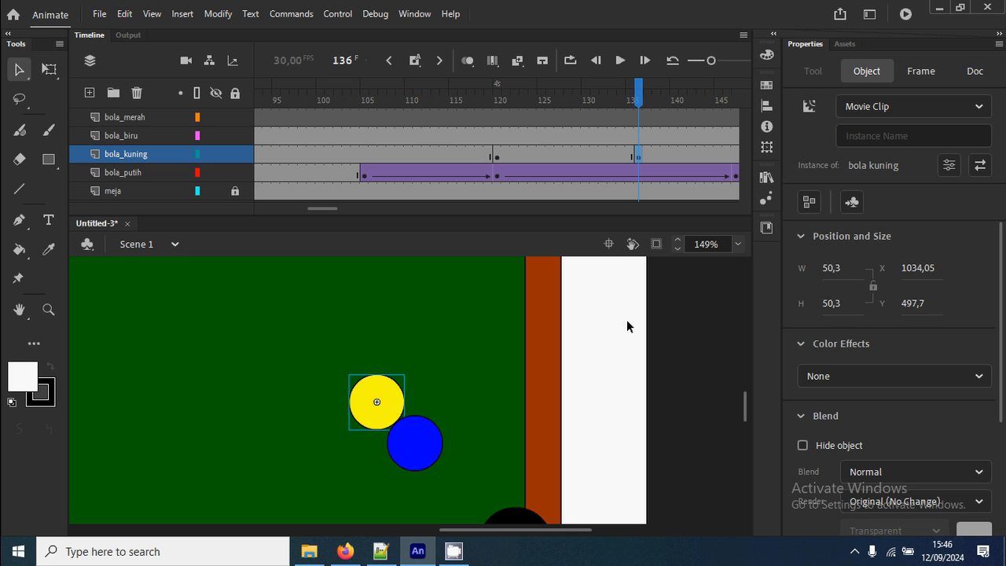
Create a classic tween between frames 120 and 136 on bola_kuning and scrub through it to frame 136.
right_click(558, 155)
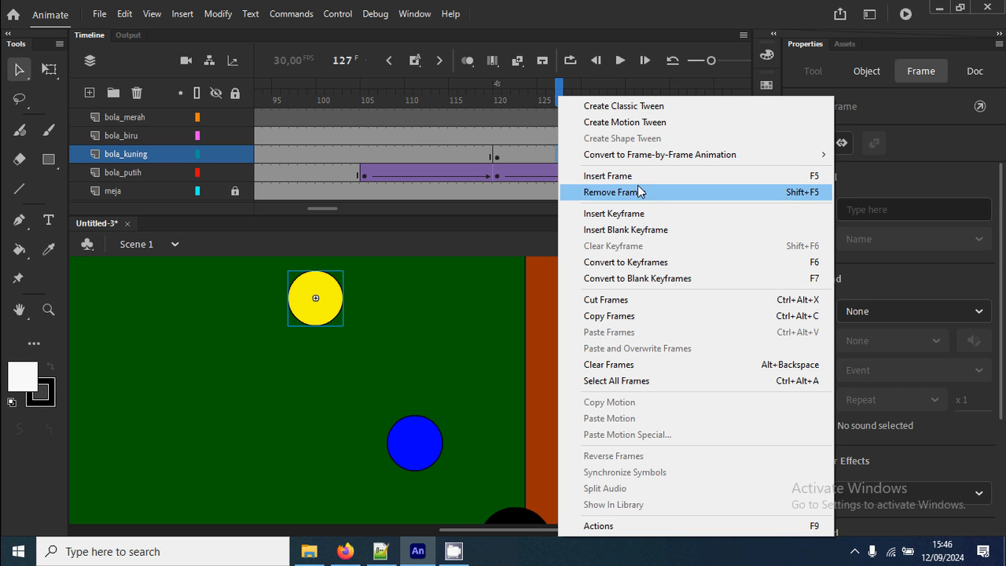
click(581, 213)
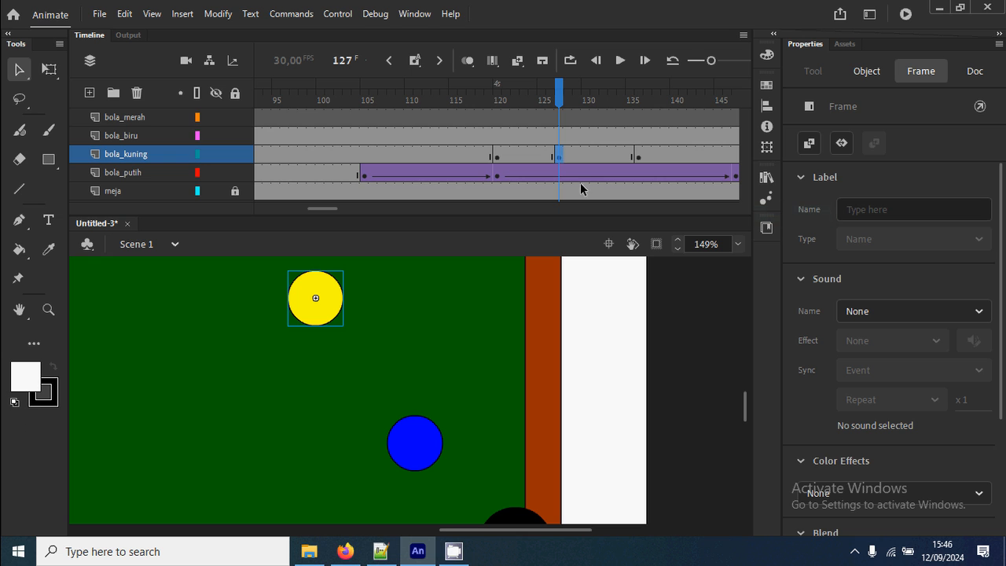
right_click(565, 155)
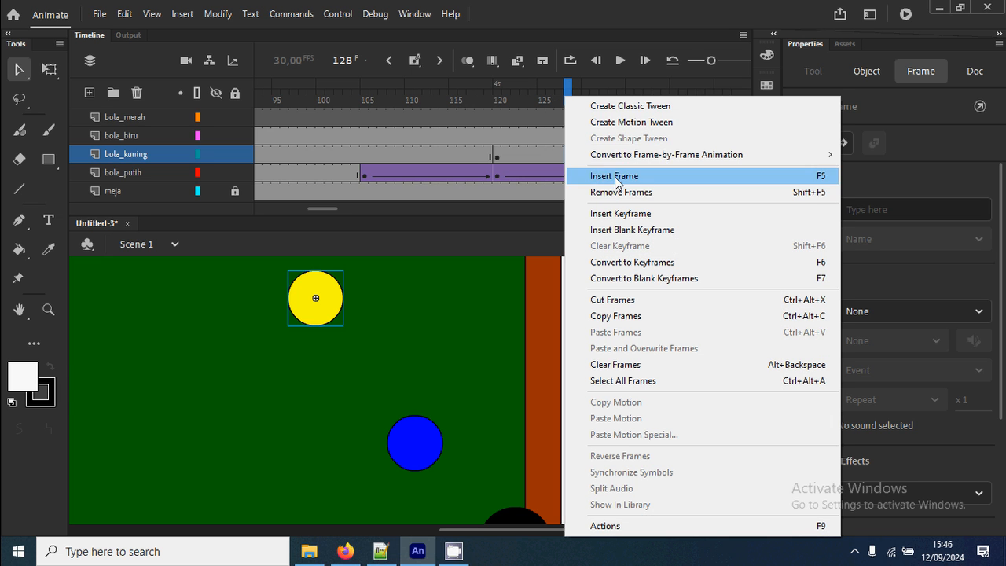
click(643, 106)
drag(507, 101, 638, 119)
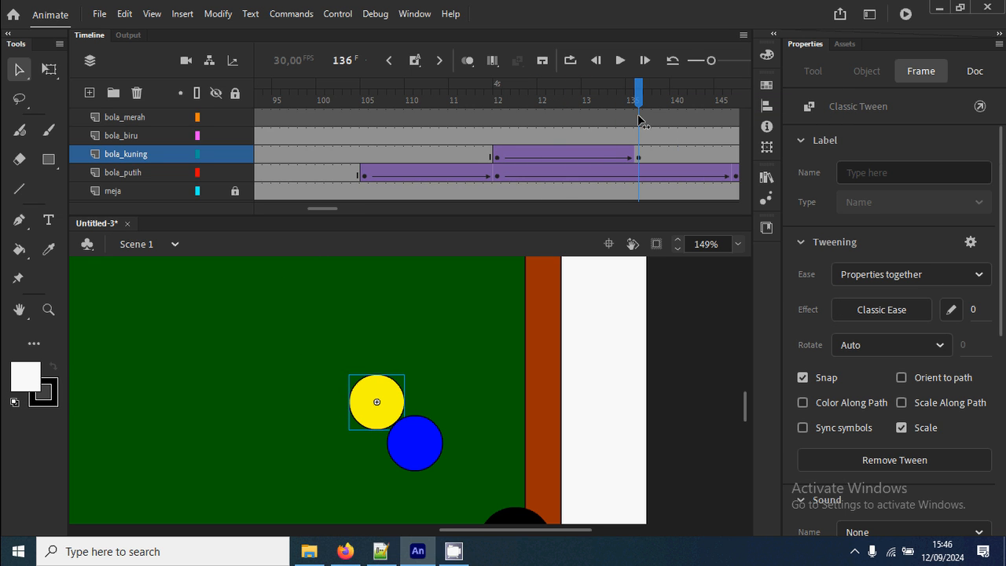
Insert a keyframe at frame 168 on bola_kuning and move the yellow ball up and left, away from the blue ball.
key(space)
drag(435, 408, 379, 417)
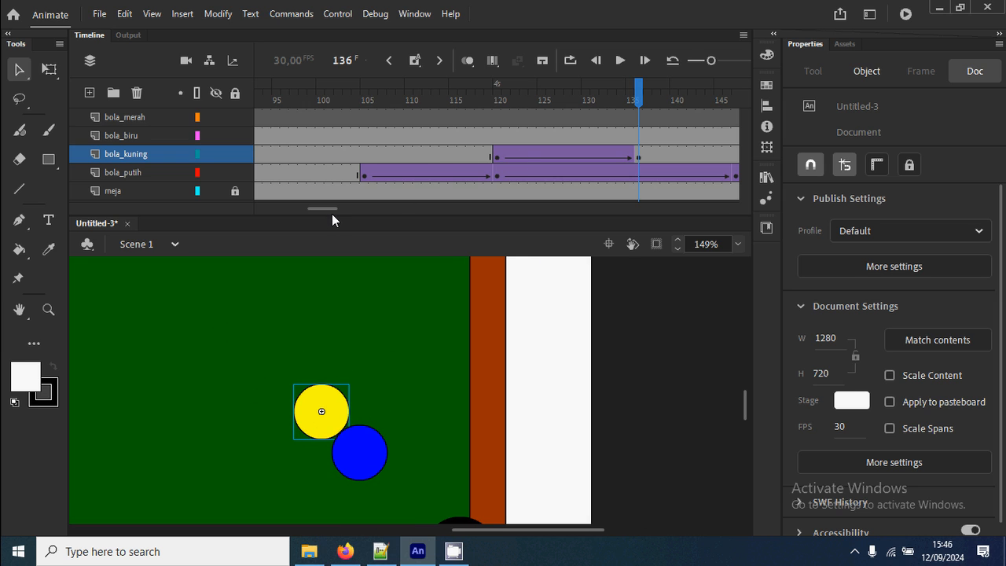
drag(332, 214, 352, 211)
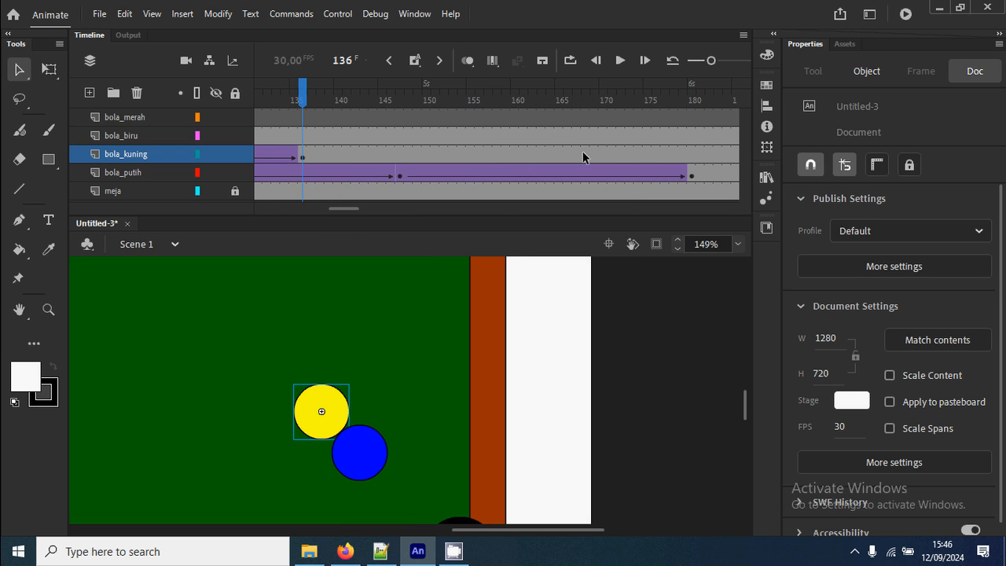
click(582, 156)
right_click(584, 154)
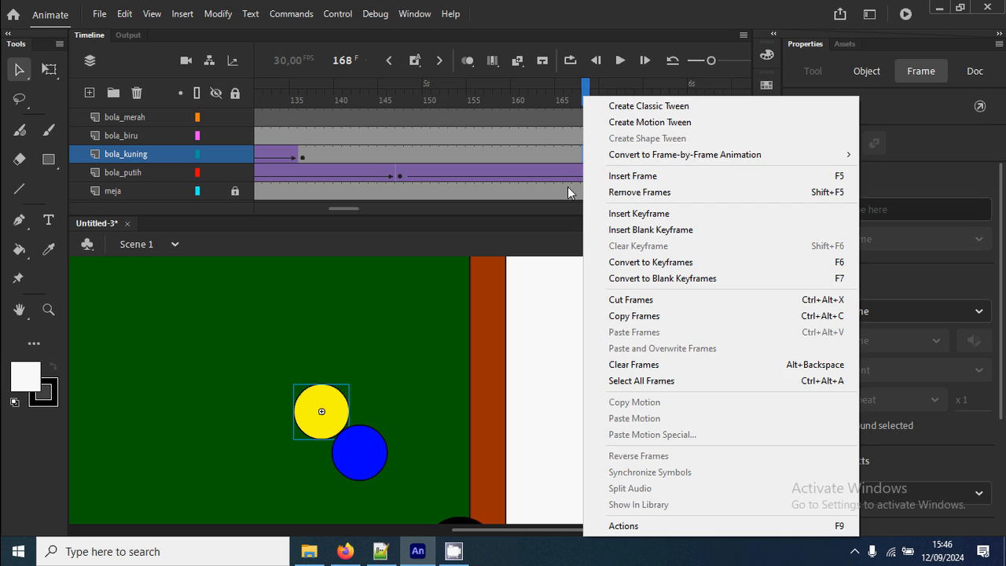
click(639, 214)
drag(327, 412, 224, 352)
Create a classic tween between frames 136 and 168 on bola_kuning, then test the movie and close the preview.
click(452, 154)
right_click(453, 154)
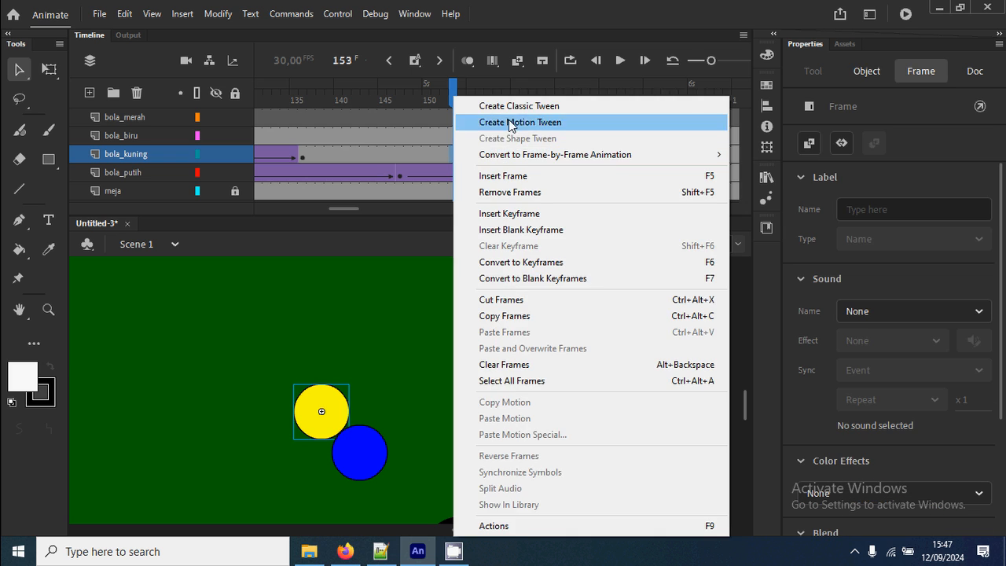
click(515, 100)
drag(290, 99, 574, 160)
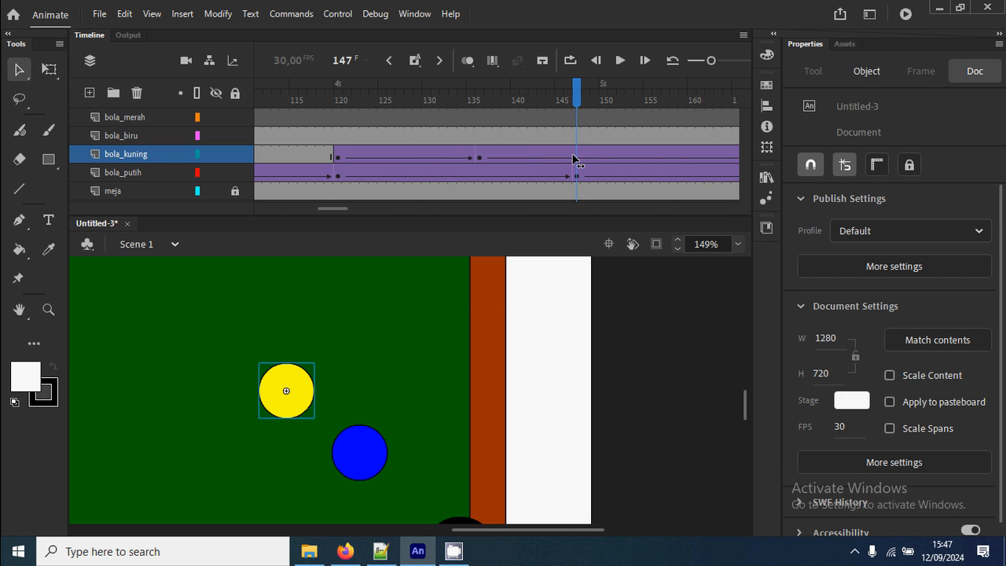
key(ctrl+Return)
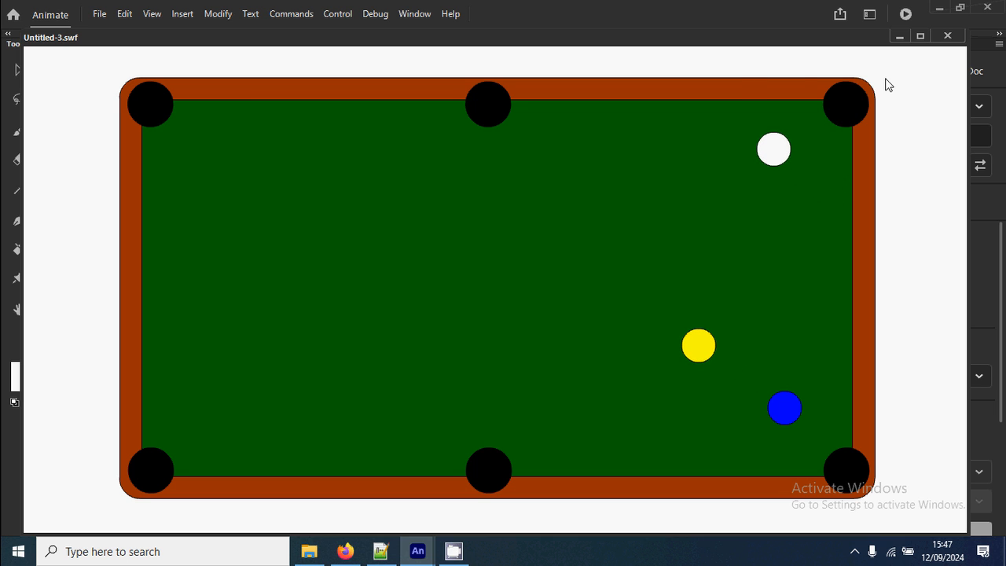
click(947, 35)
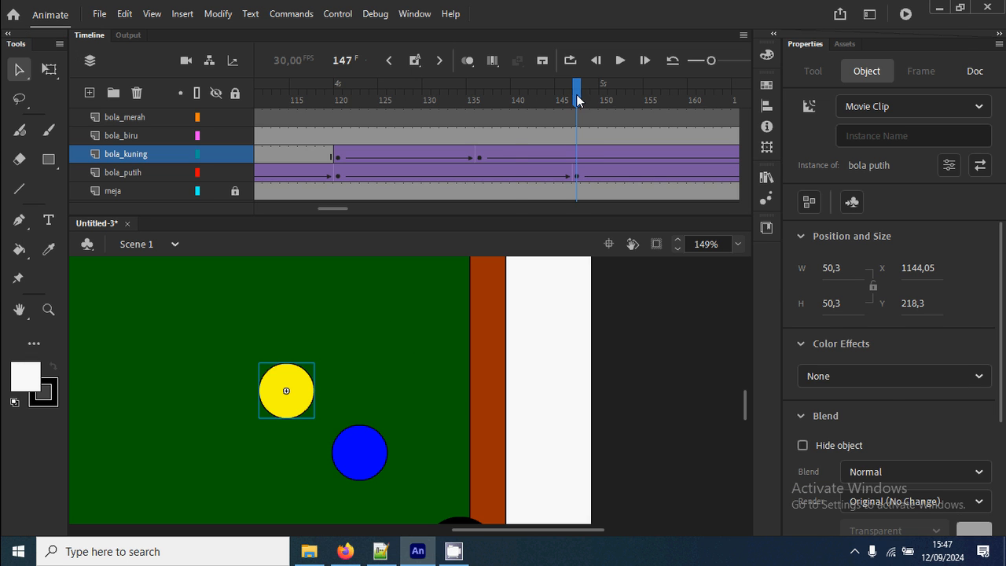
Insert a keyframe on bola_biru at frame 136, where the yellow ball touches the blue ball.
drag(576, 94, 480, 125)
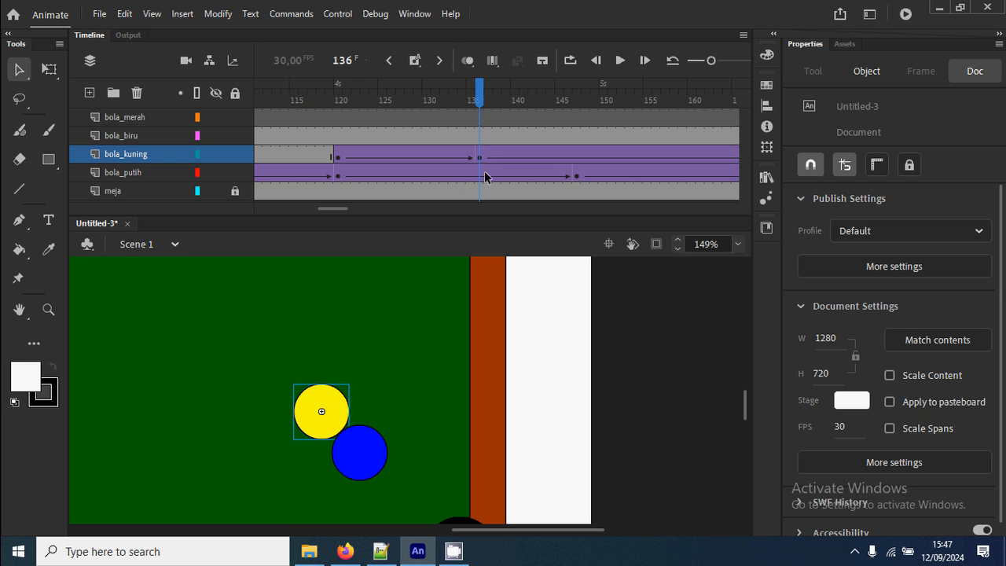
click(479, 140)
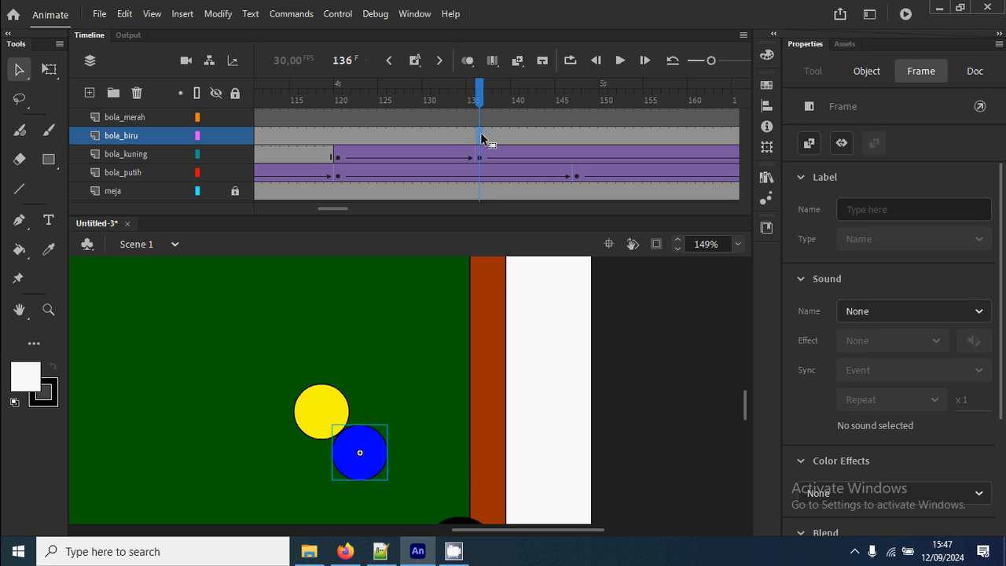
drag(421, 439, 445, 343)
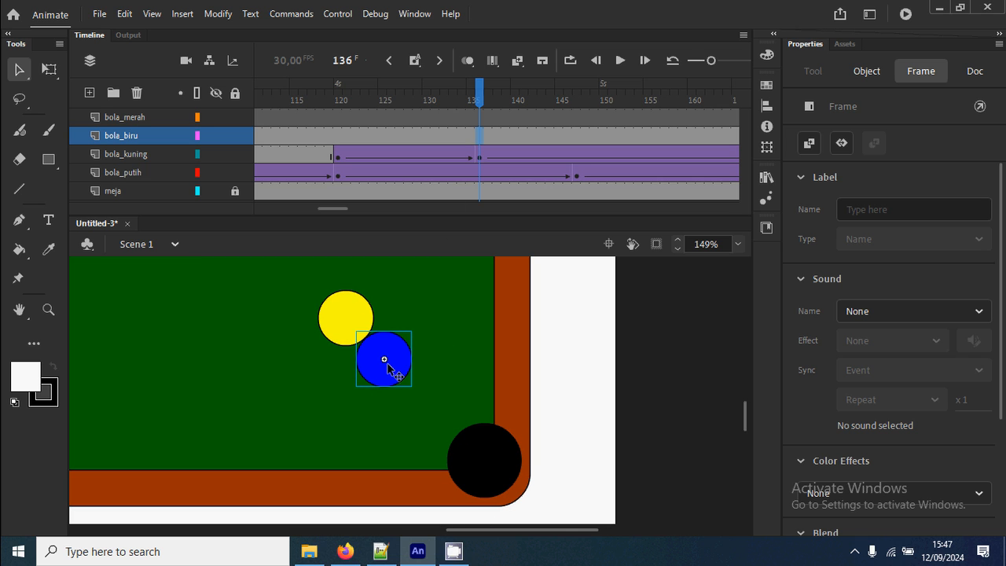
right_click(479, 135)
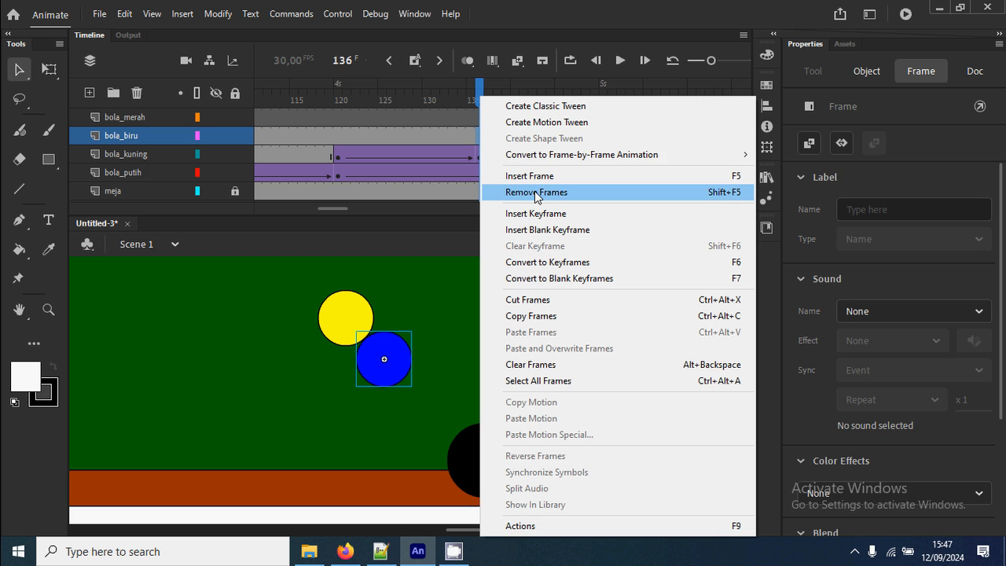
click(548, 214)
Insert a keyframe at frame 153 on bola_biru and move the blue ball into the table's bottom-right pocket, at about X 1162, Y 626.
drag(336, 208, 346, 208)
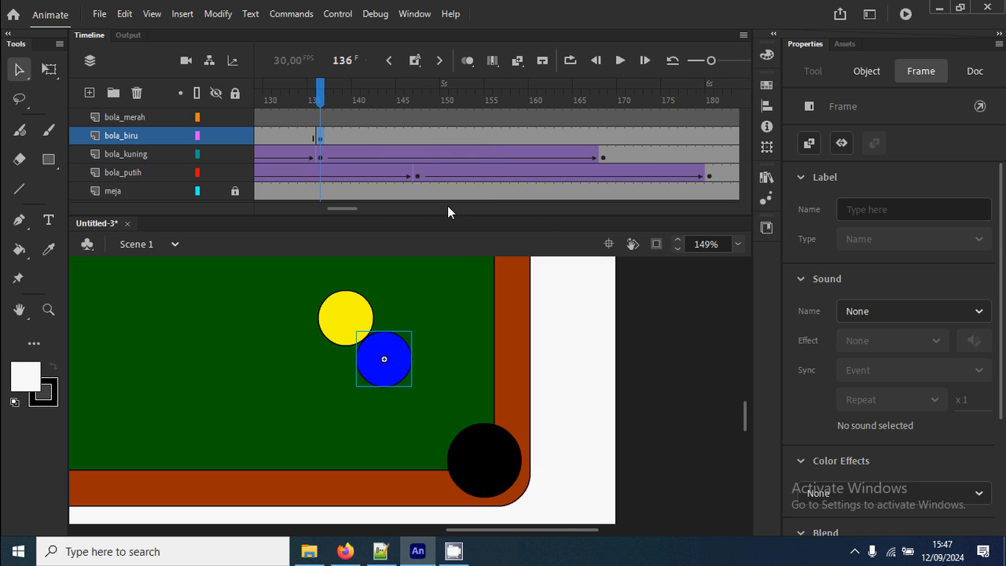
click(470, 137)
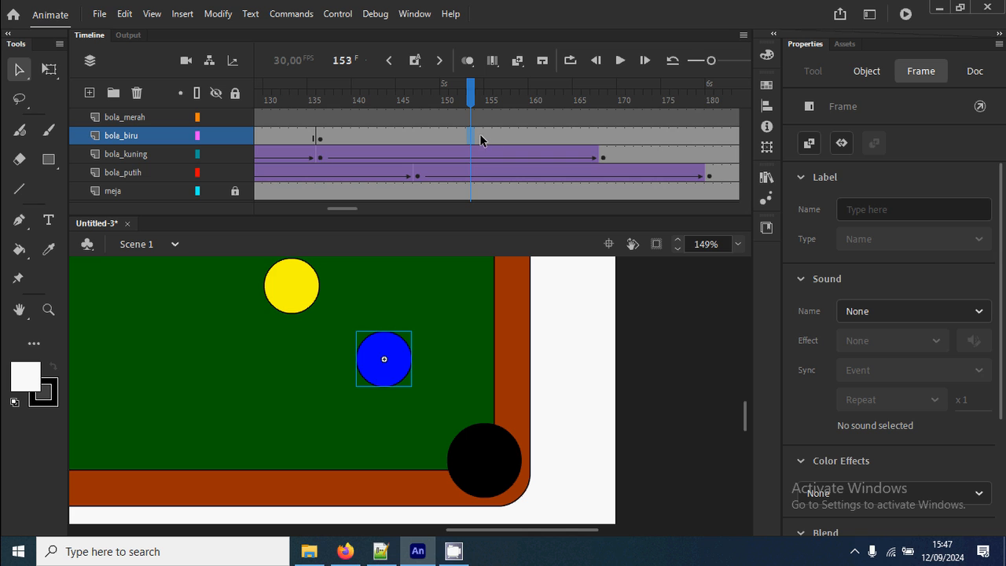
right_click(473, 138)
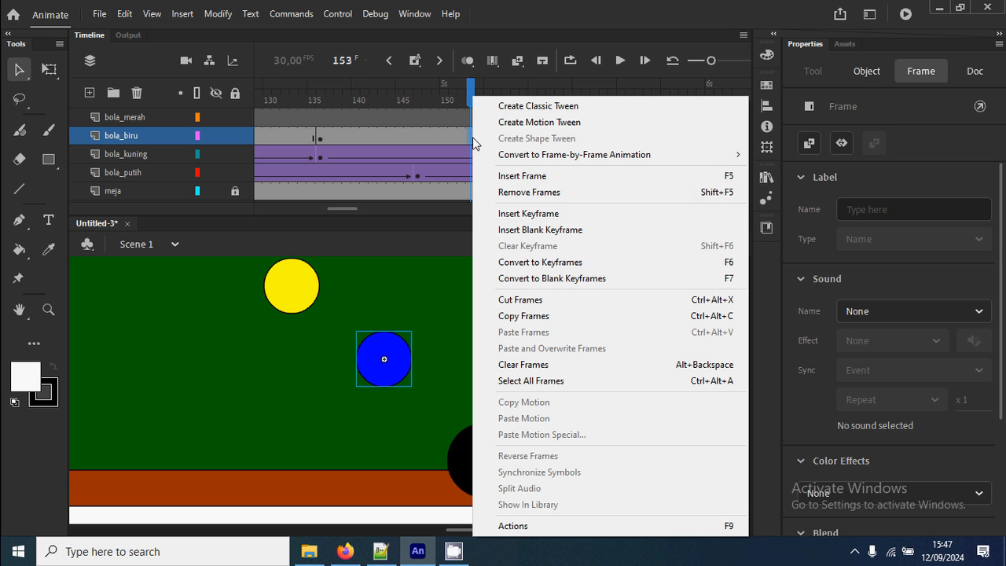
click(554, 214)
drag(389, 385, 495, 476)
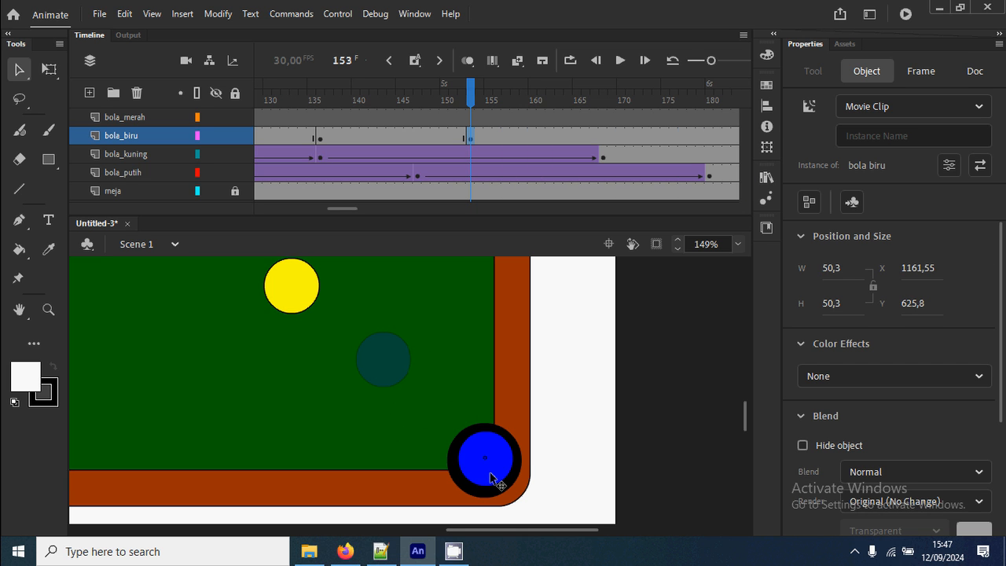
Create a classic tween between frames 136 and 153 on bola_biru and scrub through the blue ball's motion.
right_click(388, 143)
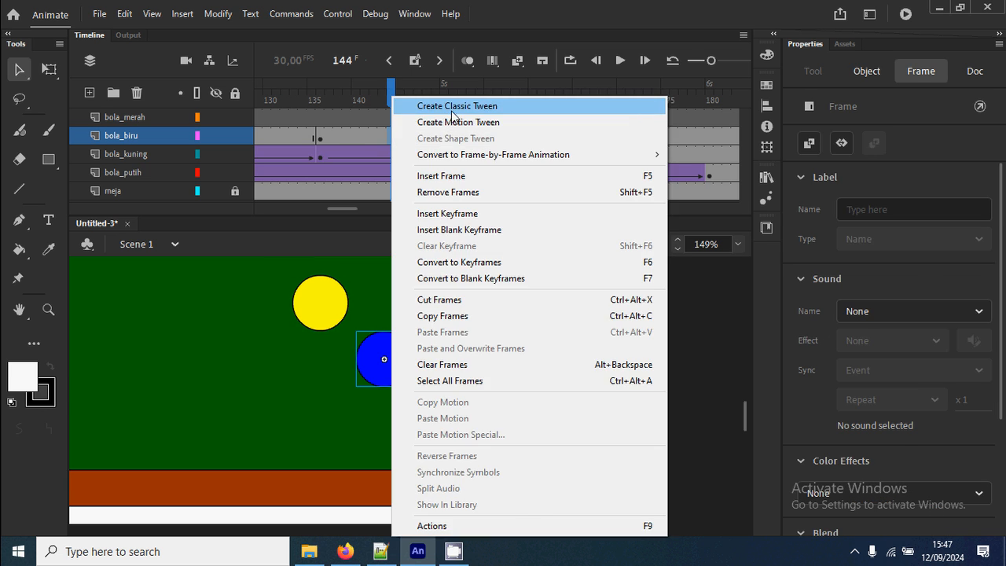
click(417, 101)
drag(487, 105, 561, 105)
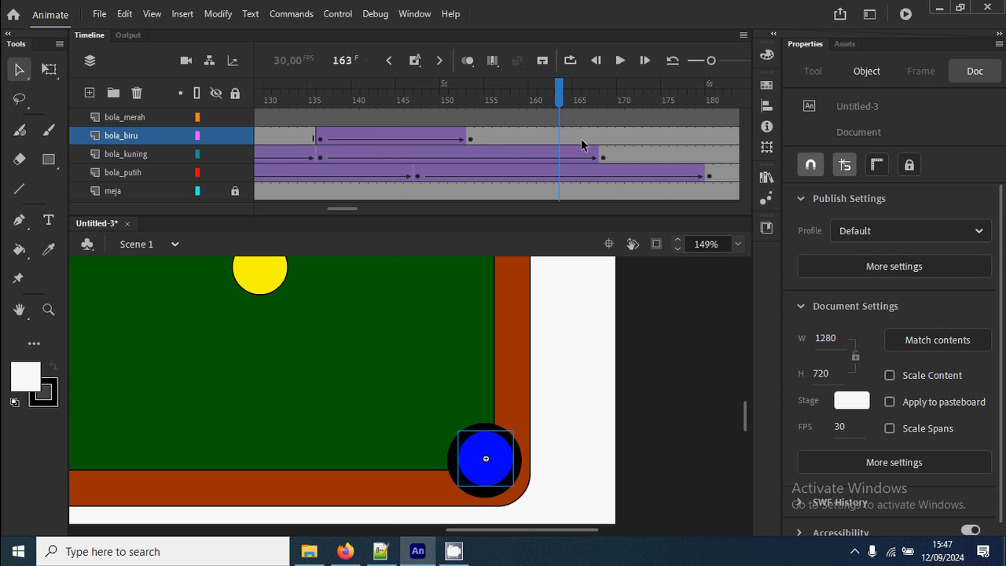
Insert a keyframe at frame 165 on bola_biru and scale the blue ball down about its center to about 12.7 by 12.7.
click(576, 140)
right_click(579, 141)
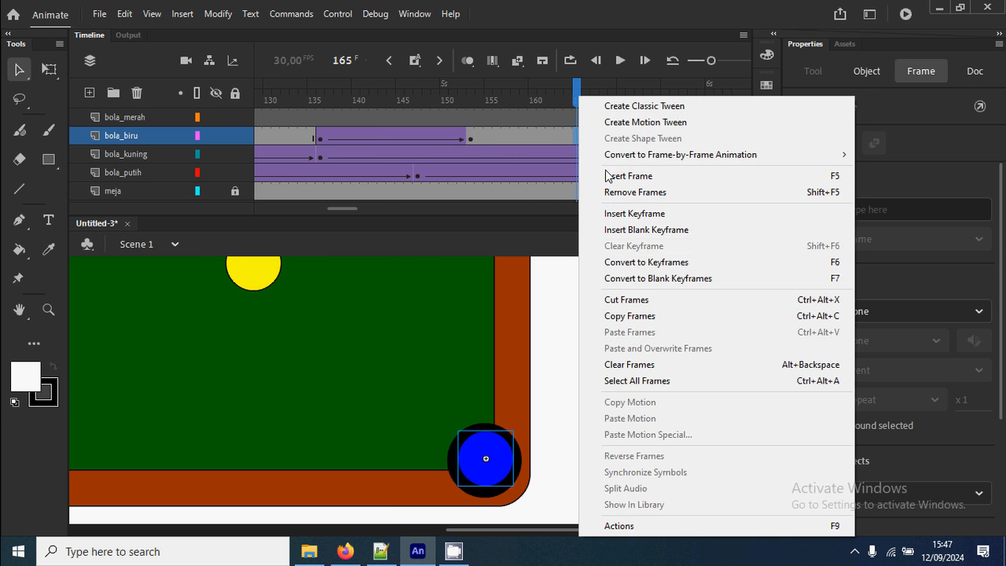
click(638, 215)
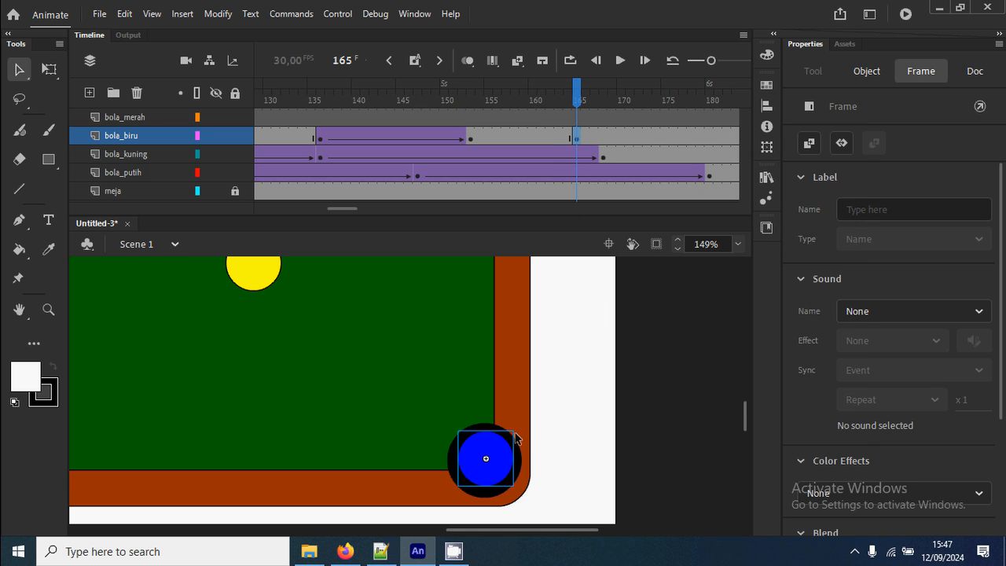
click(513, 439)
key(q)
drag(515, 431, 500, 455)
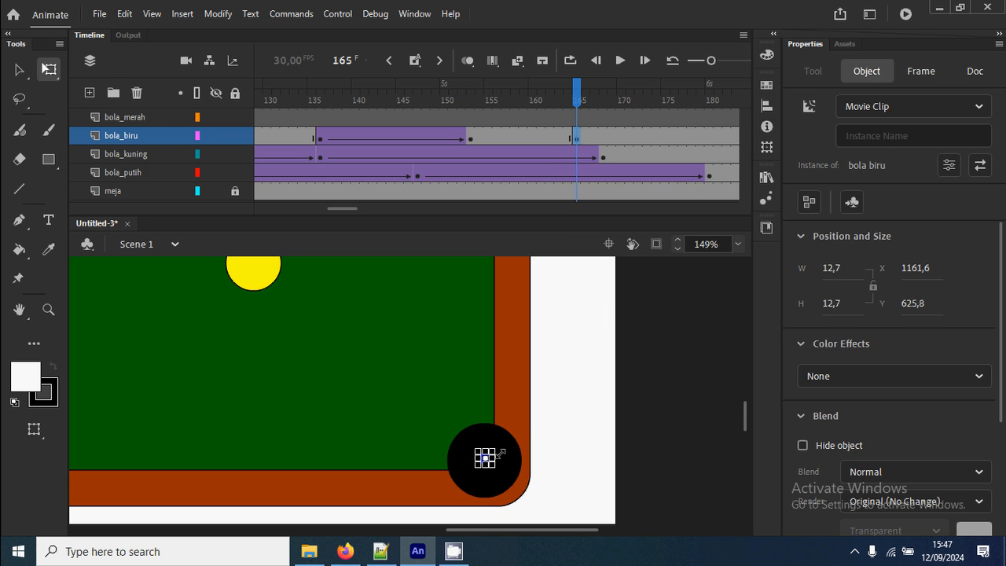
Create a classic tween between frames 153 and 165 on bola_biru and insert a blank keyframe at frame 166.
right_click(517, 135)
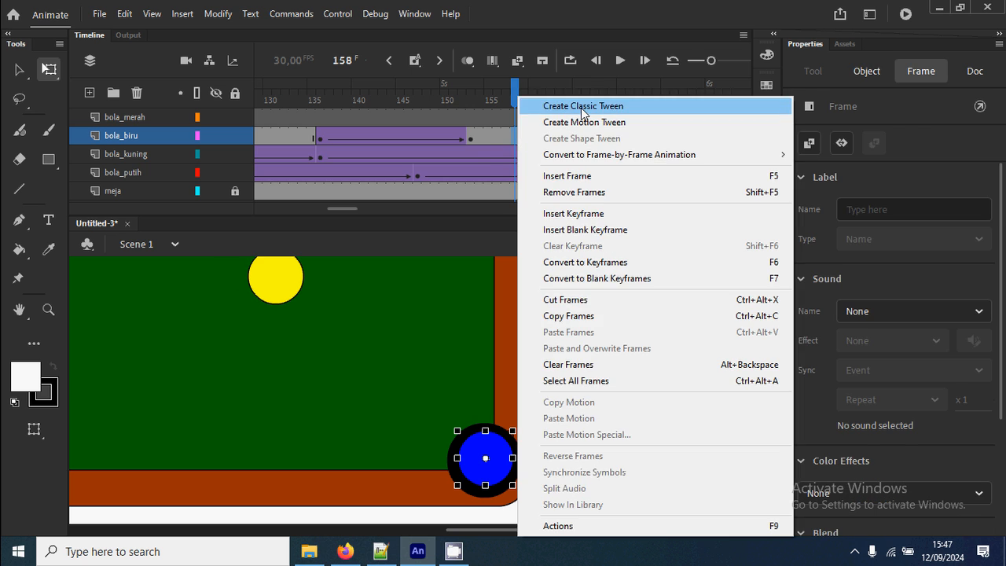
click(591, 104)
click(585, 142)
right_click(585, 142)
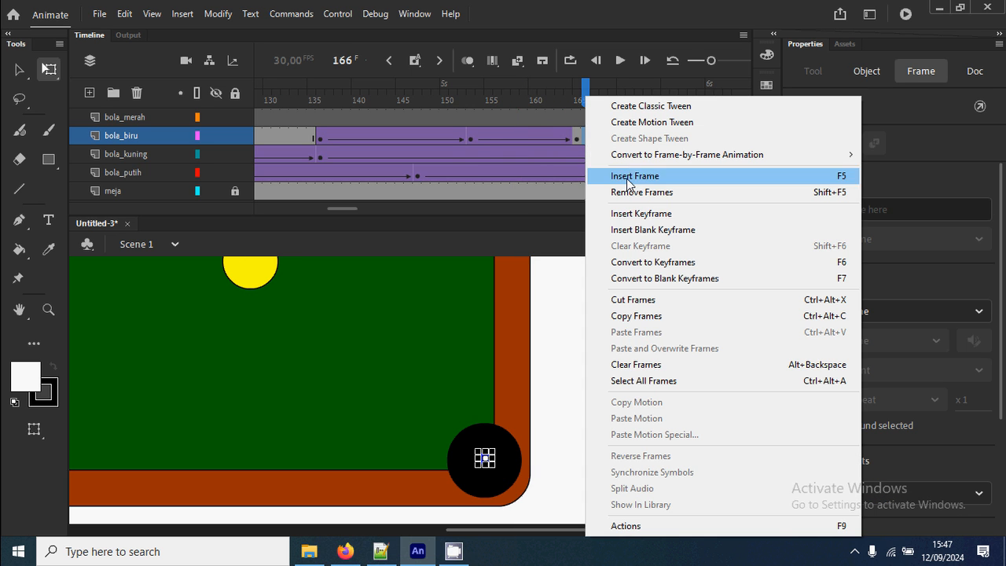
click(653, 230)
mouse_move(579, 98)
mouse_down()
mouse_move(514, 98)
mouse_move(586, 98)
mouse_up()
click(460, 379)
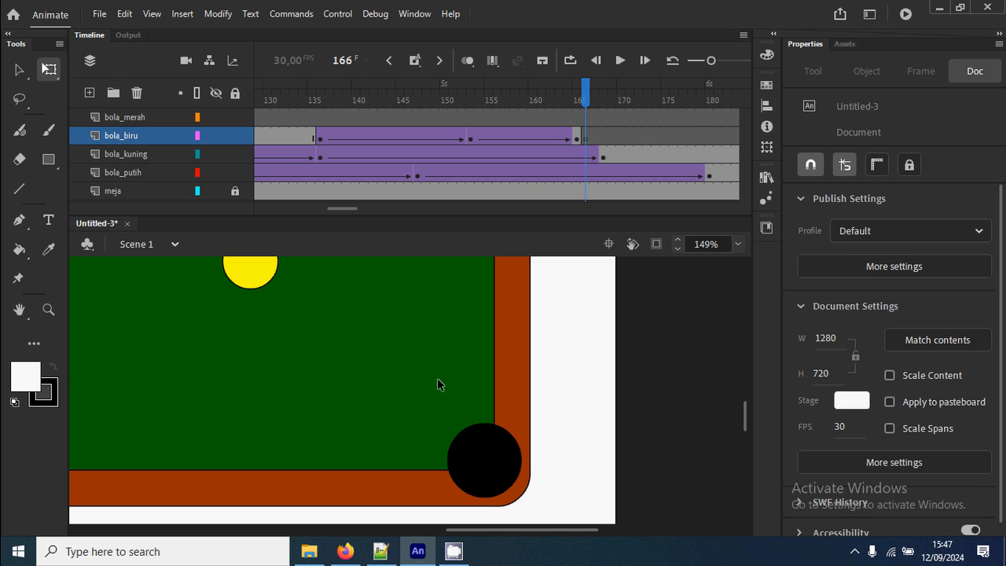
Copy the white star-shaped flash at the top-right pocket from frame 67 of bola_merah.
key(z)
click(431, 334)
click(431, 335)
drag(579, 94, 329, 122)
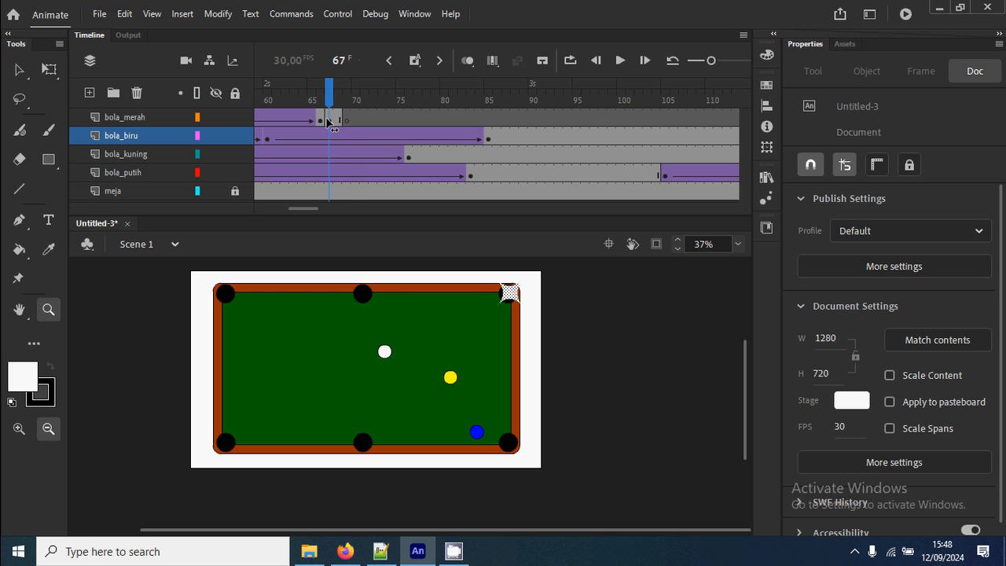
key(v)
click(511, 293)
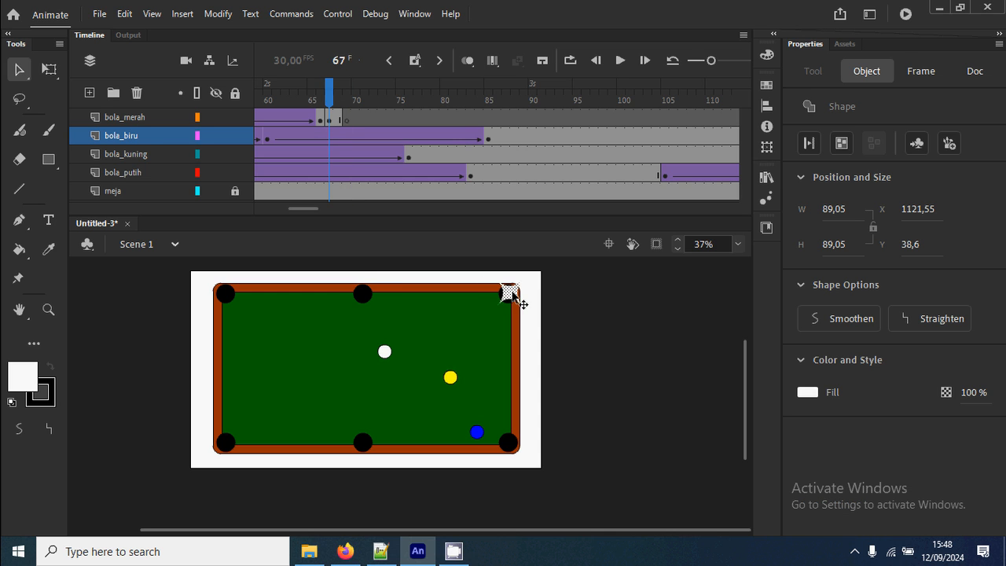
right_click(511, 293)
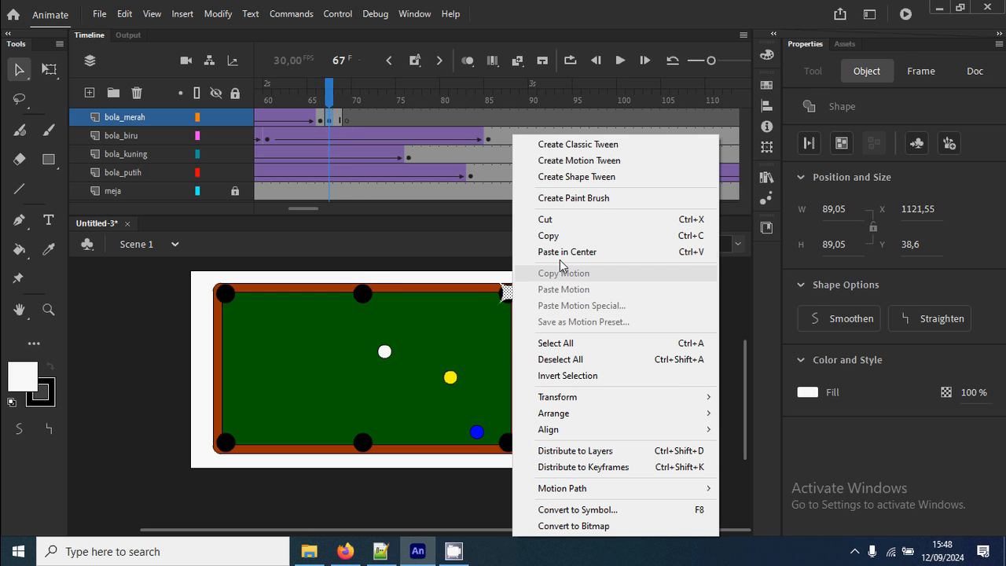
click(460, 211)
Paste the copied white flash over the table's bottom-right pocket at frame 166 of bola_biru.
drag(313, 208, 370, 212)
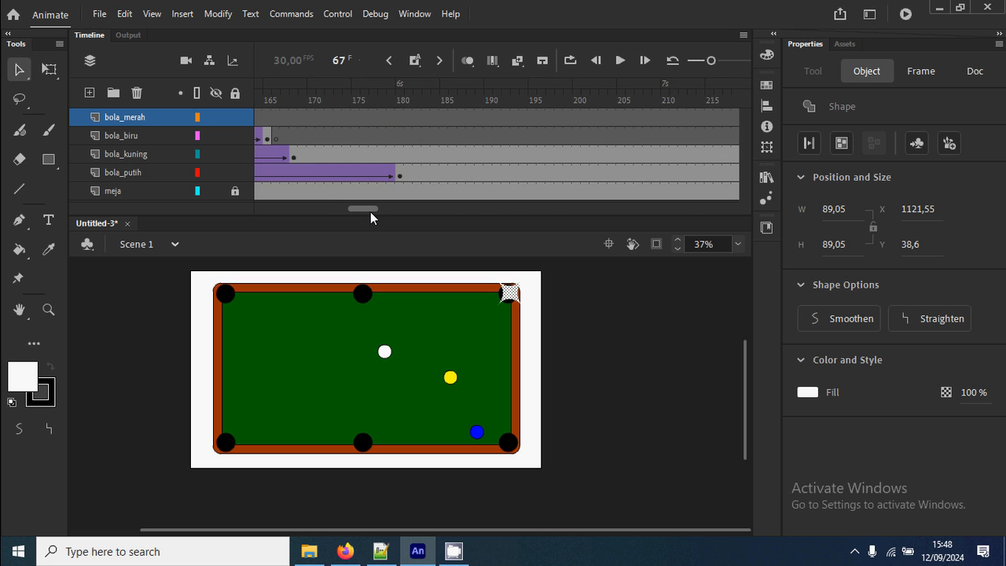
click(336, 138)
key(z)
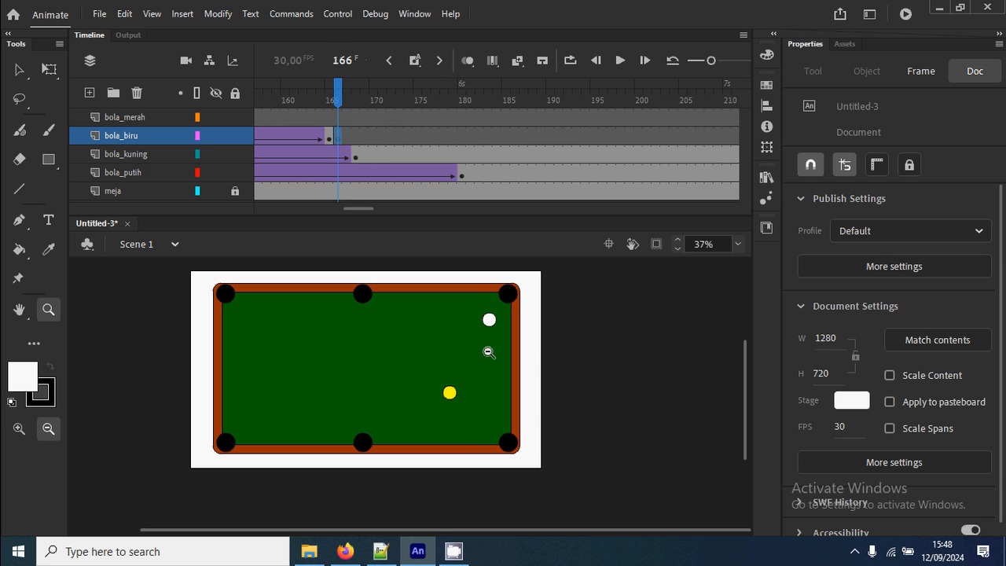
drag(464, 403, 552, 488)
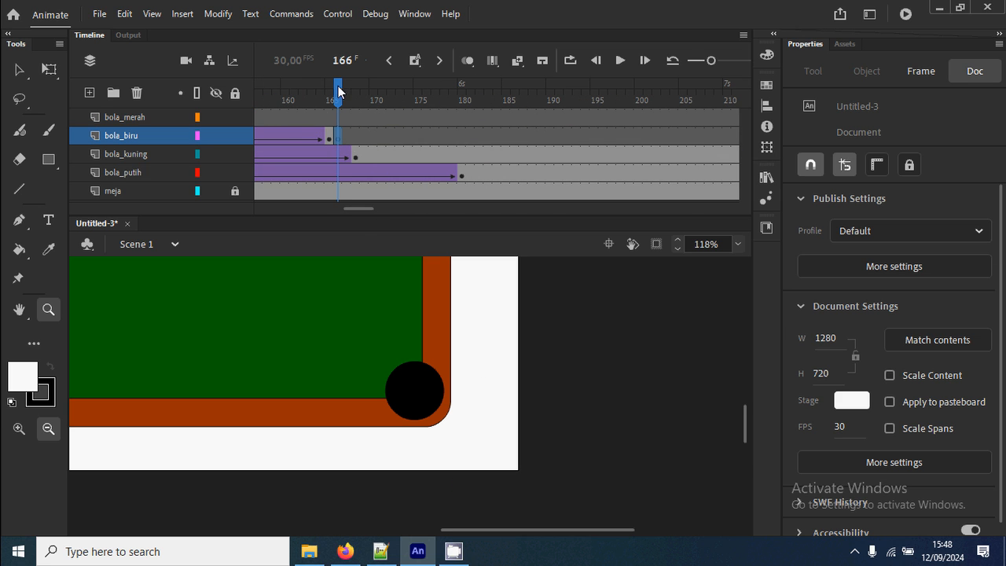
drag(339, 91, 344, 110)
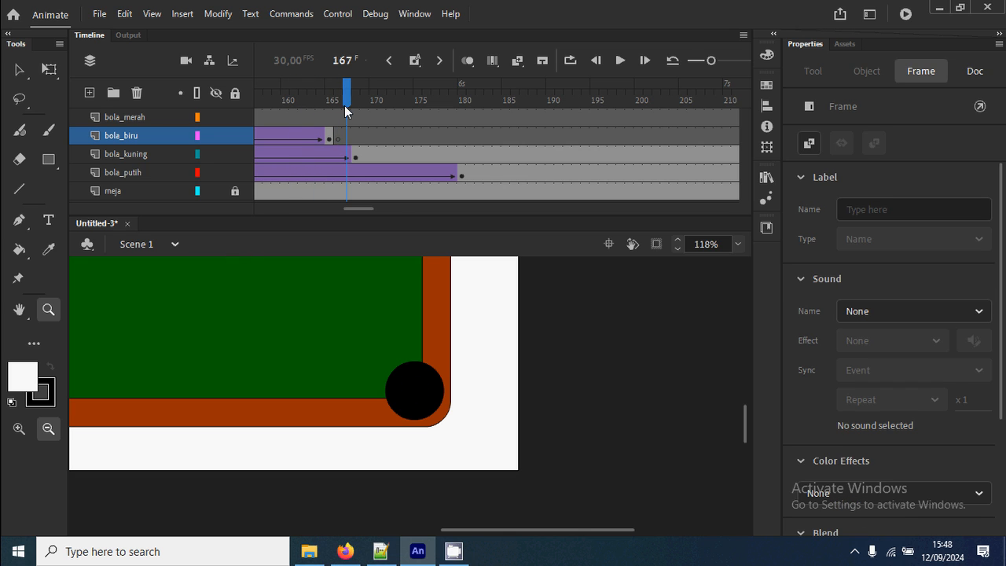
click(339, 137)
key(ctrl+v)
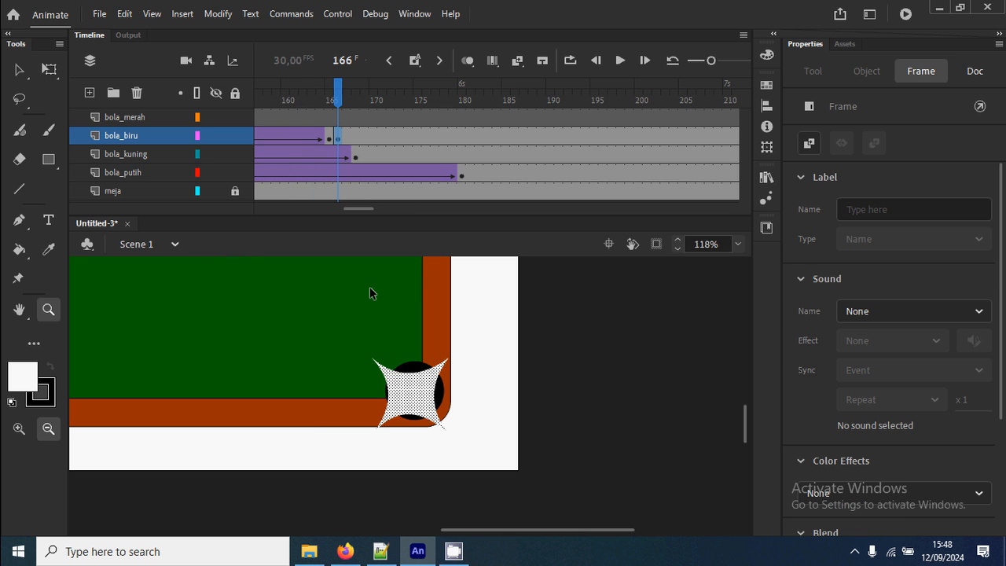
Insert a blank keyframe at frame 168 on bola_biru to end the flash, and test the movie.
click(354, 137)
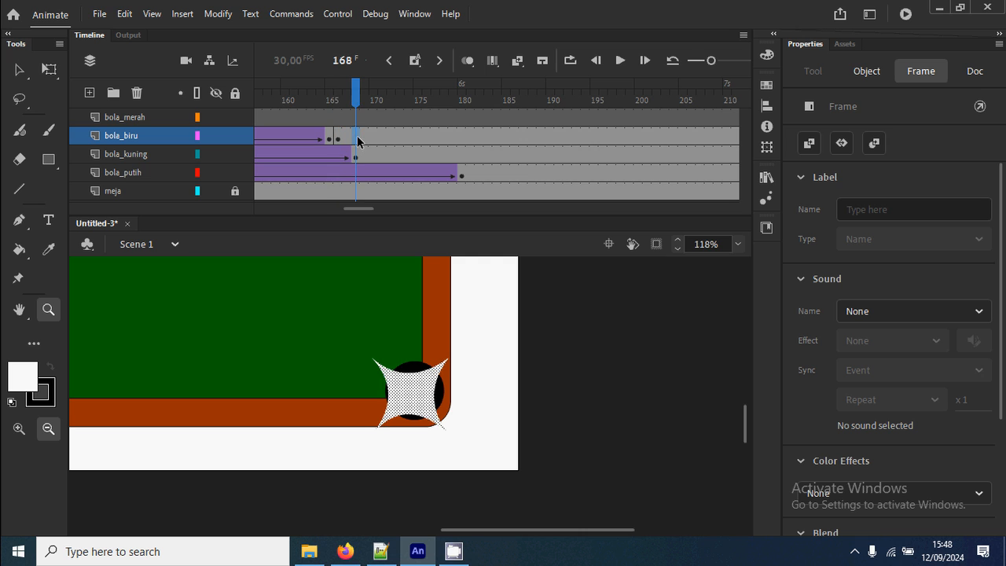
right_click(354, 137)
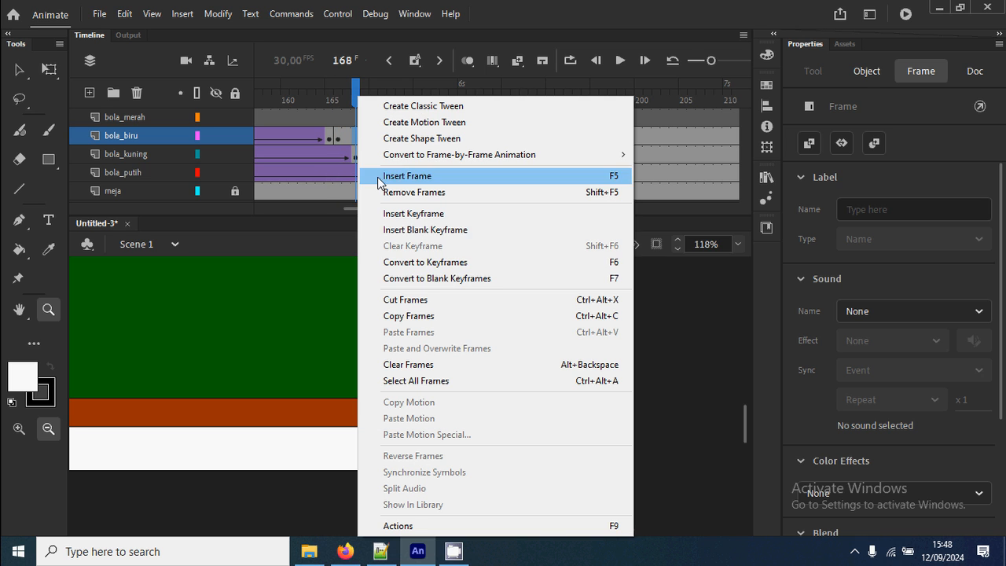
click(429, 229)
key(ctrl+2)
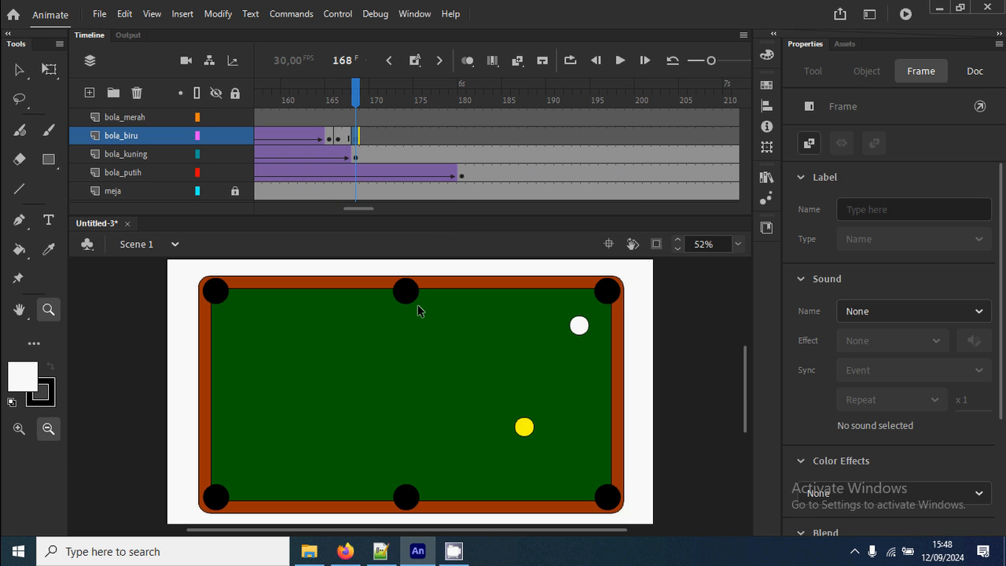
key(ctrl+Return)
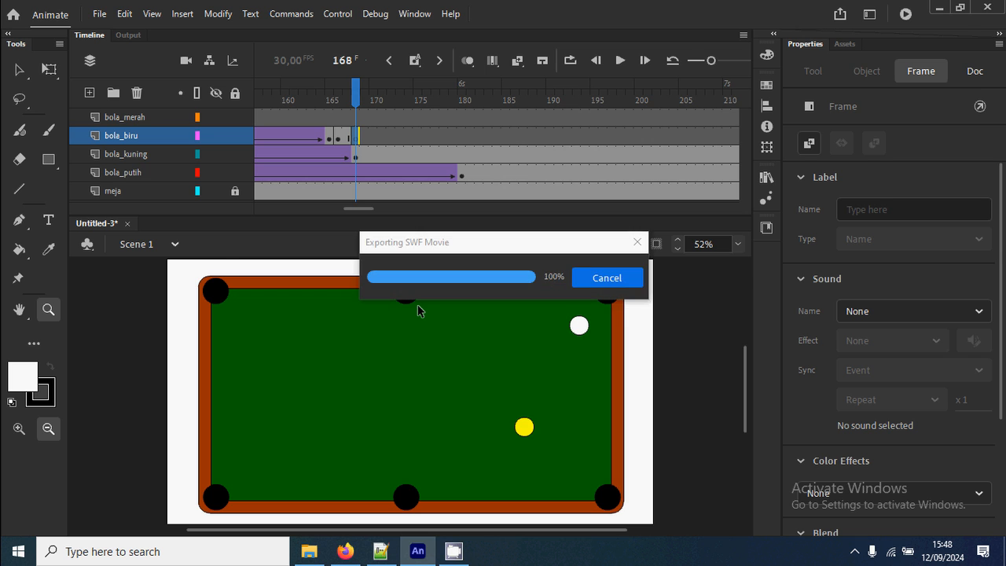
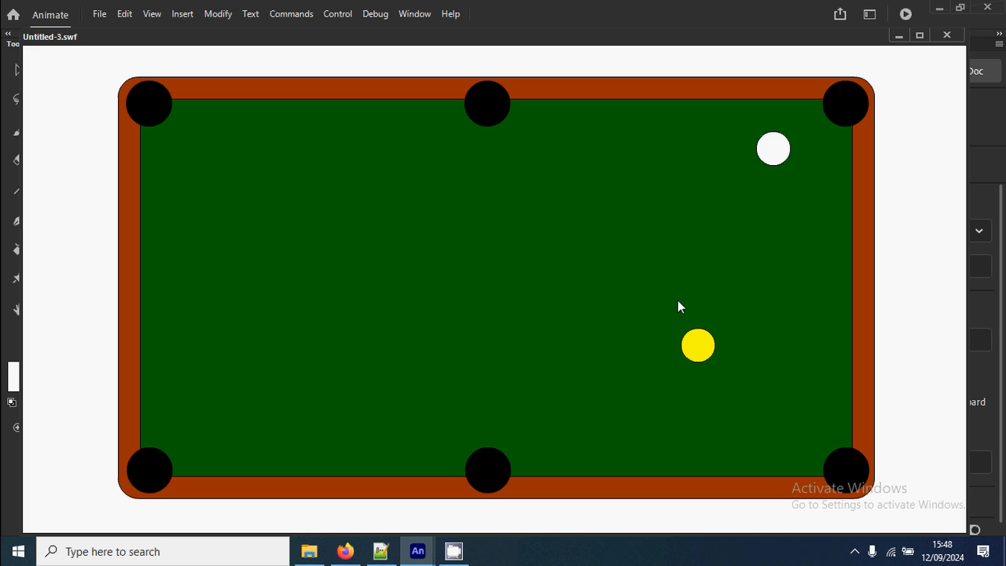
Close the movie test and insert a keyframe at frame 201 on the bola_putih layer.
click(949, 36)
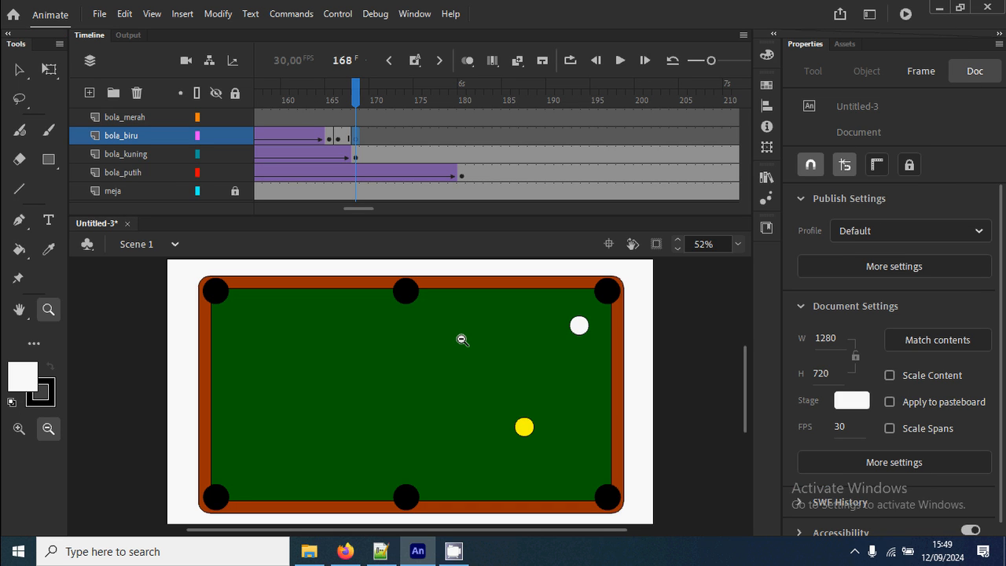
drag(363, 88, 642, 120)
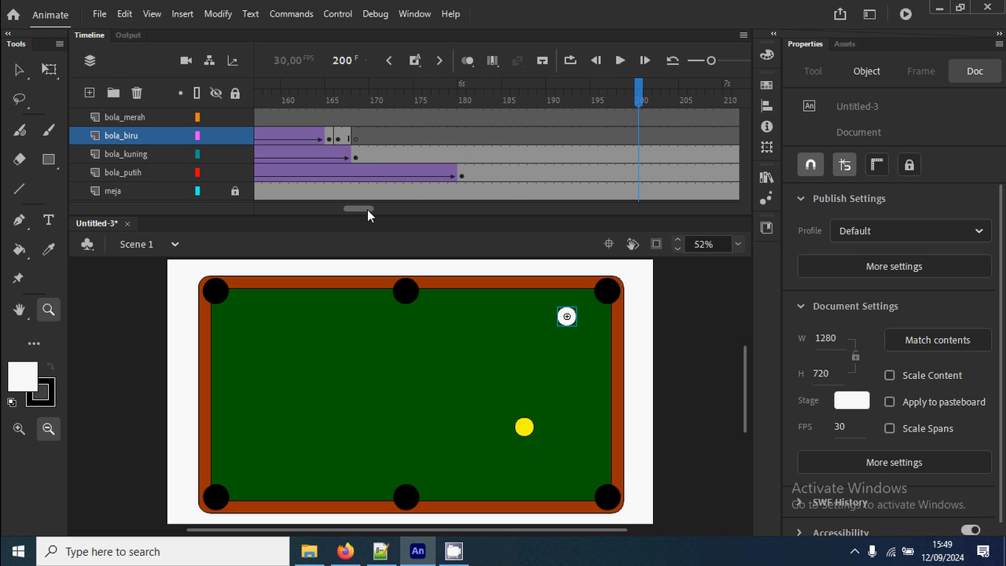
drag(367, 209, 374, 208)
drag(527, 175, 539, 176)
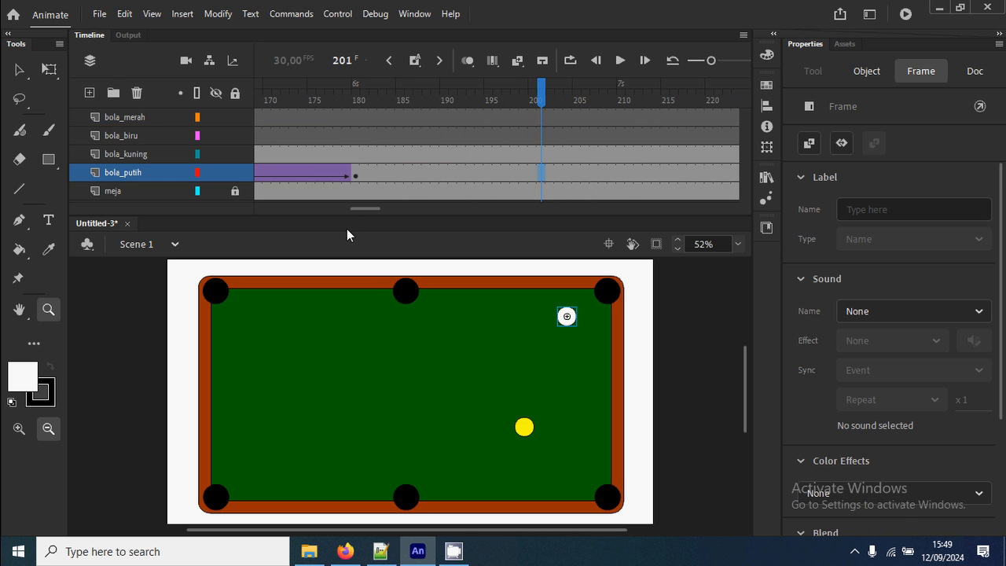
drag(366, 209, 374, 208)
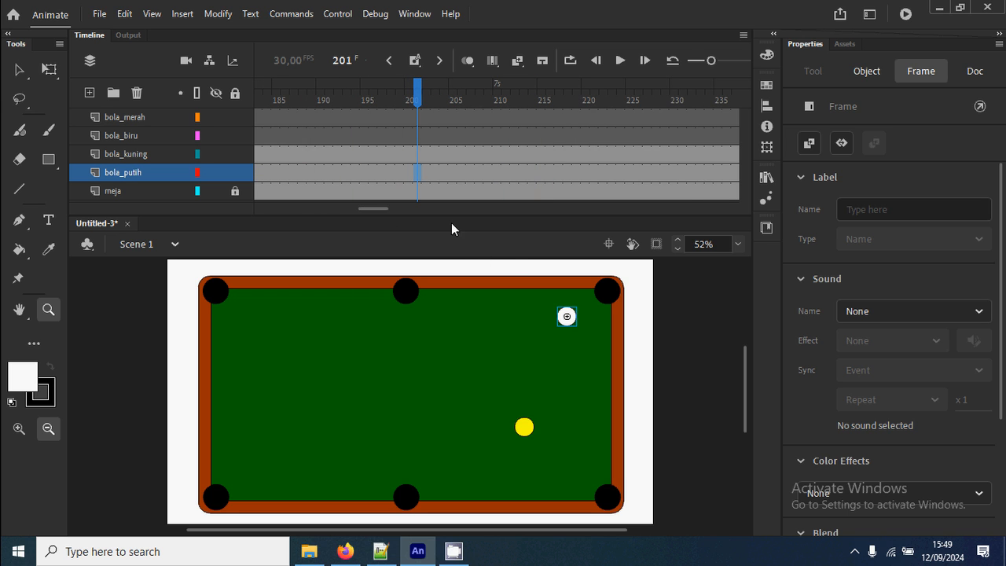
right_click(420, 181)
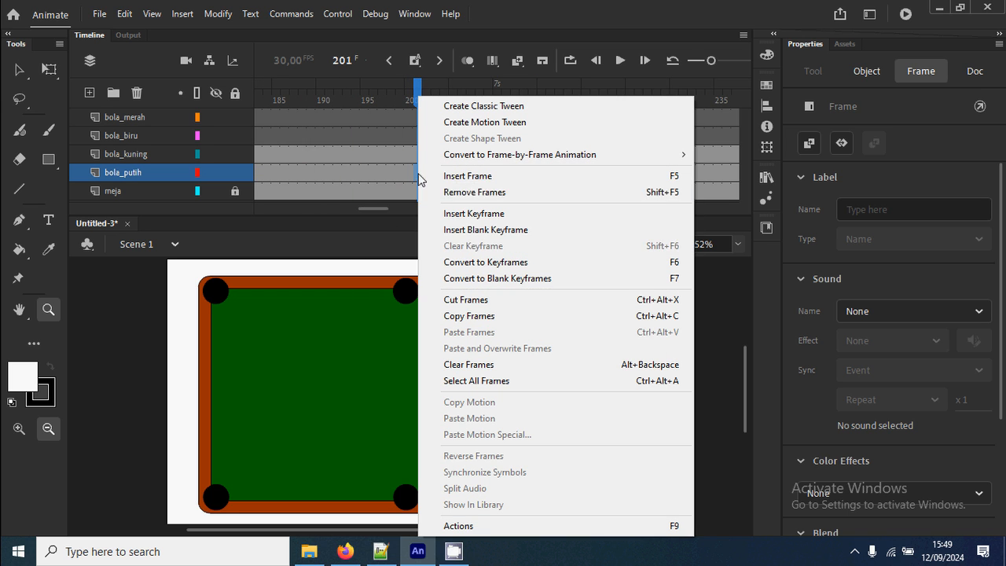
click(479, 214)
Add a bola_putih keyframe at frame 214 with the white ball moved against the yellow ball's upper-right edge, and classic-tween it from frame 201.
click(532, 175)
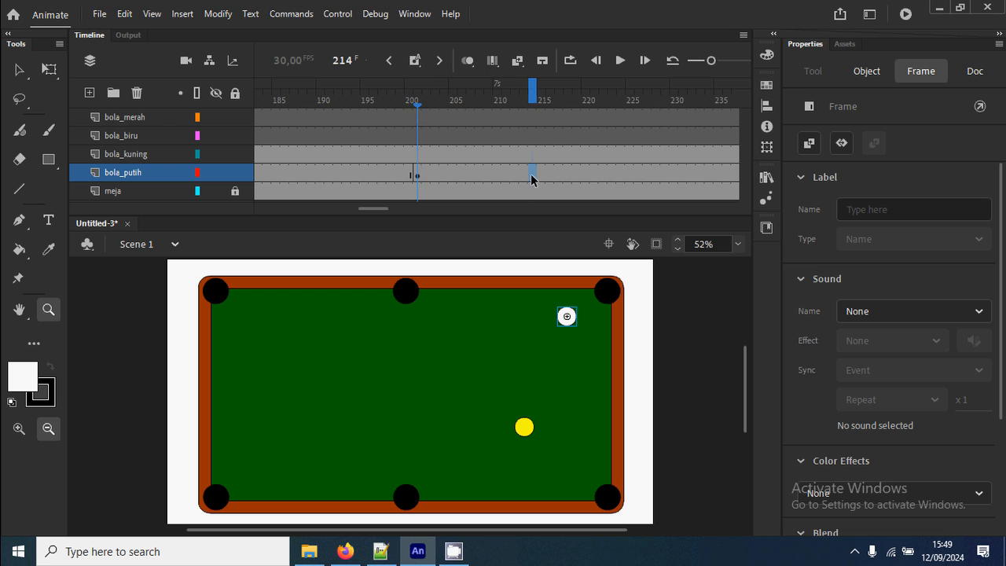
right_click(532, 175)
click(595, 215)
key(v)
drag(567, 317, 533, 409)
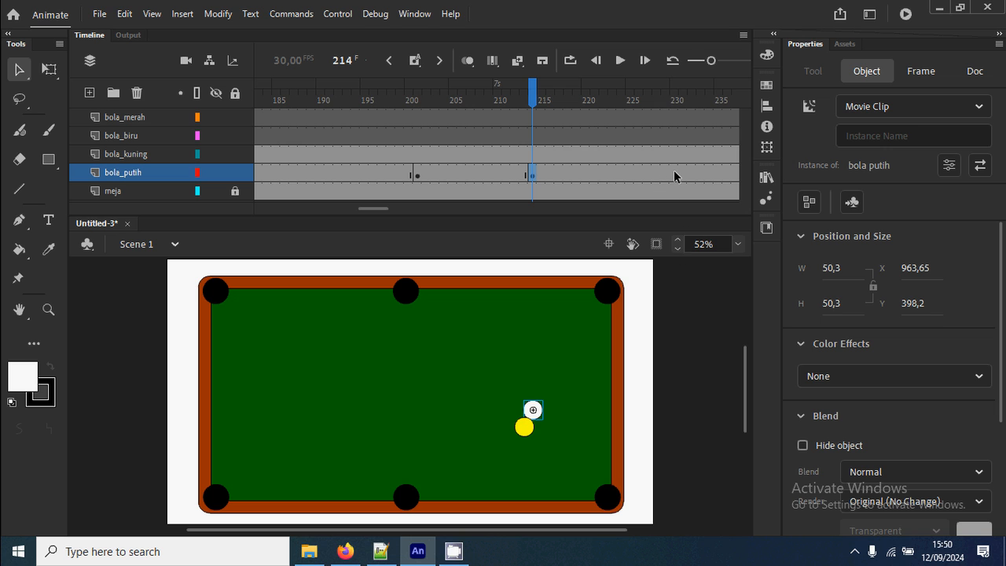
right_click(464, 176)
click(503, 103)
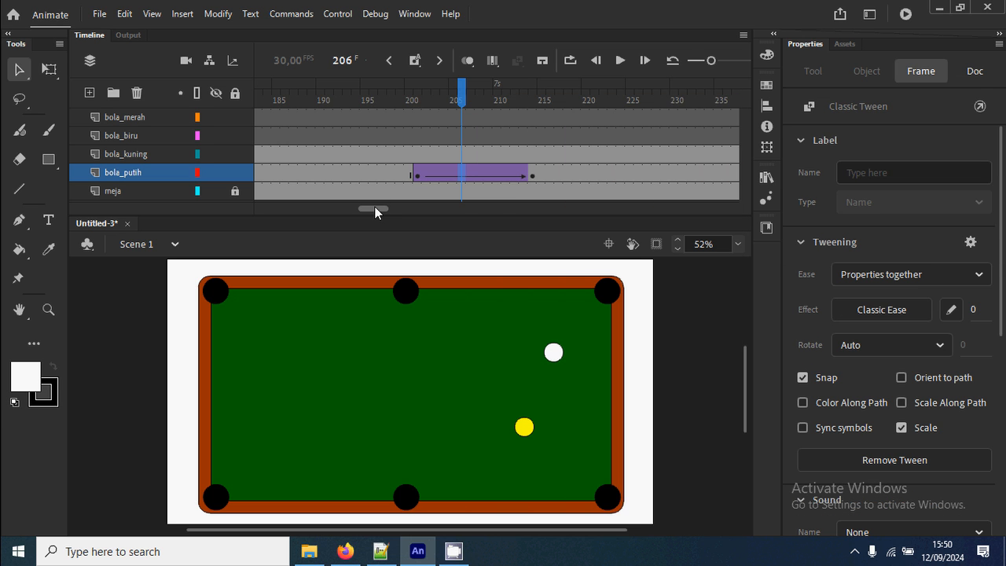
Add a bola_putih keyframe at frame 241 with the white ball at the table's right cushion, and classic-tween it from frame 214.
drag(374, 208, 389, 207)
click(584, 173)
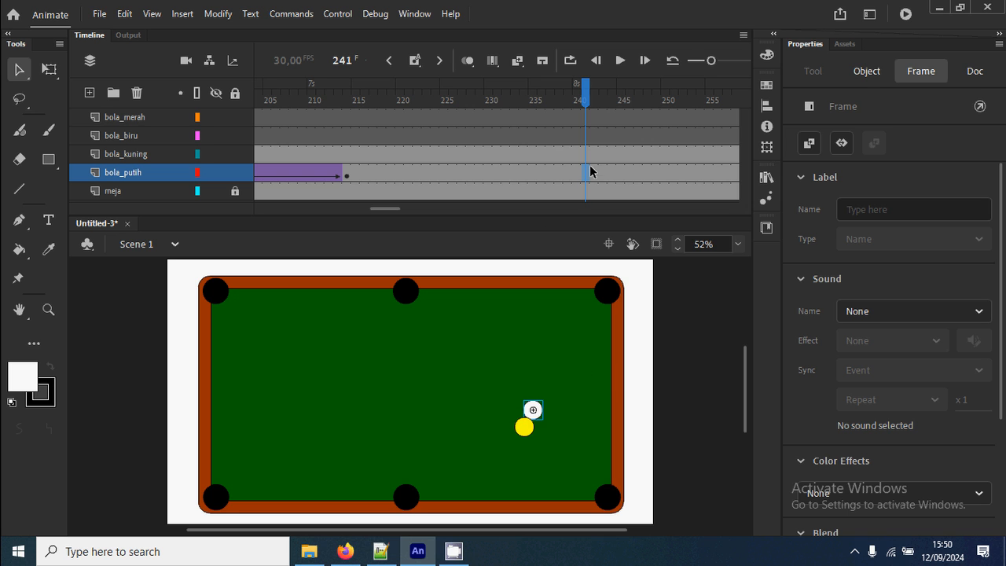
right_click(590, 171)
click(656, 210)
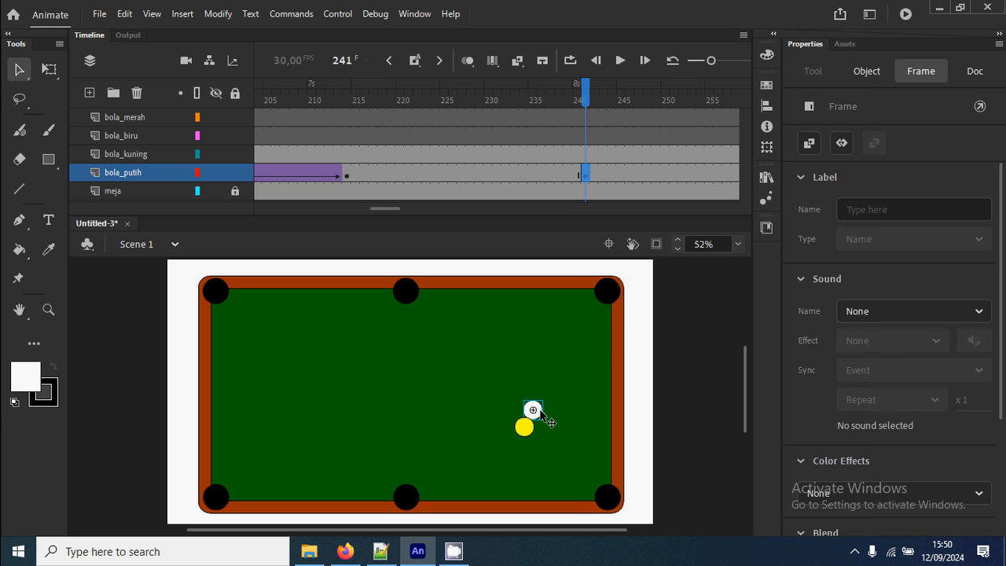
drag(541, 416, 610, 380)
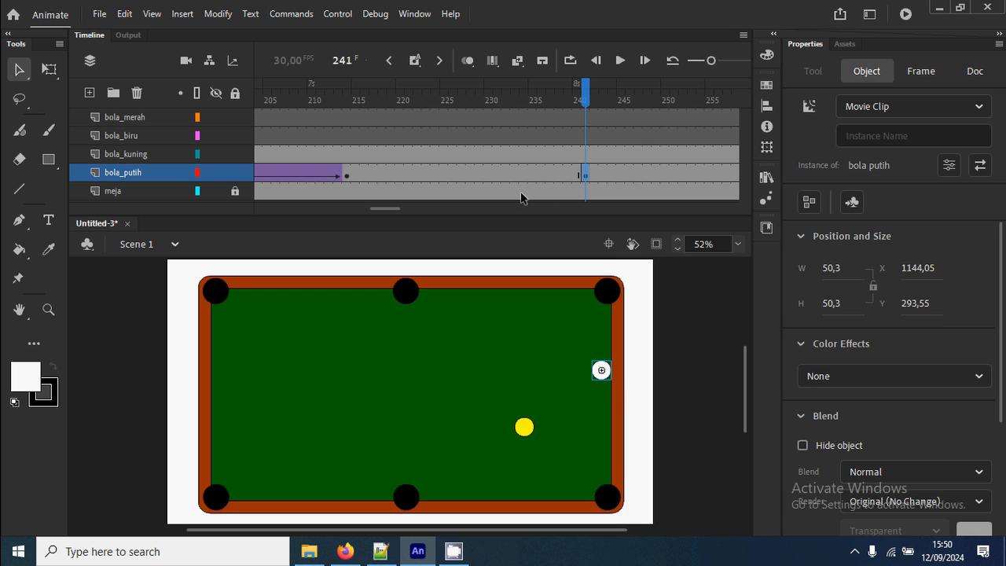
right_click(506, 172)
click(597, 103)
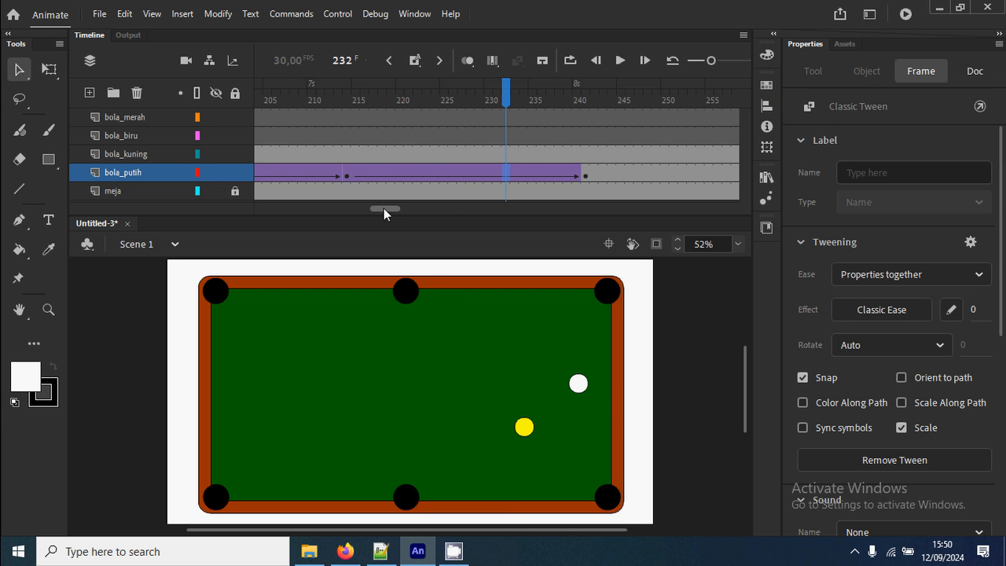
Add a bola_putih keyframe at frame 276 with the white ball rebounded up-left to about X 1090, Y 235, and classic-tween it from frame 241.
drag(383, 208, 397, 208)
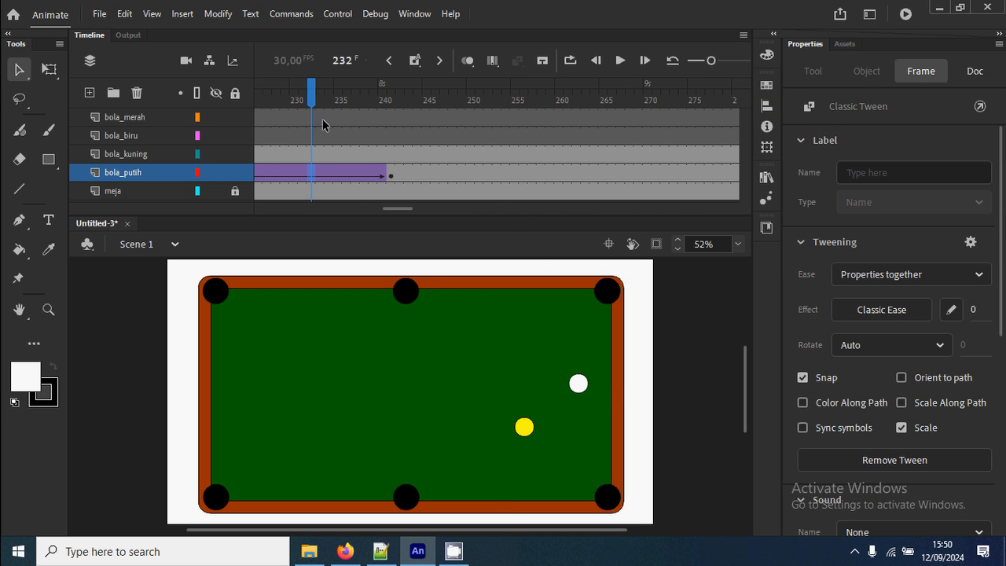
drag(322, 124, 413, 118)
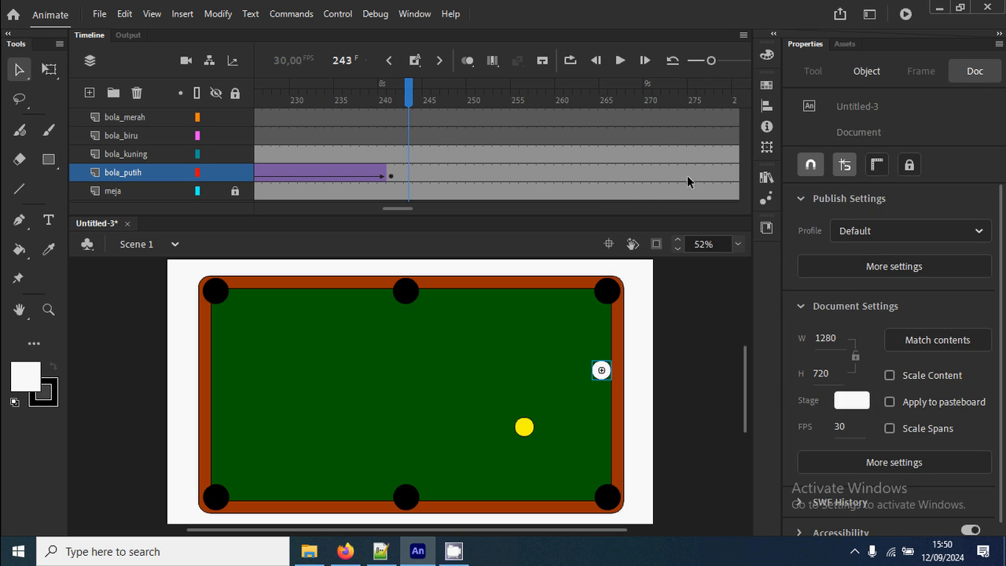
click(699, 174)
right_click(700, 175)
click(735, 213)
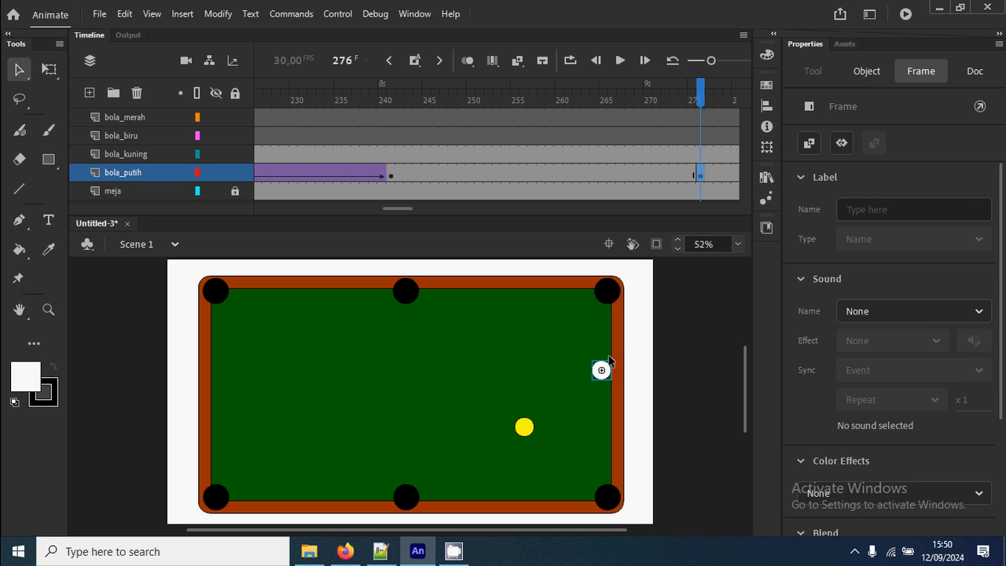
drag(609, 358, 589, 337)
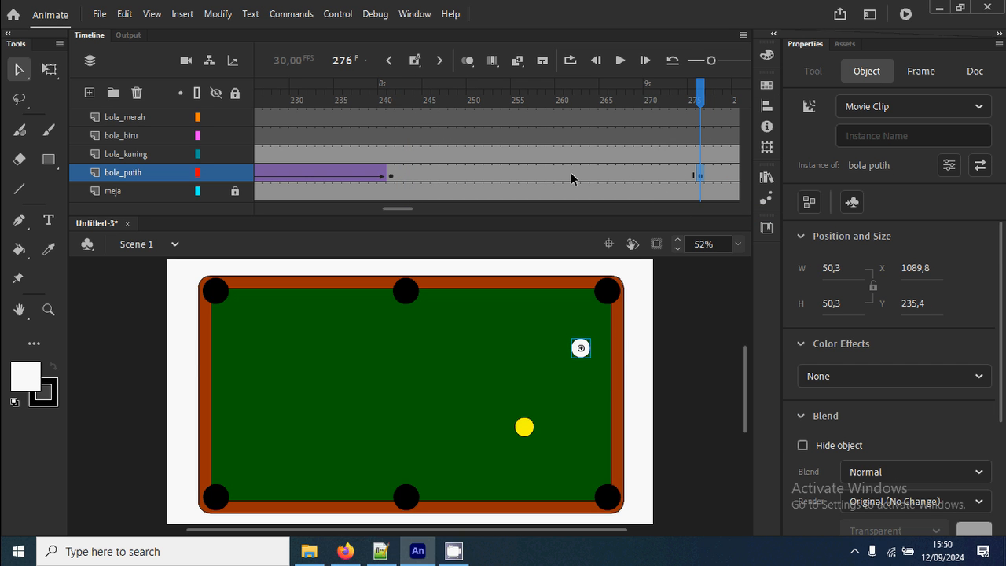
right_click(570, 179)
click(598, 107)
Insert a keyframe at frame 214 on bola_kuning, where the white ball touches the yellow ball.
drag(581, 102, 592, 157)
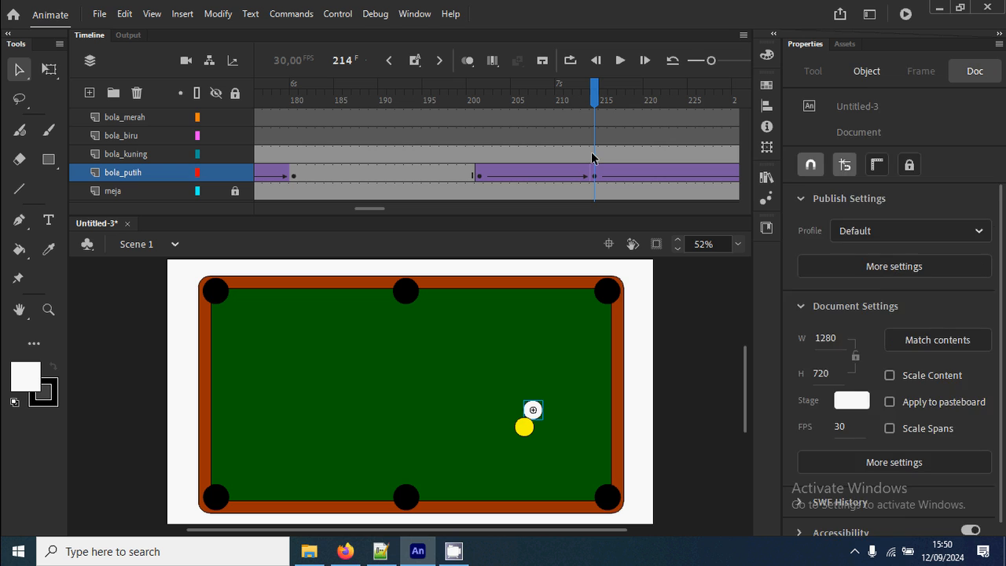
click(594, 154)
right_click(595, 157)
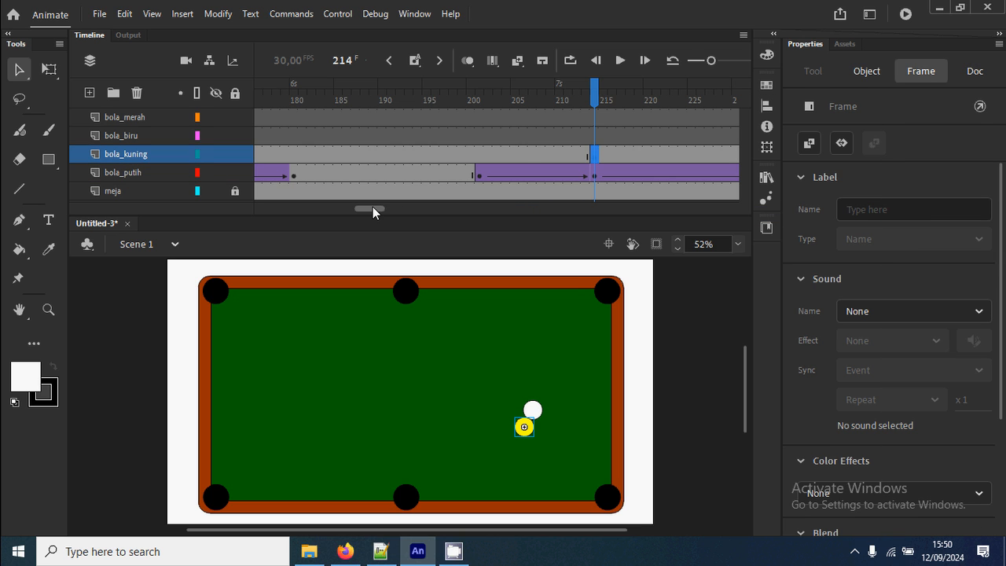
Add a bola_kuning keyframe at frame 232 with the yellow ball at the table's bottom cushion, and classic-tween it from frame 214.
drag(373, 206, 384, 207)
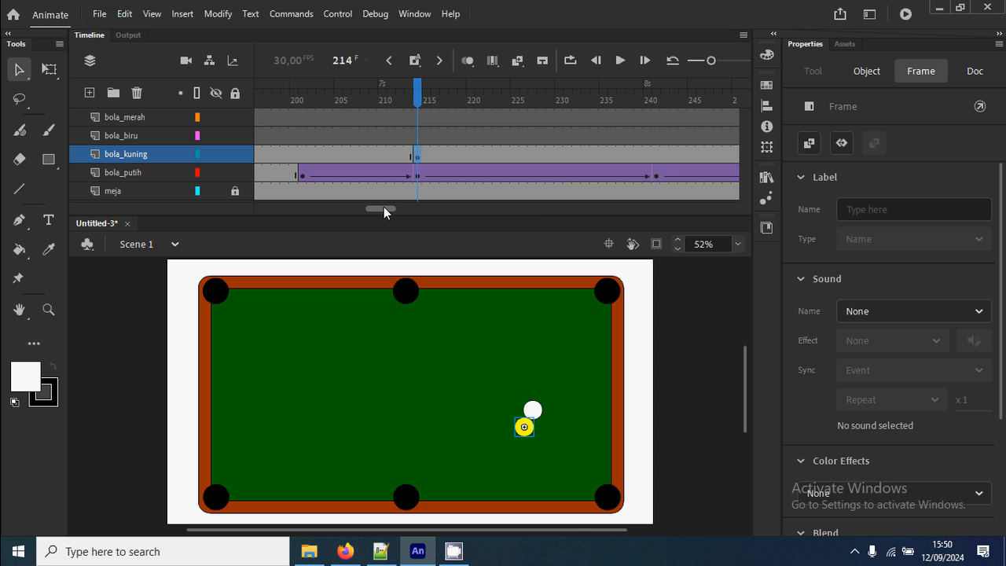
click(599, 154)
click(579, 156)
right_click(579, 156)
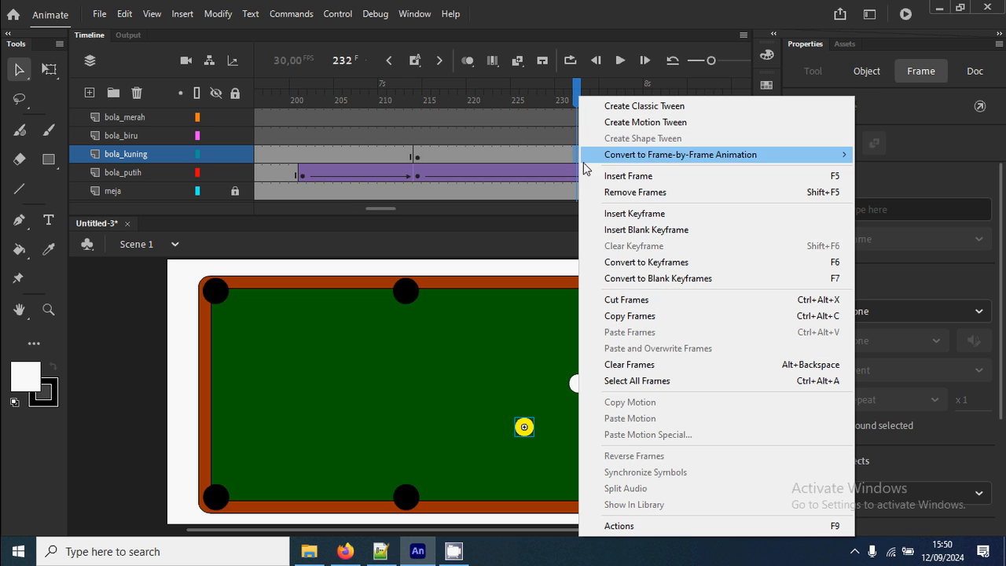
click(635, 213)
drag(525, 427, 500, 491)
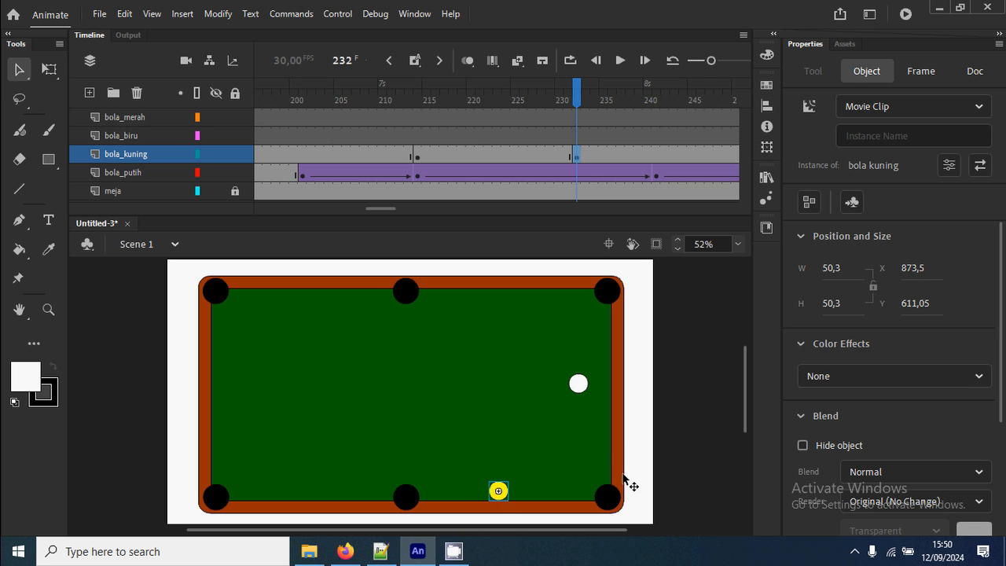
right_click(494, 159)
click(554, 105)
Add a bola_kuning keyframe at frame 259 with the yellow ball in the top middle pocket, and classic-tween it from frame 232.
mouse_move(386, 209)
mouse_down()
mouse_move(402, 208)
mouse_move(393, 208)
mouse_up()
click(647, 156)
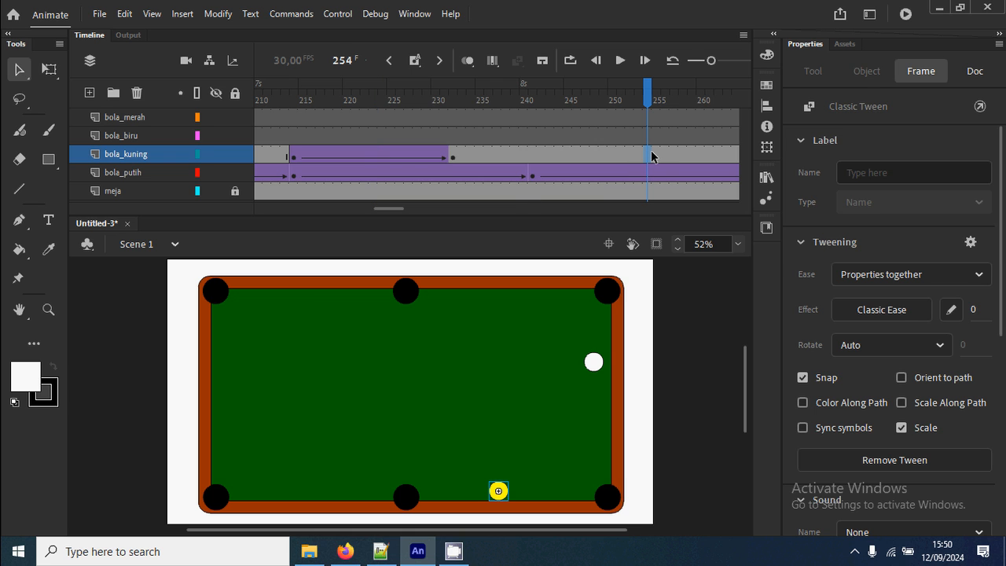
right_click(648, 158)
click(687, 156)
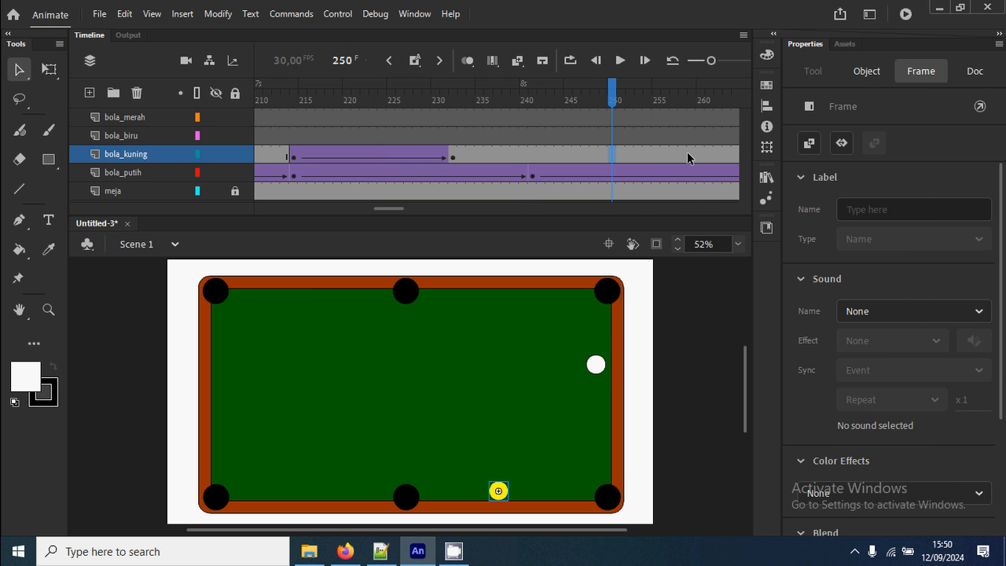
right_click(692, 157)
click(752, 214)
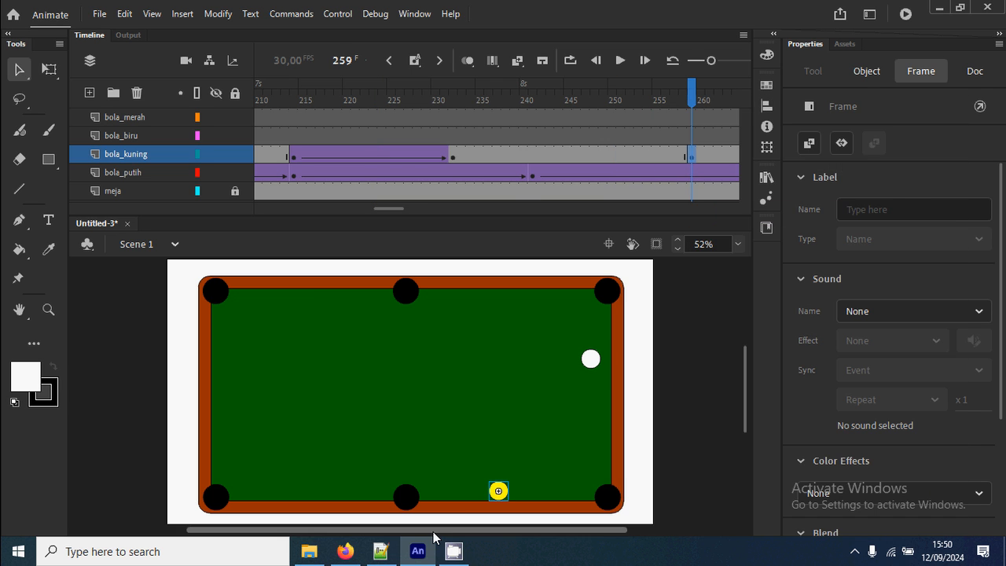
drag(501, 494, 407, 297)
drag(390, 209, 399, 209)
right_click(433, 156)
click(499, 106)
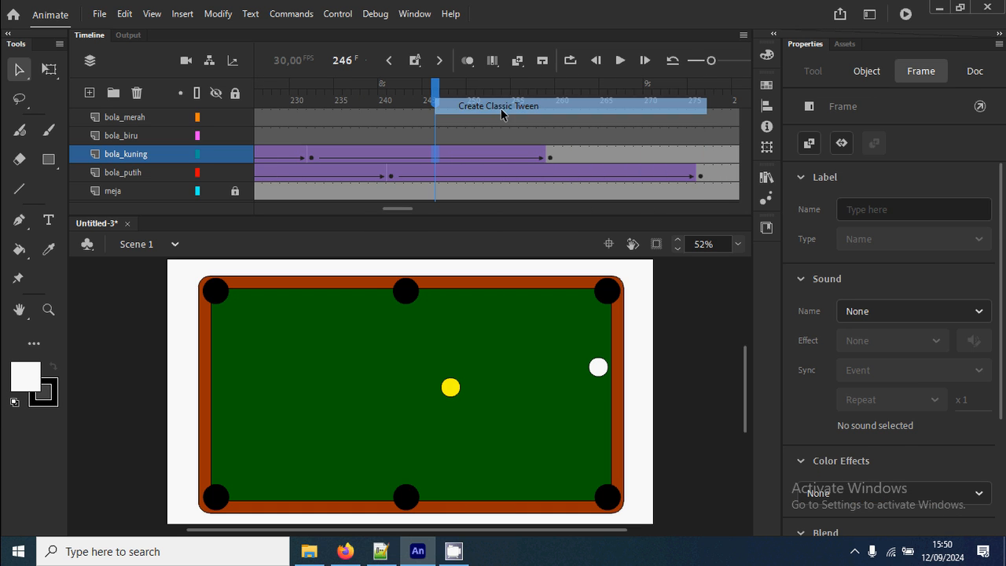
Insert a keyframe at frame 272 on bola_kuning for the yellow ball in the top middle pocket.
drag(437, 91, 554, 107)
click(378, 336)
click(400, 288)
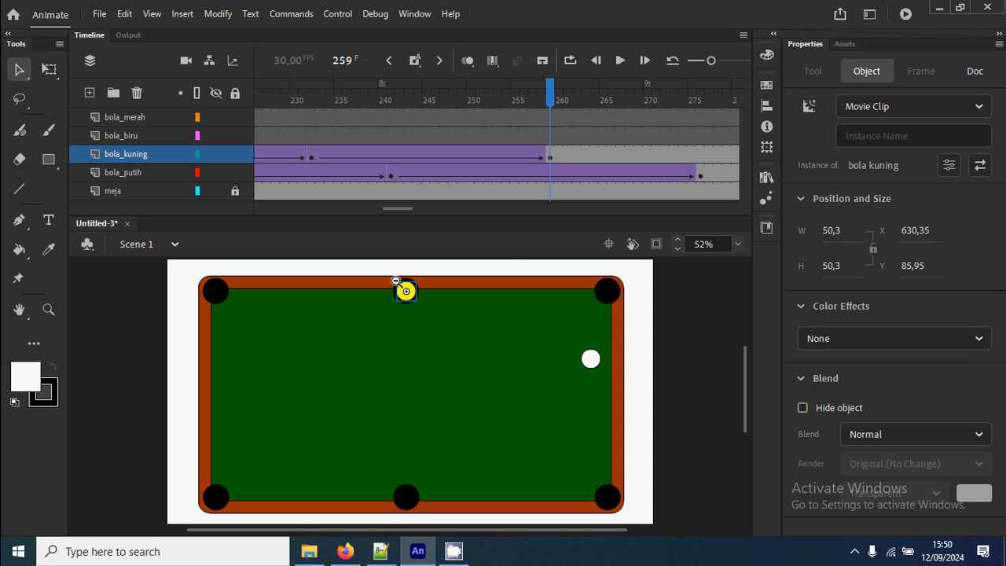
key(z)
alt+click(436, 322)
drag(412, 401, 438, 430)
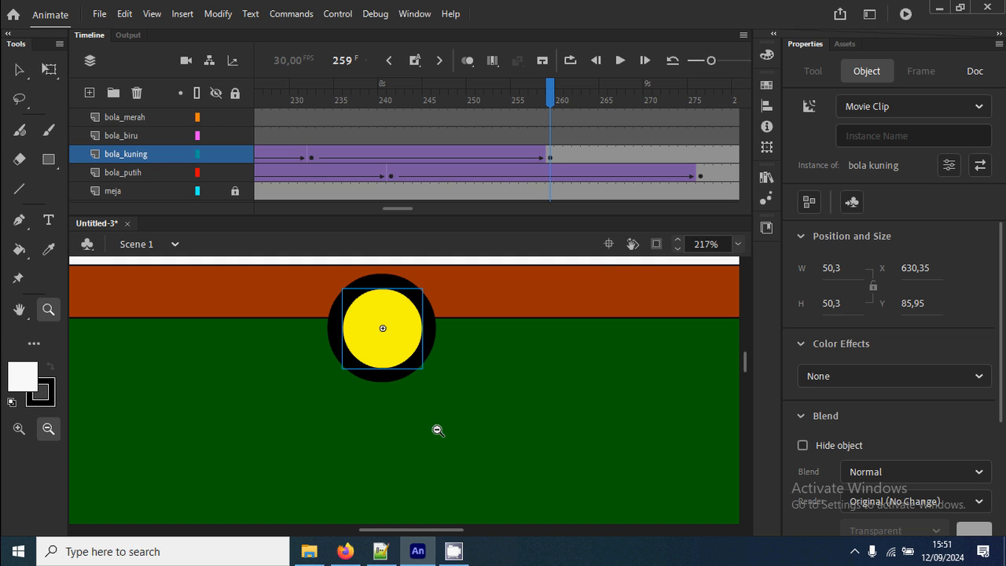
click(667, 156)
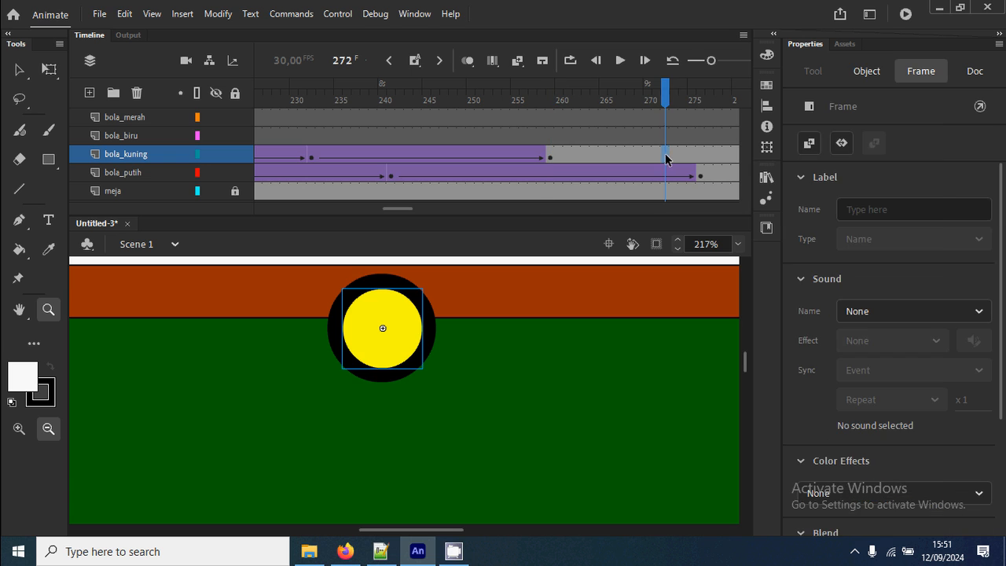
right_click(667, 157)
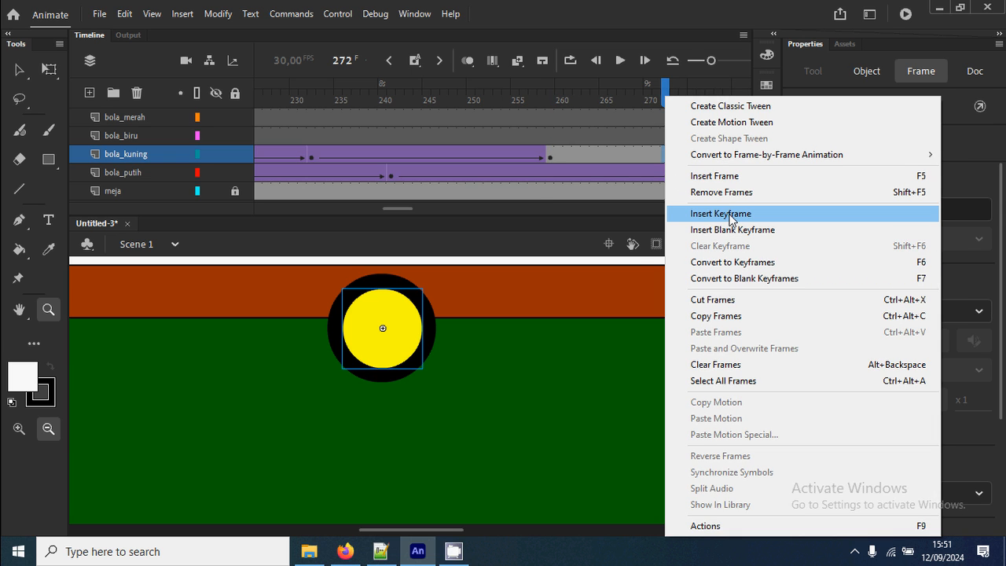
click(731, 220)
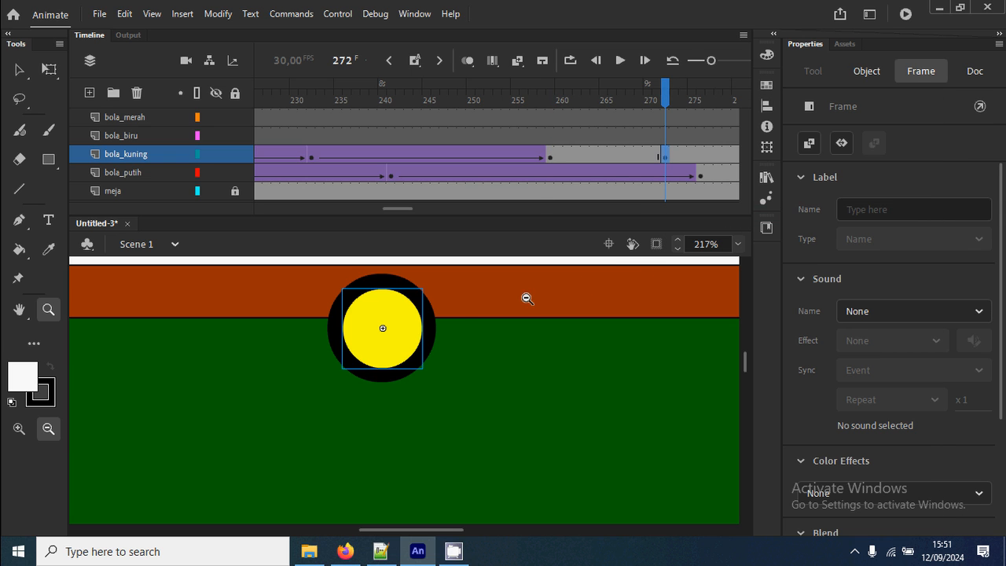
Shrink the yellow ball to about 15 by 14 px at frame 272 and create a classic tween from frame 259.
key(q)
click(410, 301)
drag(423, 289, 397, 317)
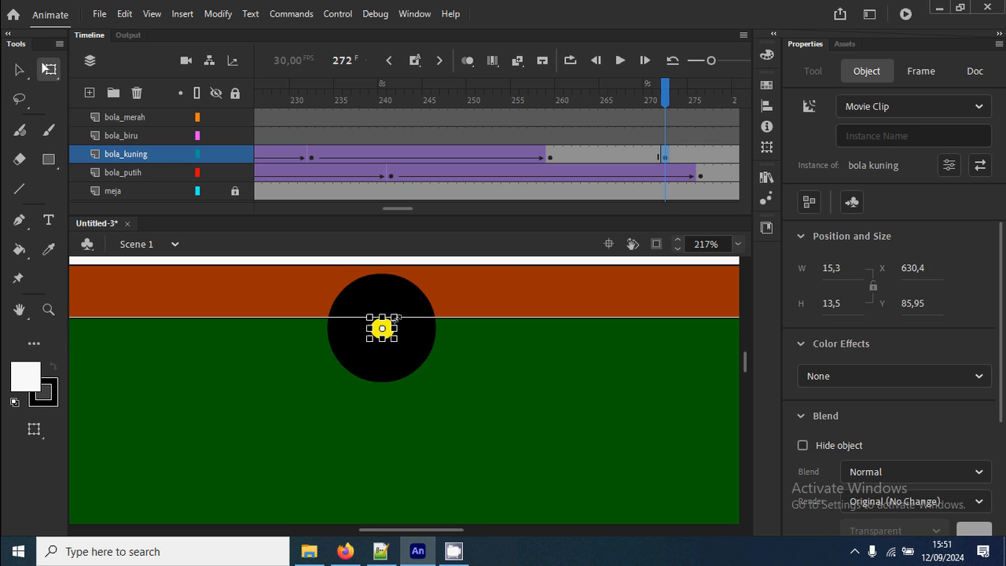
click(630, 154)
right_click(630, 154)
click(685, 110)
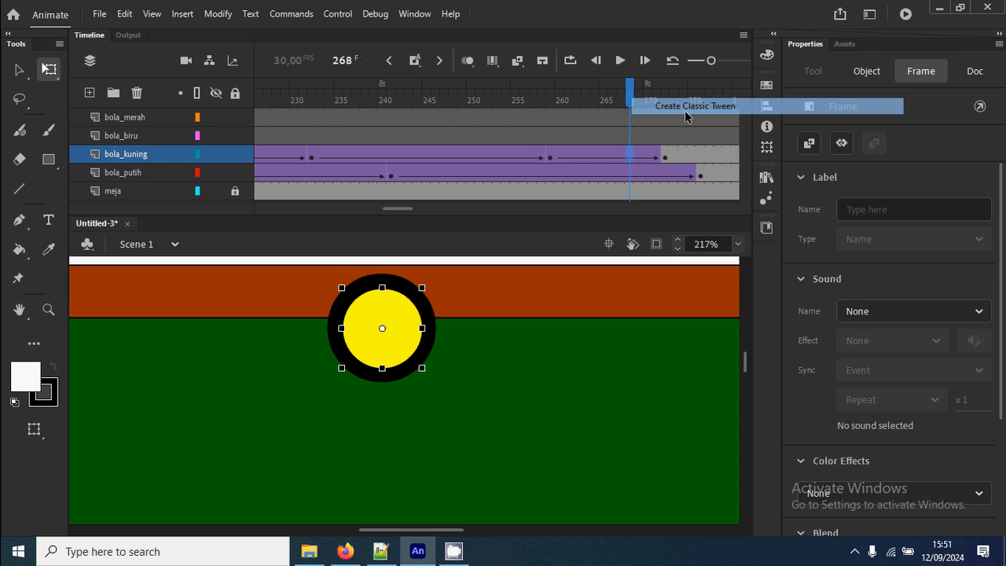
Insert a blank keyframe at frame 273 on bola_kuning to remove the yellow ball from the pocket.
drag(398, 209, 417, 209)
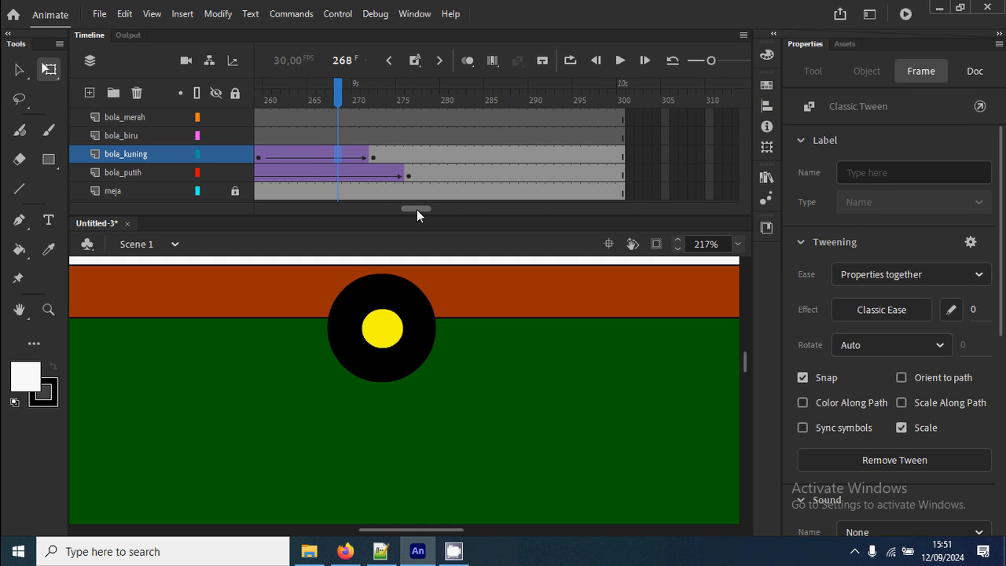
click(383, 154)
right_click(383, 154)
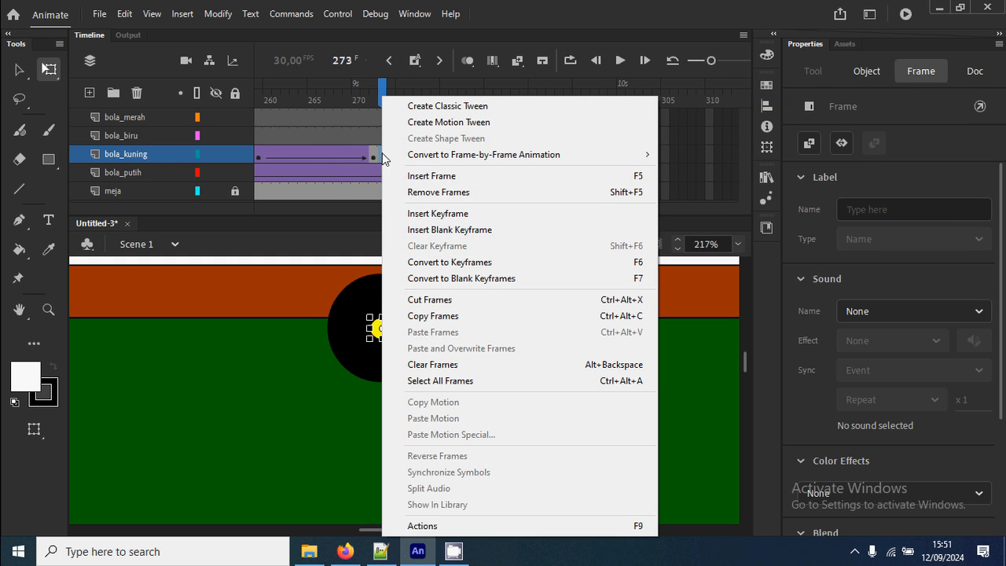
click(454, 231)
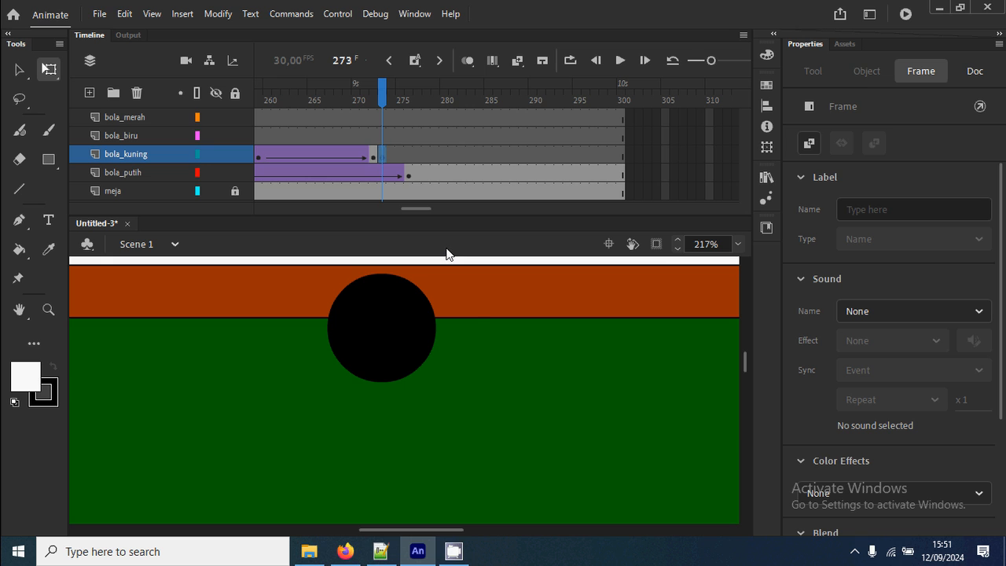
Paste the white four-pointed flash shape at frame 273 on bola_kuning and place it over the top middle pocket.
key(ctrl+v)
click(22, 69)
drag(431, 407, 404, 346)
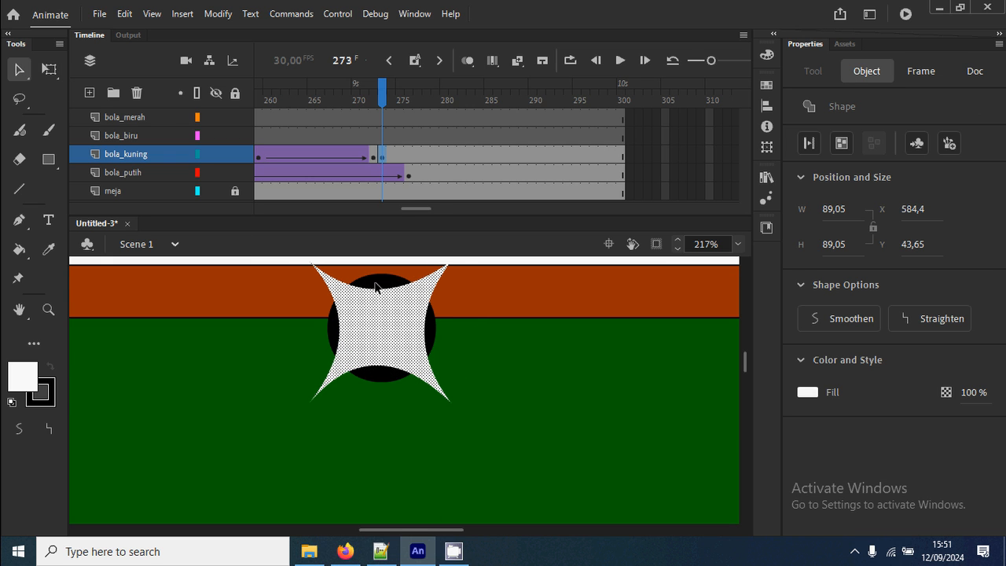
Insert a blank keyframe at frame 275 on bola_kuning to end the flash, and fit the whole stage in view.
click(398, 157)
right_click(402, 157)
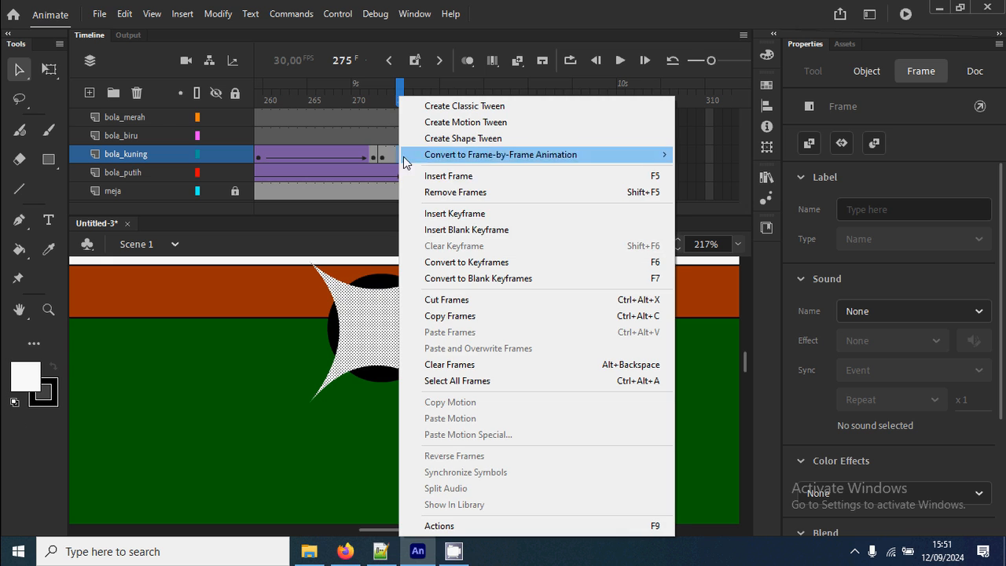
click(485, 231)
key(ctrl+2)
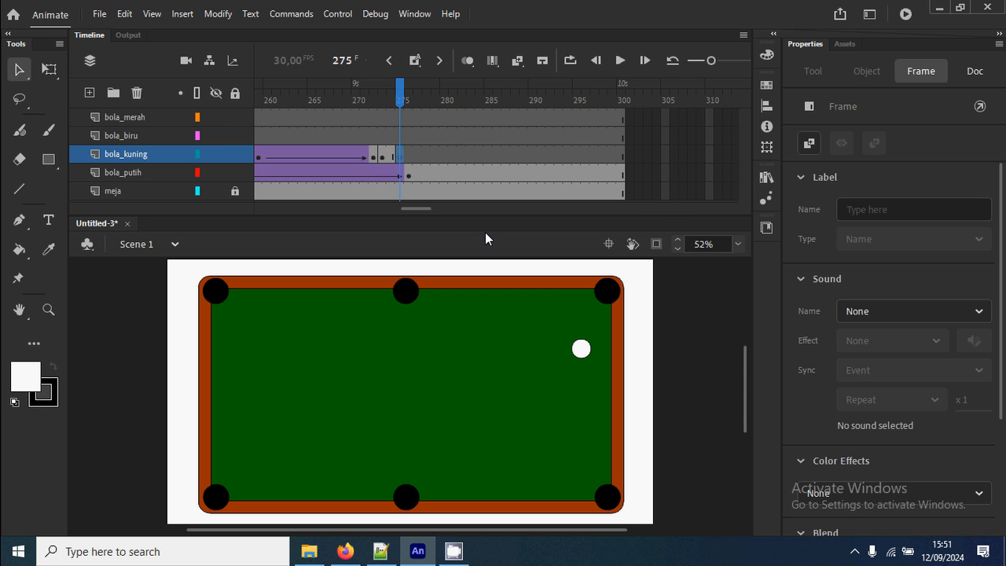
Test the movie, and examine the yellow ball's travel on bola_kuning between the keyframes at frames 232 and 259.
key(ctrl+Return)
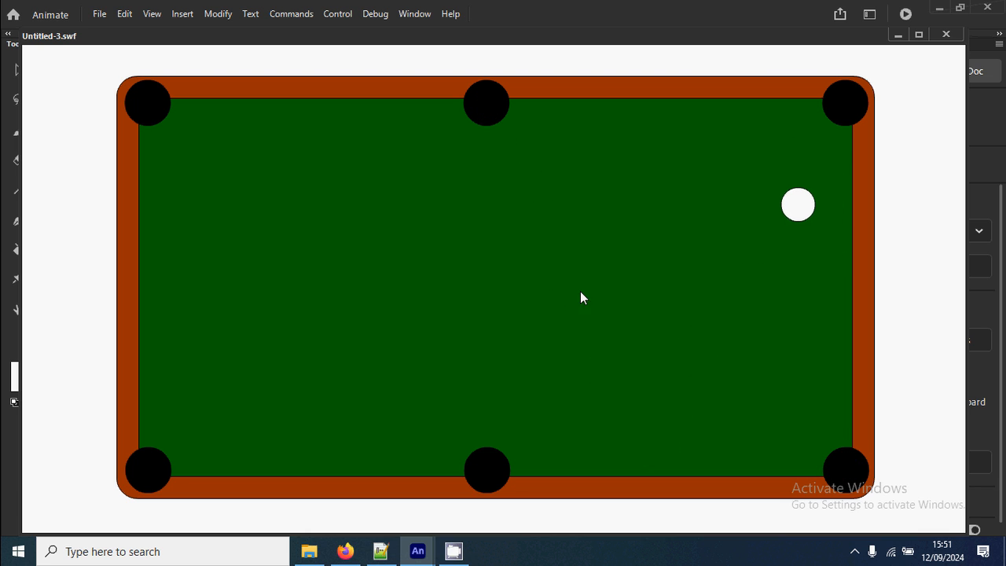
click(946, 35)
drag(414, 209, 395, 207)
click(419, 160)
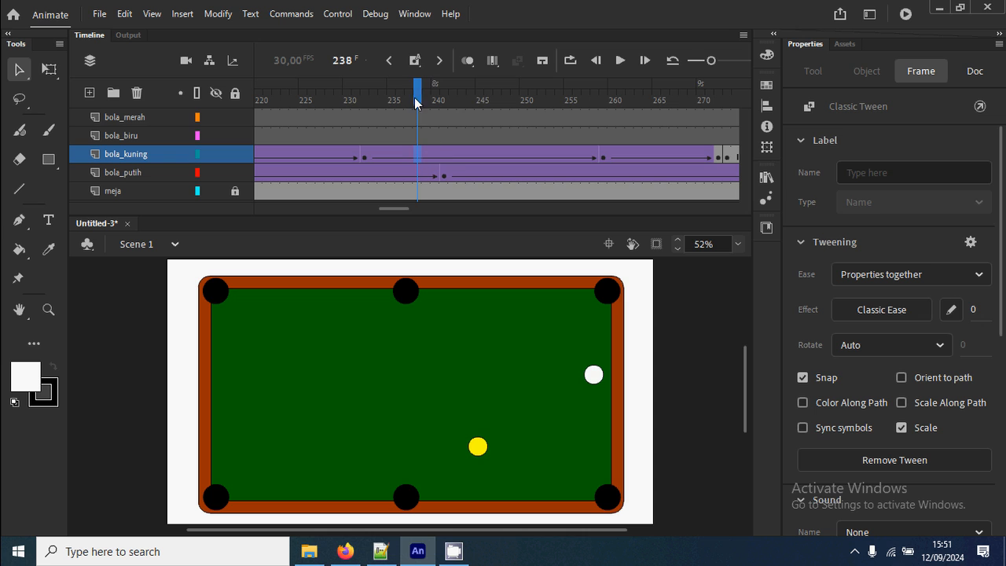
drag(415, 99, 489, 129)
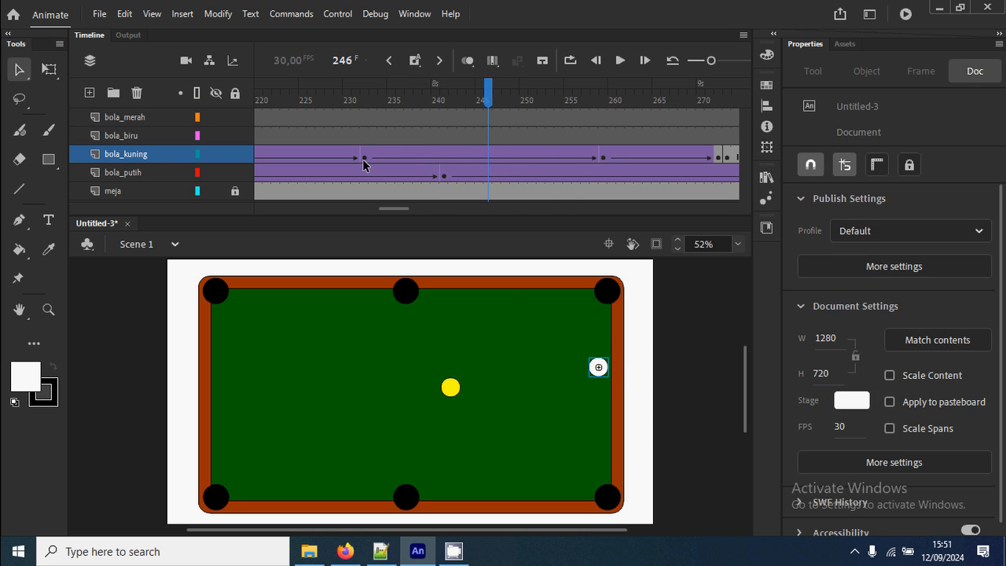
click(364, 160)
click(604, 158)
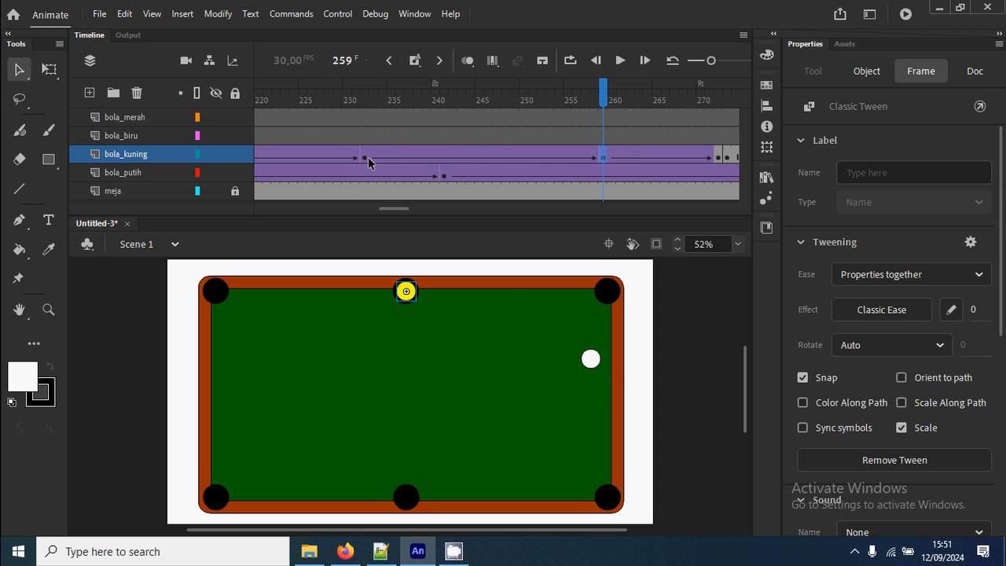
click(362, 157)
click(602, 158)
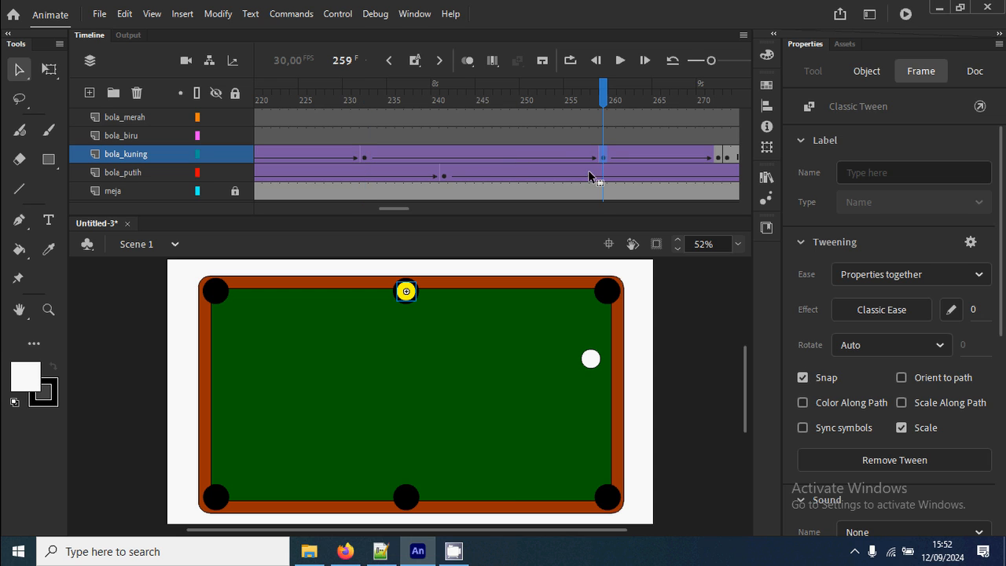
Move the bola_kuning frames 259 to 275 later so they start at frame 273, slowing the yellow ball's roll, and test the movie.
drag(398, 209, 410, 207)
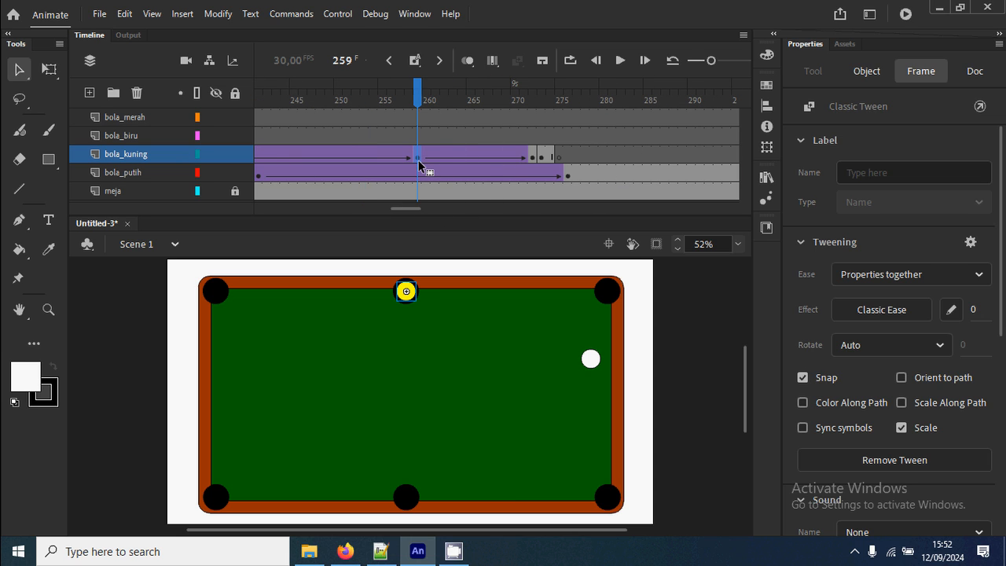
shift+click(561, 157)
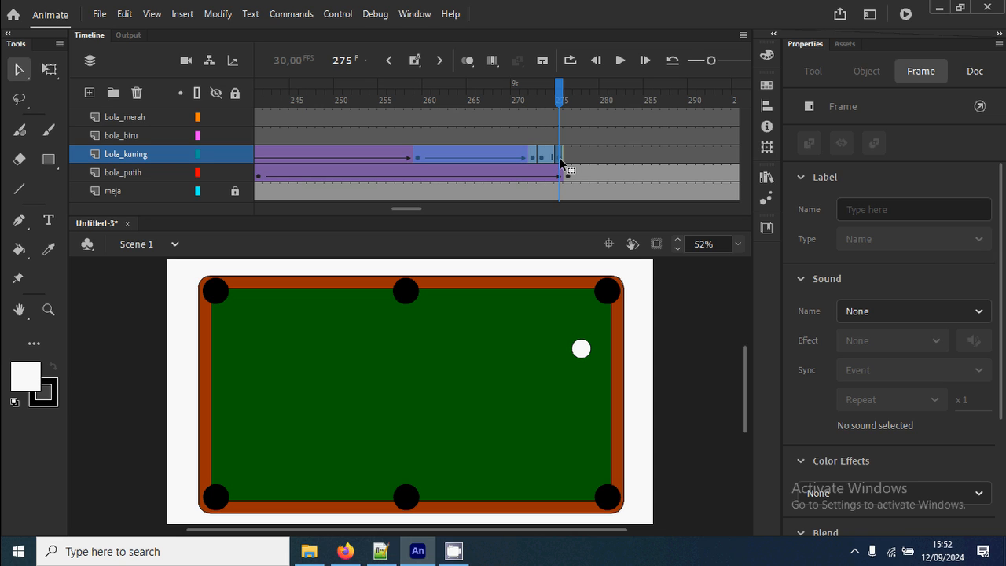
drag(412, 211, 420, 209)
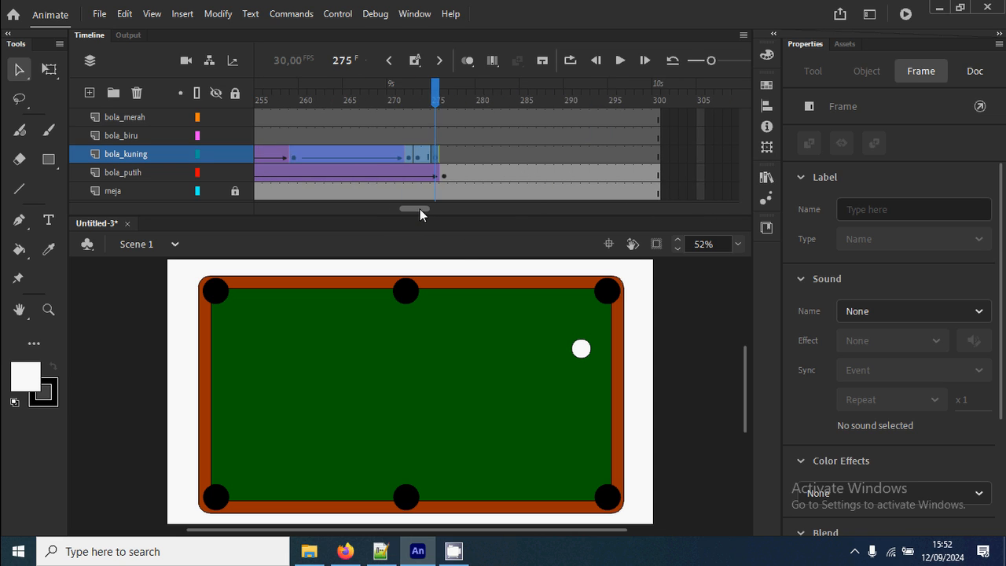
drag(357, 156, 481, 159)
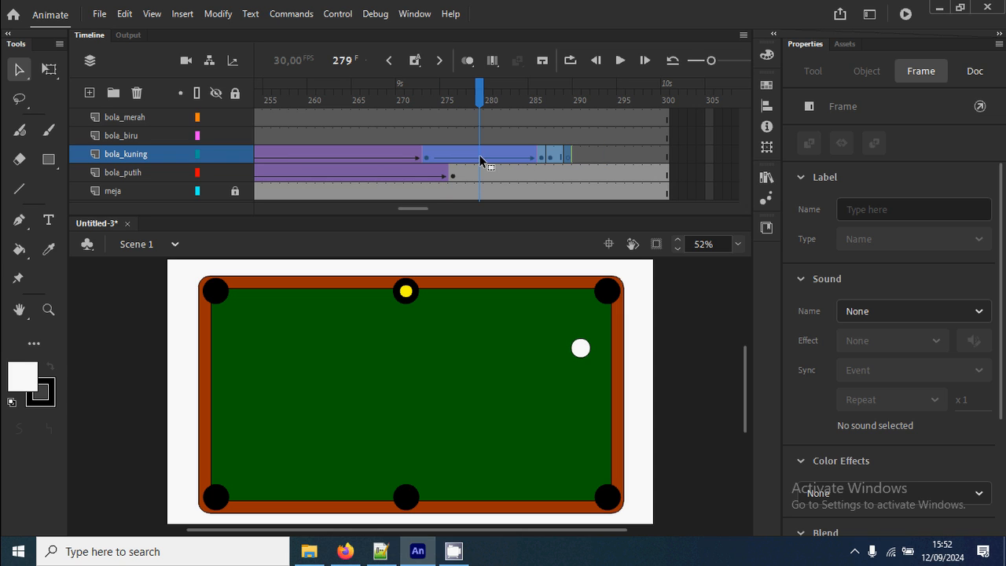
click(682, 404)
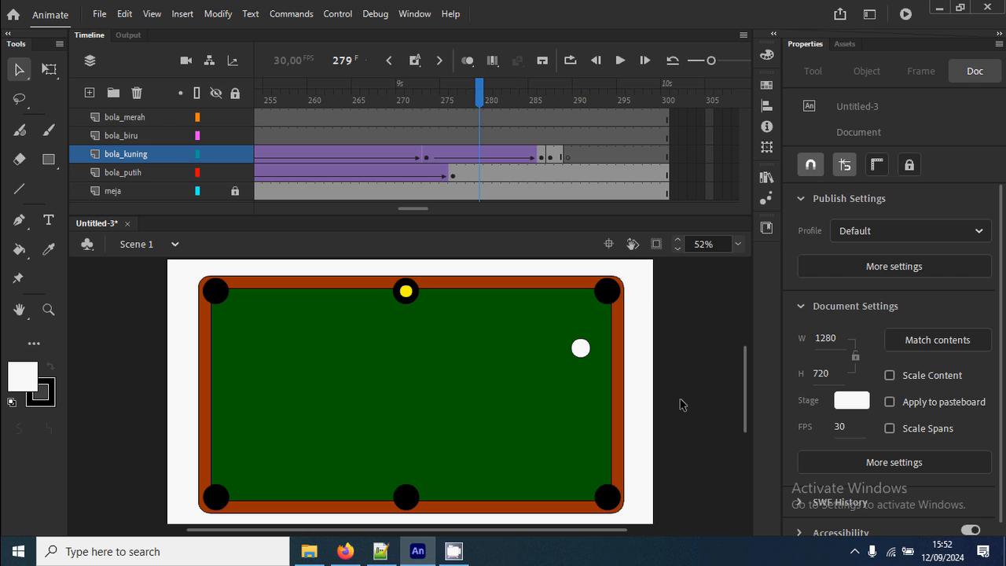
key(ctrl+Return)
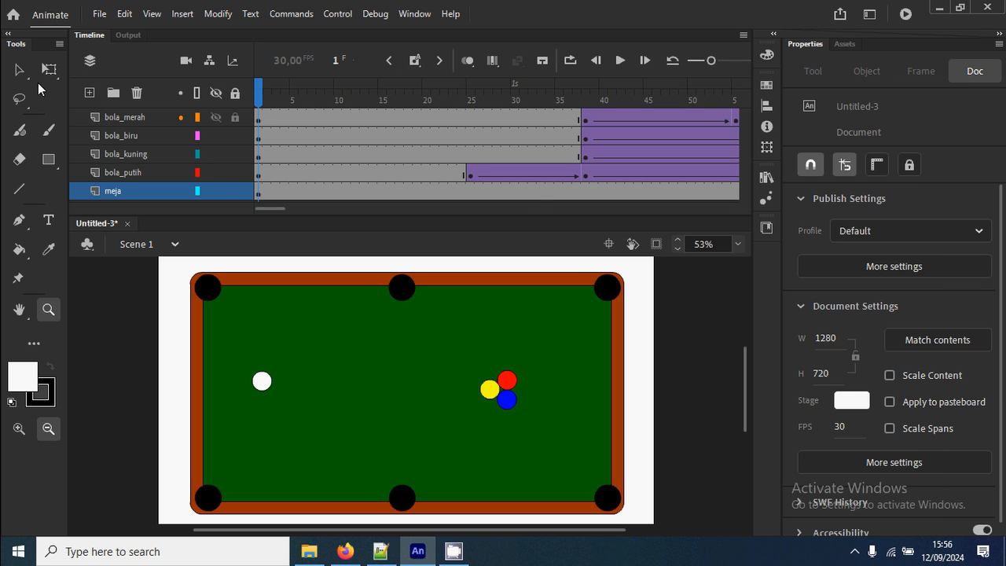
click(21, 72)
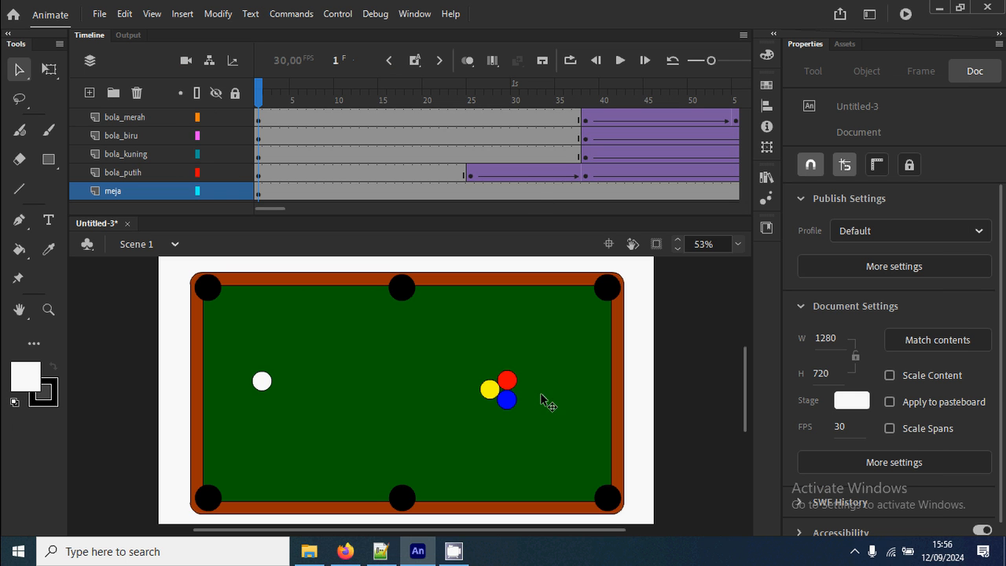
click(259, 192)
click(660, 370)
Switch to Firefox to examine the "billiard table top" image results and the full-size Vecteezy pool table picture, and return to Animate.
click(344, 551)
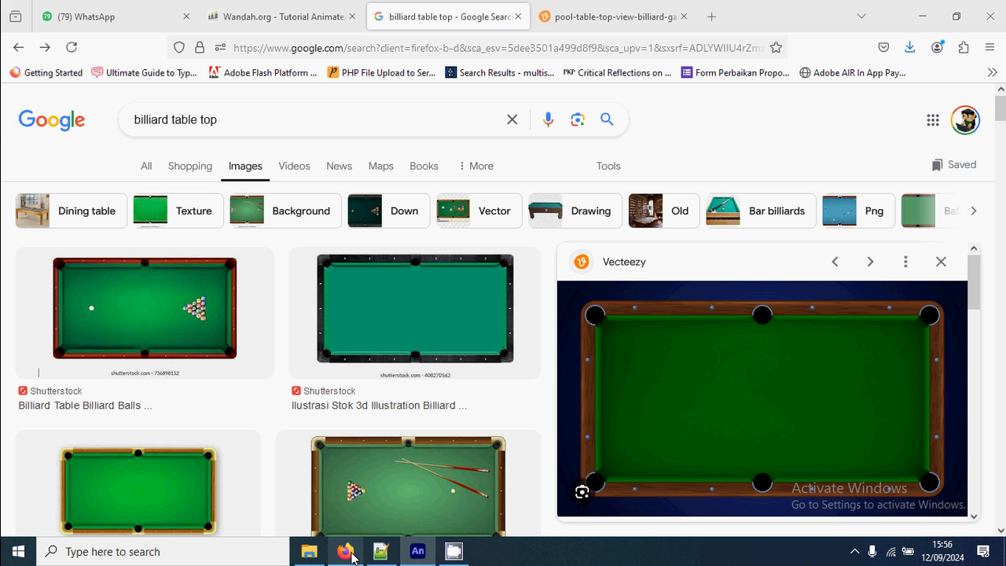
drag(251, 119, 113, 120)
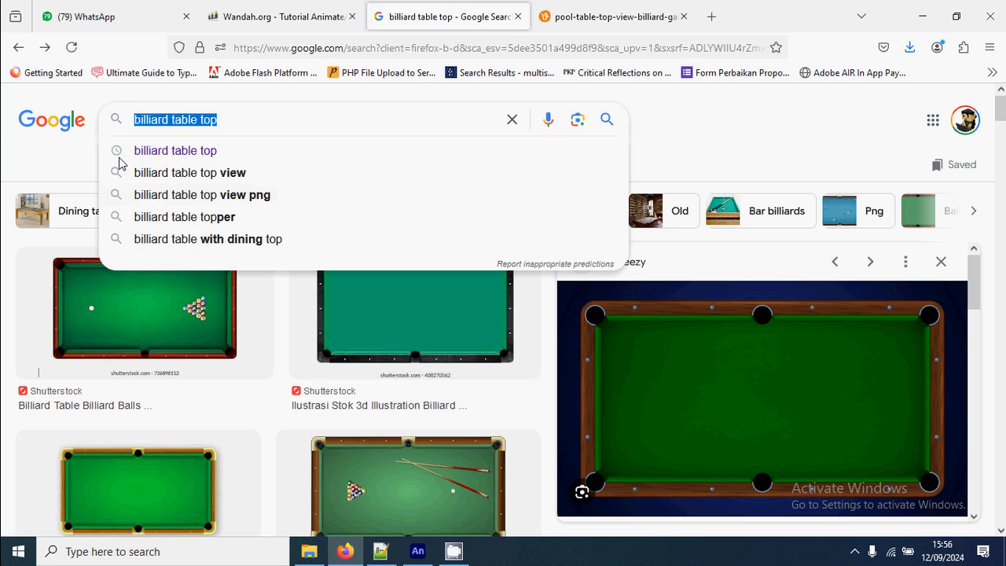
click(246, 119)
click(739, 133)
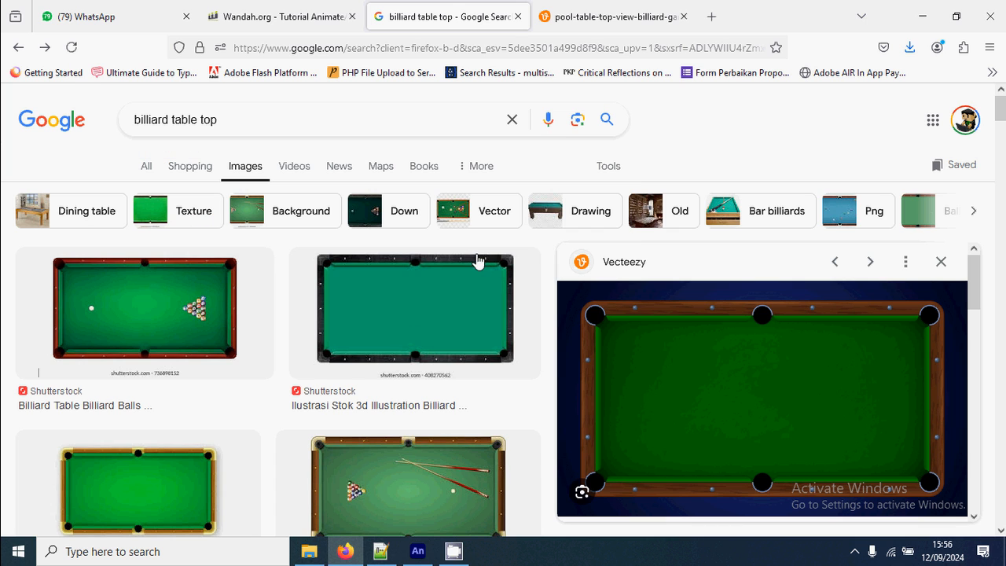
scroll(487, 356, down, 2)
scroll(487, 355, down, 1)
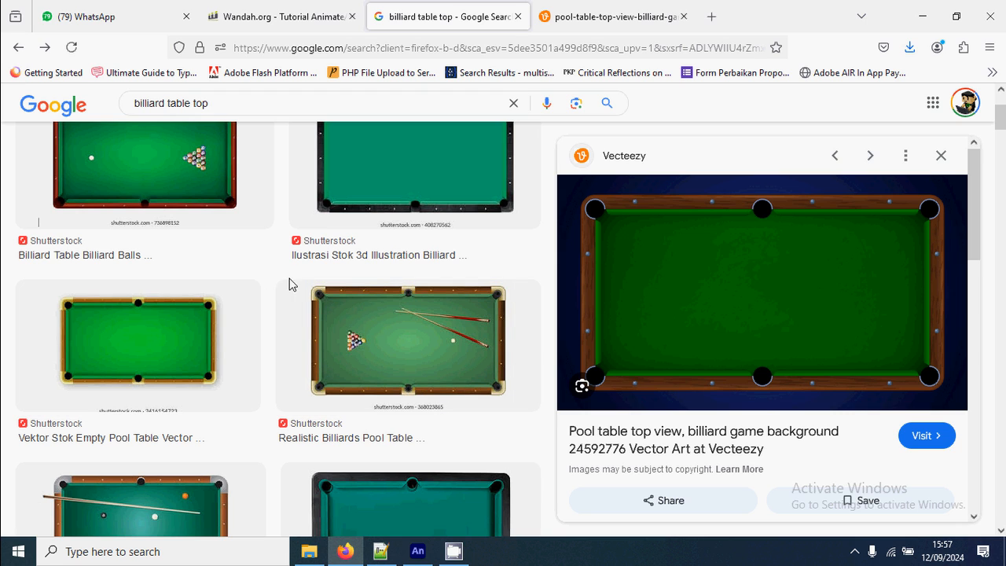
right_click(799, 292)
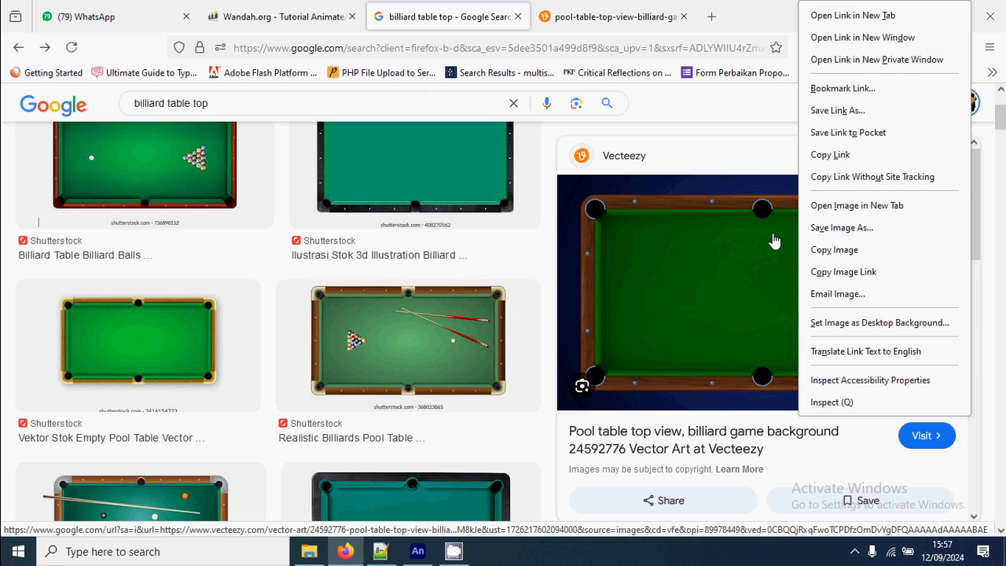
click(745, 133)
click(621, 17)
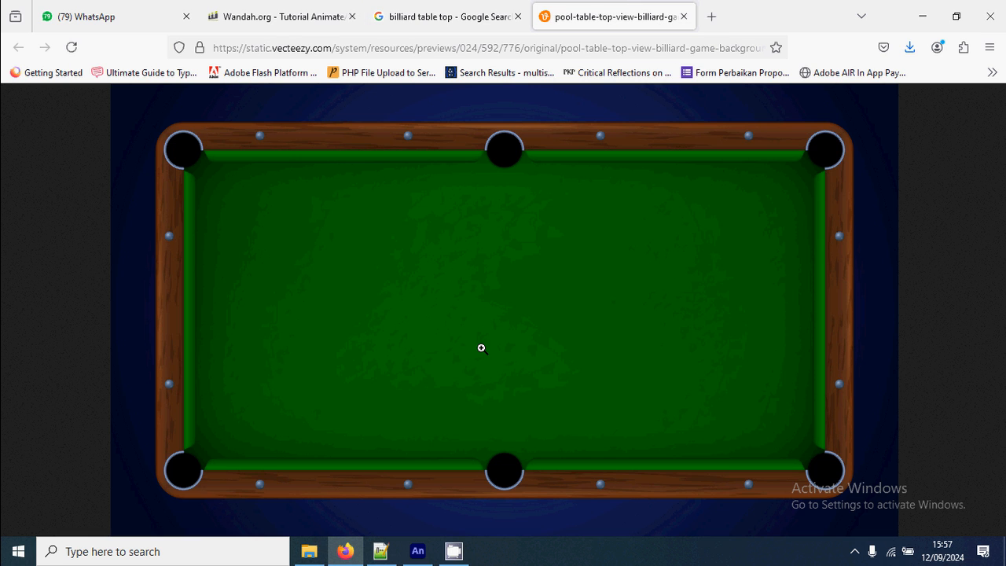
click(418, 552)
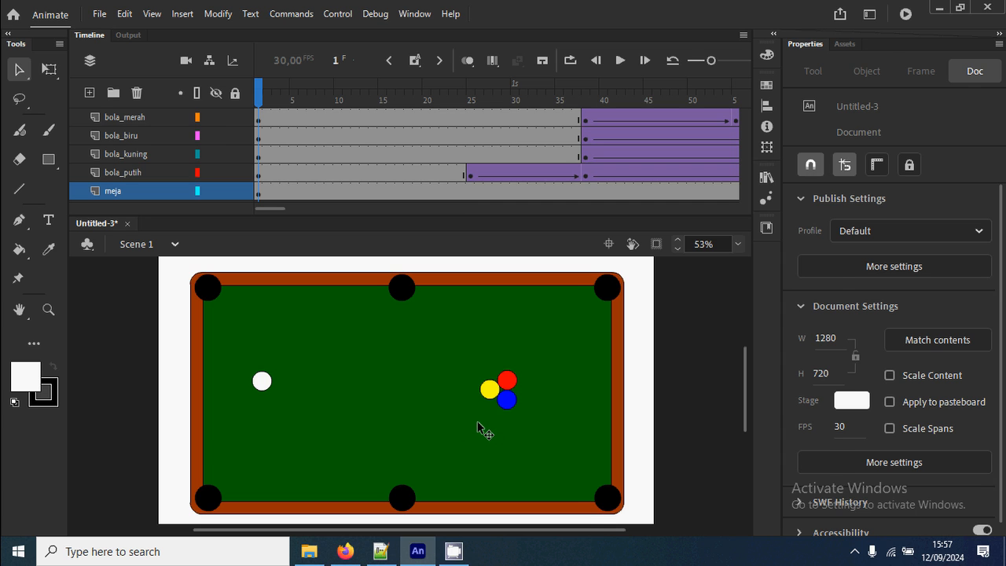
Retrieve the realistic wooden table clip through the undo history and paste it onto a new layer placed beneath meja.
key(ctrl+z)
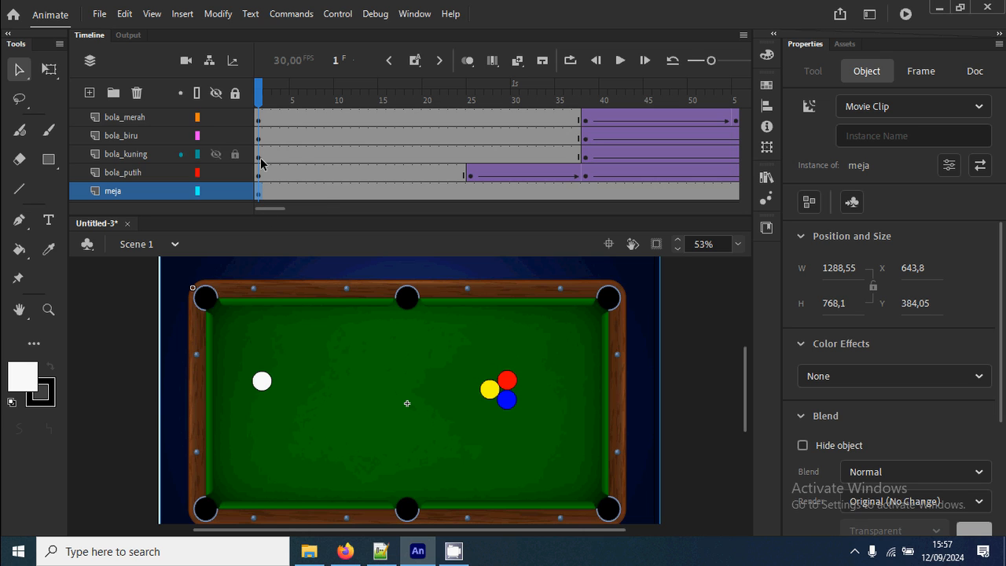
key(ctrl+y)
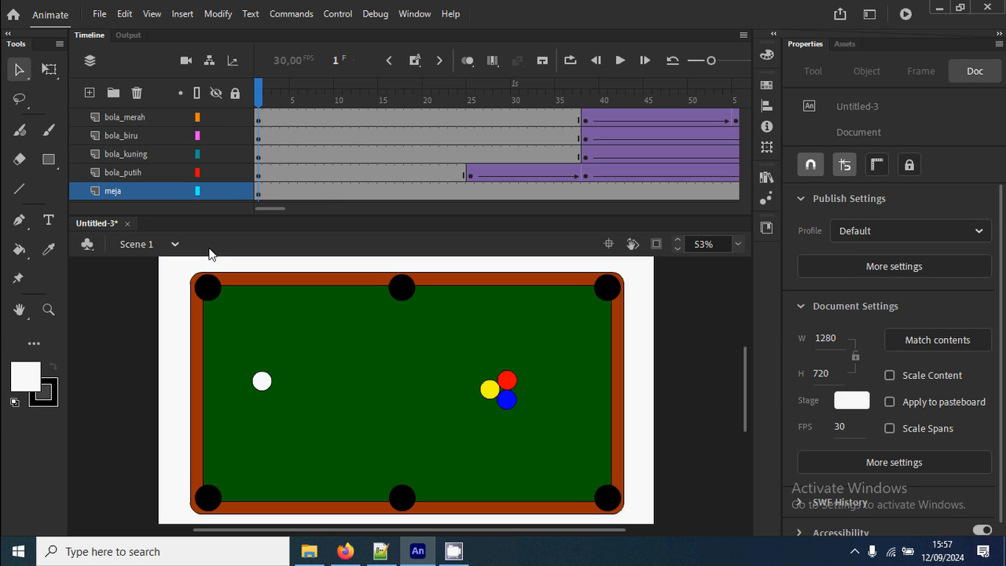
click(91, 95)
click(132, 172)
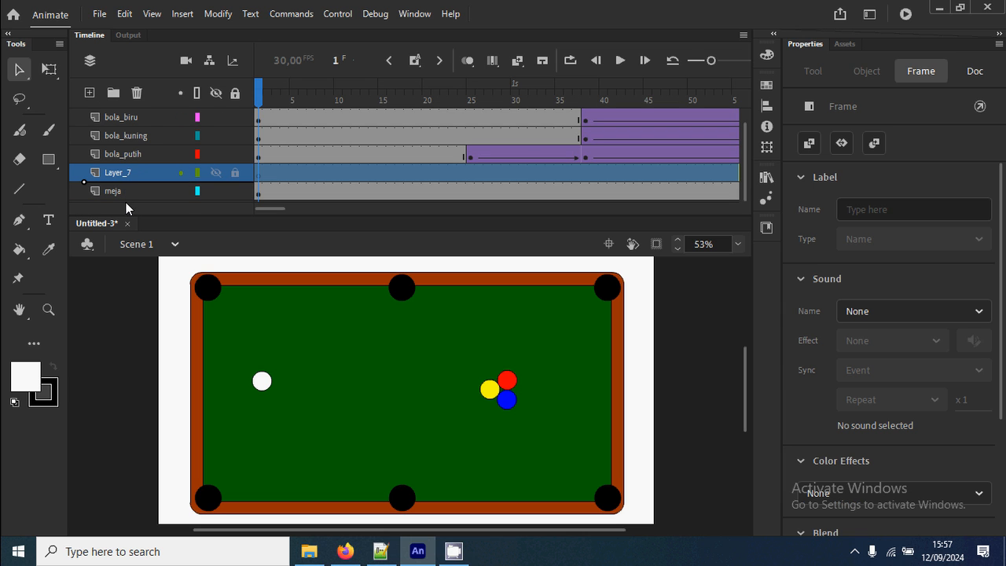
drag(126, 202, 125, 204)
click(113, 371)
key(ctrl+v)
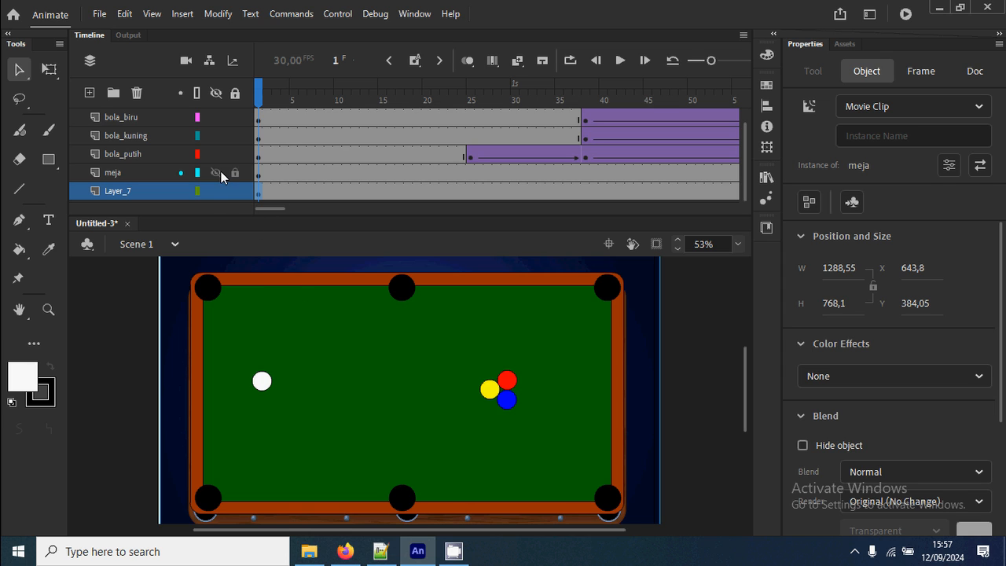
Display all layers as outlines except Layer_7, which holds the realistic table clip.
click(197, 94)
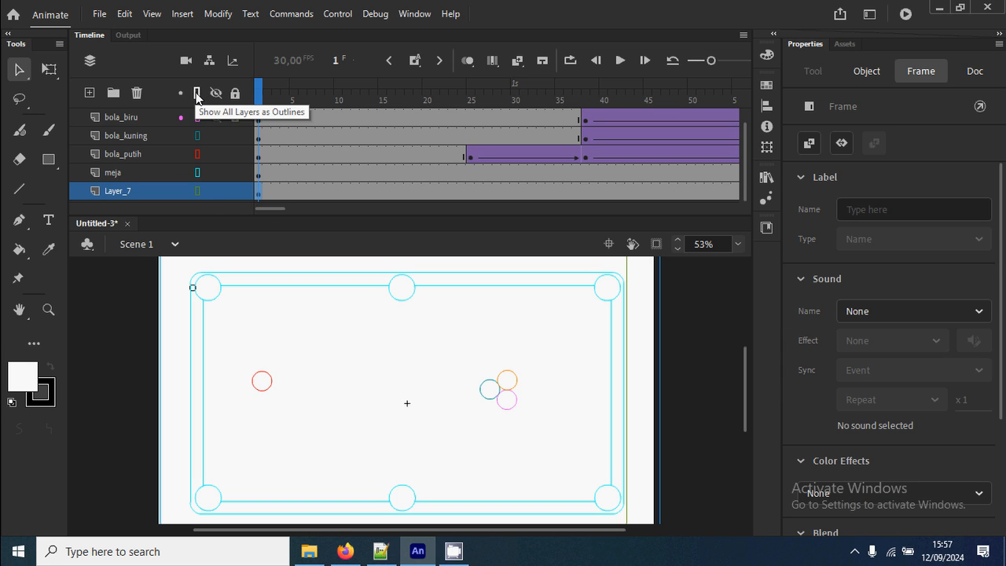
click(198, 191)
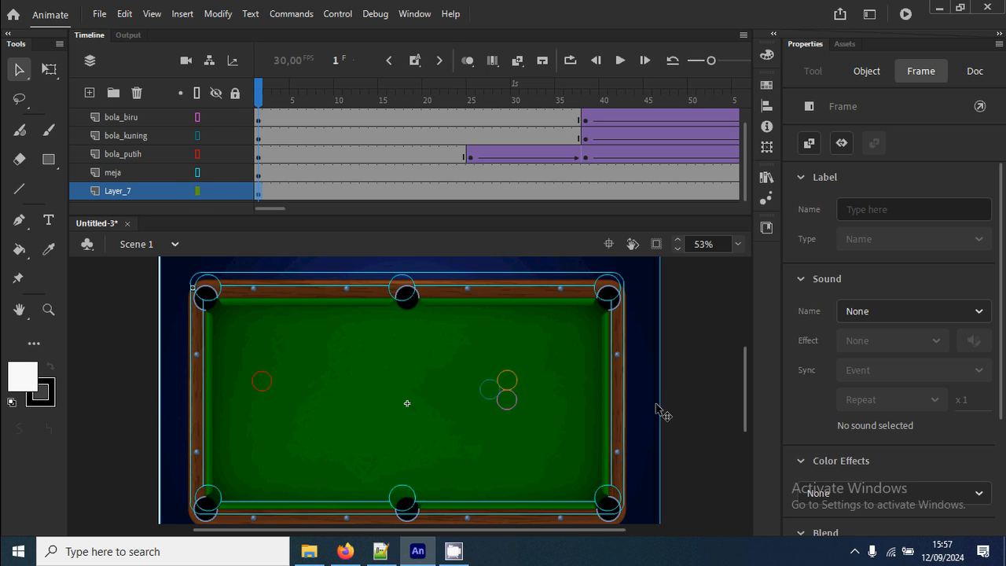
Nudge the realistic table clip to X 636,2 and Y 355,55 to match the drawn pockets, and return all layers to solid display.
click(647, 437)
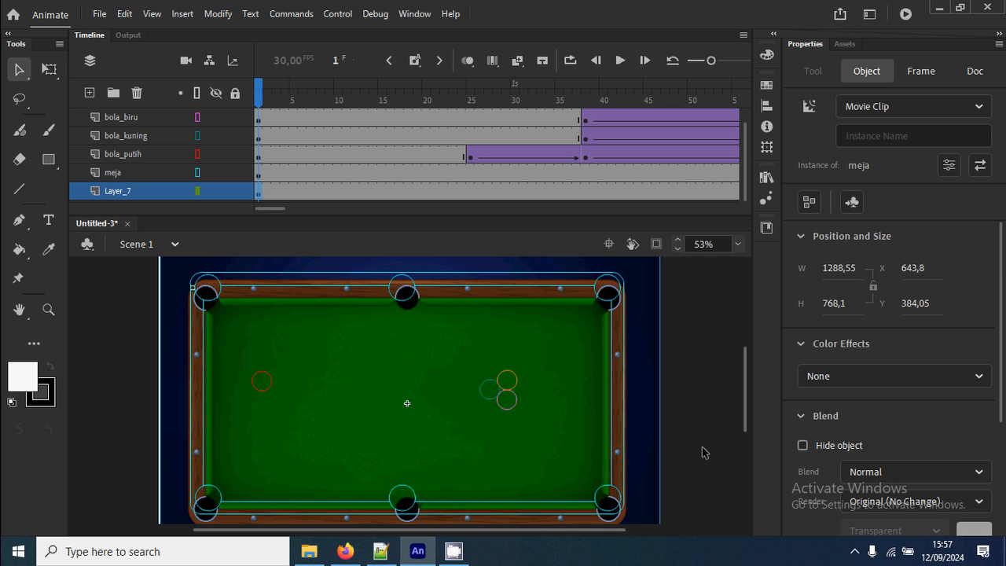
key(Up)
key(Up)
key(Up)
key(Up)
key(Up)
key(Up)
key(Up)
key(Up)
key(Up)
key(Up)
key(Up)
key(Up)
key(Left)
key(Left)
key(Left)
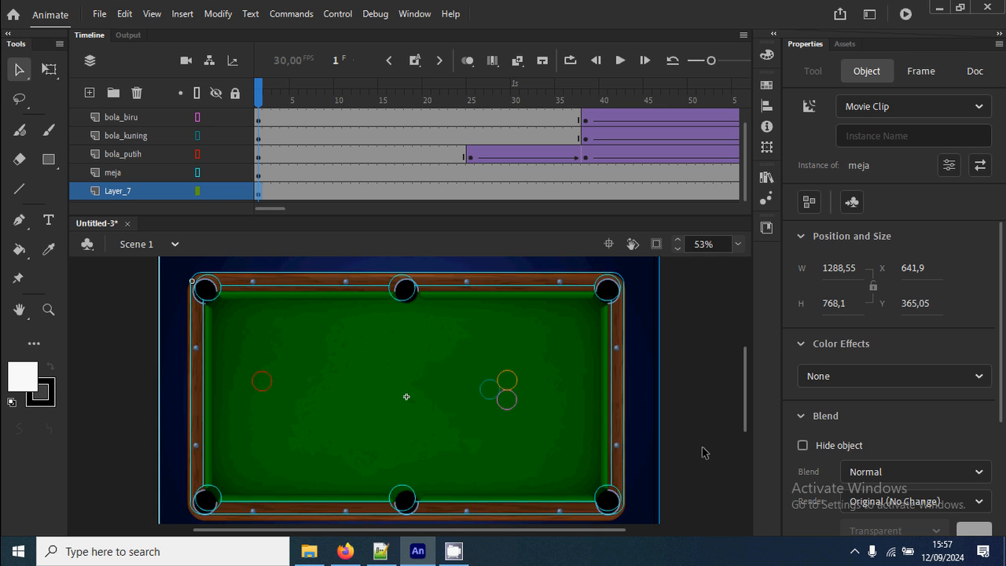
key(Up)
key(Up)
key(Up)
key(Left)
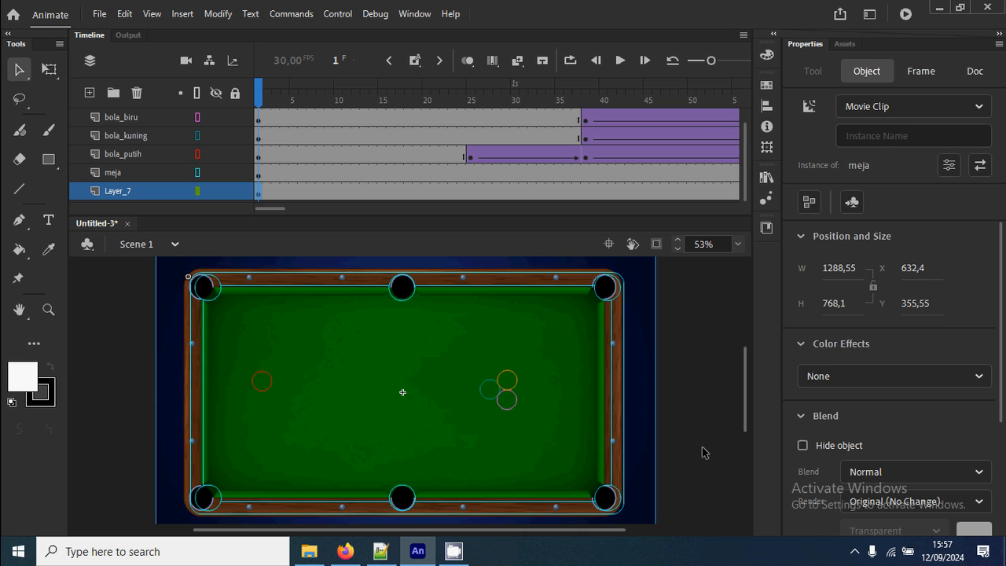
key(Left)
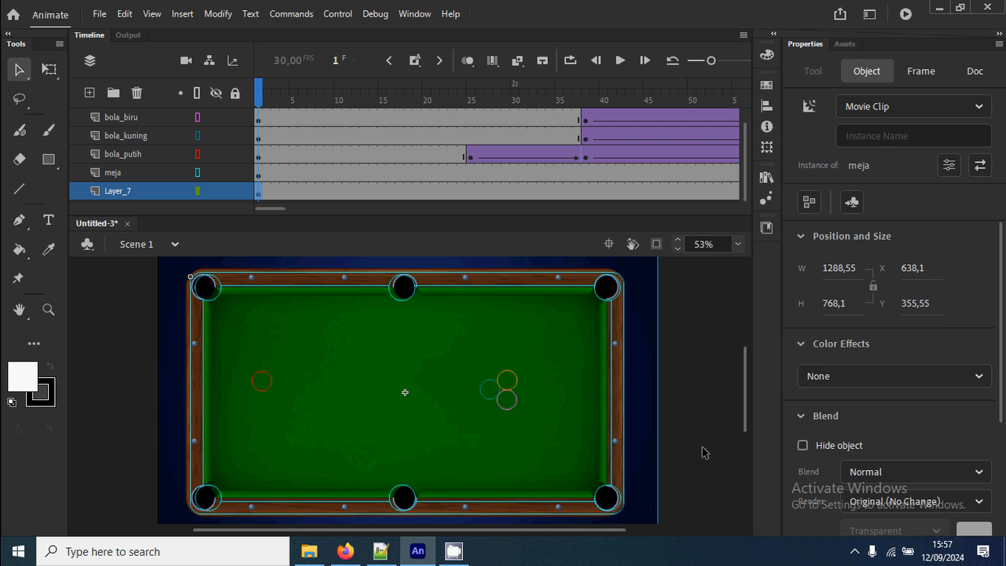
key(Right)
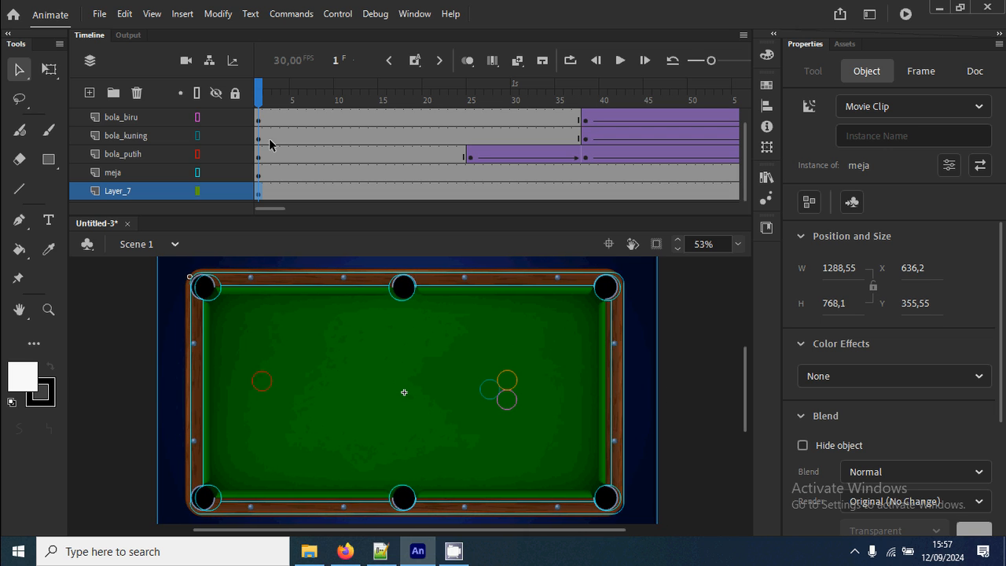
click(198, 93)
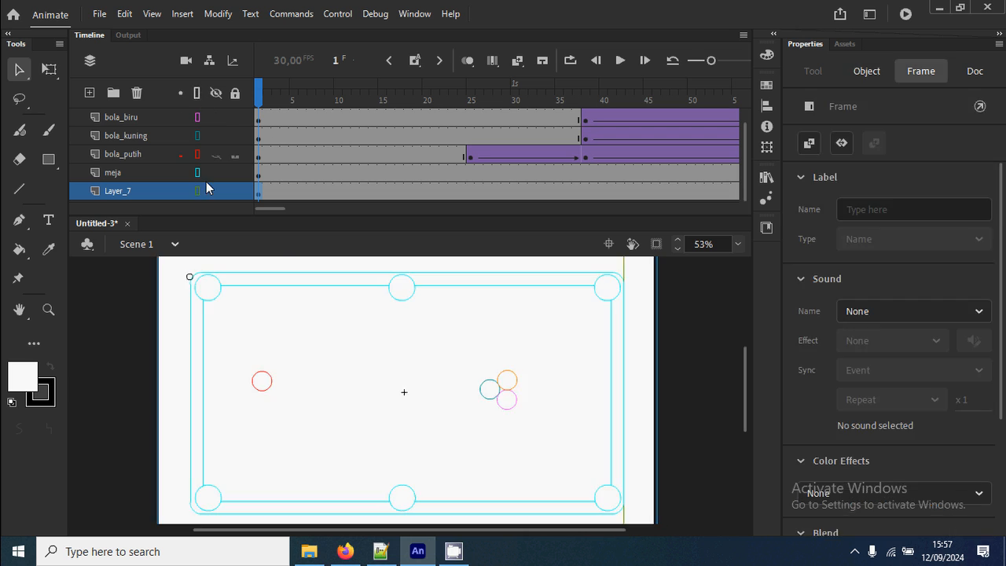
click(198, 93)
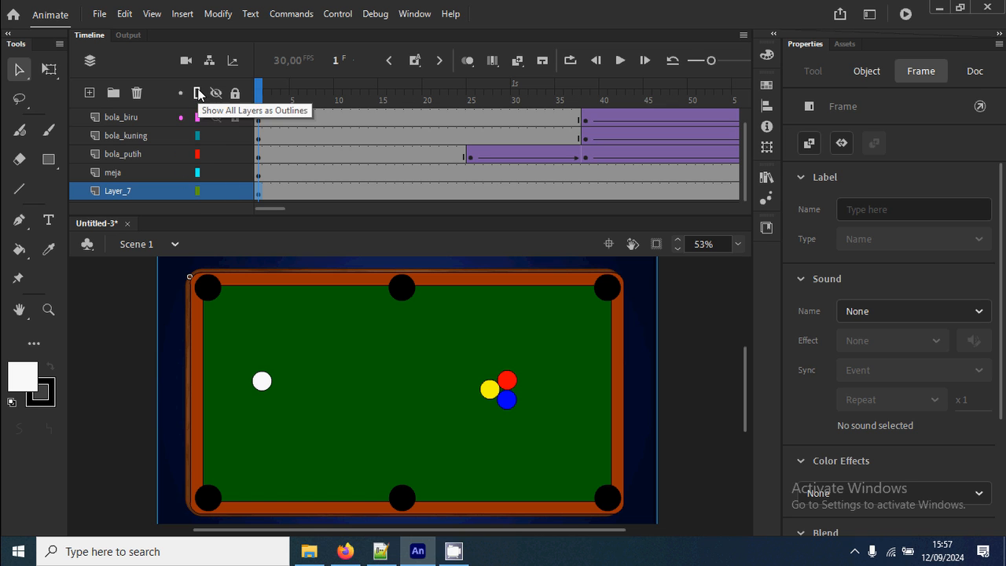
Delete the meja layer with the drawn table so only the realistic table remains, and test the movie.
click(258, 178)
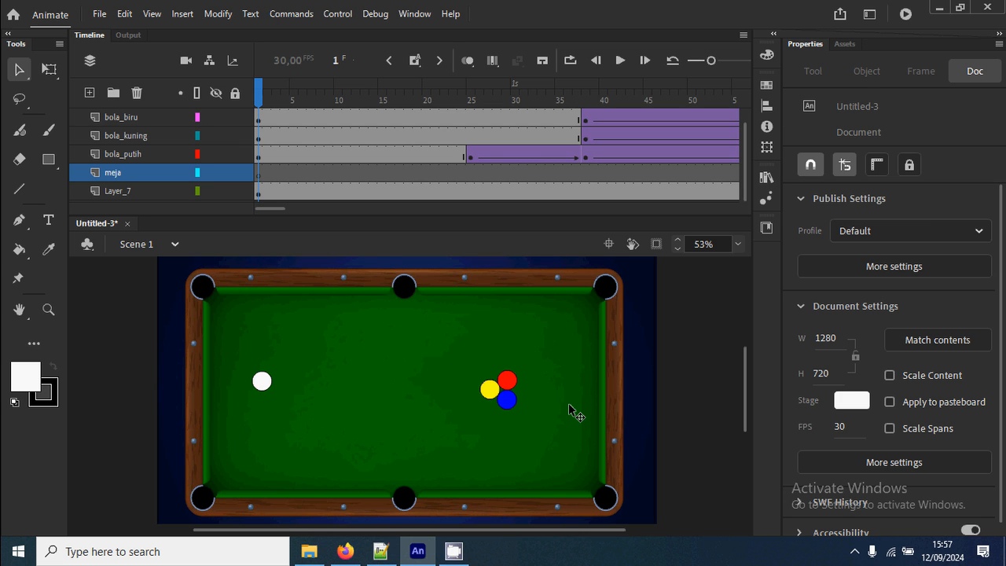
click(161, 172)
click(136, 92)
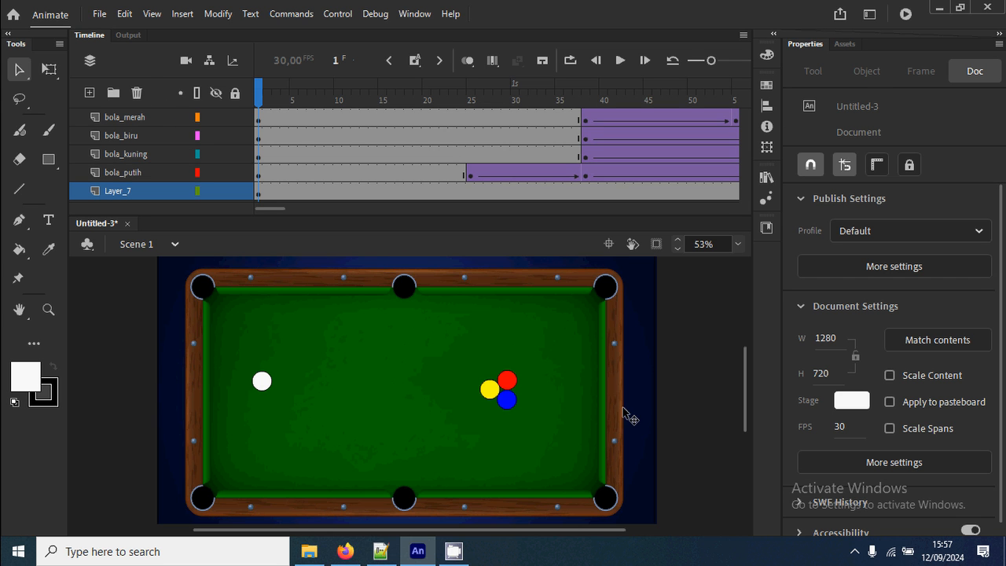
key(ctrl+Return)
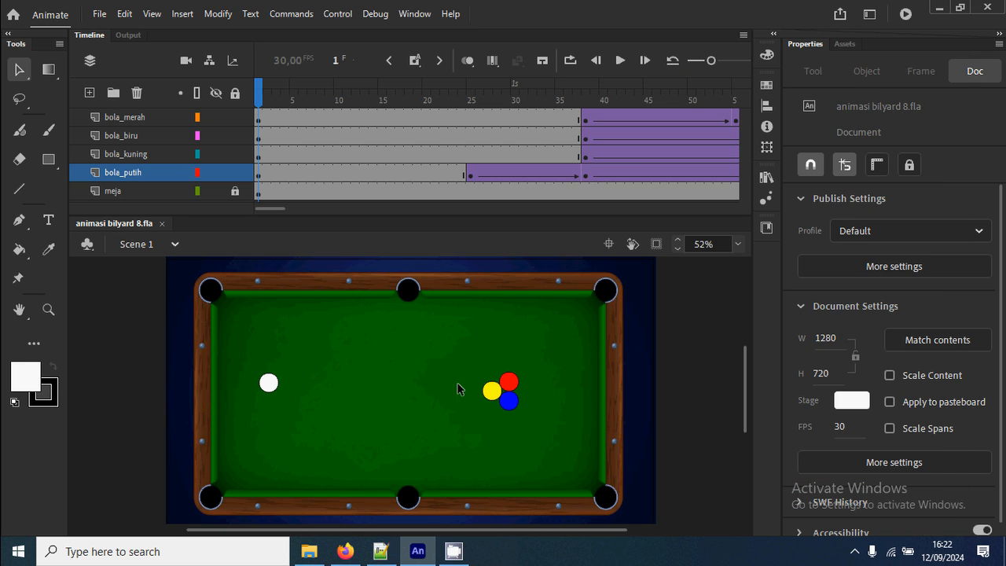
Switch to Firefox to examine the "billiard ball png" image results, and return to Animate.
key(z)
drag(183, 345, 540, 458)
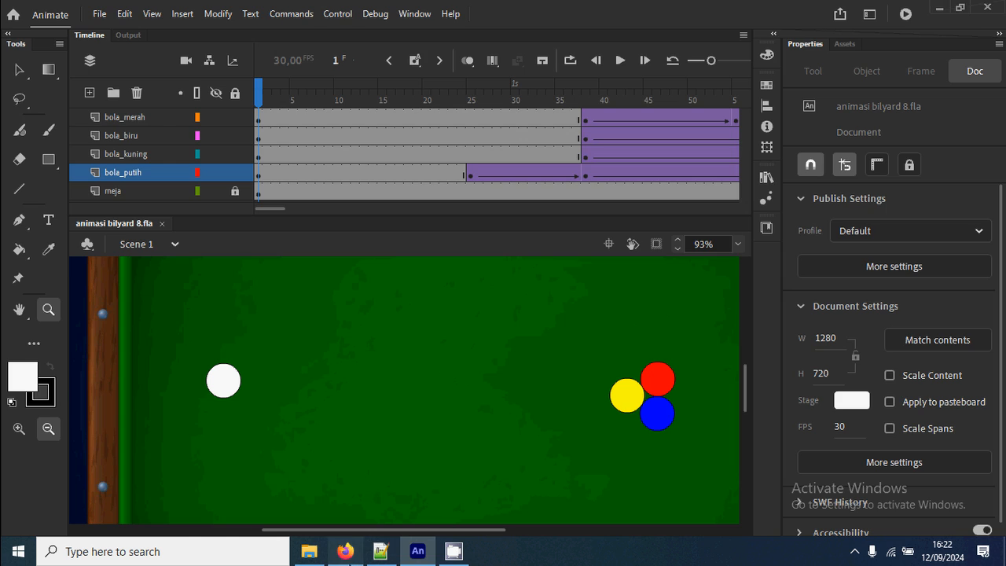
click(346, 551)
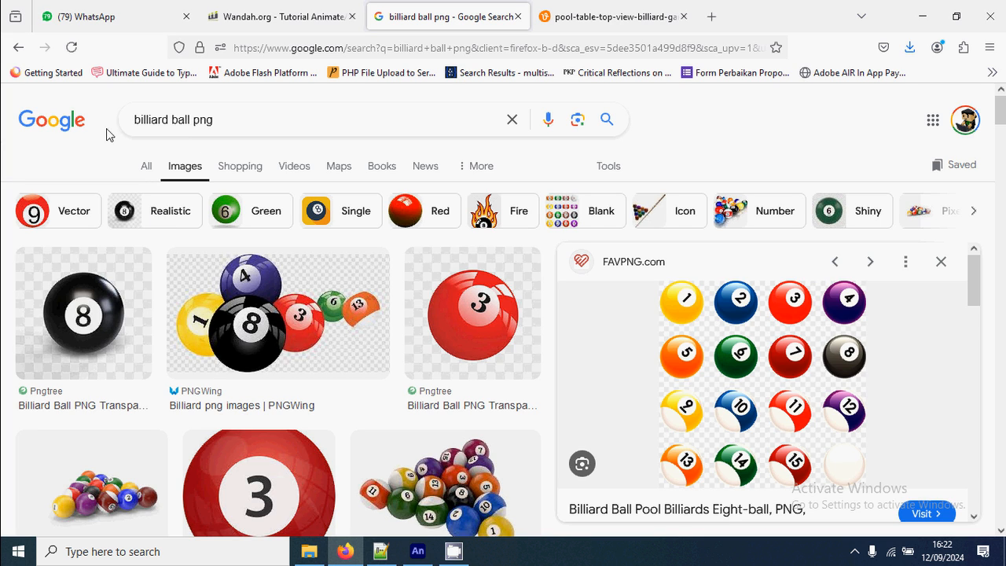
drag(139, 122, 231, 120)
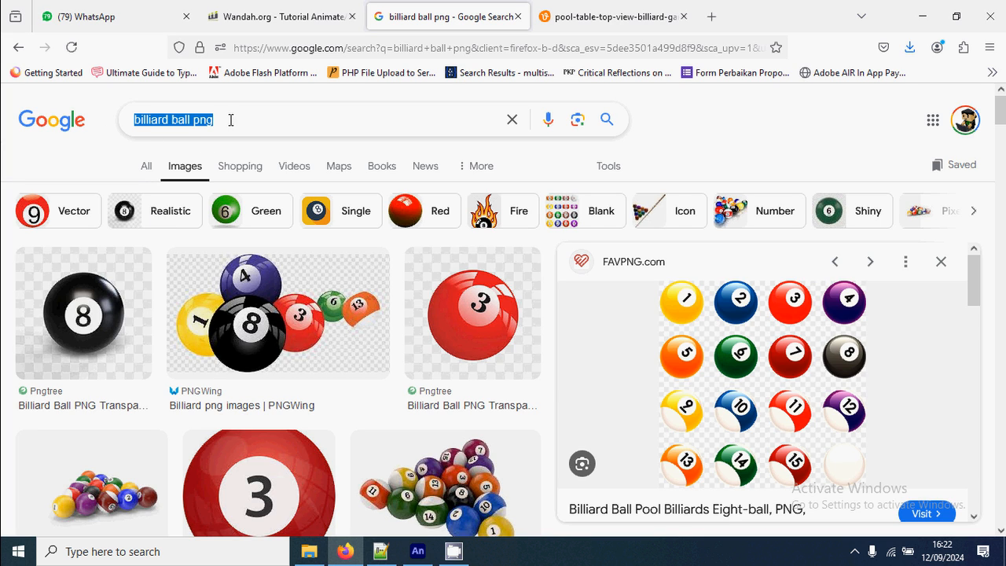
click(237, 125)
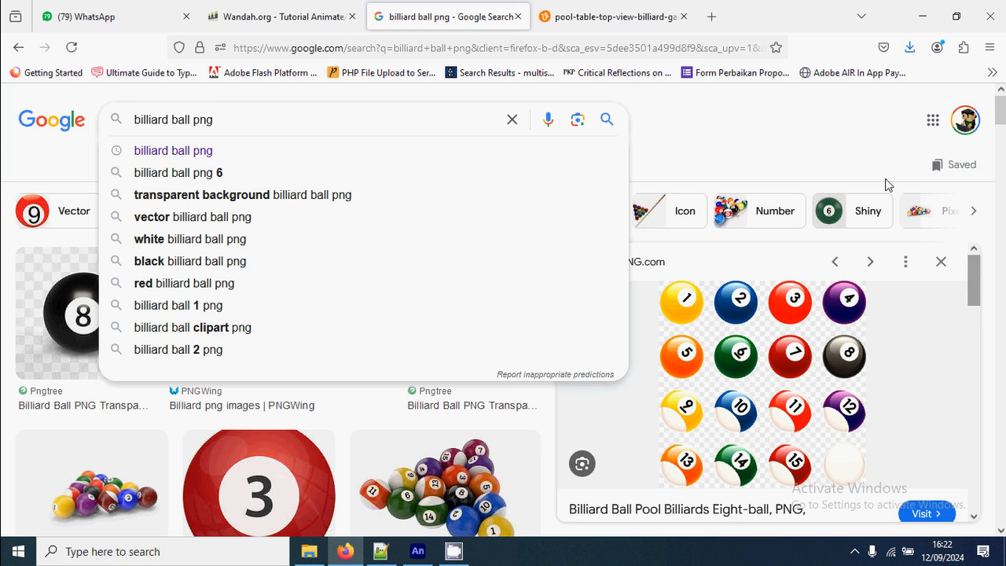
click(794, 162)
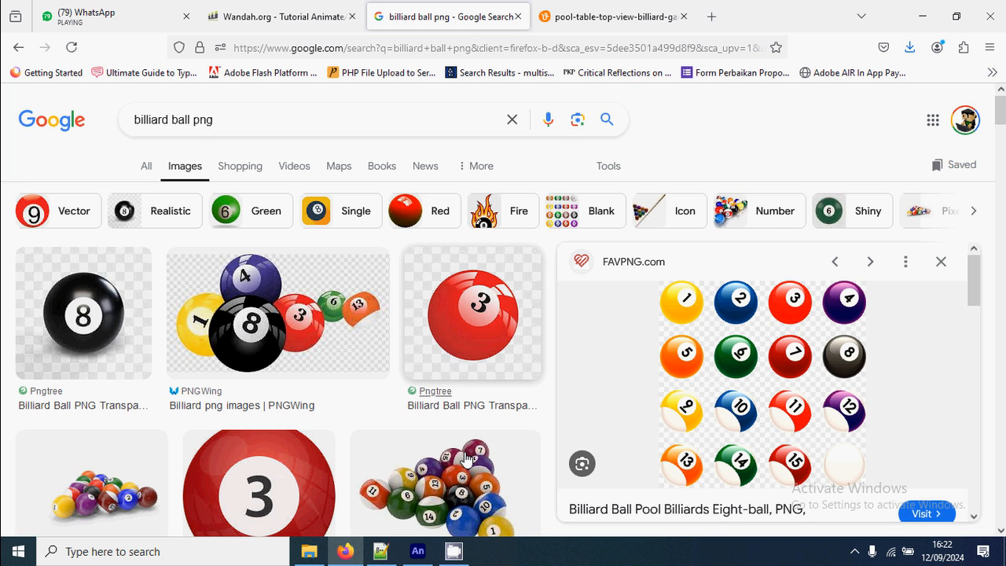
click(420, 552)
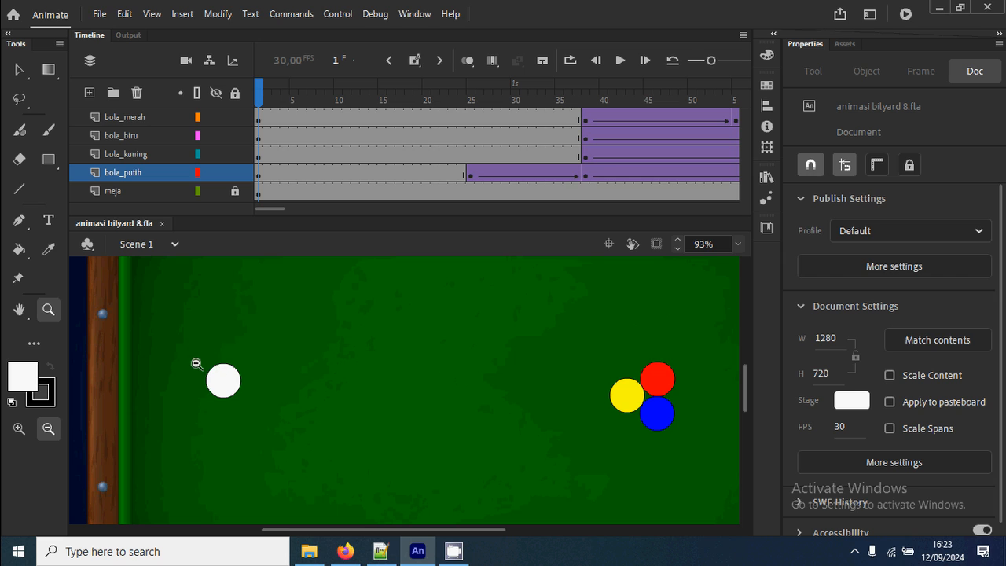
Open the white ball's bola putih symbol for editing in place from frame 1 of the bola_putih layer.
drag(197, 364, 285, 437)
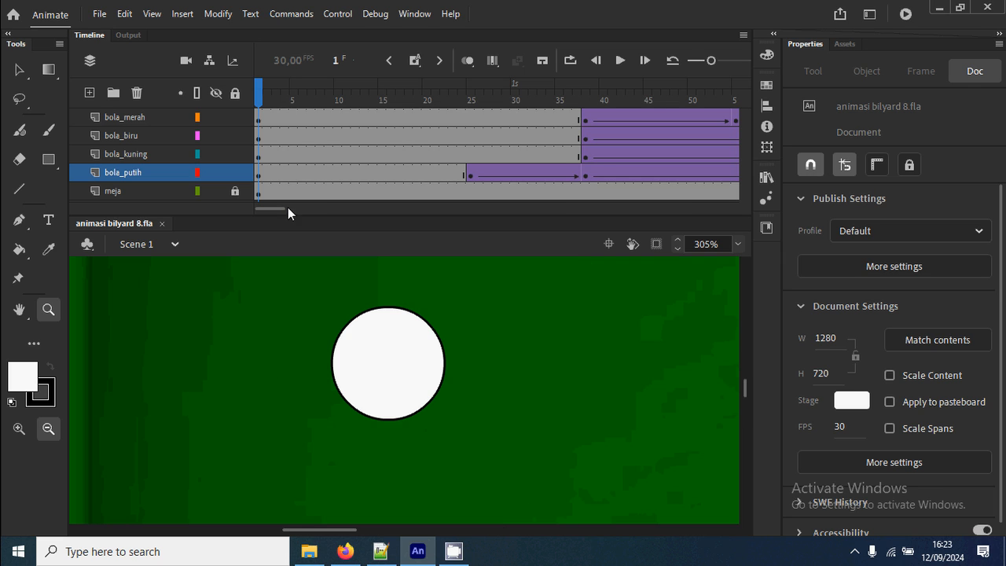
click(19, 70)
click(262, 173)
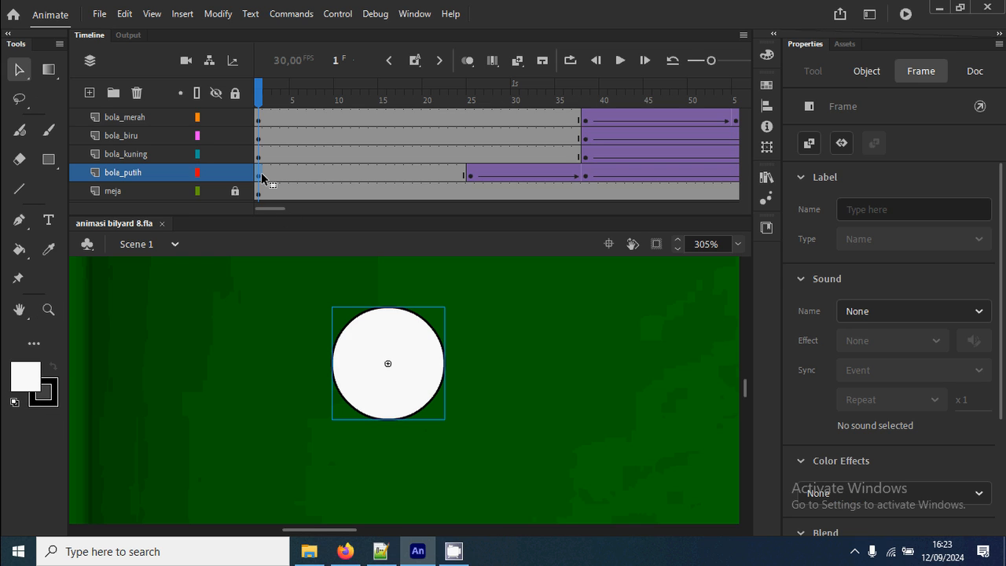
click(353, 120)
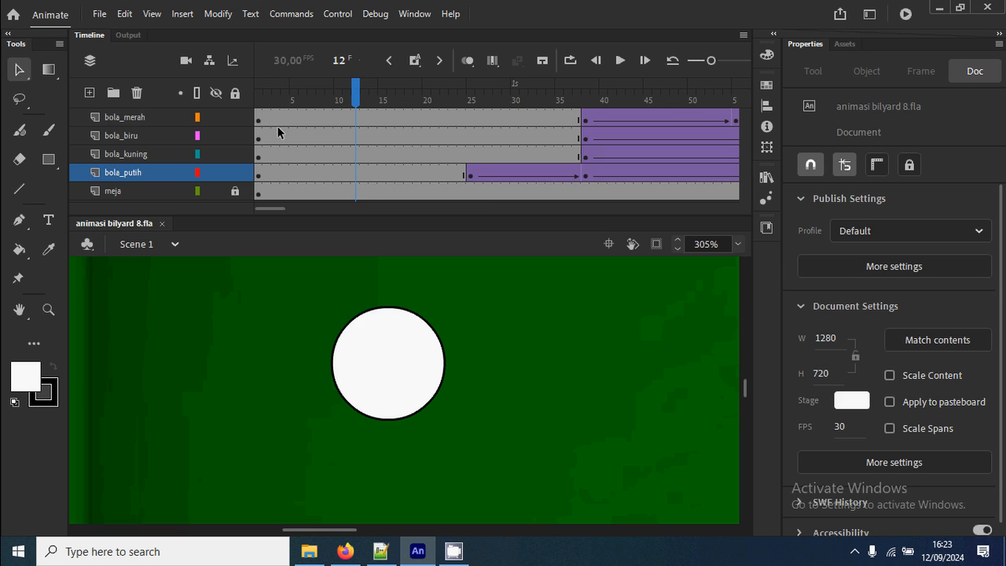
click(261, 101)
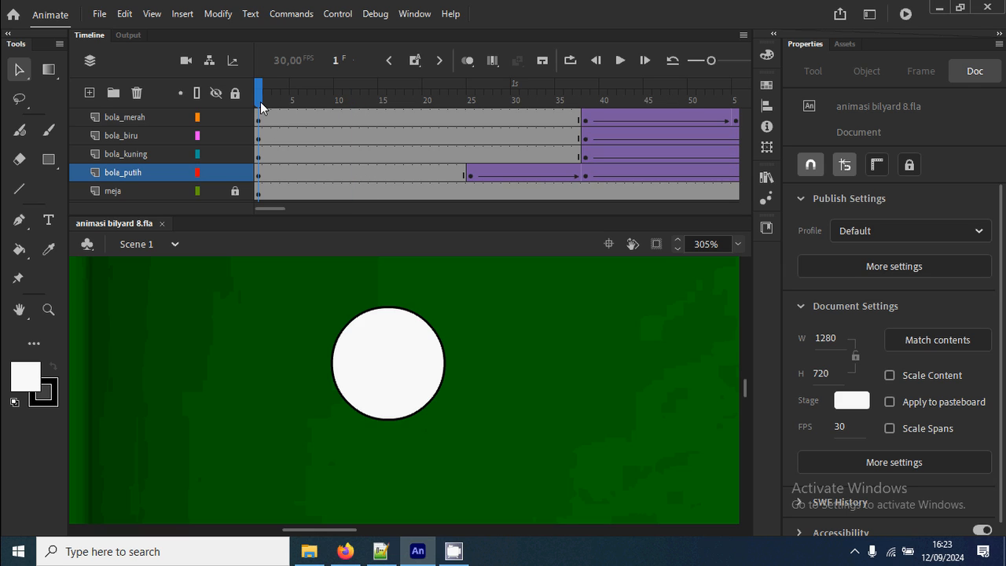
click(260, 173)
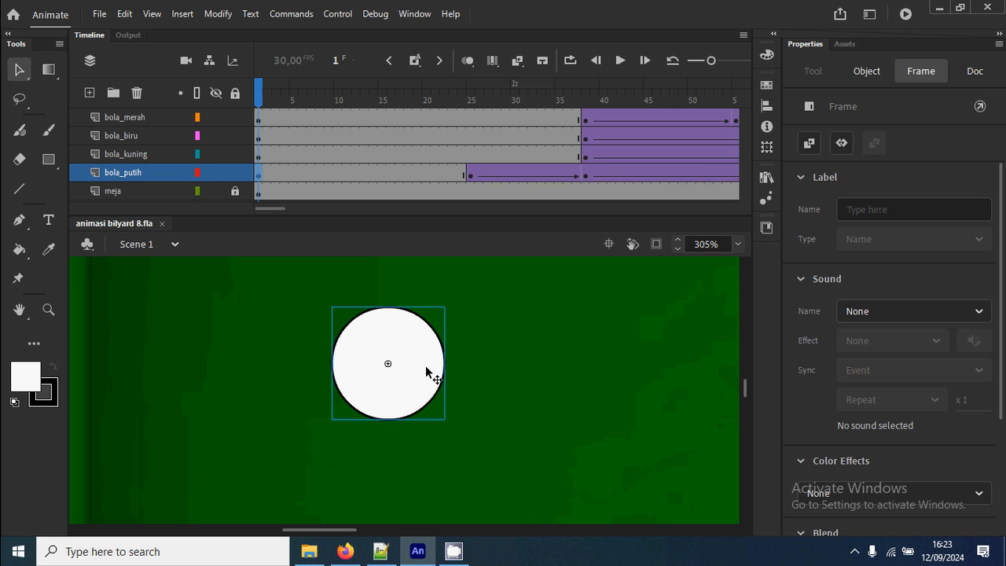
right_click(426, 369)
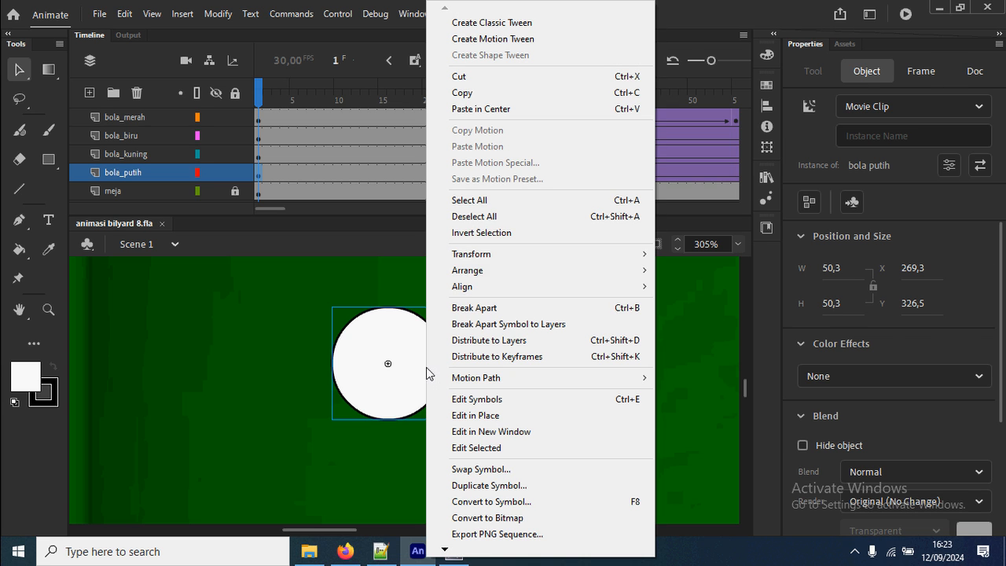
click(513, 419)
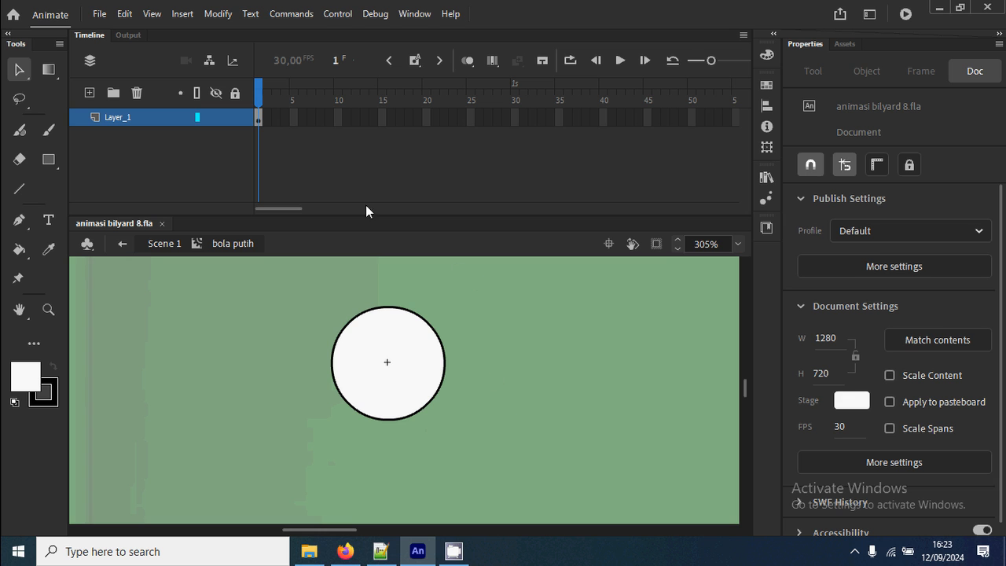
Import the ball_0a image from the gambar folder onto the stage inside the bola putih symbol.
click(99, 14)
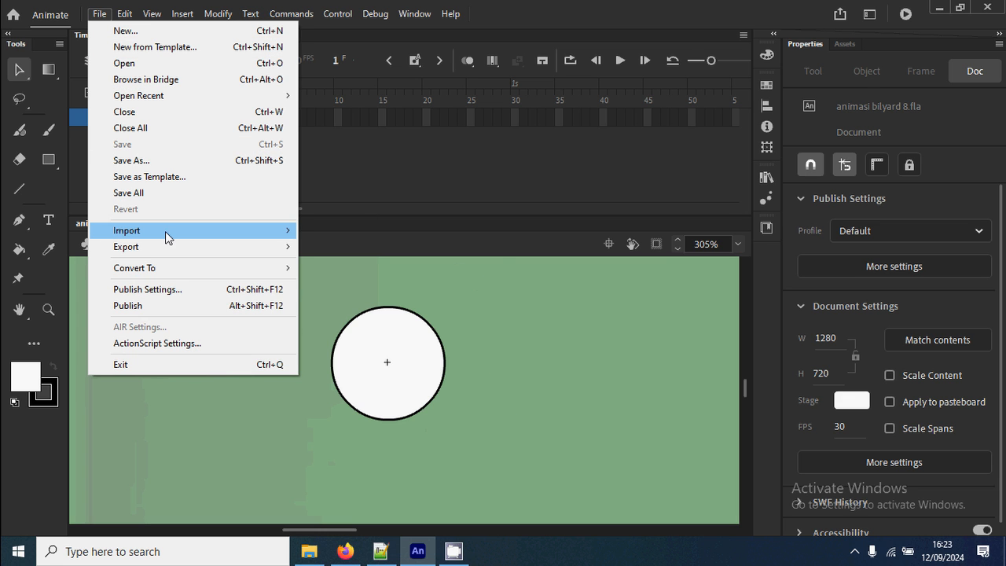
mouse_move(271, 236)
click(393, 231)
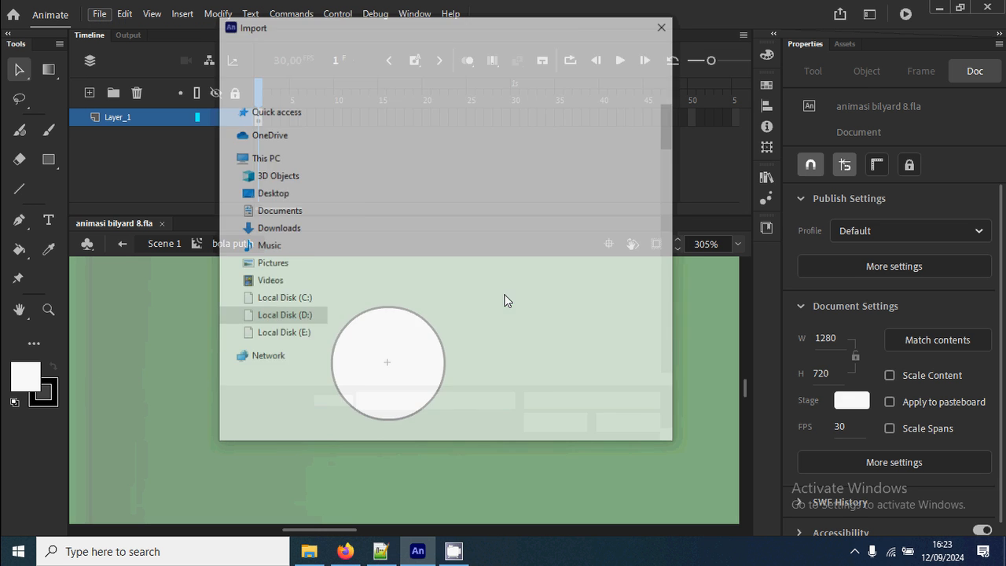
scroll(503, 231, down, 5)
scroll(503, 231, up, 3)
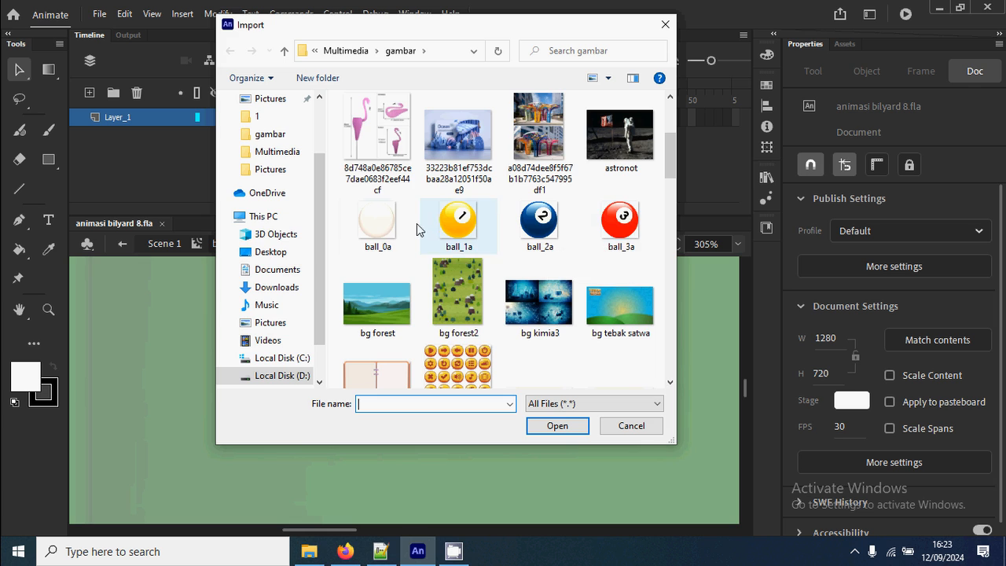
click(382, 229)
double_click(381, 228)
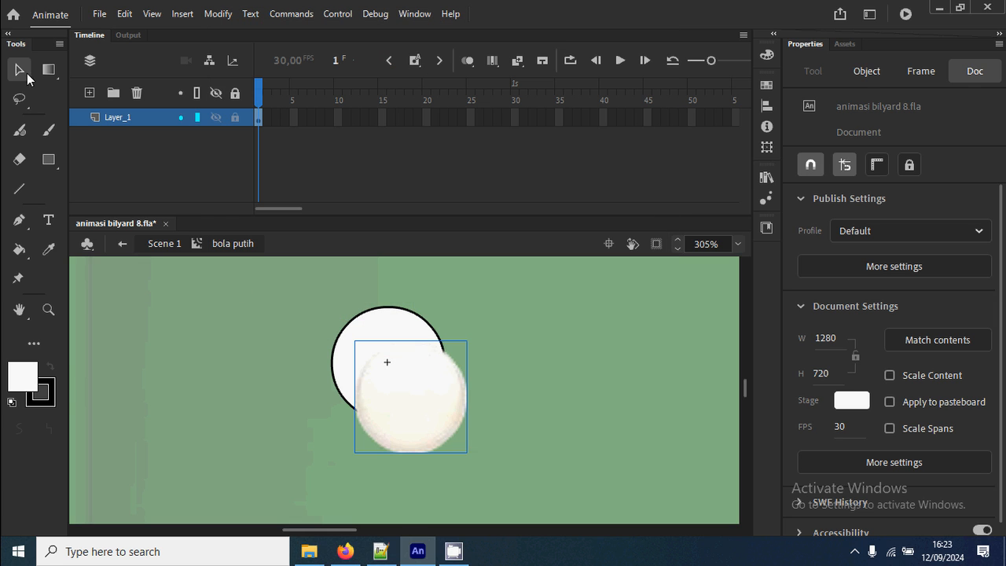
Move the imported ball bitmap aside to X 39, Y -23 and delete the drawn white circle.
drag(391, 351, 521, 382)
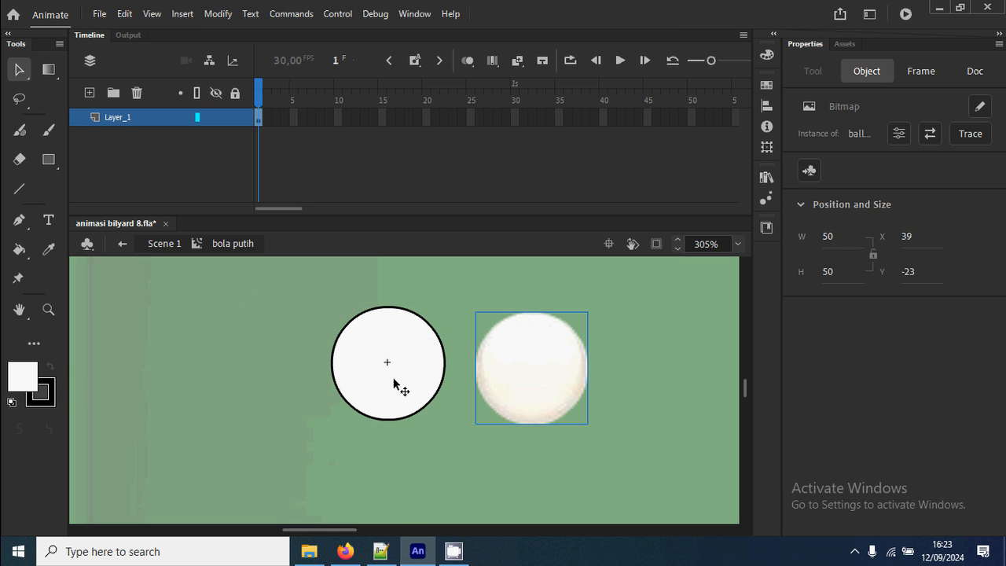
click(395, 385)
drag(311, 296, 458, 444)
key(Delete)
click(541, 376)
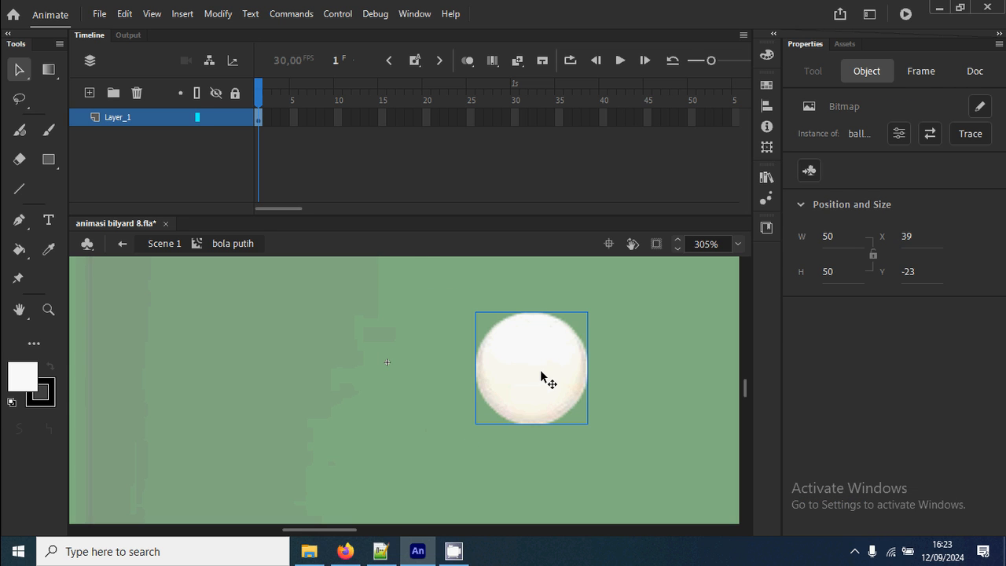
Centre the white ball bitmap on the symbol's registration point at X -25, Y -25, and return to Scene 1.
drag(541, 376, 400, 365)
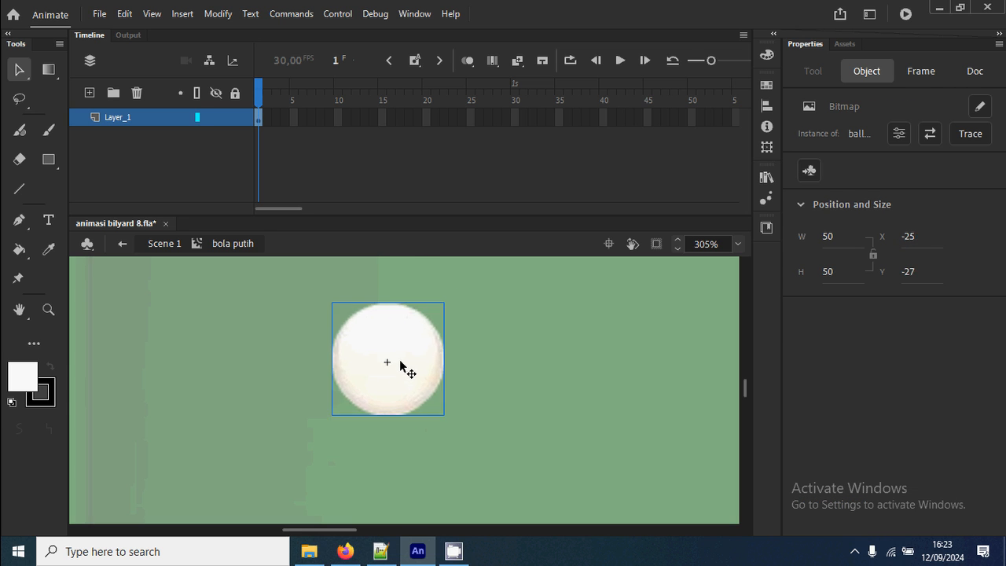
key(Up)
key(Up)
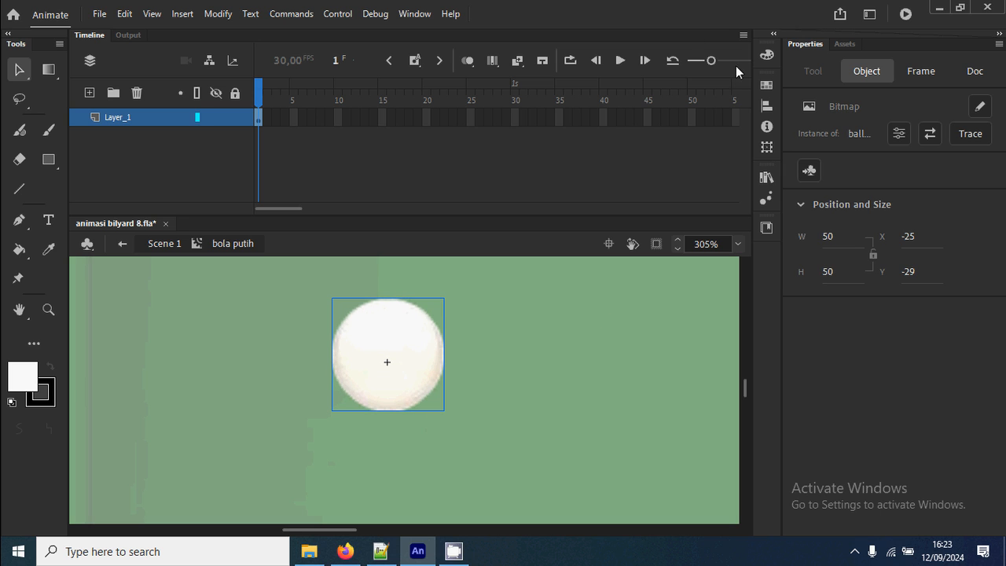
click(772, 108)
click(712, 112)
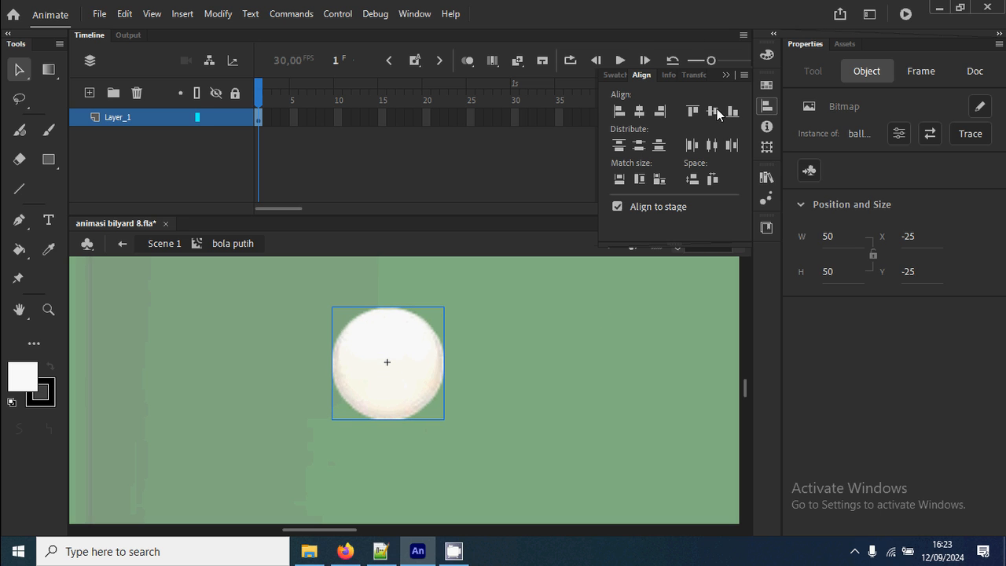
click(646, 346)
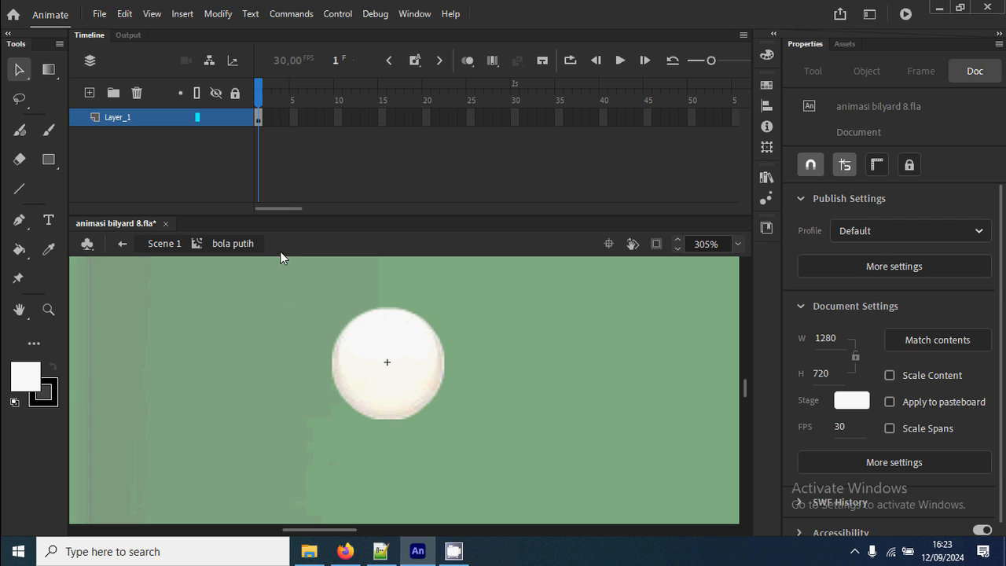
click(163, 243)
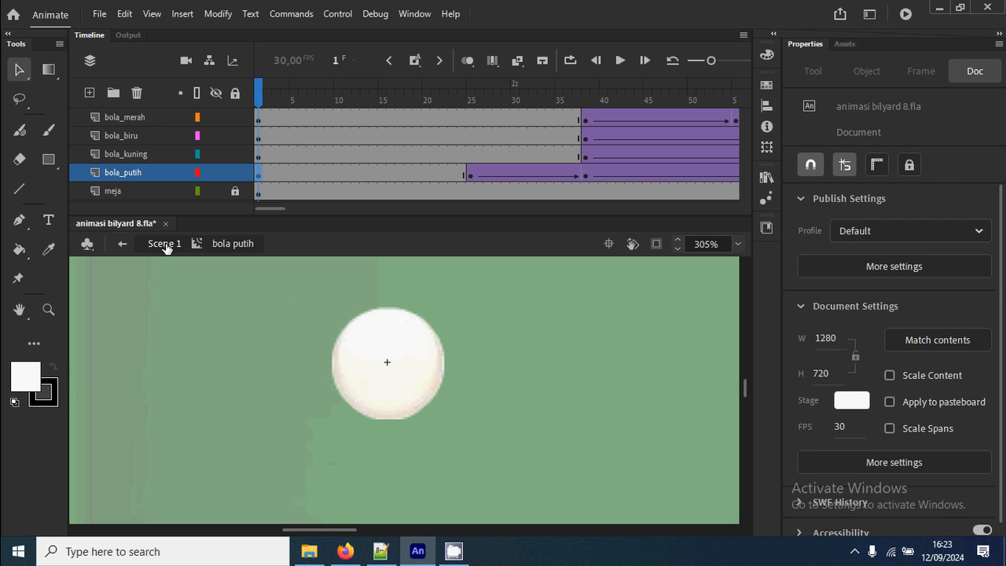
Open the yellow ball's bola kuning symbol for editing at frame 1 and delete its drawn yellow circle.
key(ctrl+1)
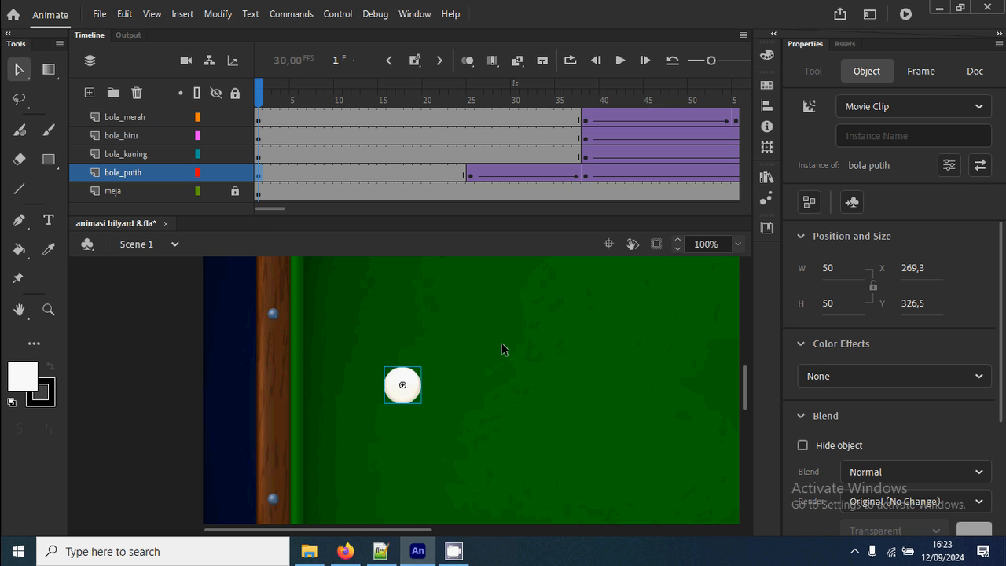
key(ctrl+2)
key(z)
drag(469, 367, 544, 423)
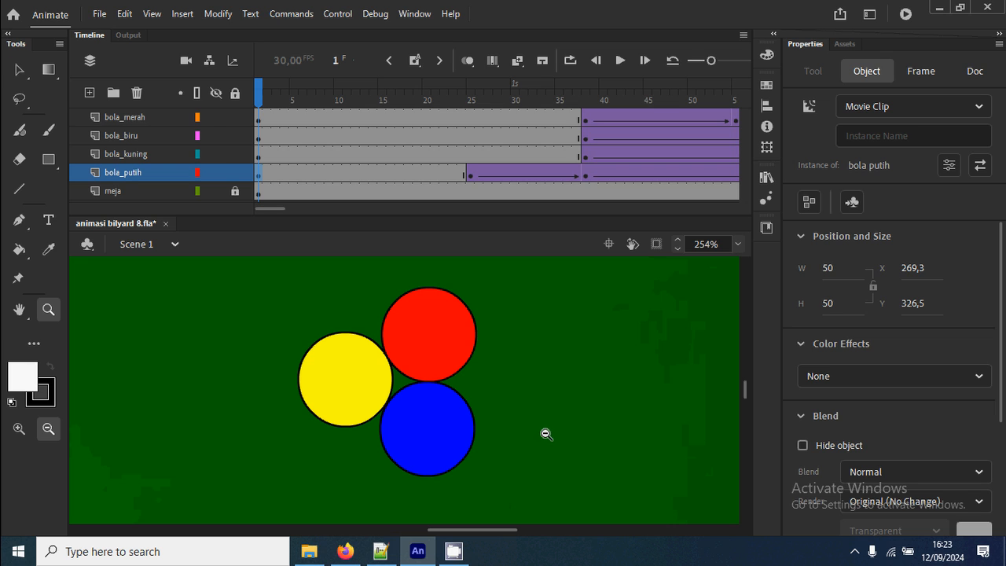
alt+click(370, 384)
drag(343, 326, 506, 487)
click(18, 71)
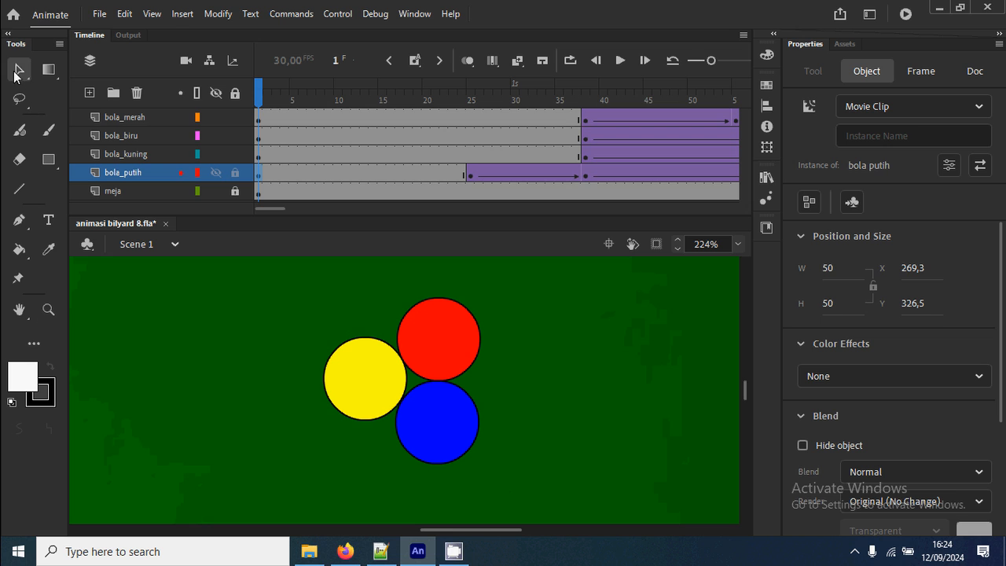
click(374, 397)
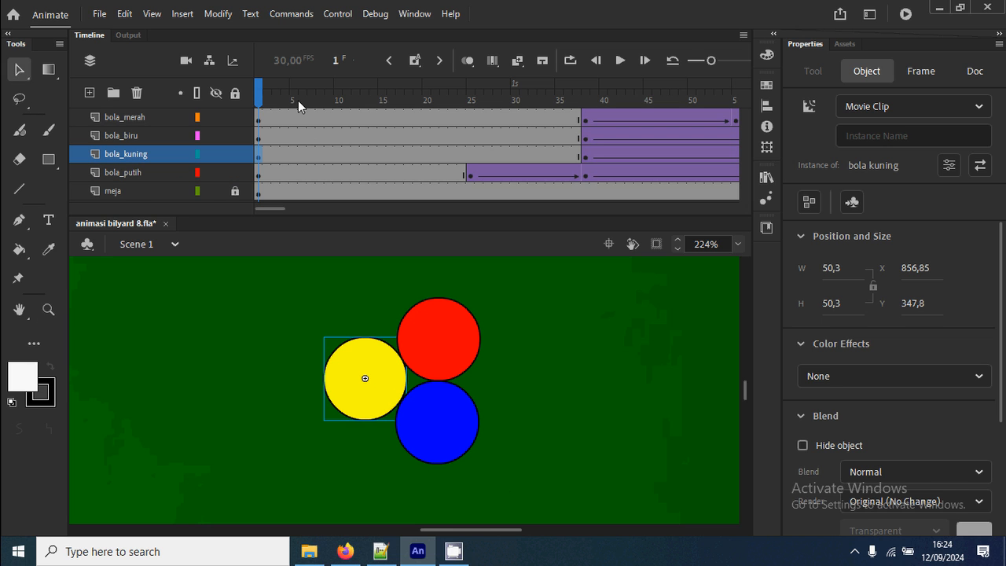
click(258, 98)
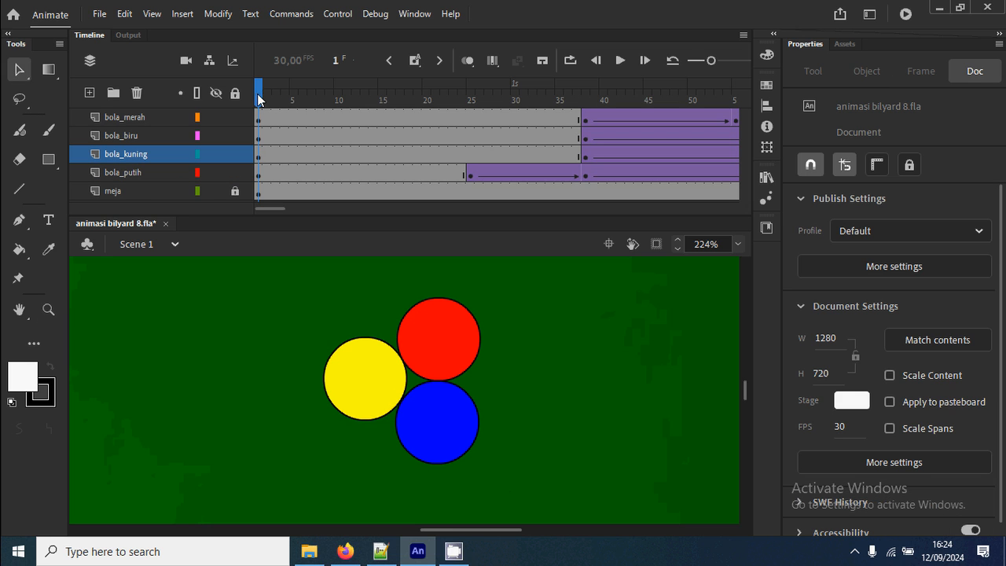
double_click(383, 385)
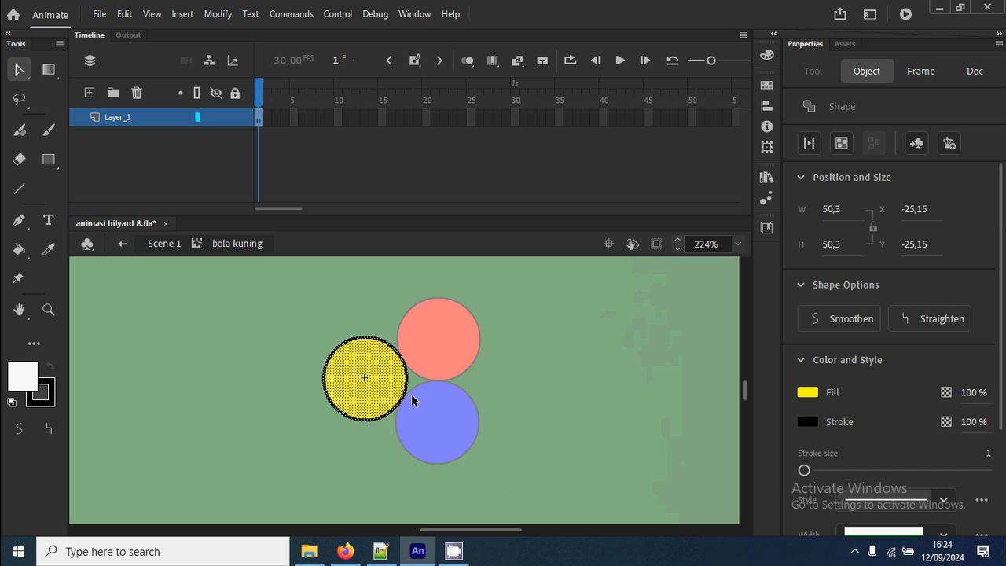
key(Delete)
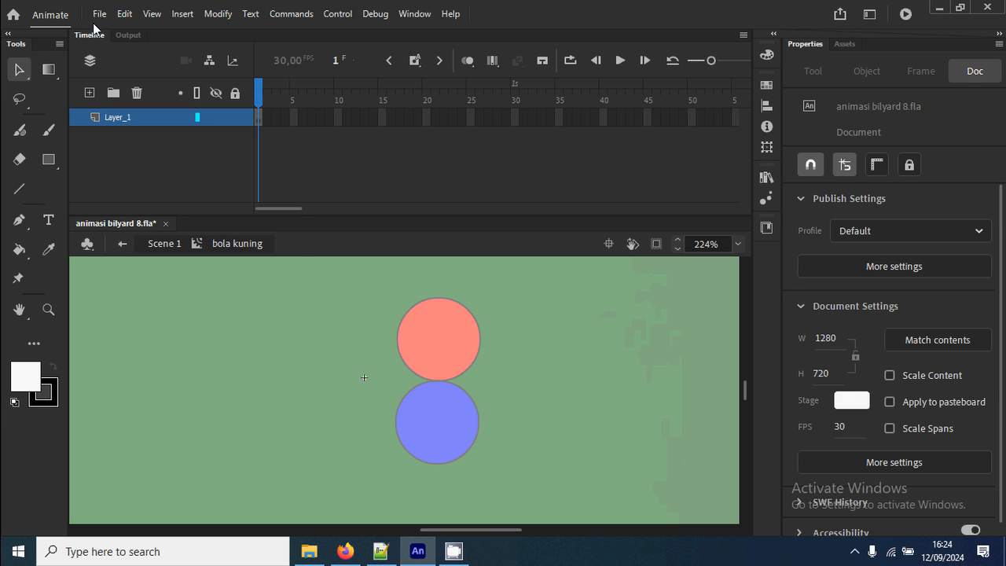
Import the ball_1a image from the gambar folder onto the stage inside the bola kuning symbol.
click(98, 15)
mouse_move(183, 232)
click(374, 231)
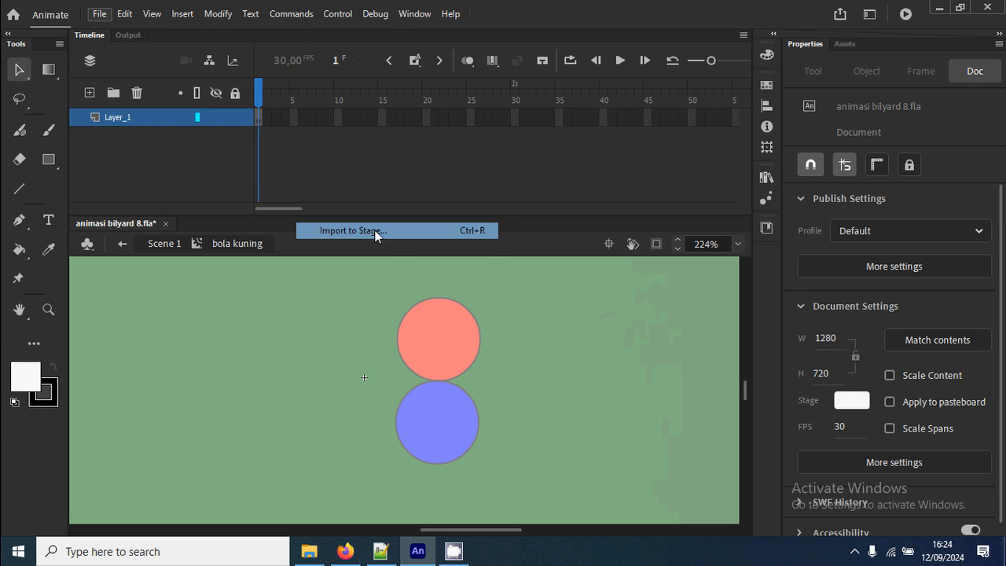
scroll(511, 269, down, 10)
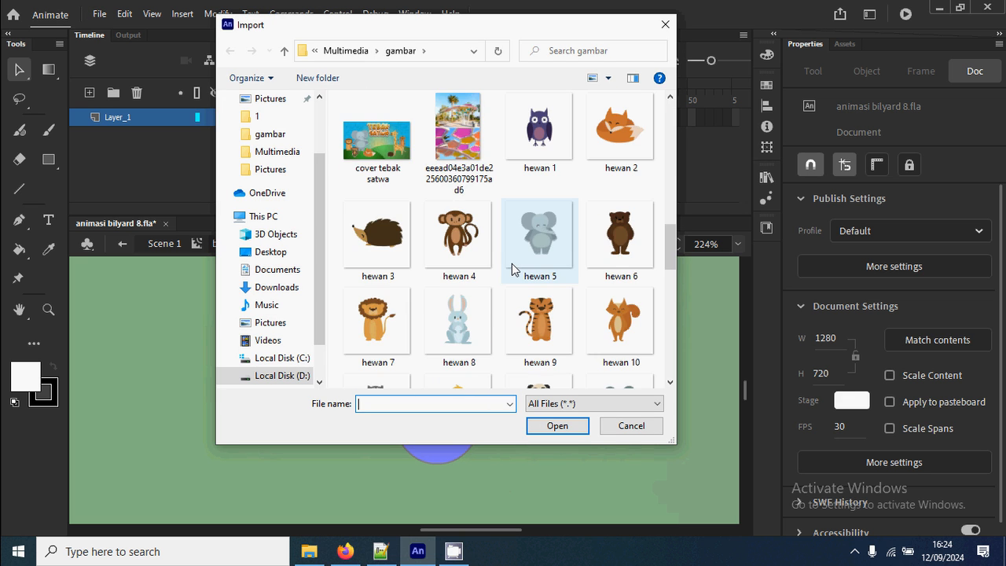
scroll(511, 269, up, 5)
scroll(512, 269, down, 2)
scroll(512, 269, up, 5)
scroll(512, 269, down, 5)
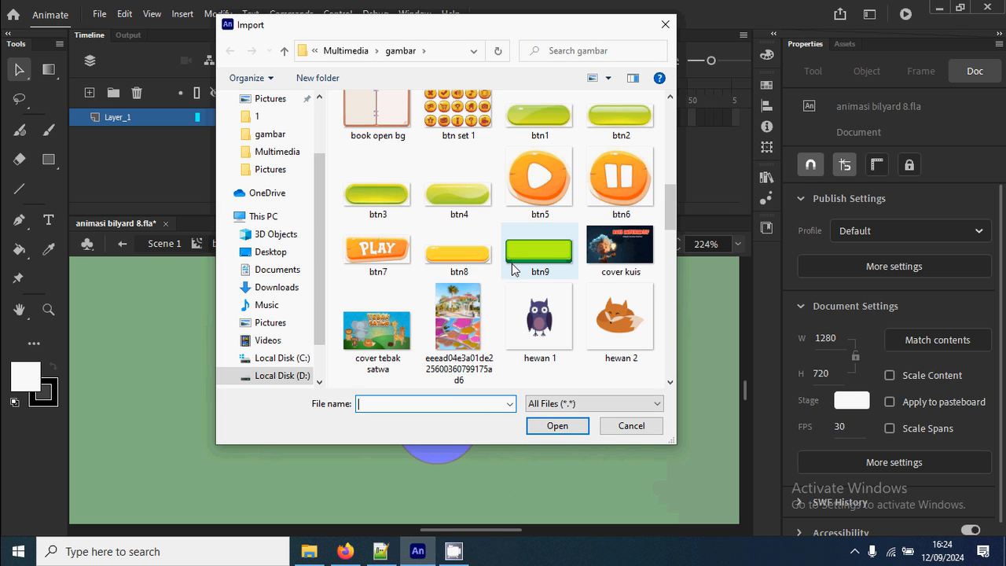
scroll(512, 269, down, 6)
scroll(512, 269, up, 7)
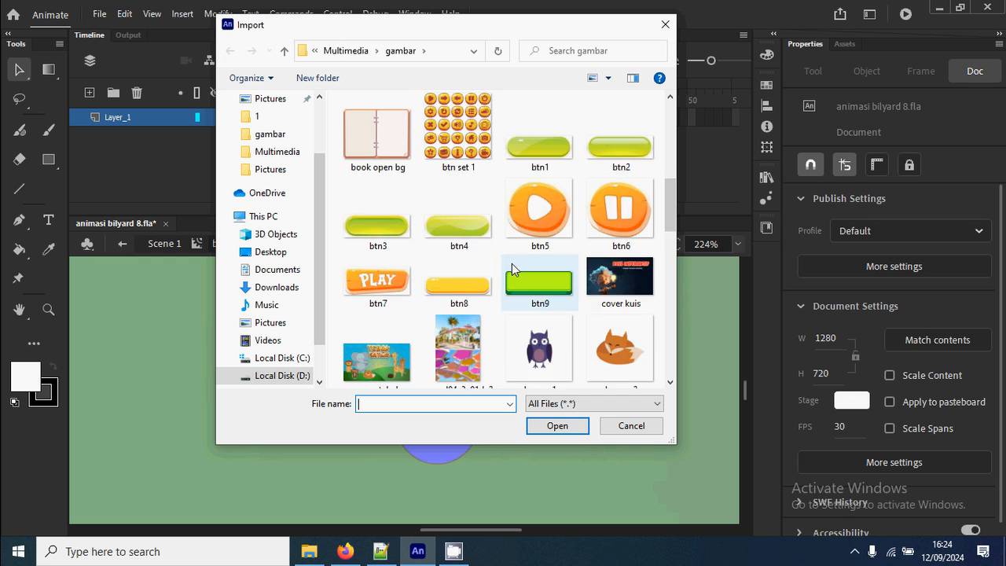
scroll(512, 263, up, 5)
double_click(464, 303)
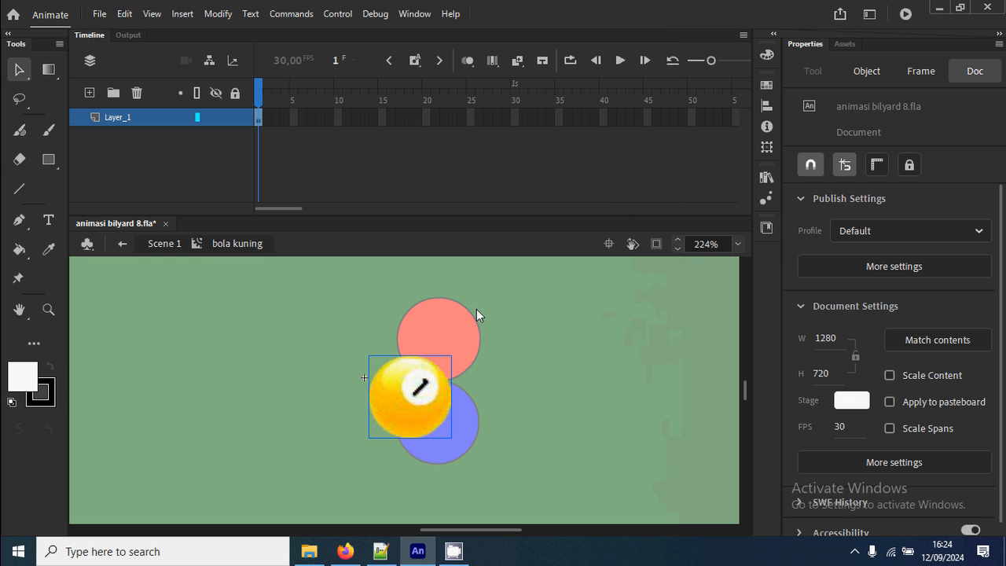
Centre the yellow ball bitmap on the bola kuning symbol's registration point, both horizontally and vertically, and return to Scene 1.
click(766, 105)
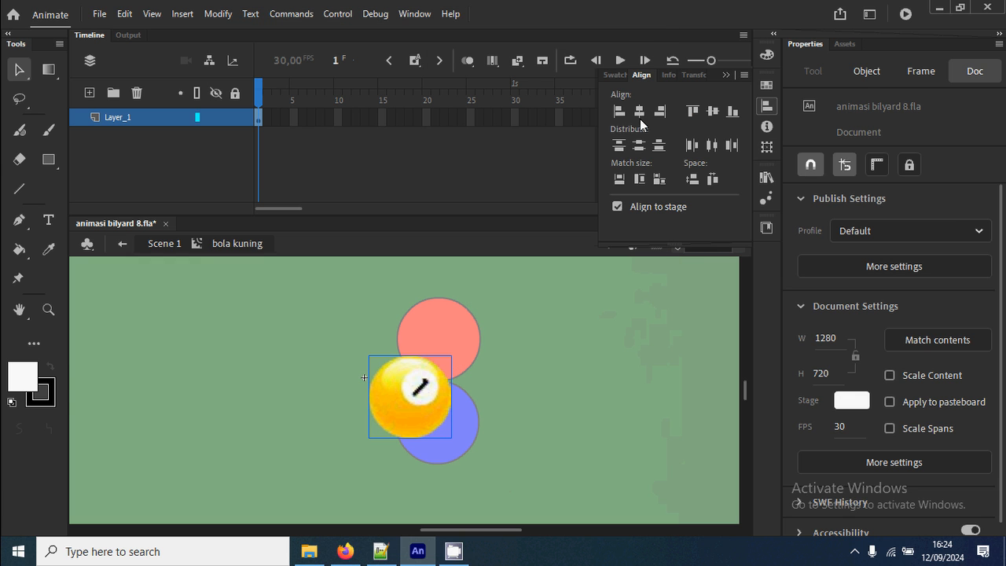
click(639, 111)
click(712, 111)
double_click(626, 383)
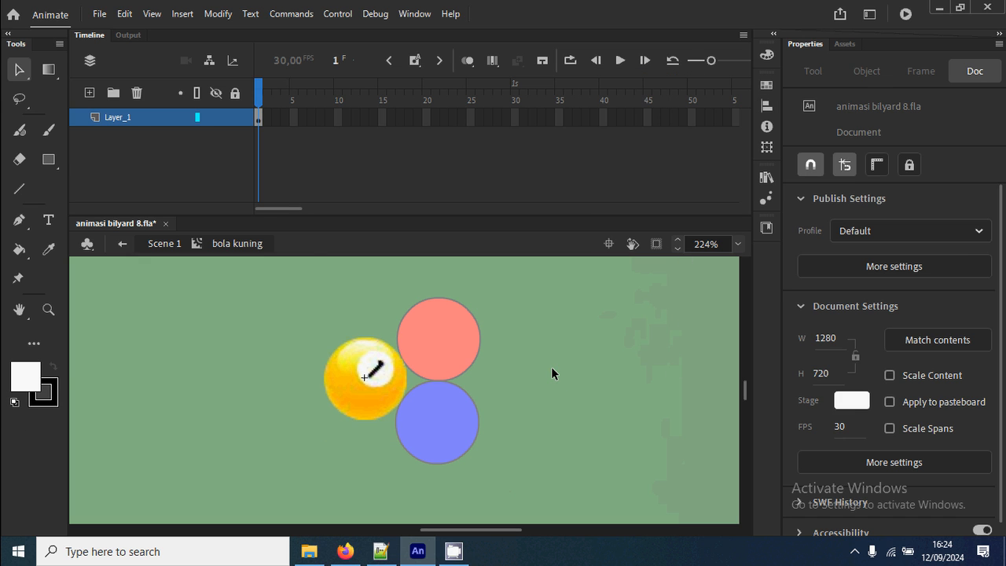
Open the blue ball's bola biru symbol for editing and delete its drawn blue circle.
click(457, 425)
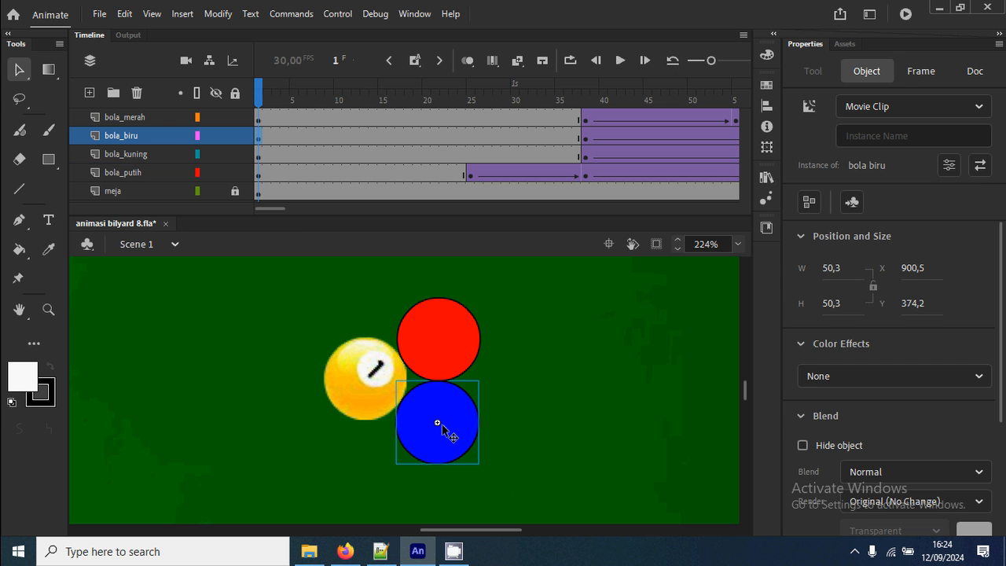
double_click(458, 417)
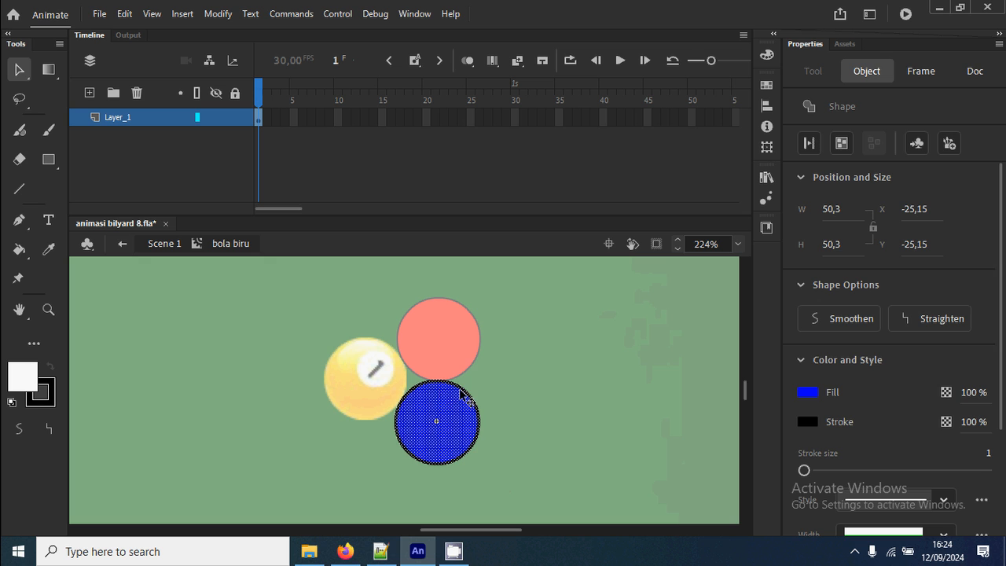
key(Delete)
Import the ball_2a image from the gambar folder onto the stage inside the bola biru symbol.
click(99, 13)
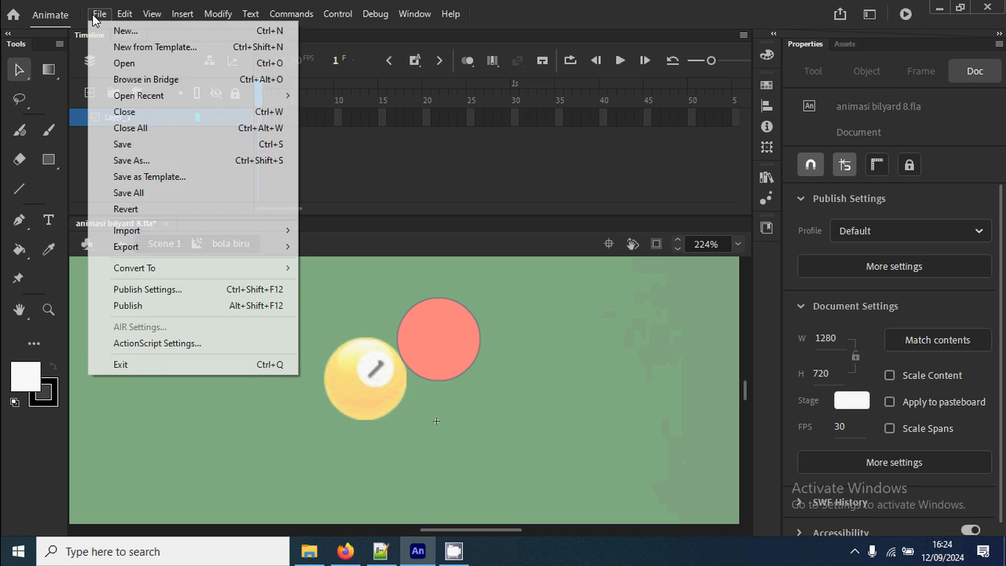
mouse_move(184, 231)
click(337, 231)
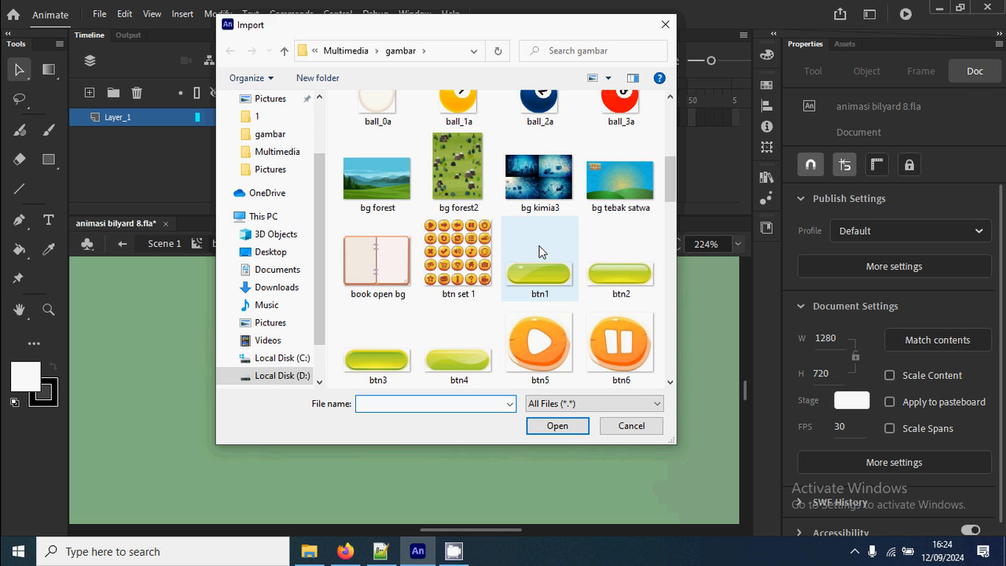
scroll(540, 252, up, 2)
double_click(539, 248)
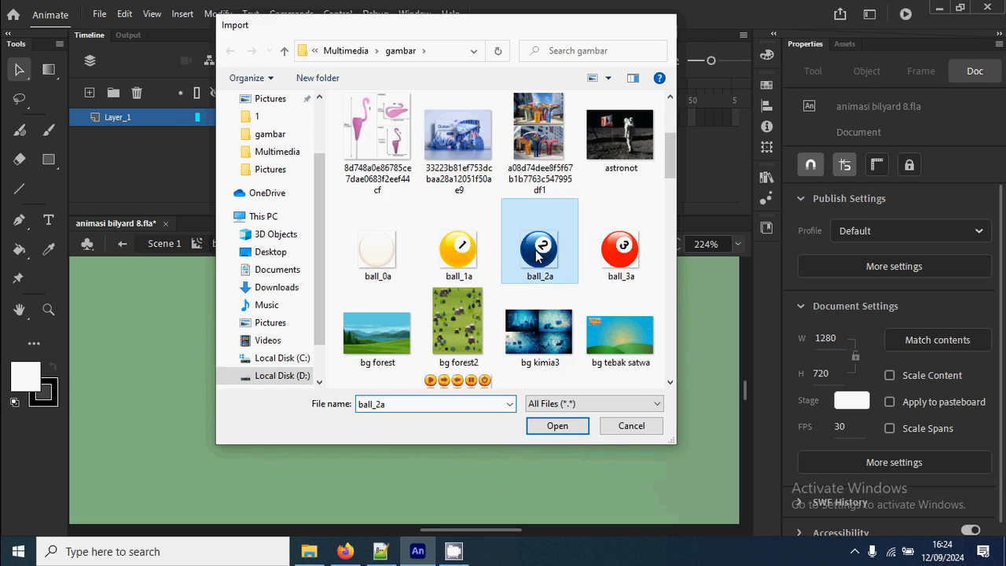
Centre the blue ball bitmap on the symbol's registration point at X -25, Y -25, and return to Scene 1.
click(767, 106)
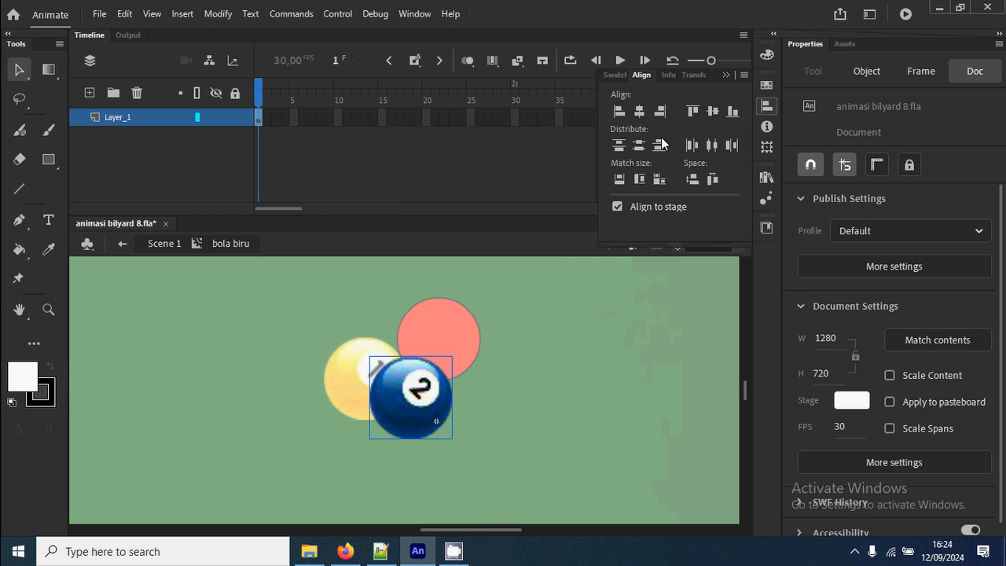
click(639, 111)
click(713, 112)
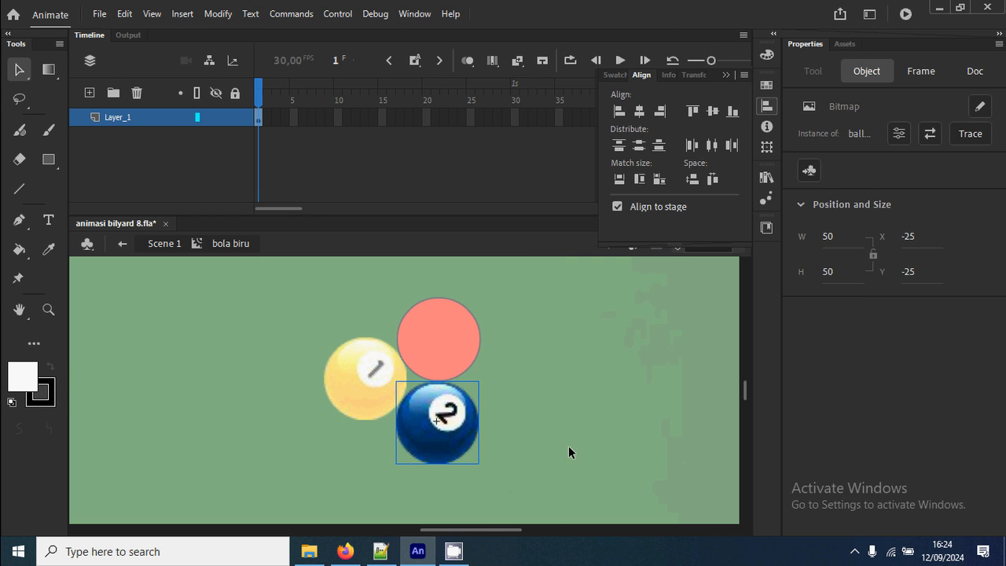
double_click(554, 393)
Open the red ball's bola merah symbol for editing and delete its drawn red circle.
click(438, 355)
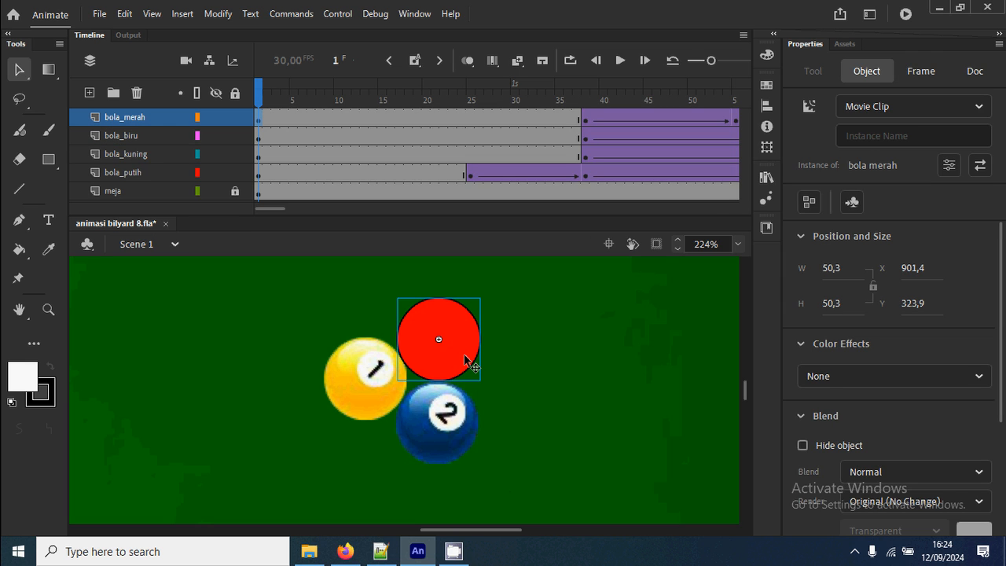
double_click(465, 360)
key(Delete)
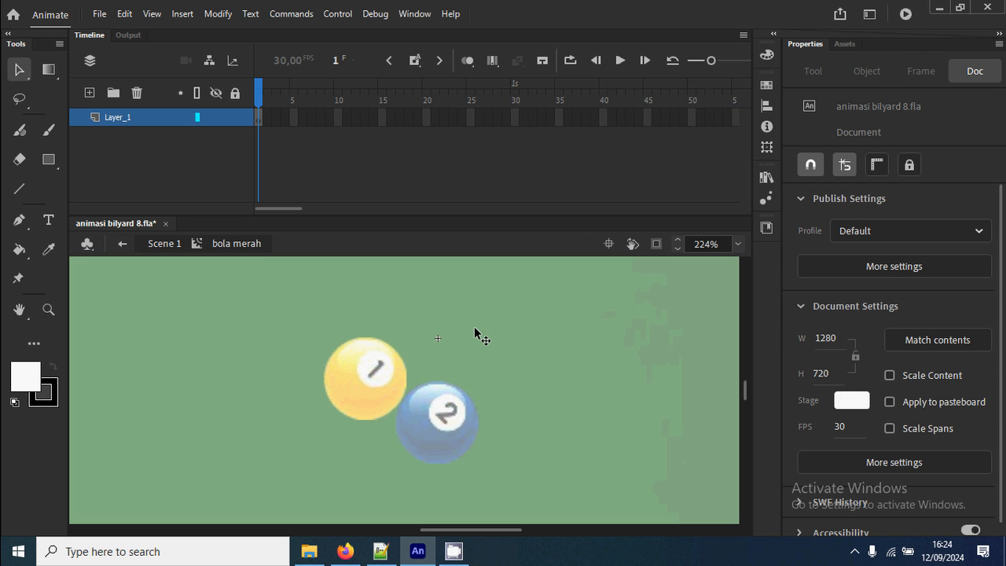
Import the ball_3a image from the gambar folder onto the stage inside the bola merah symbol.
click(99, 14)
mouse_move(209, 231)
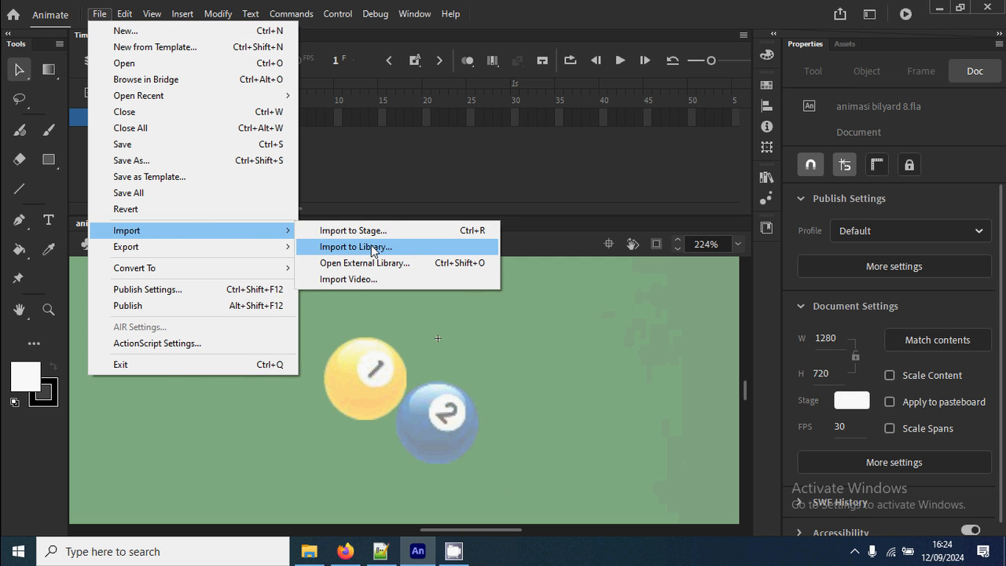
click(372, 230)
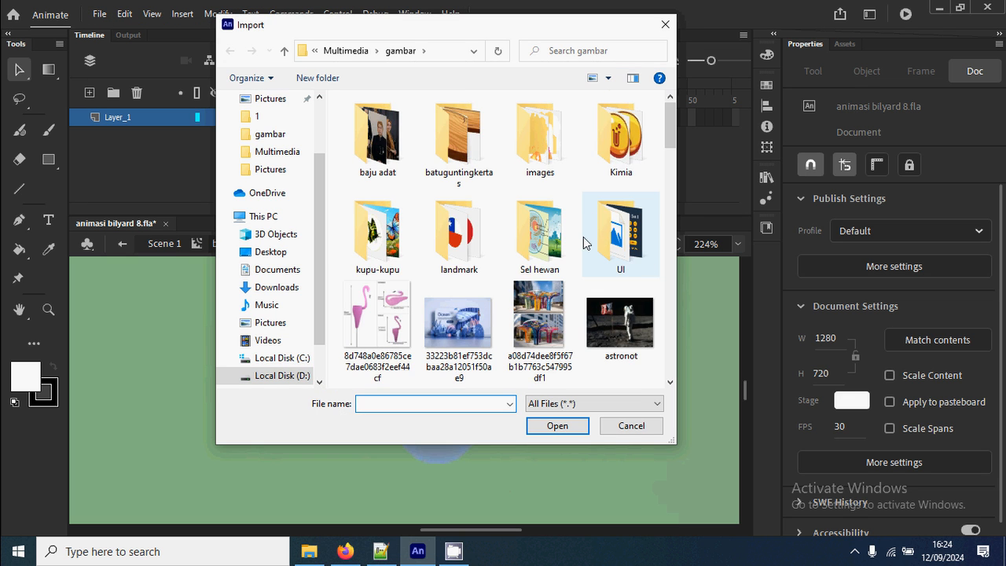
scroll(598, 236, down, 5)
scroll(604, 233, up, 2)
double_click(631, 248)
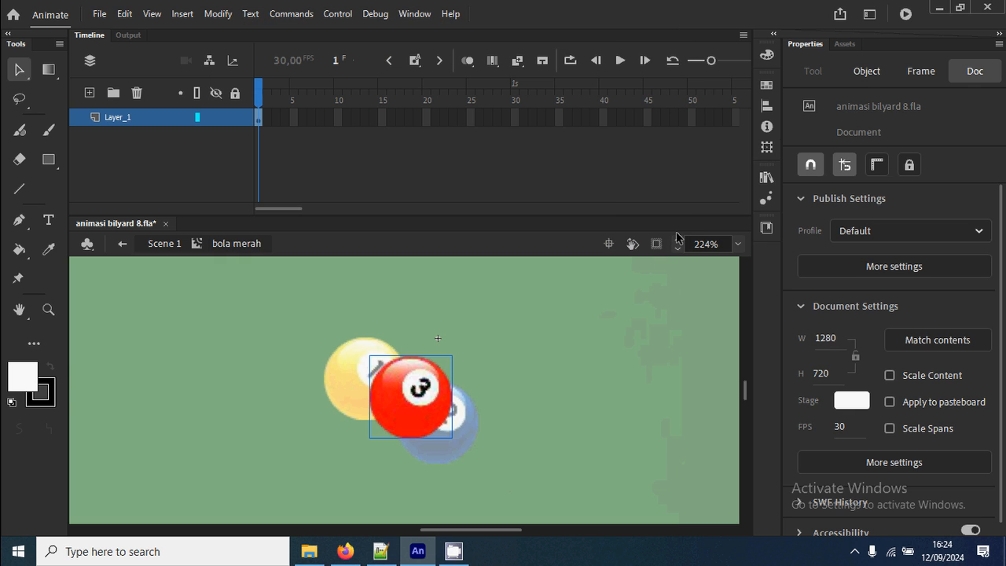
Centre the red ball bitmap on the bola merah symbol's registration point, both horizontally and vertically, and return to Scene 1.
click(767, 105)
click(639, 110)
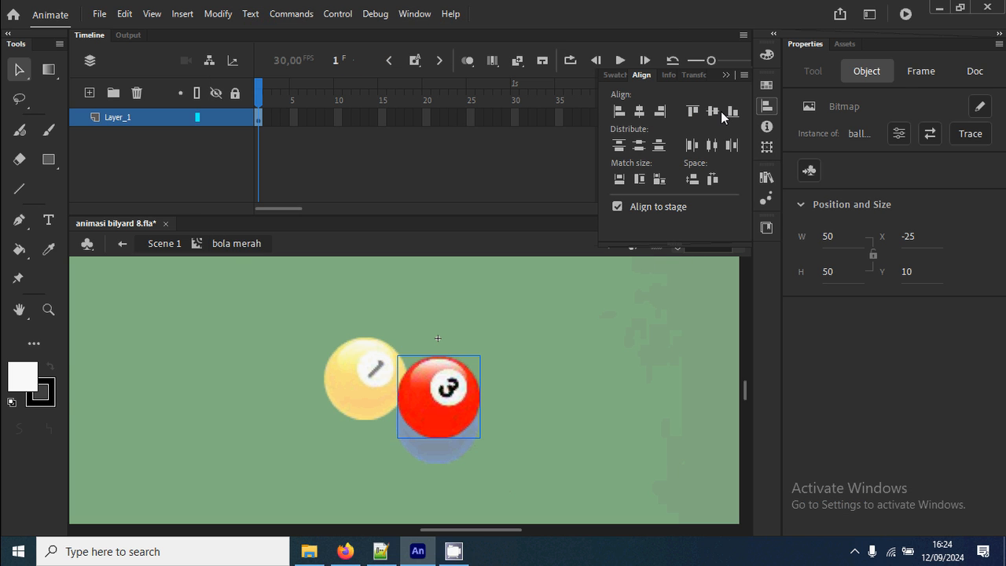
click(712, 111)
click(666, 334)
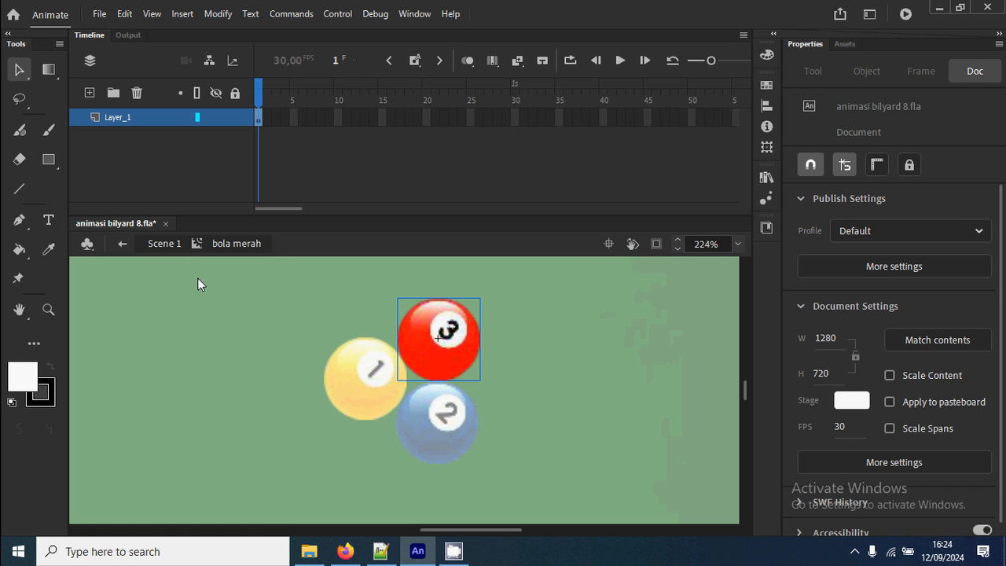
click(173, 244)
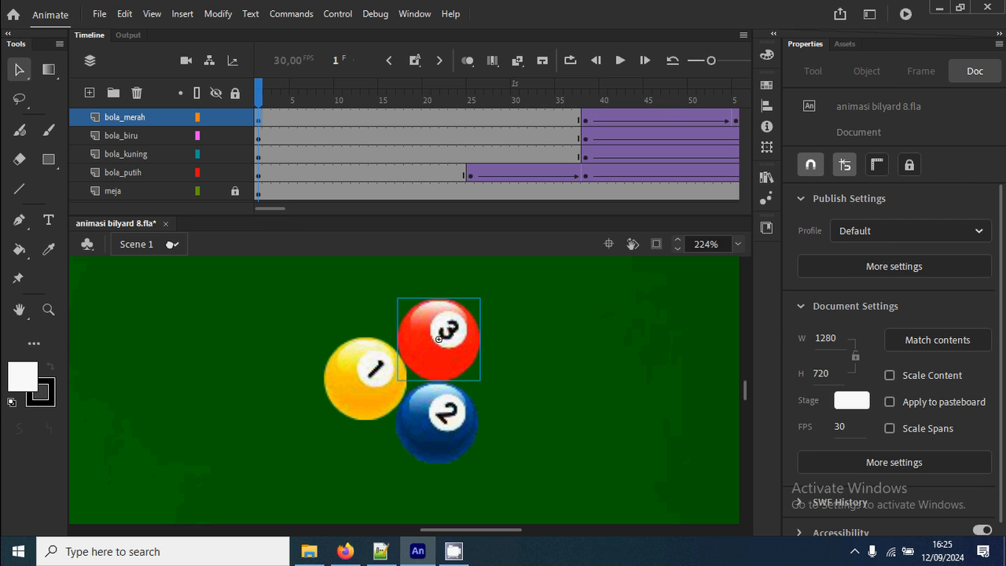
Test the billiard animation with the new ball images and close the preview.
key(ctrl+2)
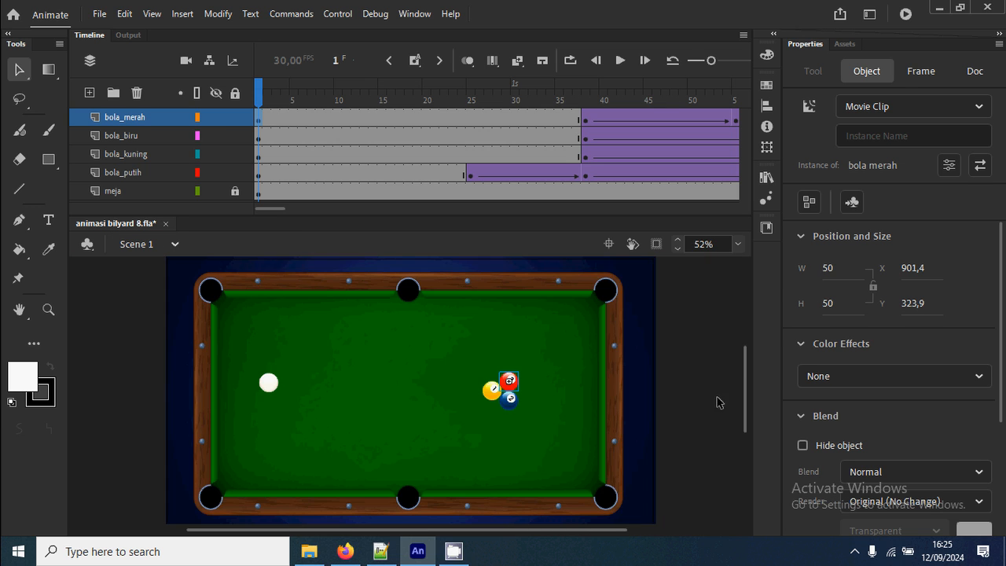
key(ctrl+Return)
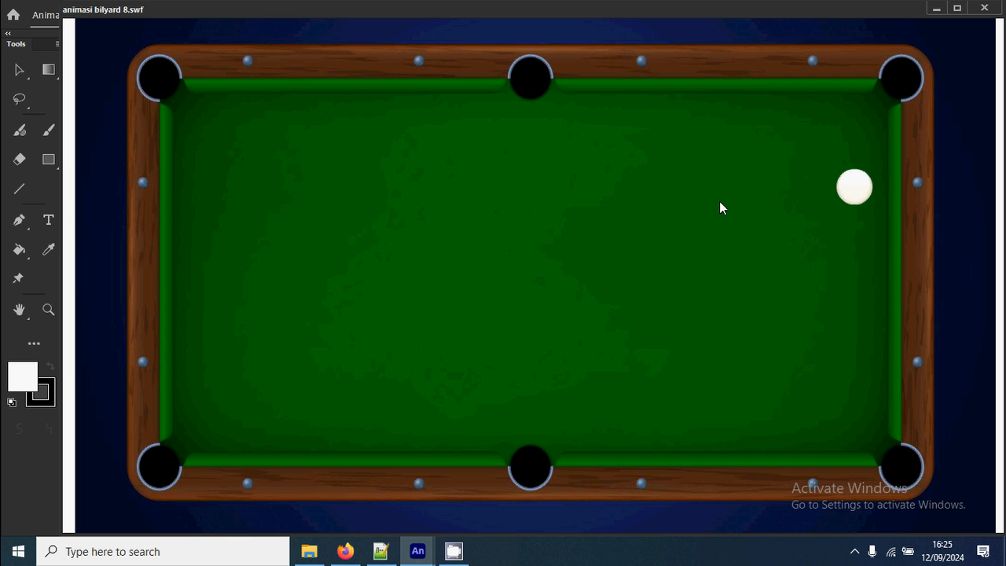
click(984, 8)
Scrub the main timeline to frames 43 and 45 to examine how the numbered balls move.
drag(261, 99, 635, 115)
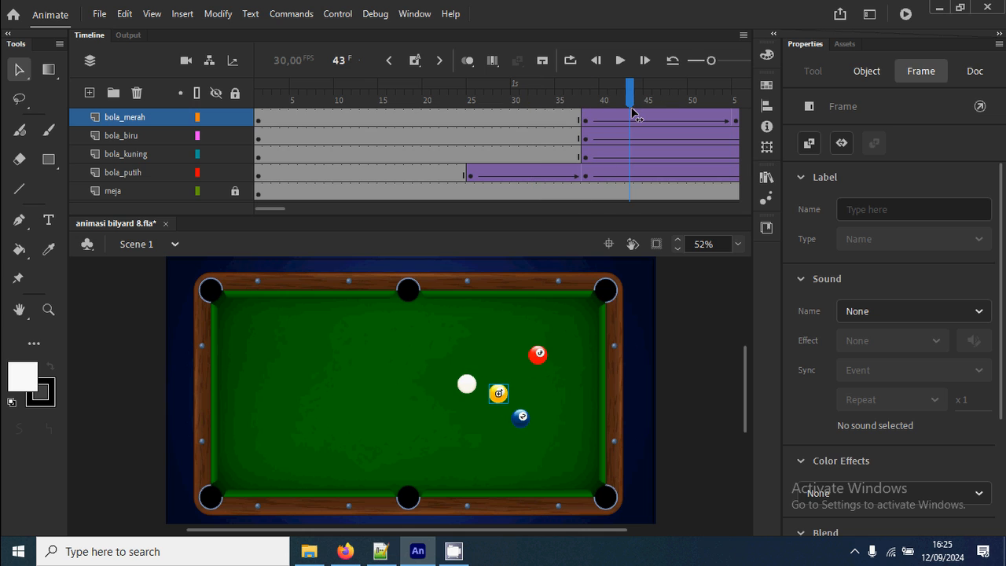
click(551, 380)
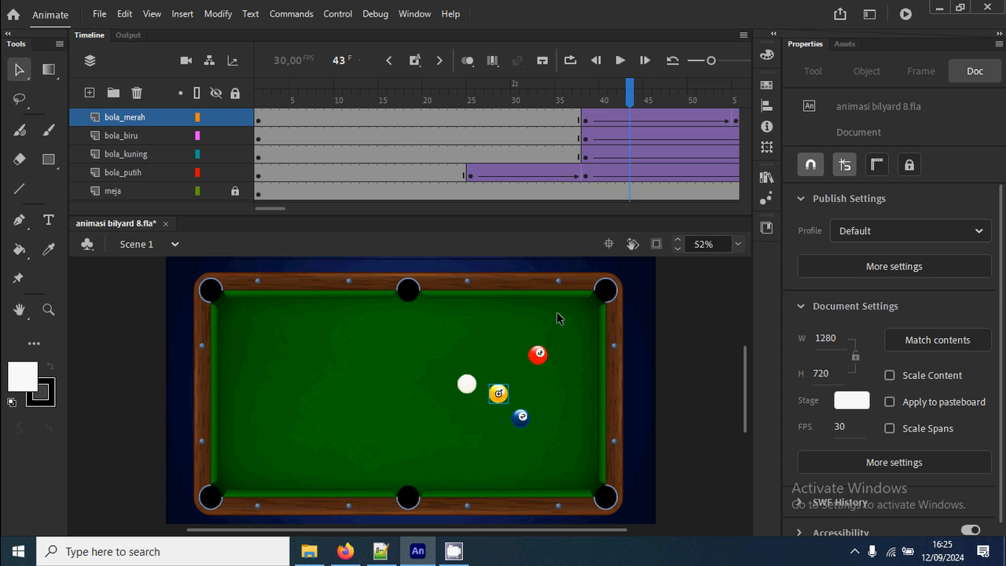
drag(634, 99, 647, 100)
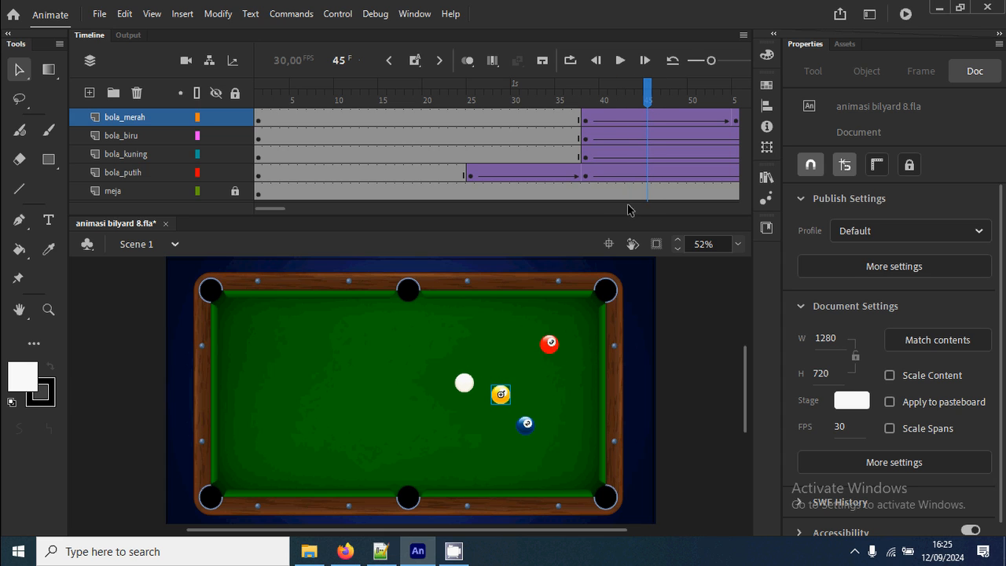
click(651, 156)
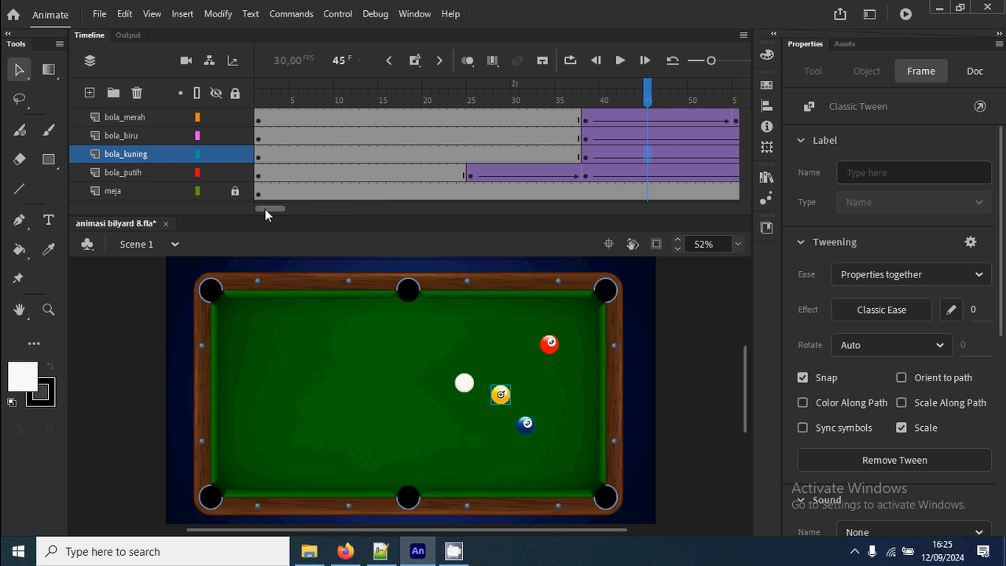
Rotate the yellow ball a little more than a quarter turn clockwise with Free Transform at the bola_kuning keyframe on frame 76.
drag(265, 209, 285, 210)
click(631, 156)
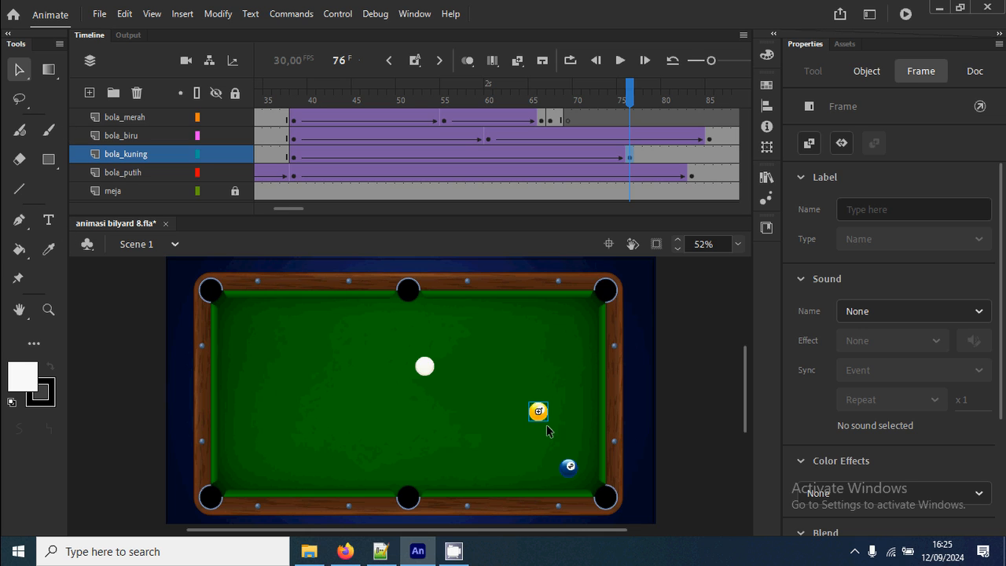
click(674, 452)
key(q)
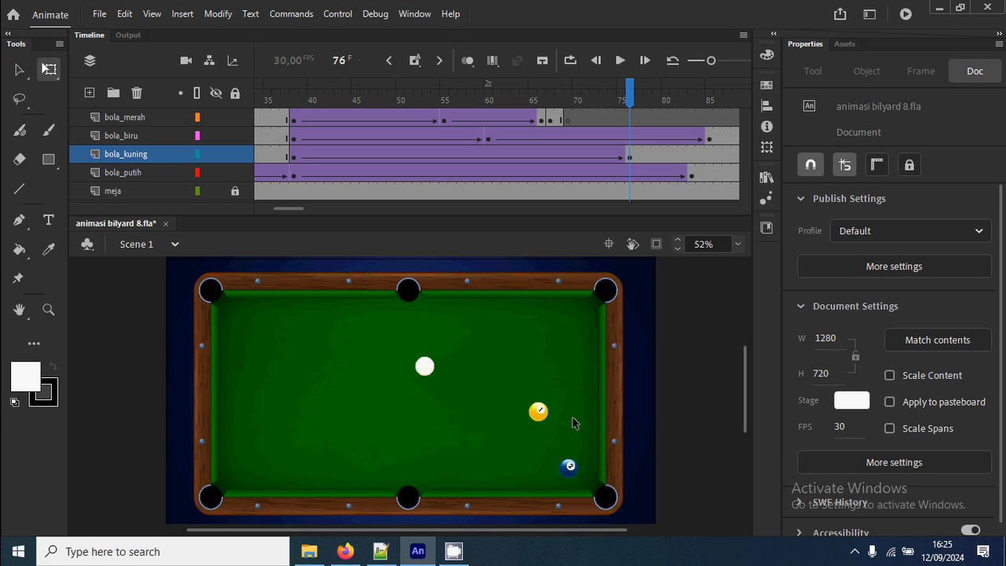
scroll(548, 411, down, 2)
scroll(547, 411, up, 2)
scroll(546, 409, up, 5)
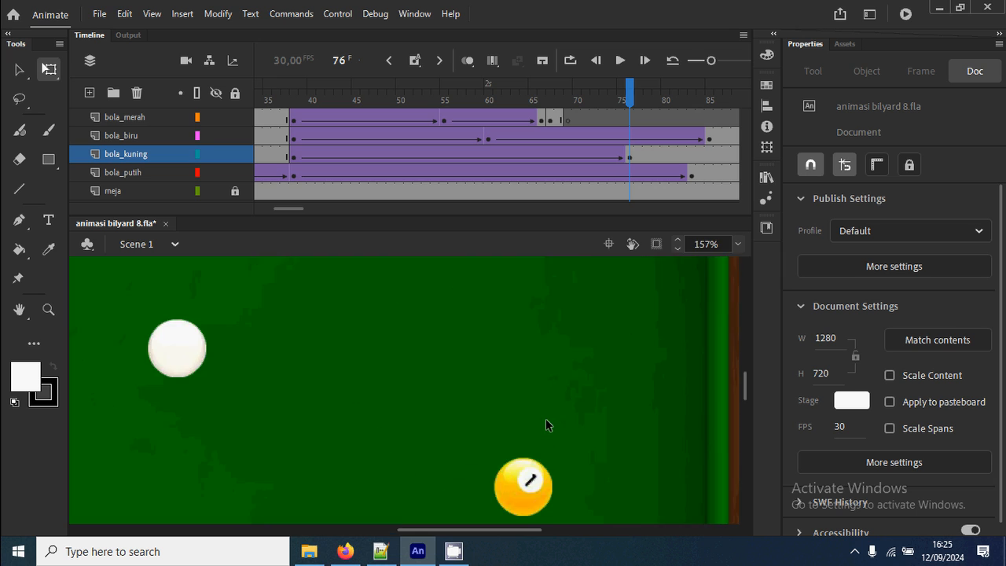
drag(549, 454, 521, 286)
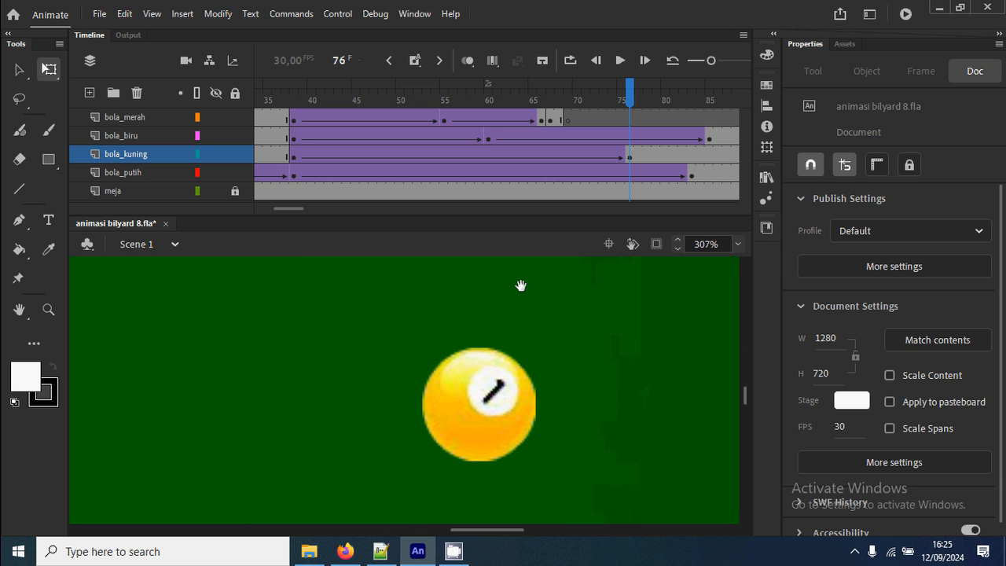
click(462, 390)
drag(545, 460, 357, 456)
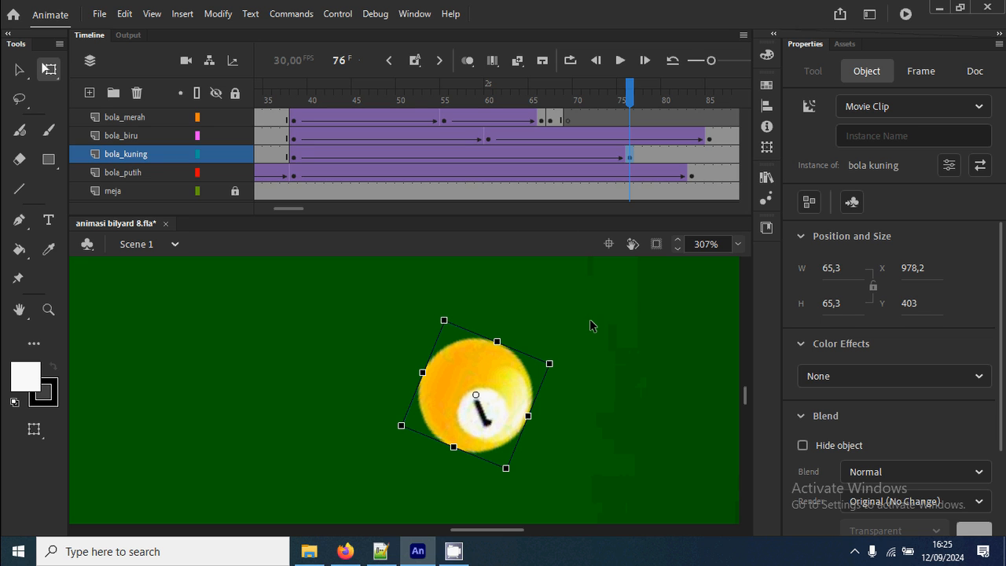
scroll(596, 323, down, 4)
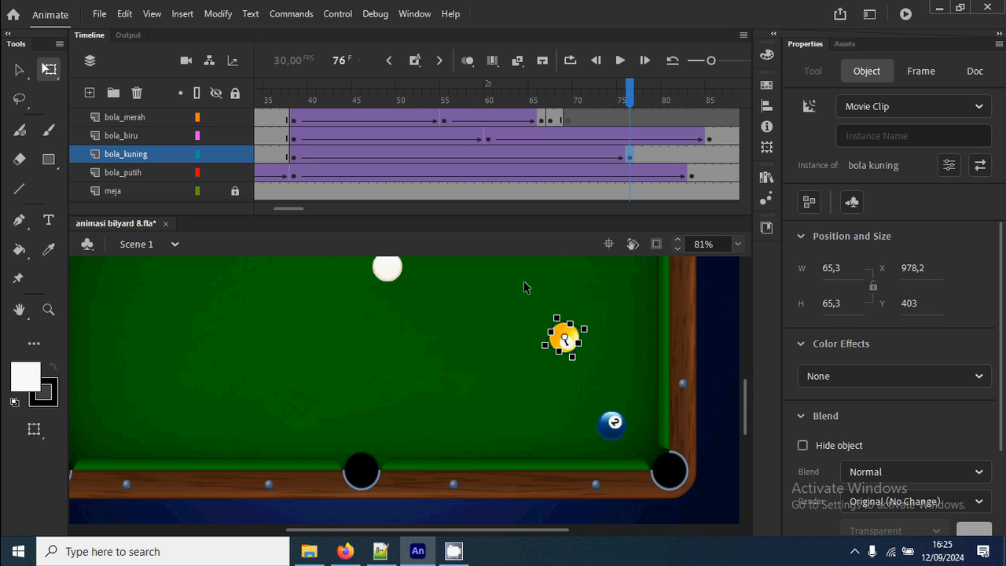
drag(516, 291, 488, 316)
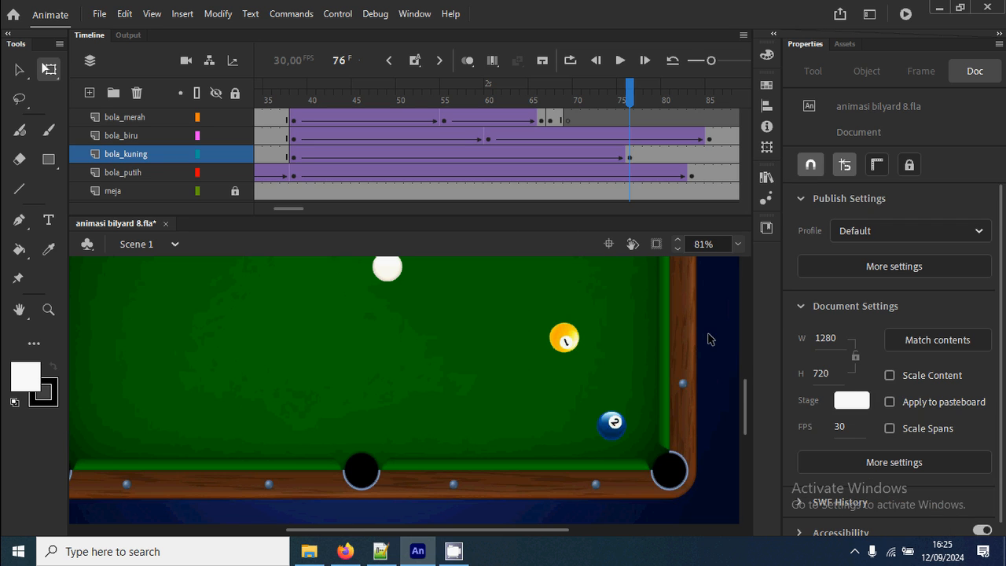
Set the rotation of the bola_merah classic tween spanning frame 48 to Clockwise, one turn.
drag(542, 294, 421, 436)
drag(615, 89, 377, 125)
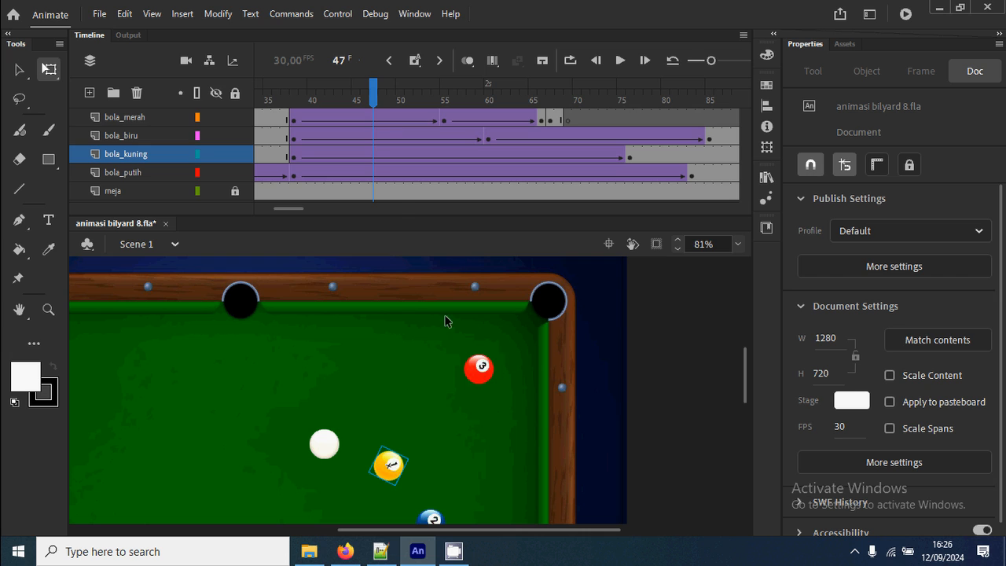
click(382, 117)
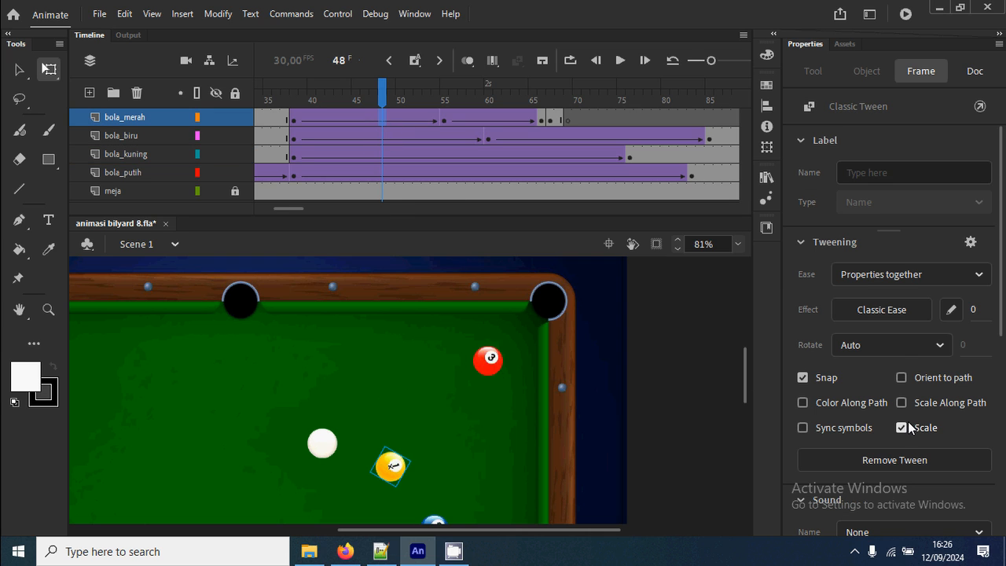
click(943, 343)
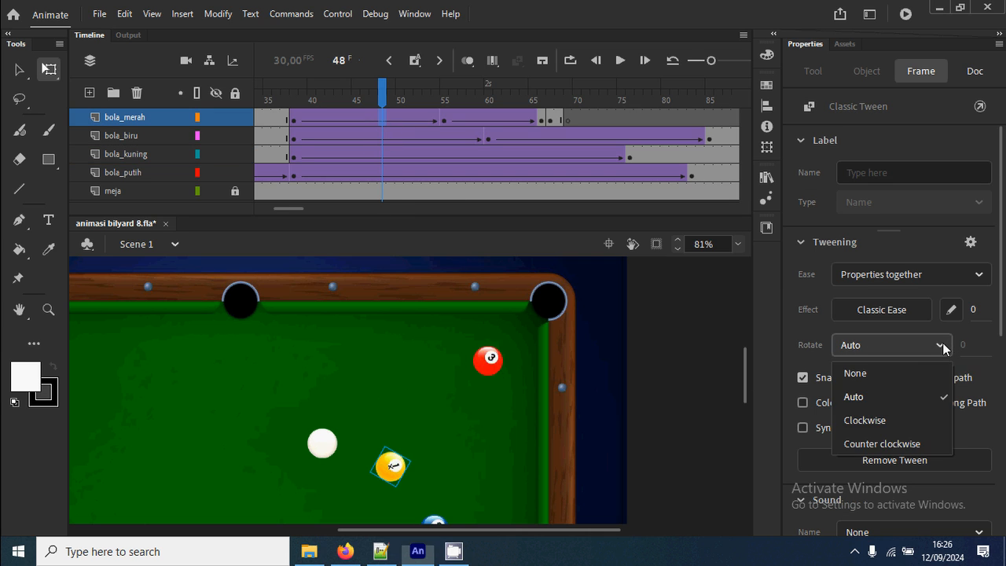
click(914, 421)
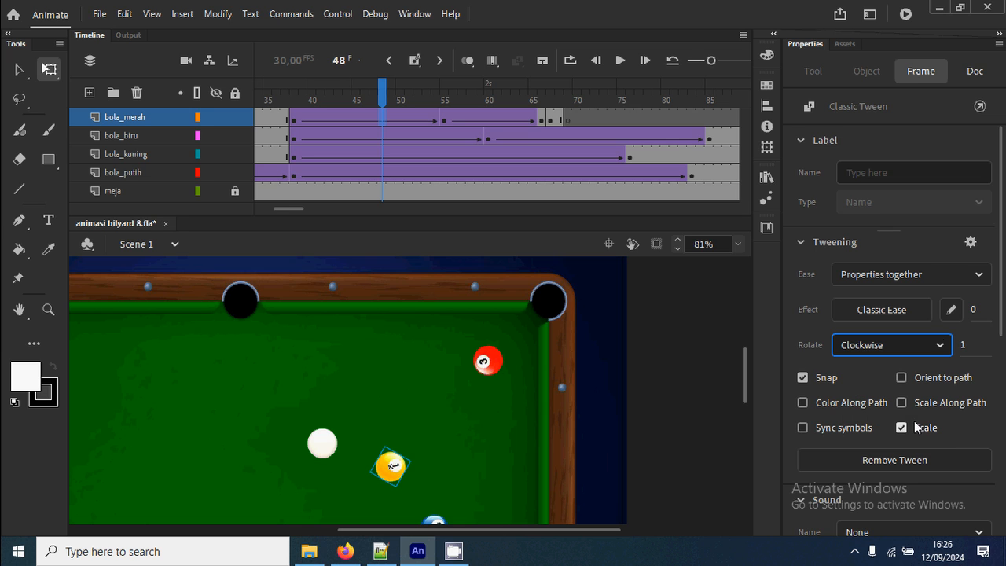
Scrub the timeline to frame 65 to check the red ball's rotation, and test the billiard animation.
drag(288, 96, 533, 97)
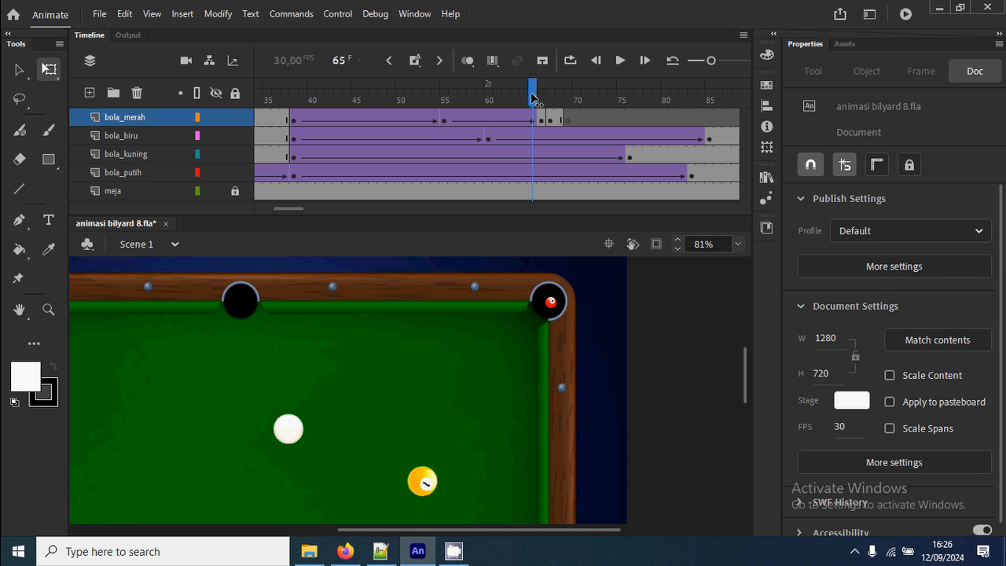
key(ctrl+Return)
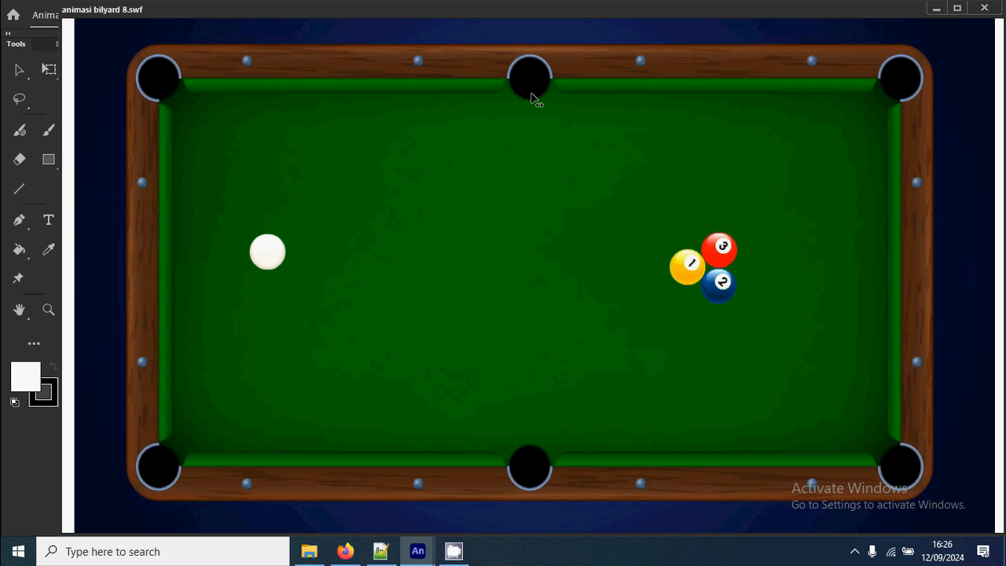